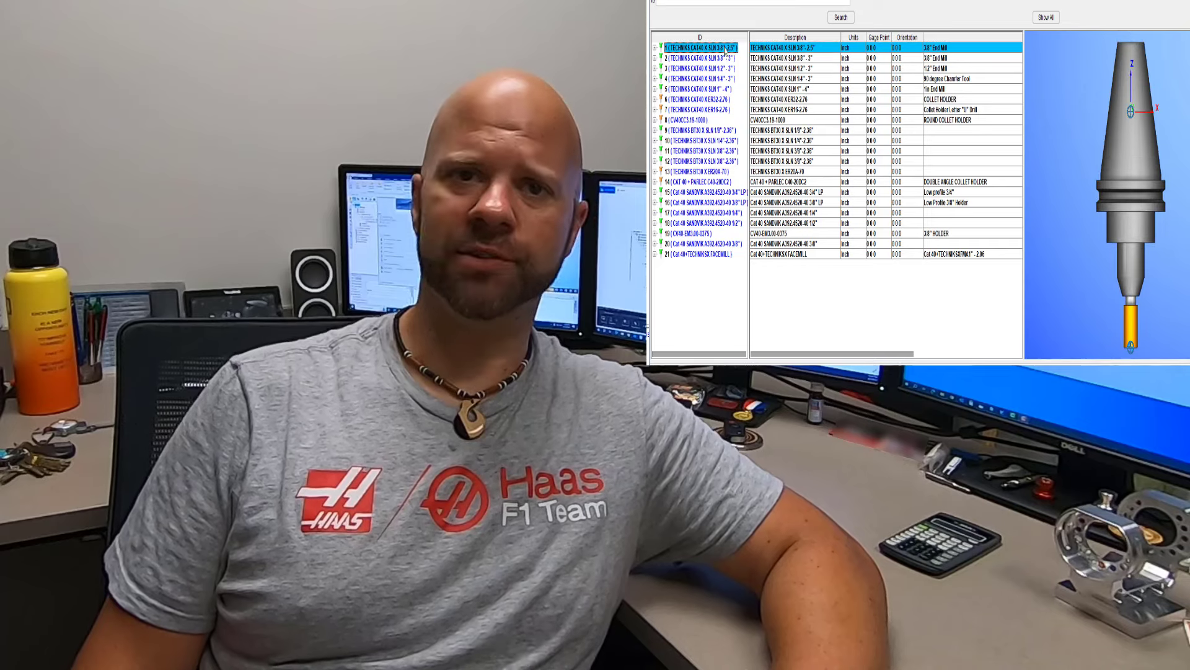
click(724, 59)
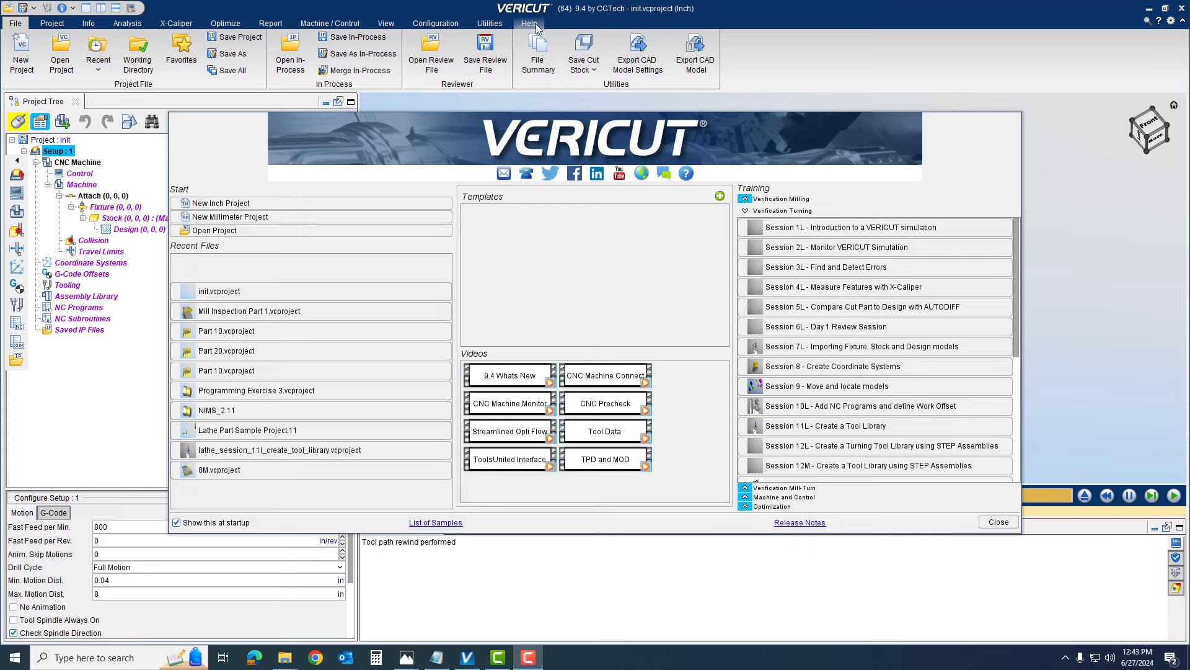
Start a new inch project.
click(240, 204)
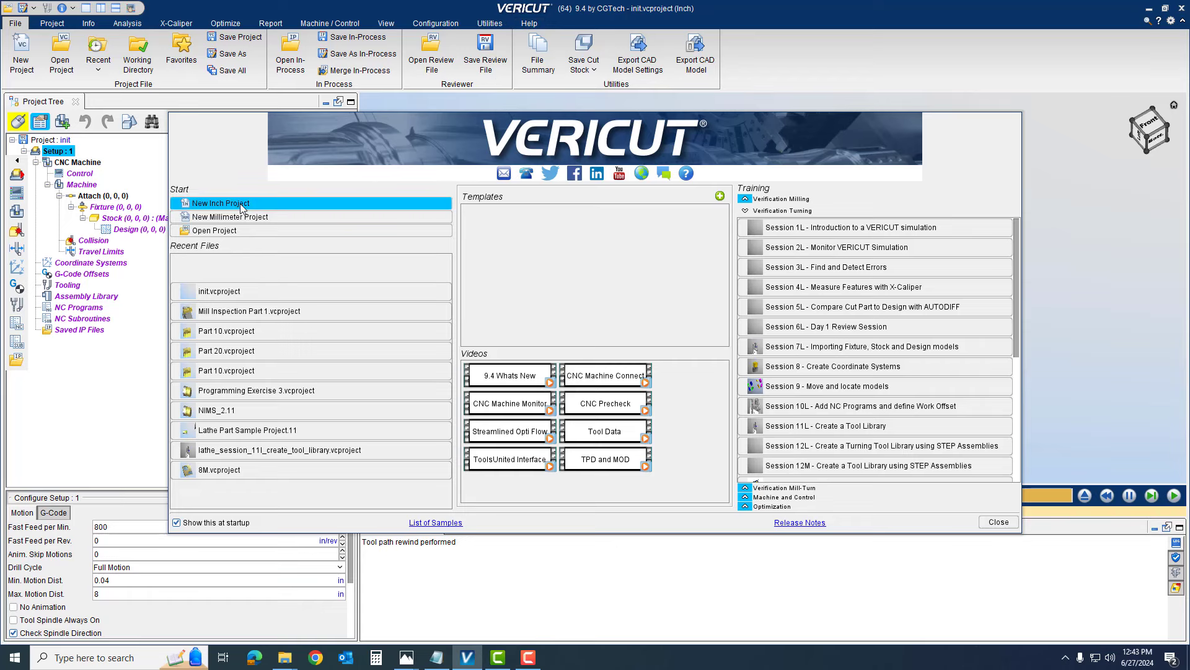
click(241, 206)
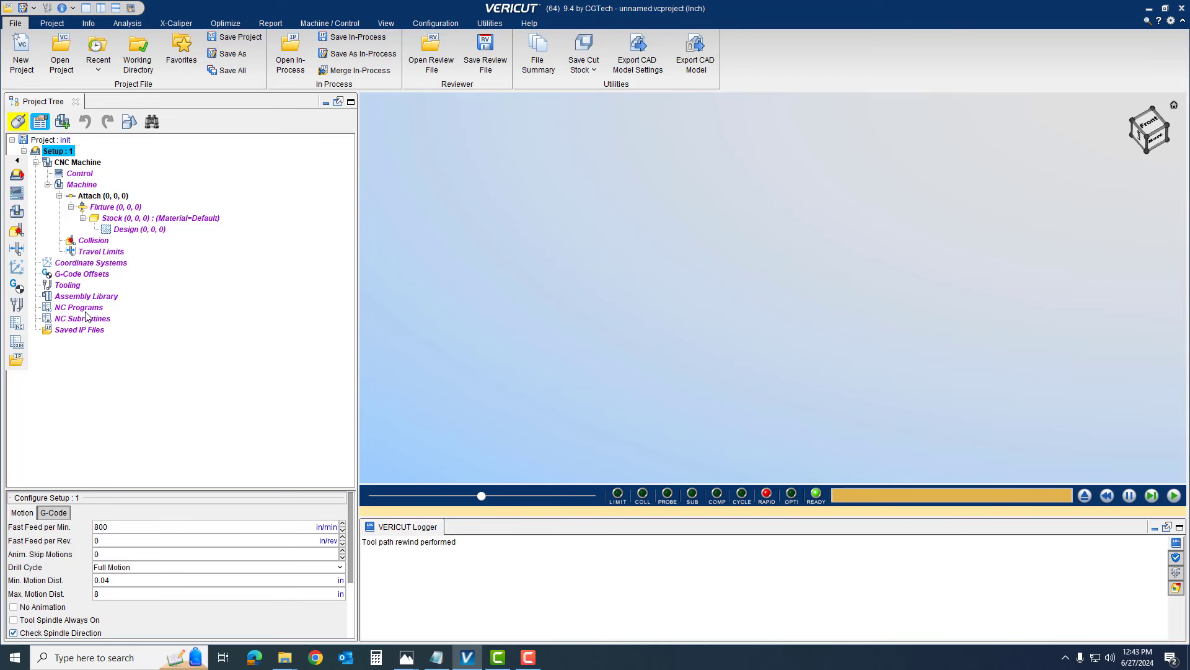
Load the VF2_hascnc.ctl control file from the Template Control Files folder inside the Desktop's Vericut folder.
click(84, 176)
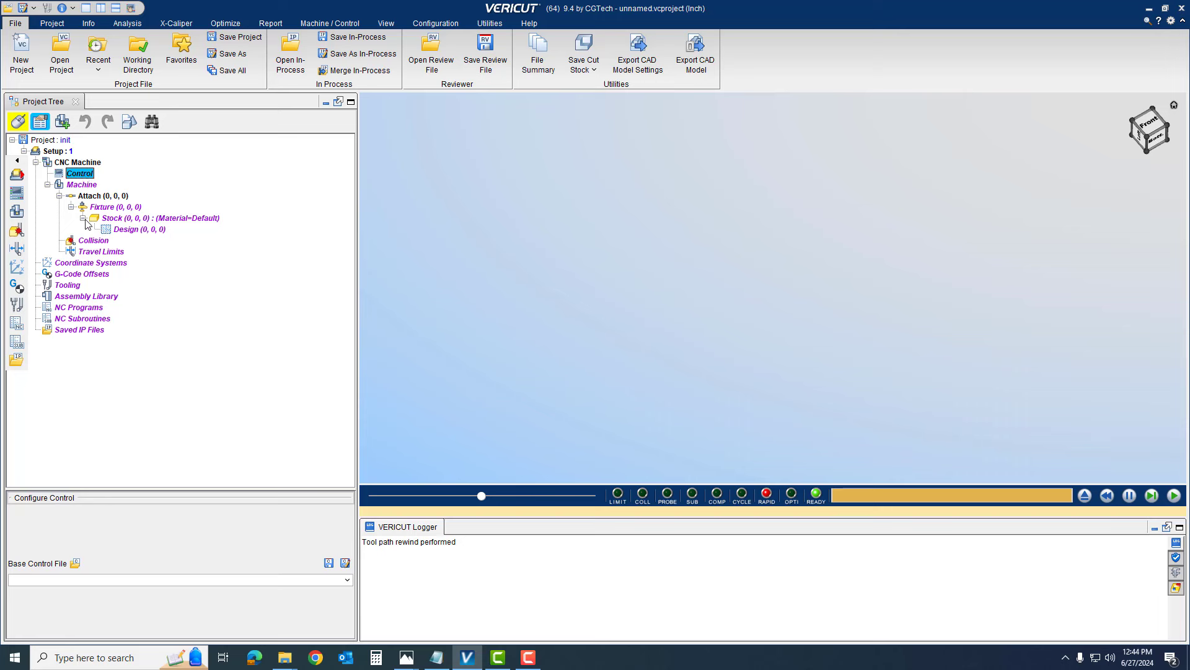
click(73, 566)
scroll(62, 105, up, 2)
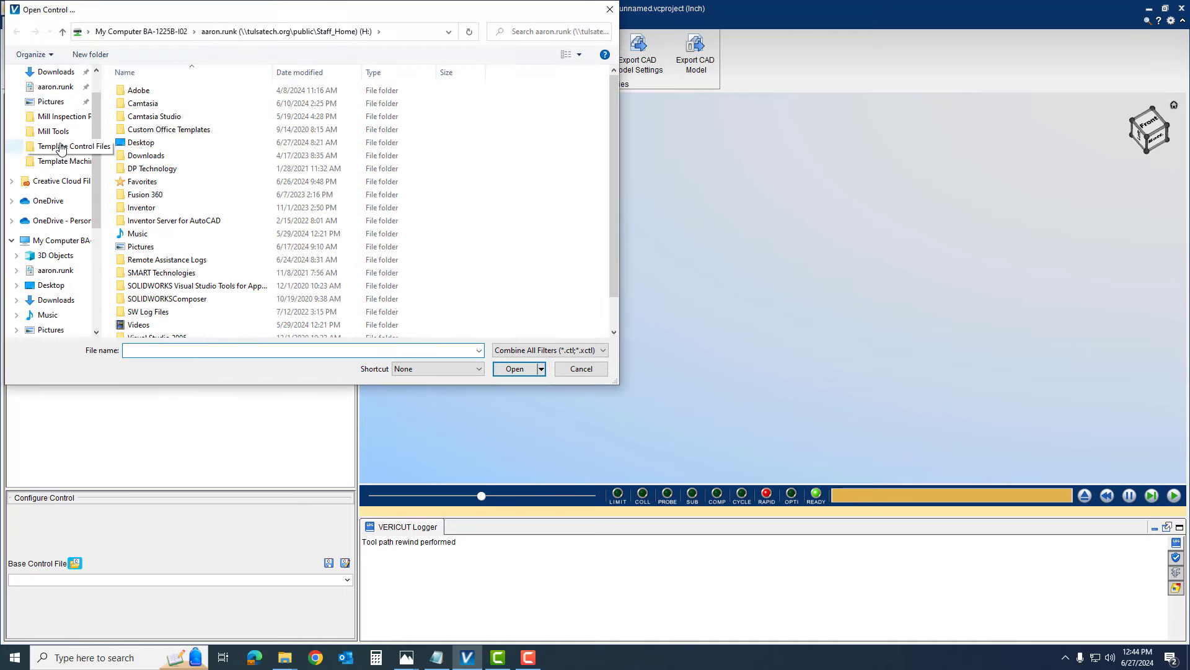
scroll(62, 105, up, 1)
click(52, 98)
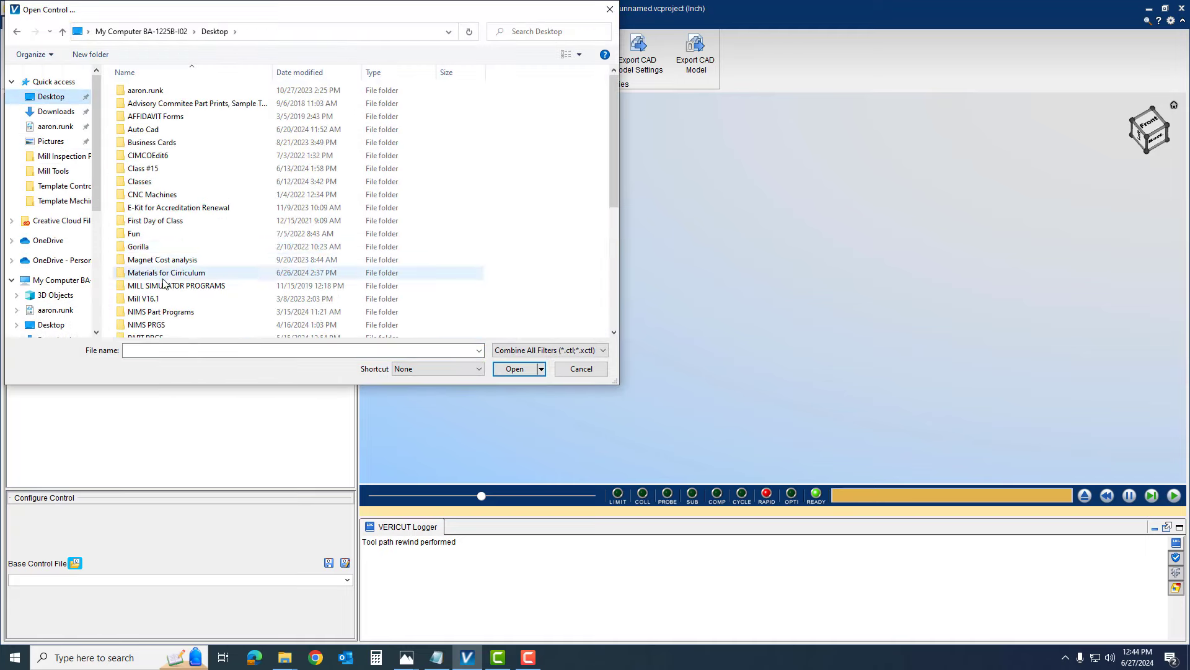
scroll(164, 282, down, 5)
double_click(172, 335)
scroll(234, 248, down, 1)
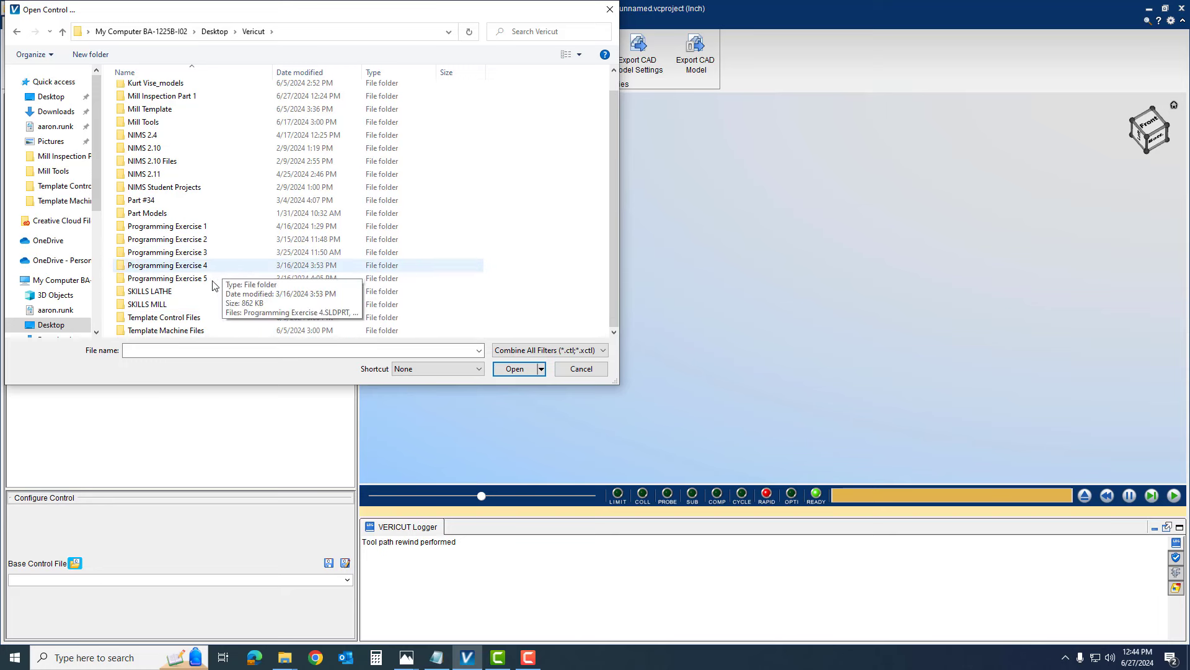
double_click(185, 318)
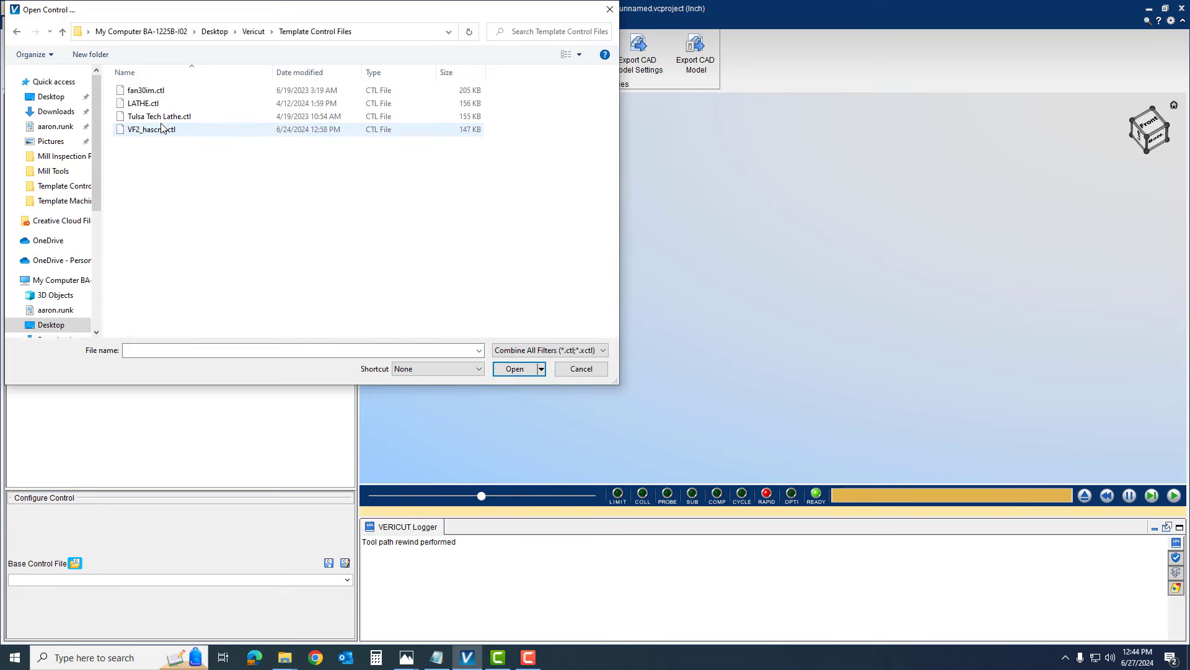
click(163, 129)
click(517, 368)
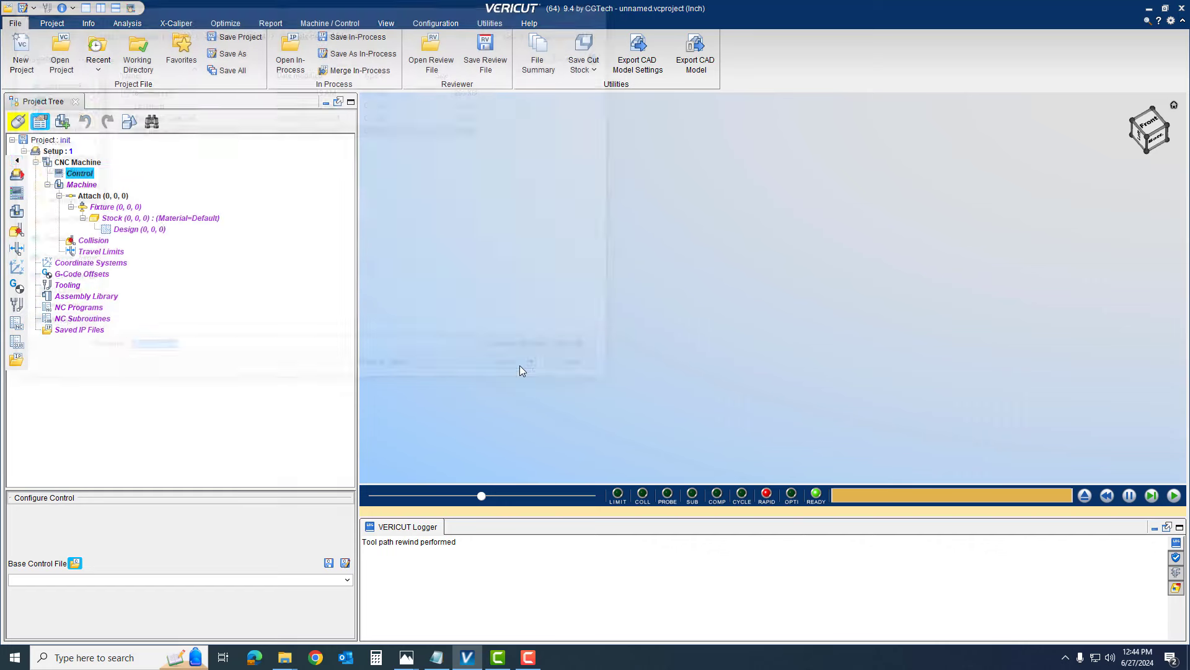
Load the haas_minimill.mch machine file from the Template Machine Files folder inside the Desktop's Vericut folder.
right_click(87, 186)
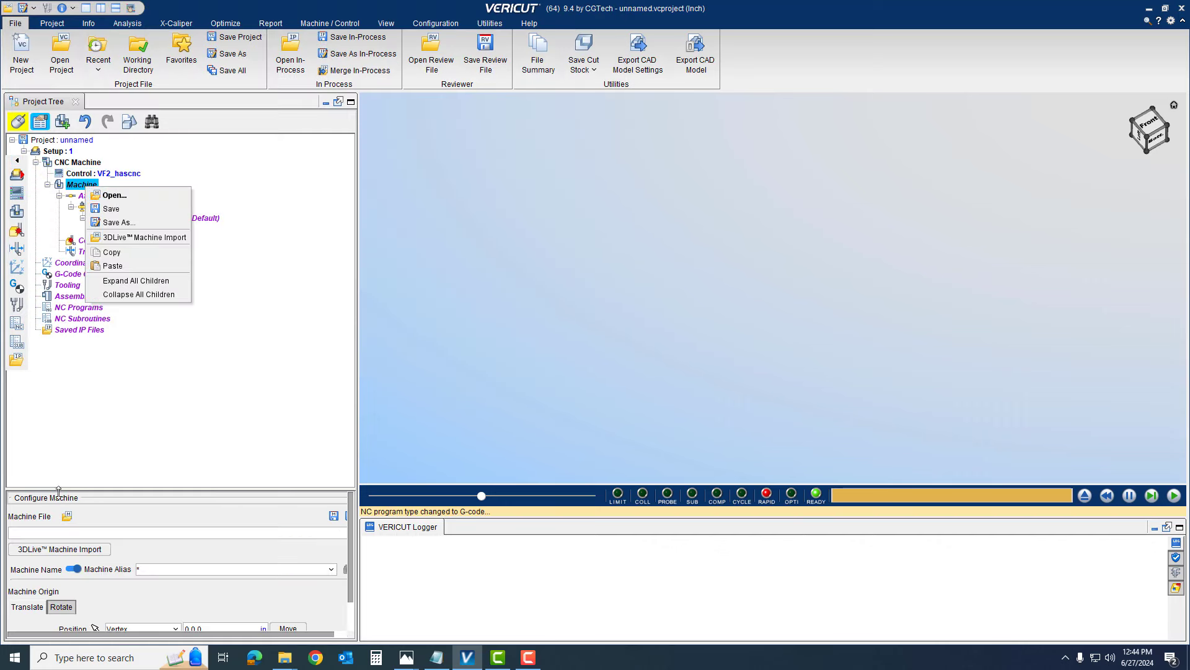
click(114, 195)
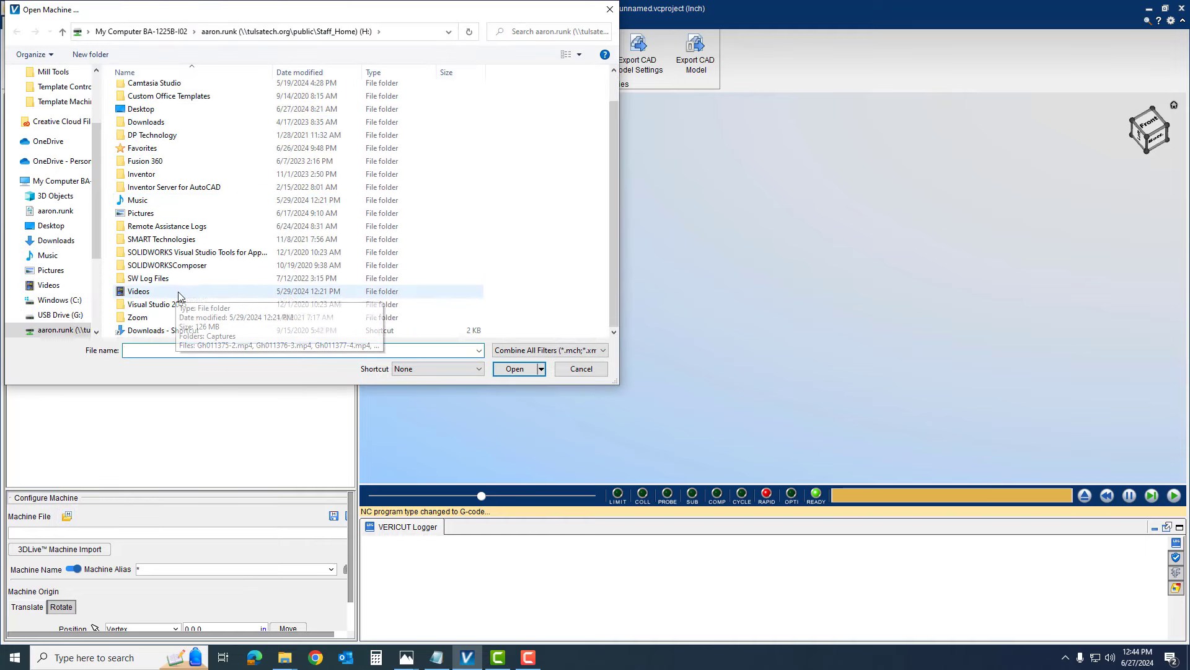
scroll(53, 103, up, 2)
click(54, 73)
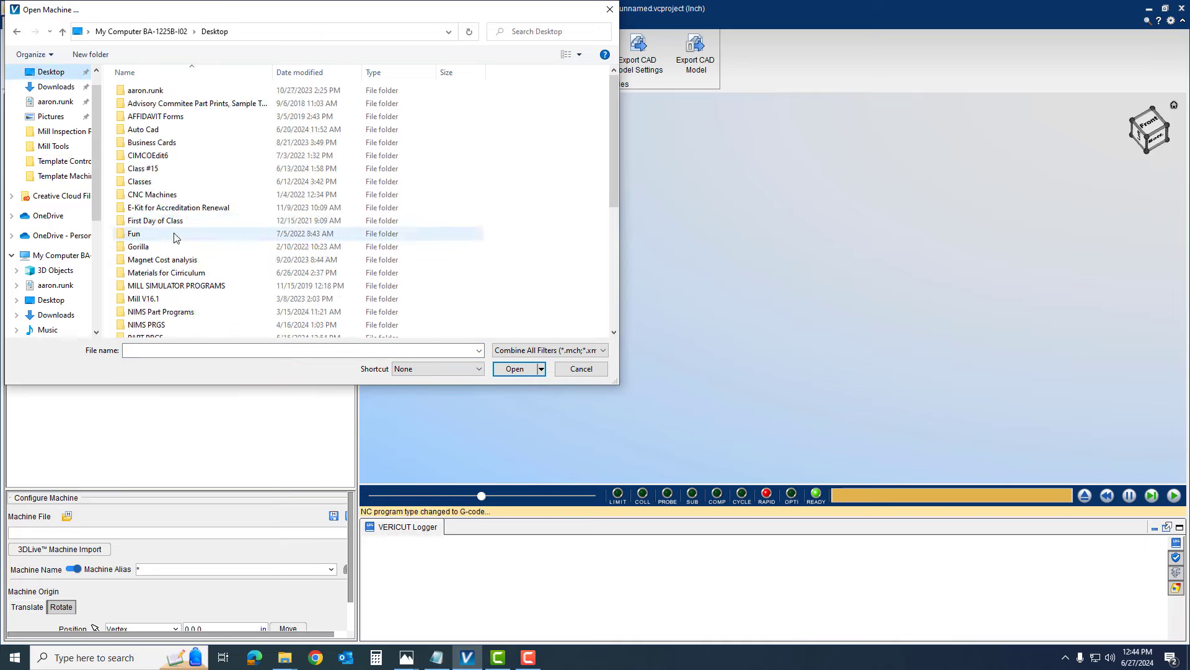
scroll(155, 242, down, 10)
double_click(155, 242)
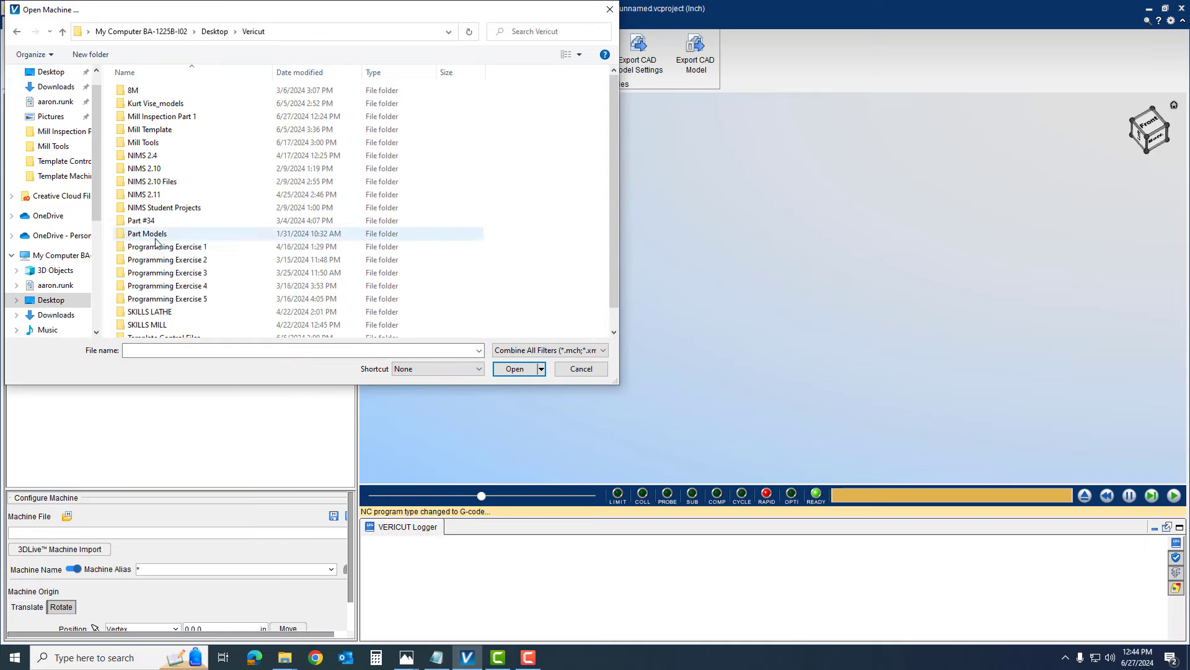
scroll(175, 266, down, 2)
double_click(171, 332)
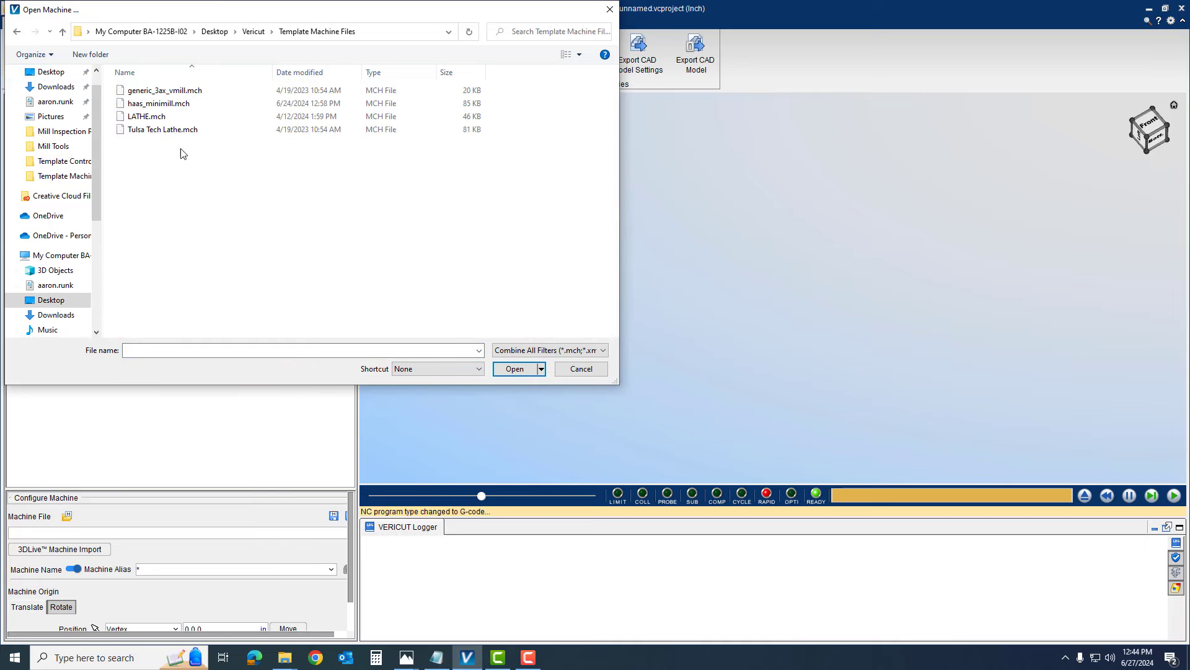
double_click(160, 103)
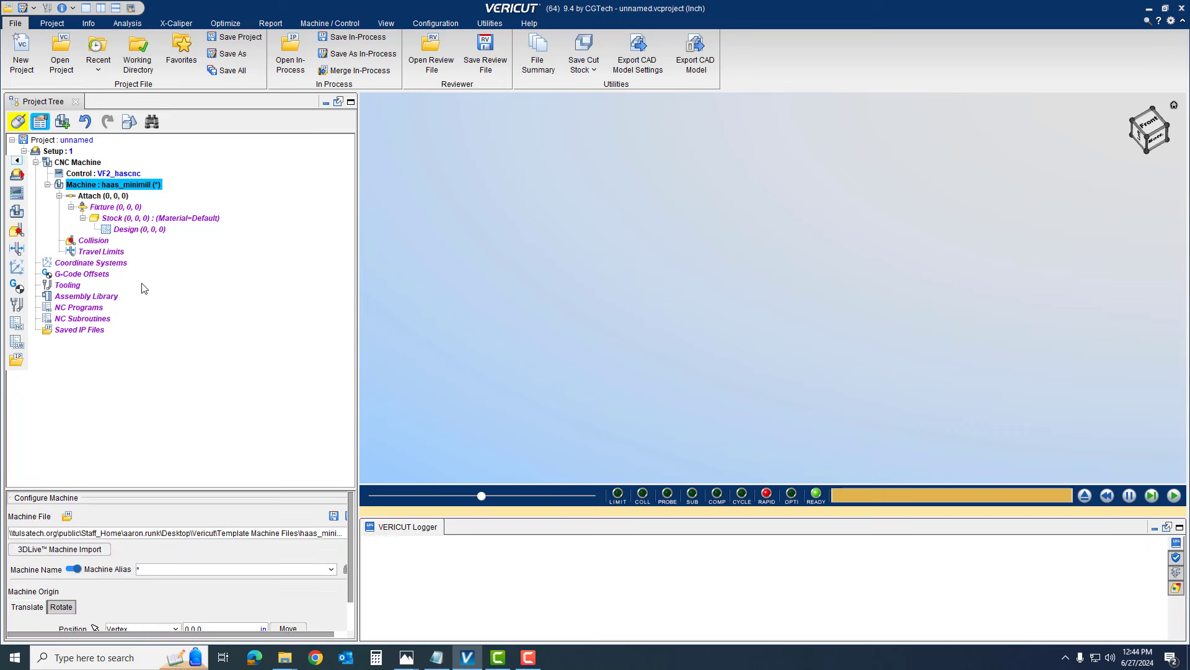
Append a new fixture component under the existing Fixture in the project tree.
click(113, 208)
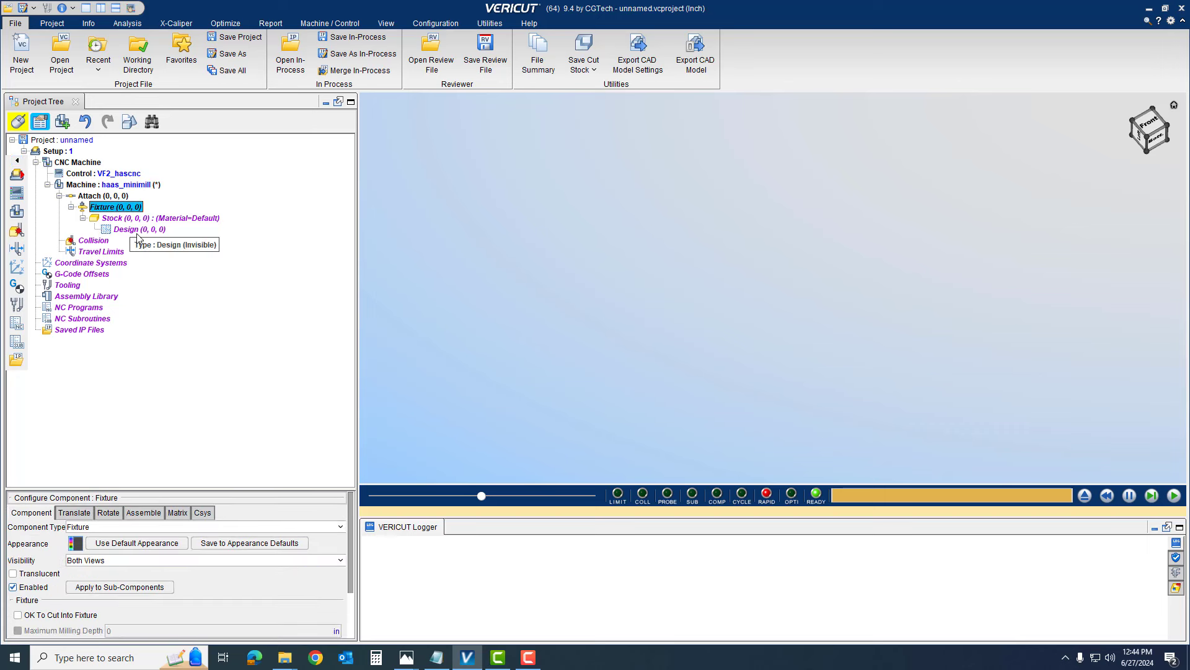
right_click(115, 211)
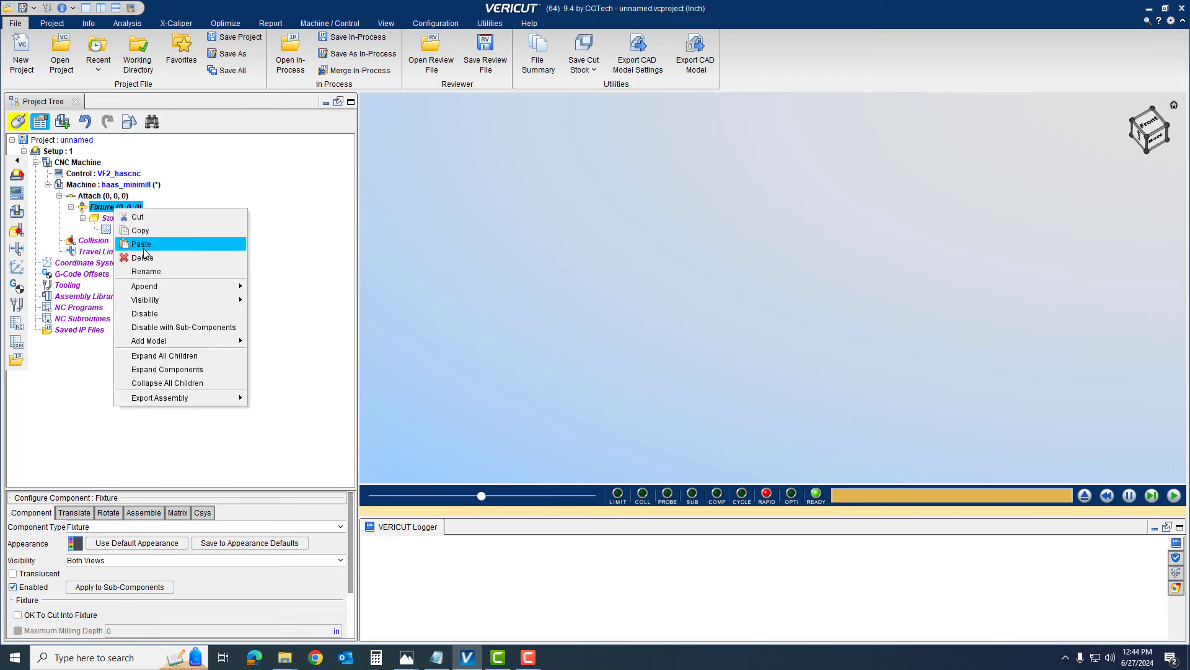
mouse_move(169, 286)
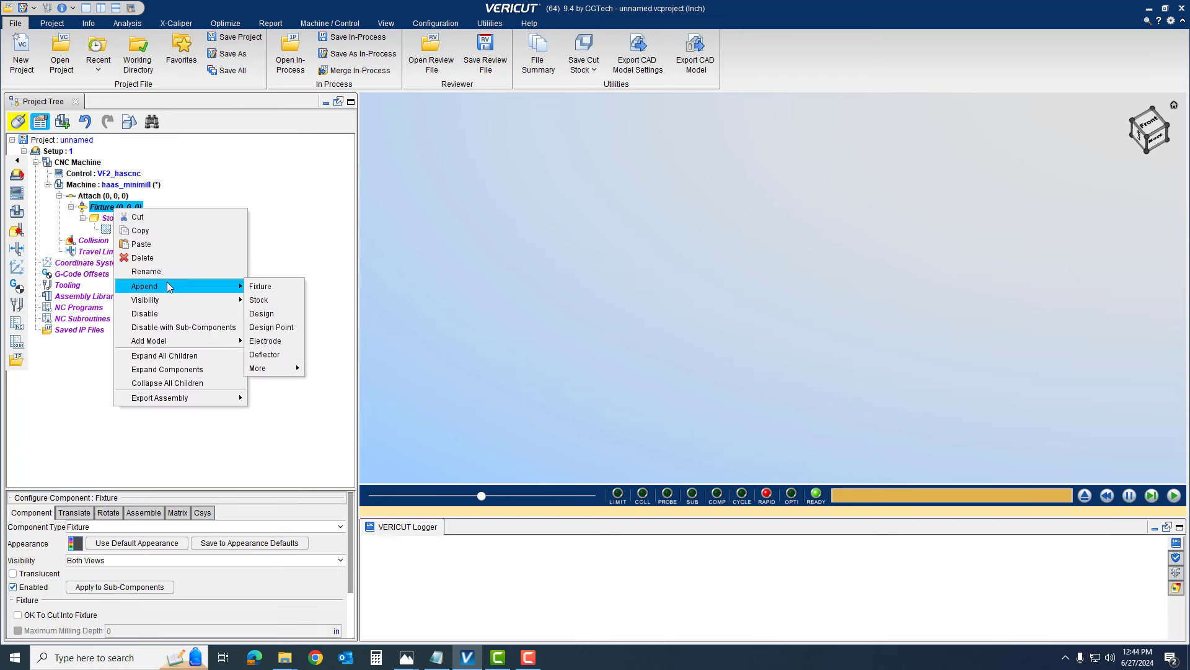
click(273, 287)
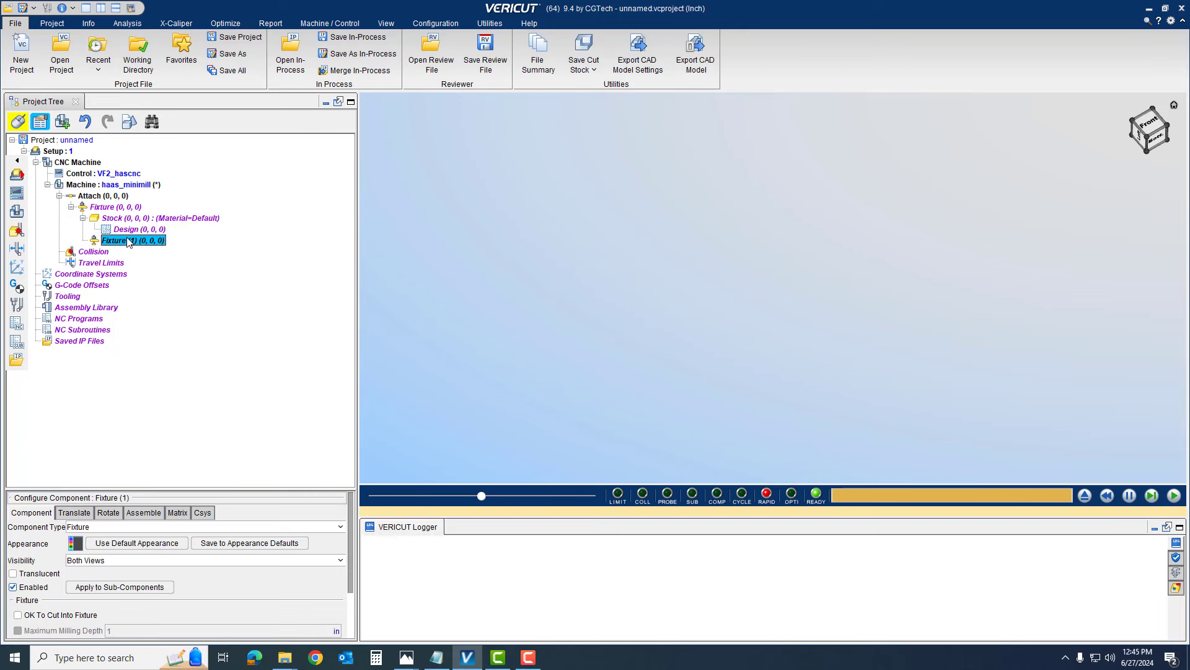
Rename the newly appended fixture component as Kurt vise DX6.
right_click(130, 242)
click(173, 302)
text(Kurt vise DX^)
key(BackSpace)
text(6)
key(Return)
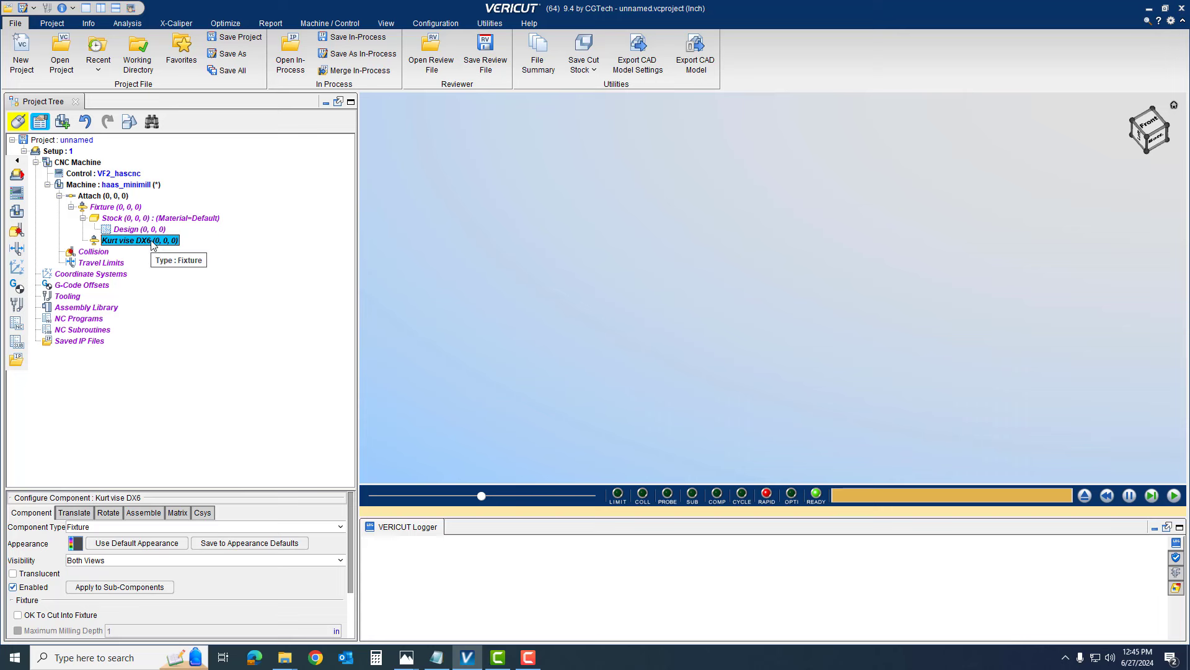
Start adding a model file to the Kurt vise DX6 component and browse to Desktop, Vericut, Kurt Vise_models, Fixed_models.
scroll(70, 562, down, 3)
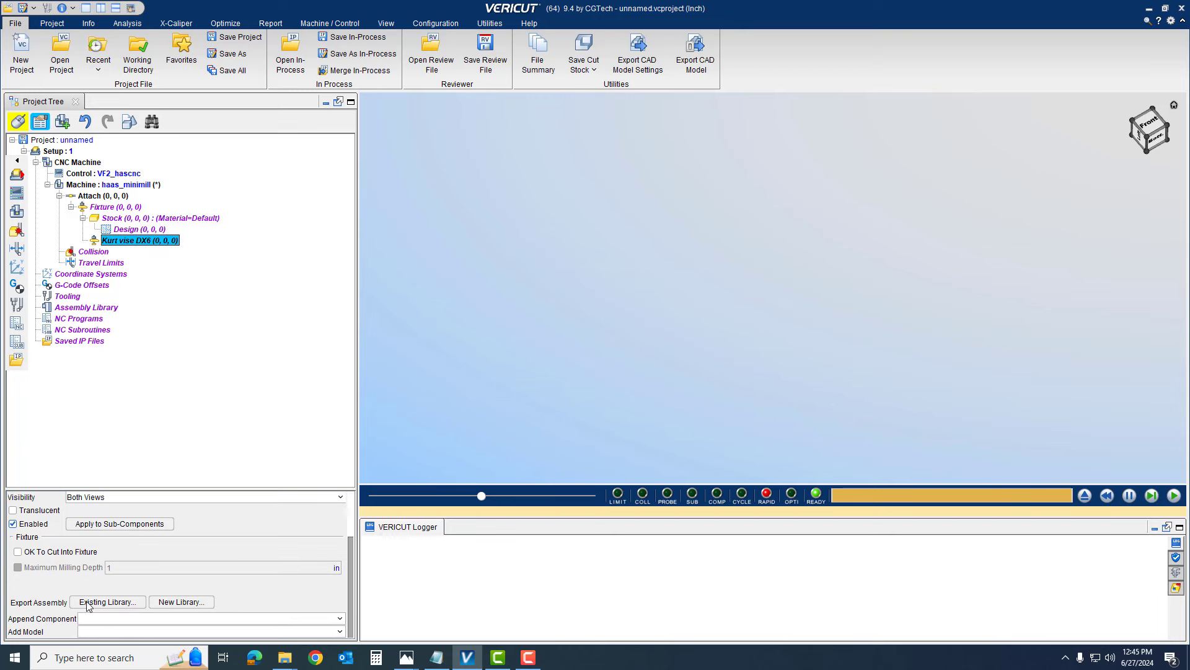
click(95, 630)
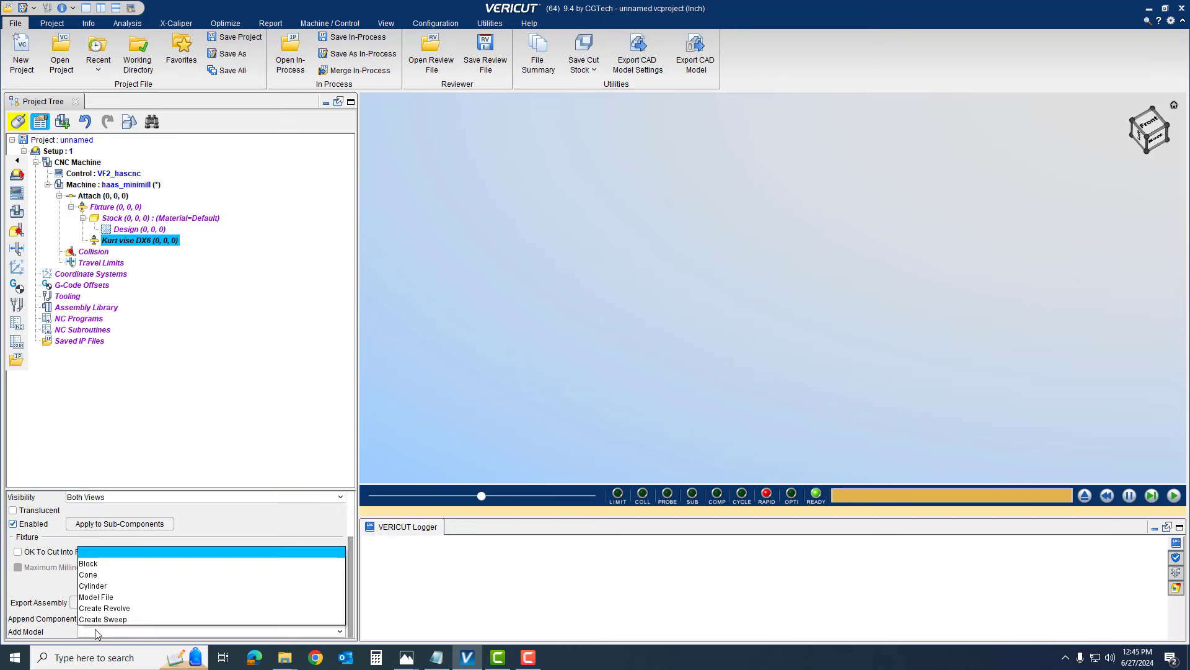
click(118, 596)
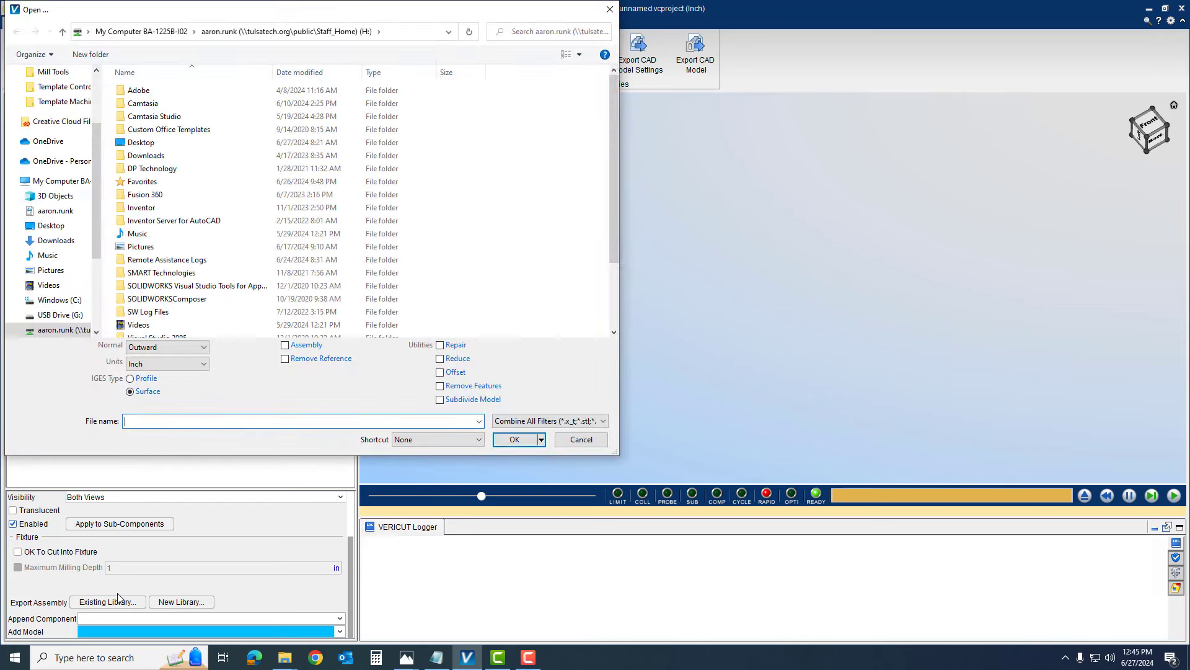
scroll(50, 186, up, 3)
click(58, 75)
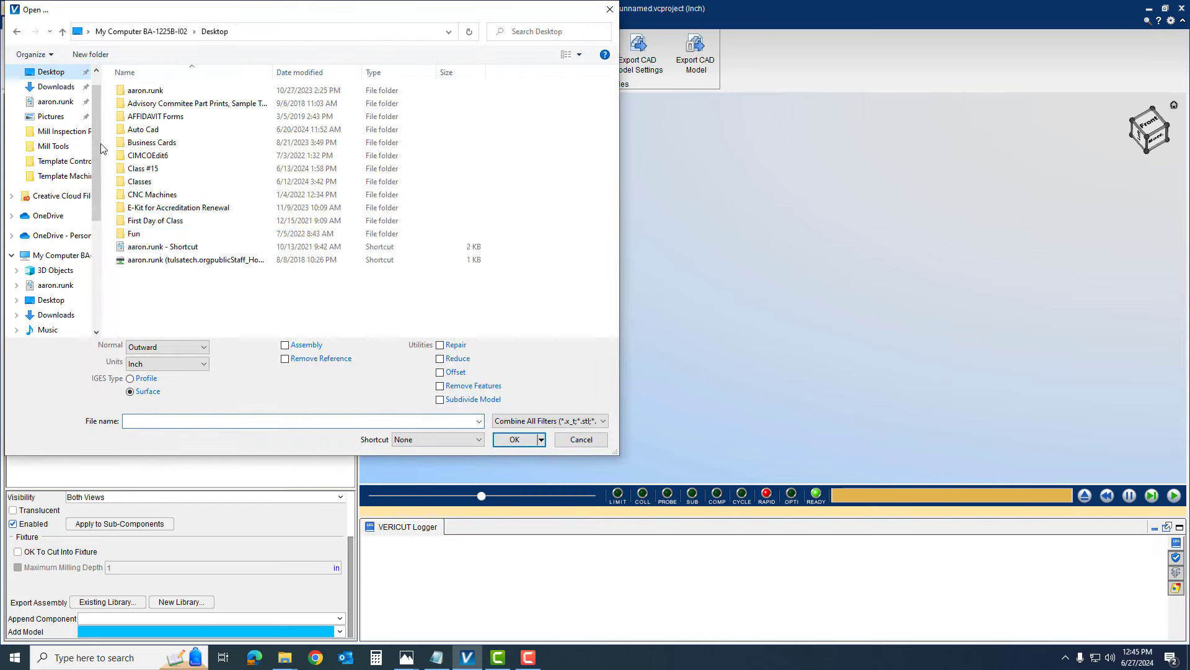
scroll(152, 260, down, 10)
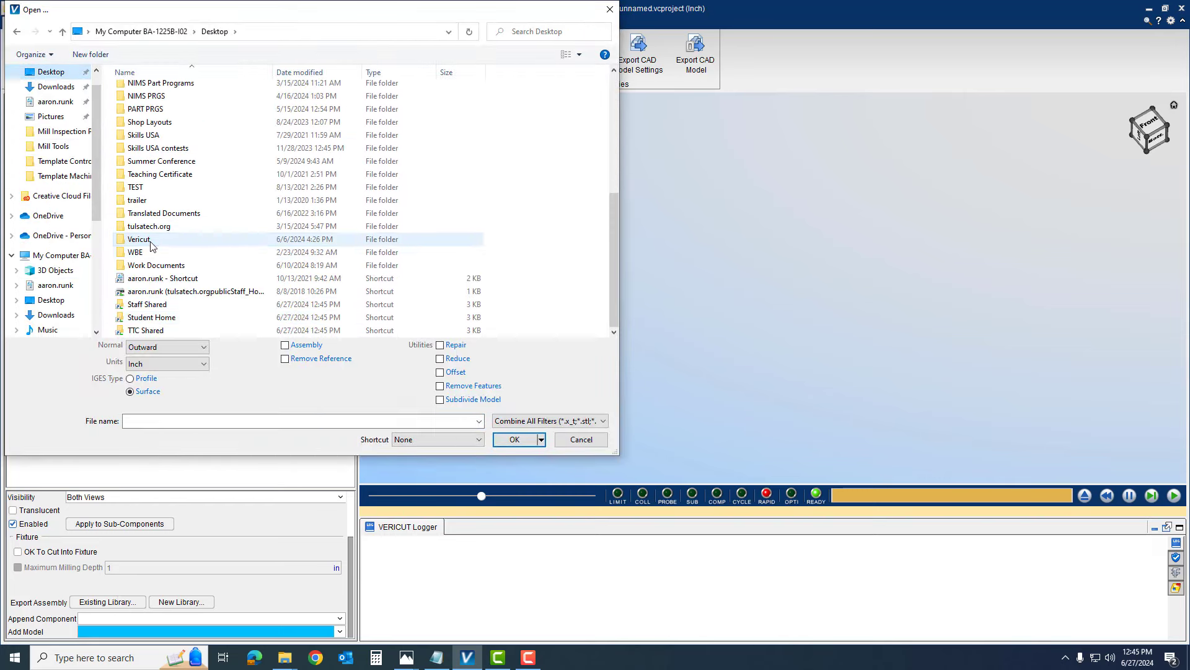
double_click(148, 240)
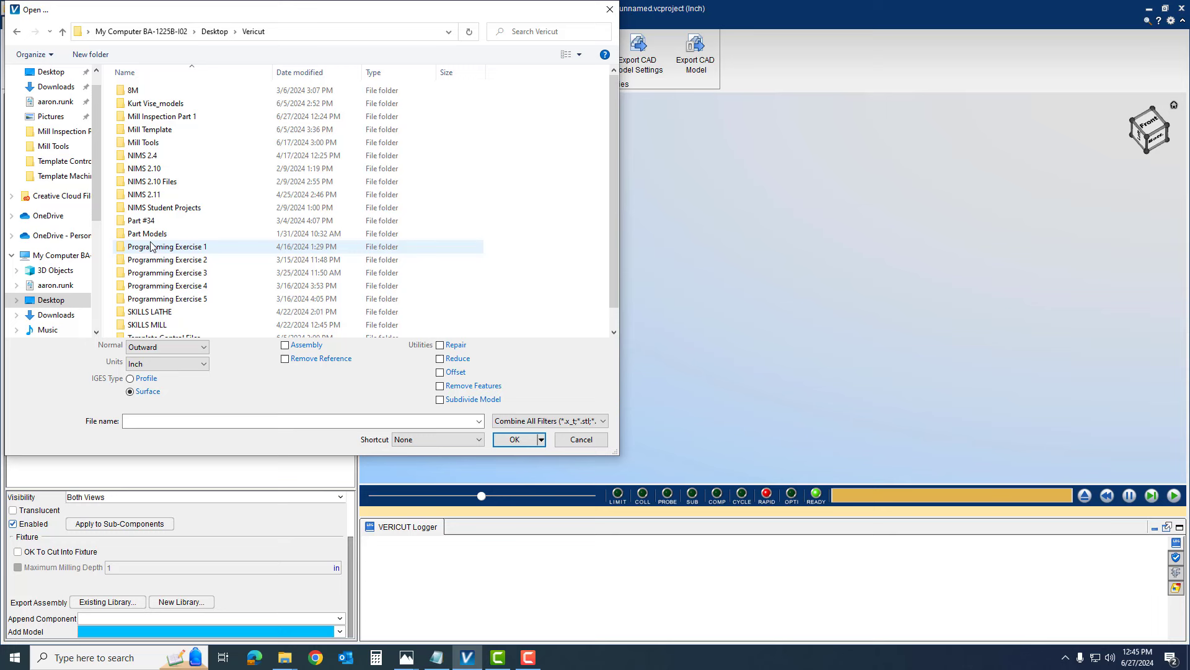
double_click(150, 104)
click(153, 94)
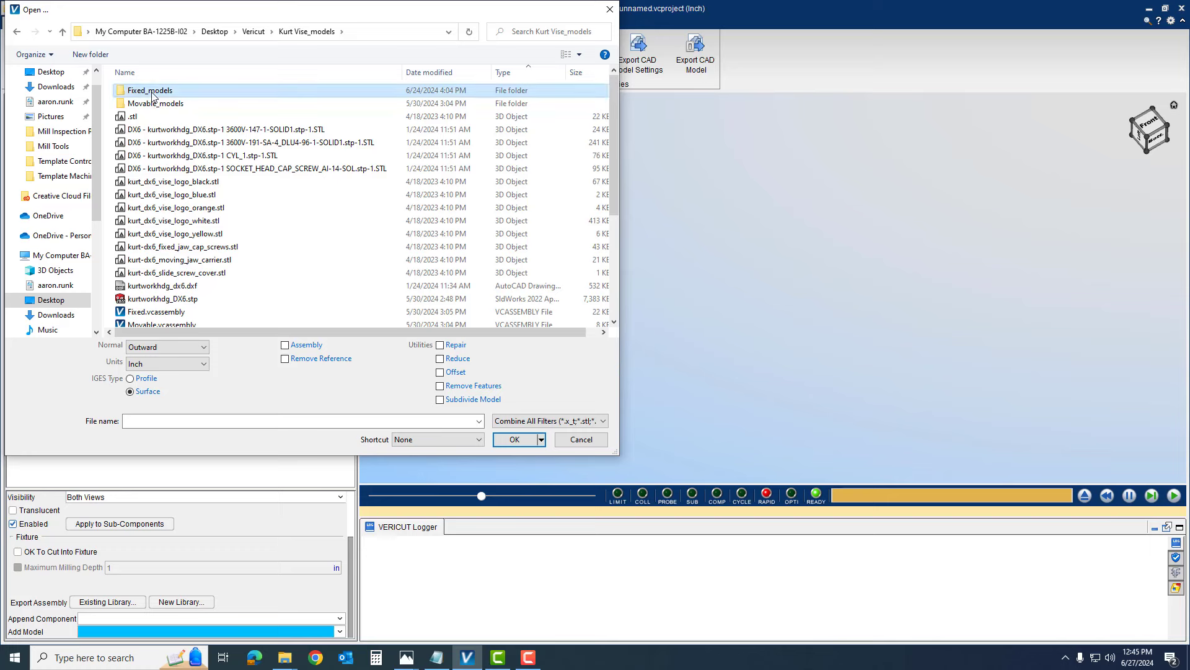
click(168, 104)
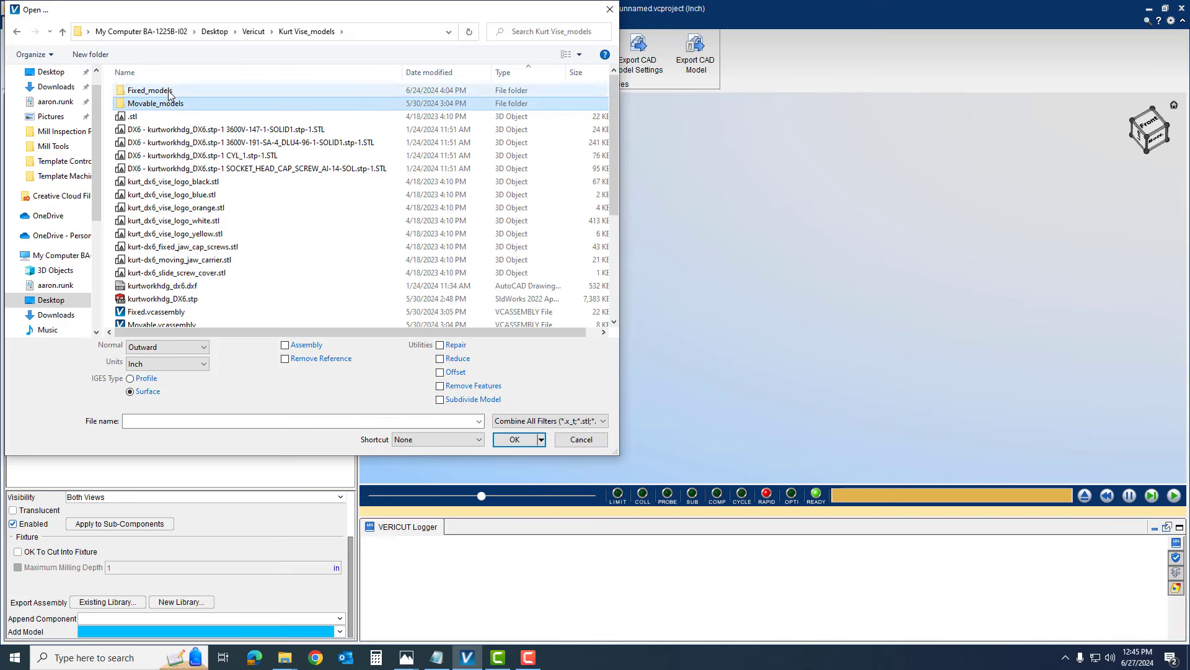
double_click(168, 91)
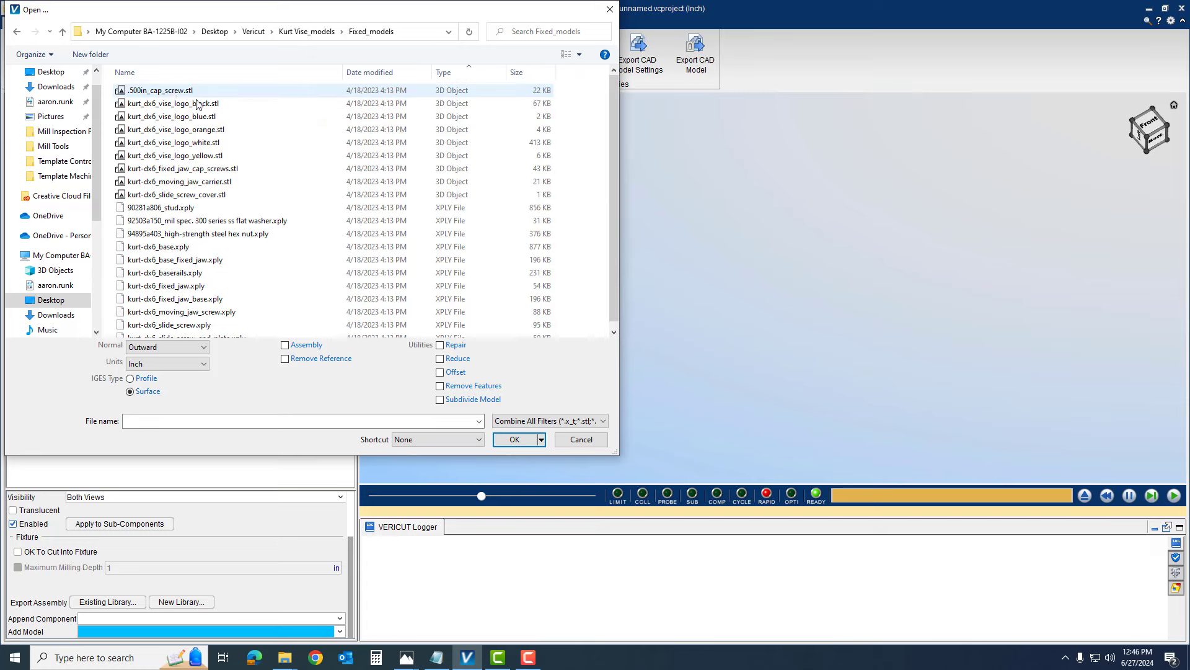
Add all XPLY files from 90281a806_stud.xply through kurt-dx6_slide_screw_end_plate.xply as models of the Kurt vise DX6 fixture.
click(180, 209)
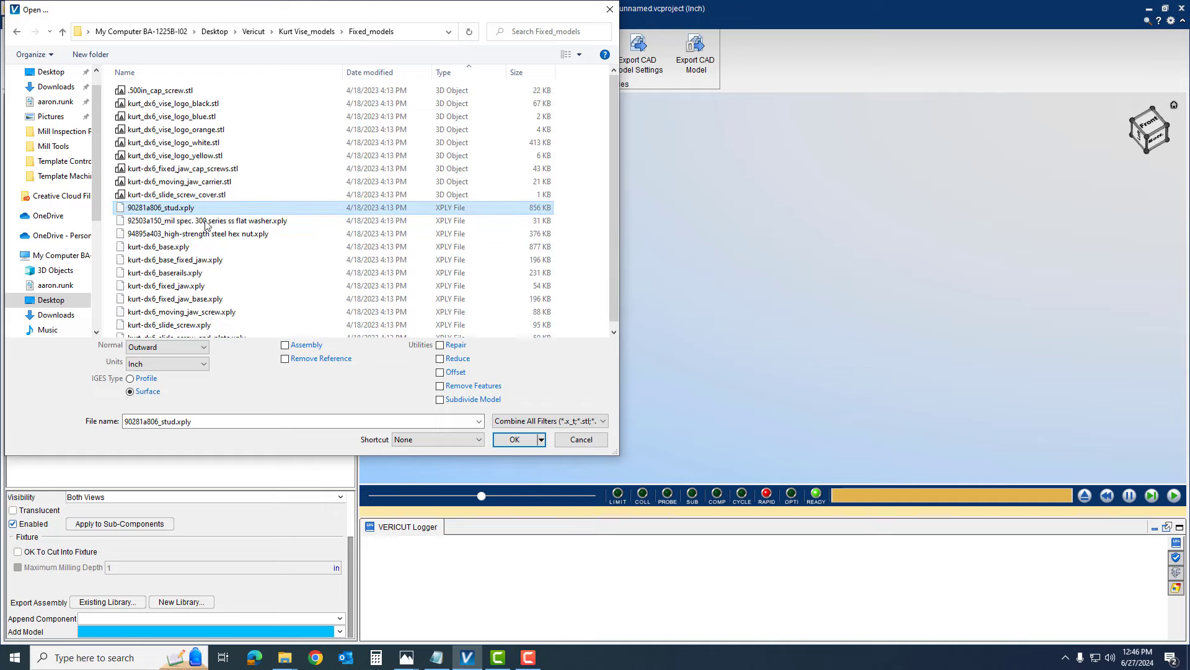
shift+click(186, 331)
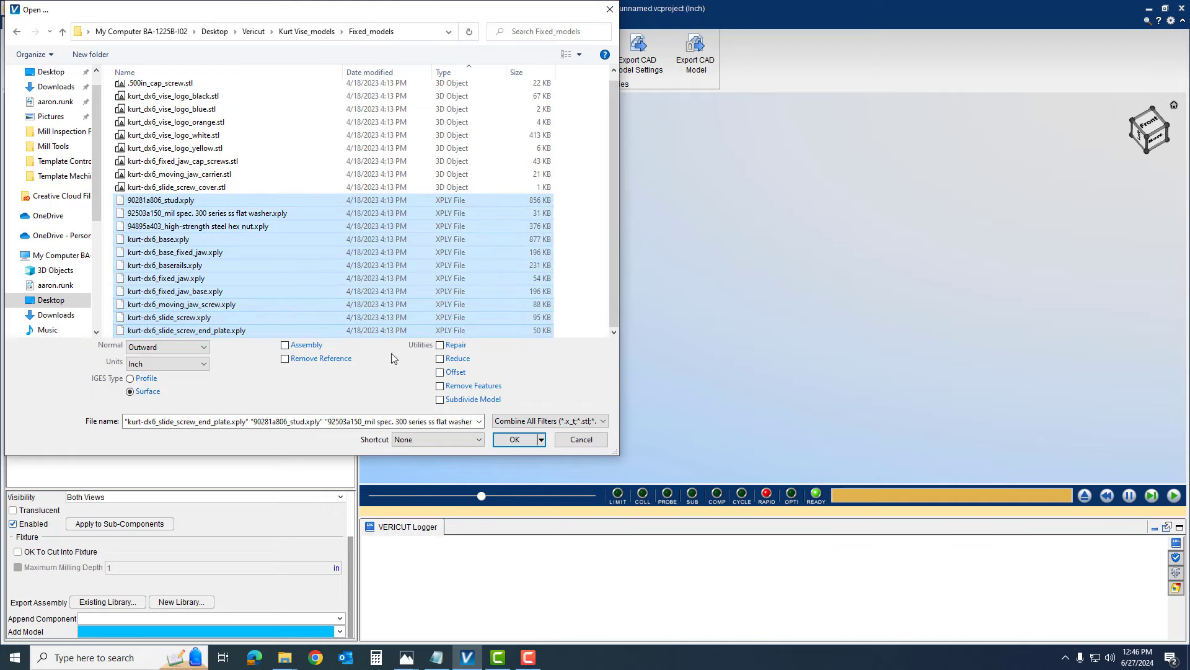
click(514, 444)
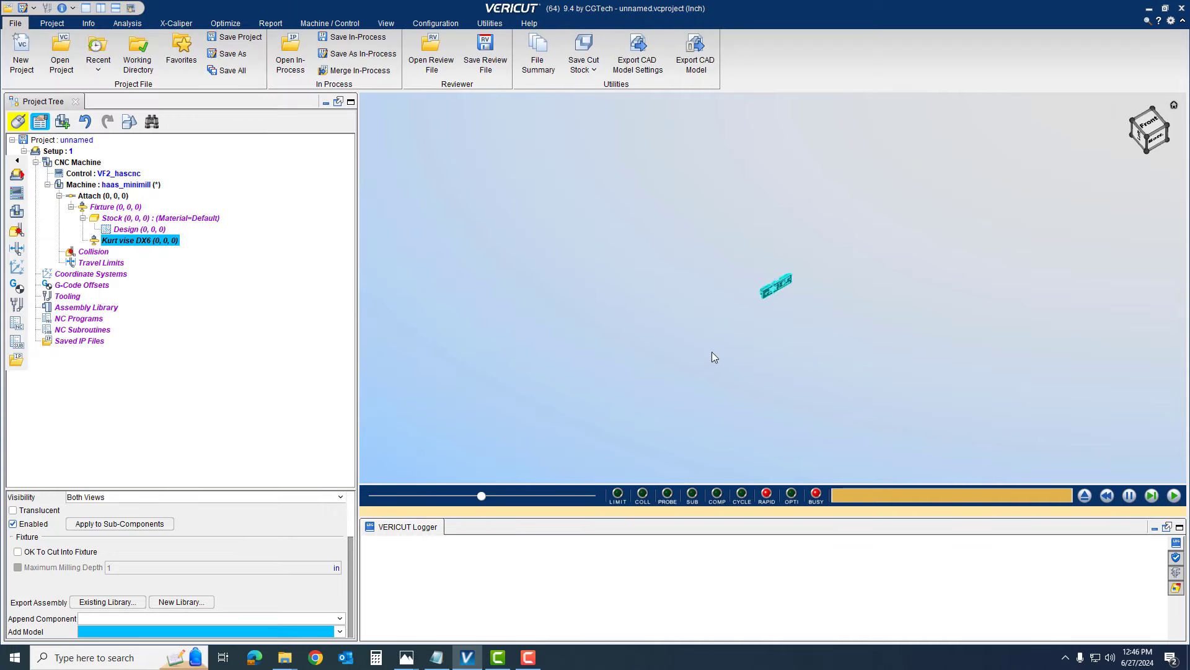
scroll(778, 288, up, 5)
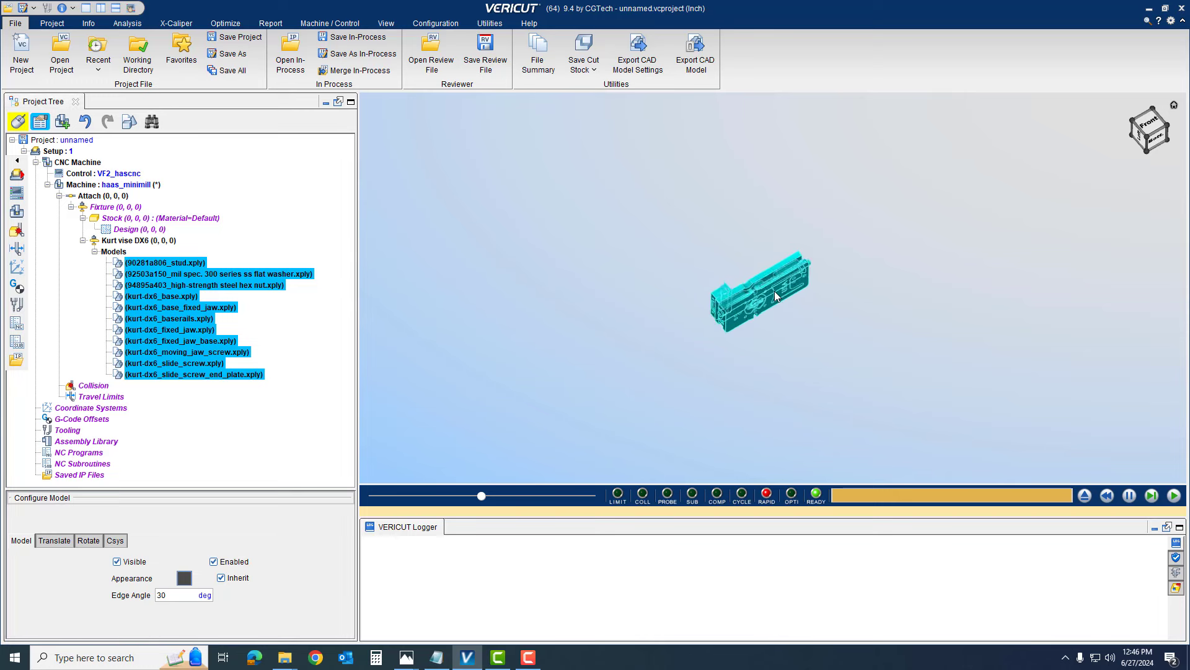
scroll(775, 291, up, 2)
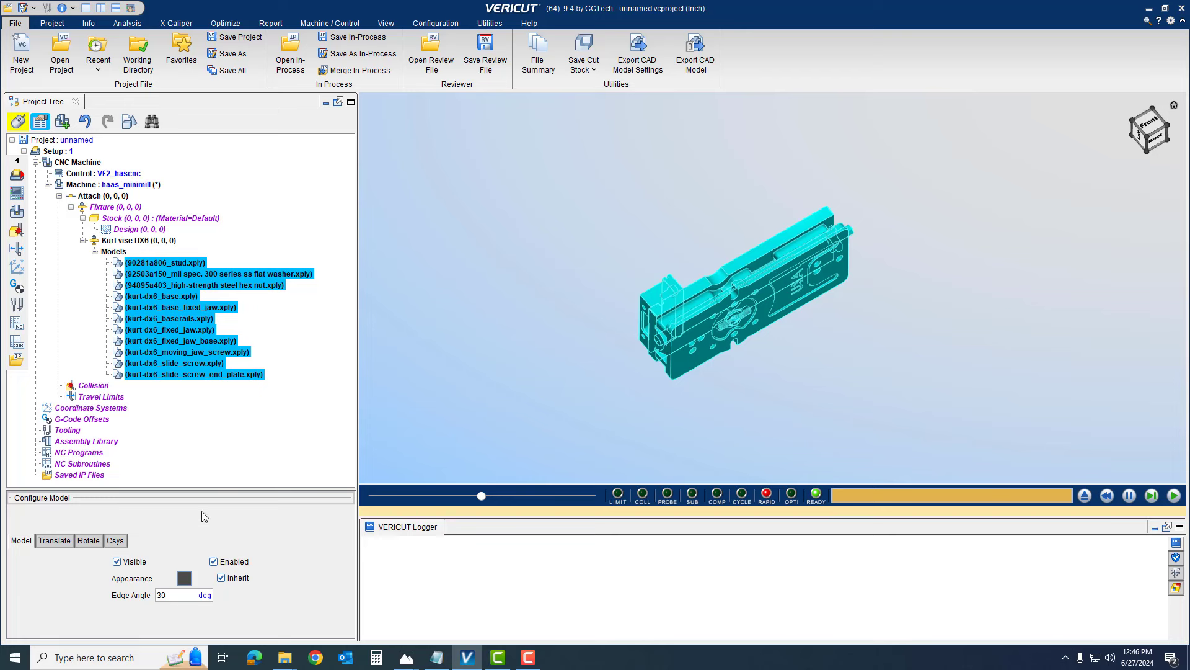
Rotate the Kurt vise DX6 component by 90 degrees in Z- and 90 degrees in Y-, and collapse its model list.
click(127, 241)
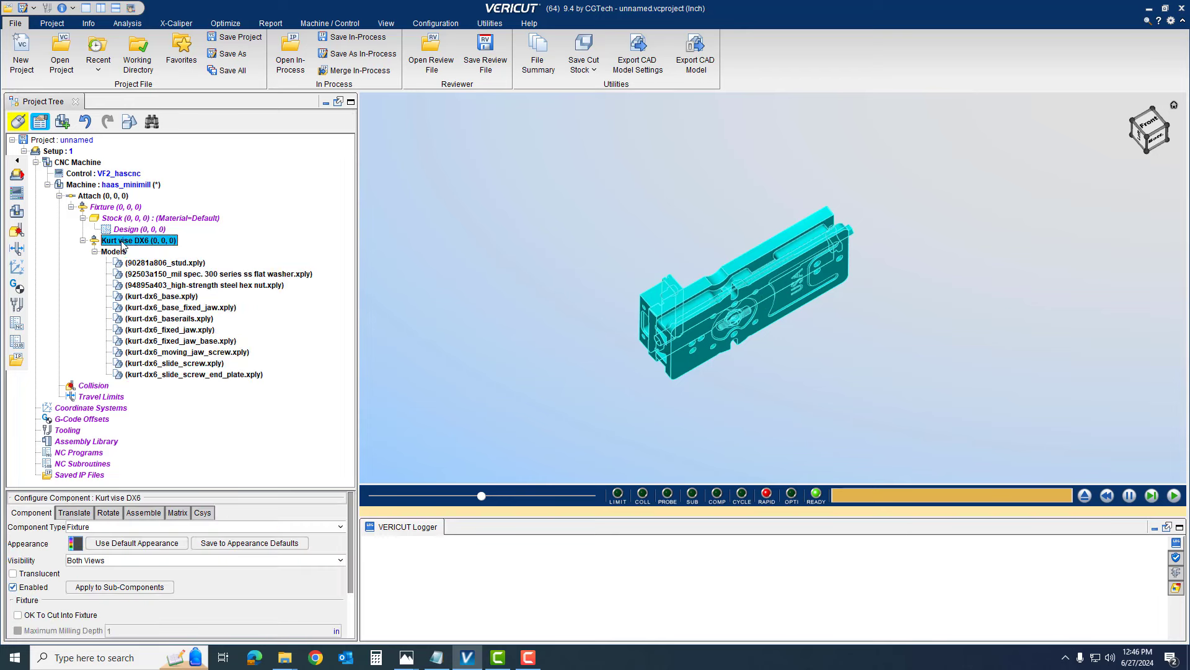
click(108, 513)
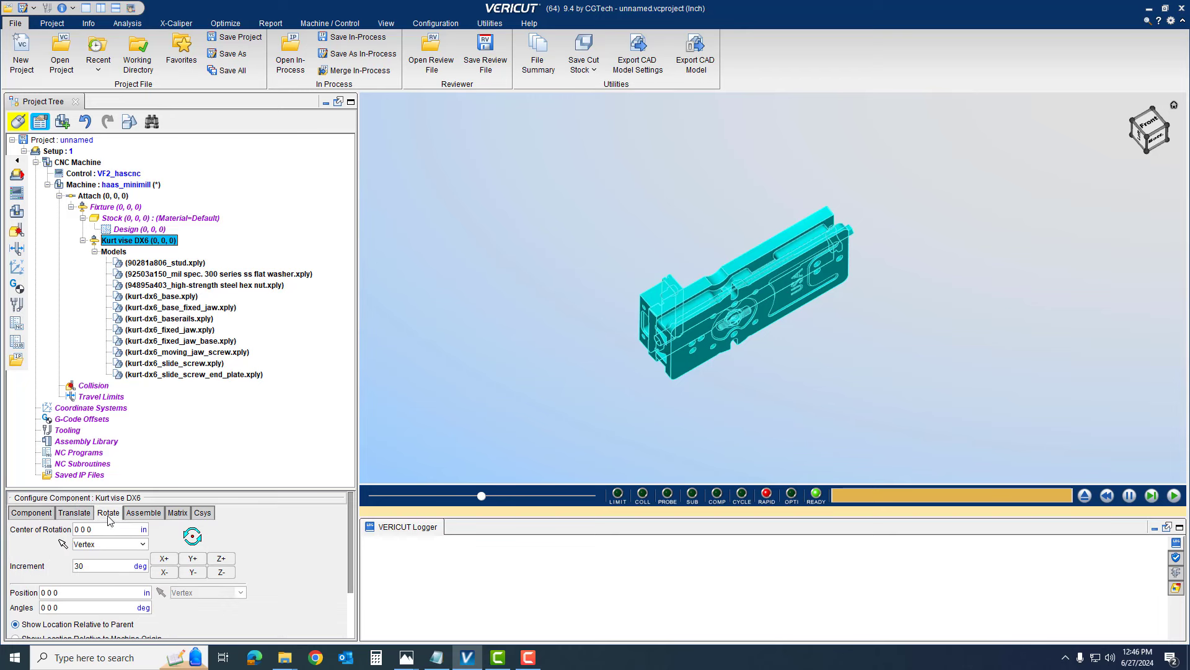
double_click(112, 570)
text(90)
key(Tab)
click(221, 572)
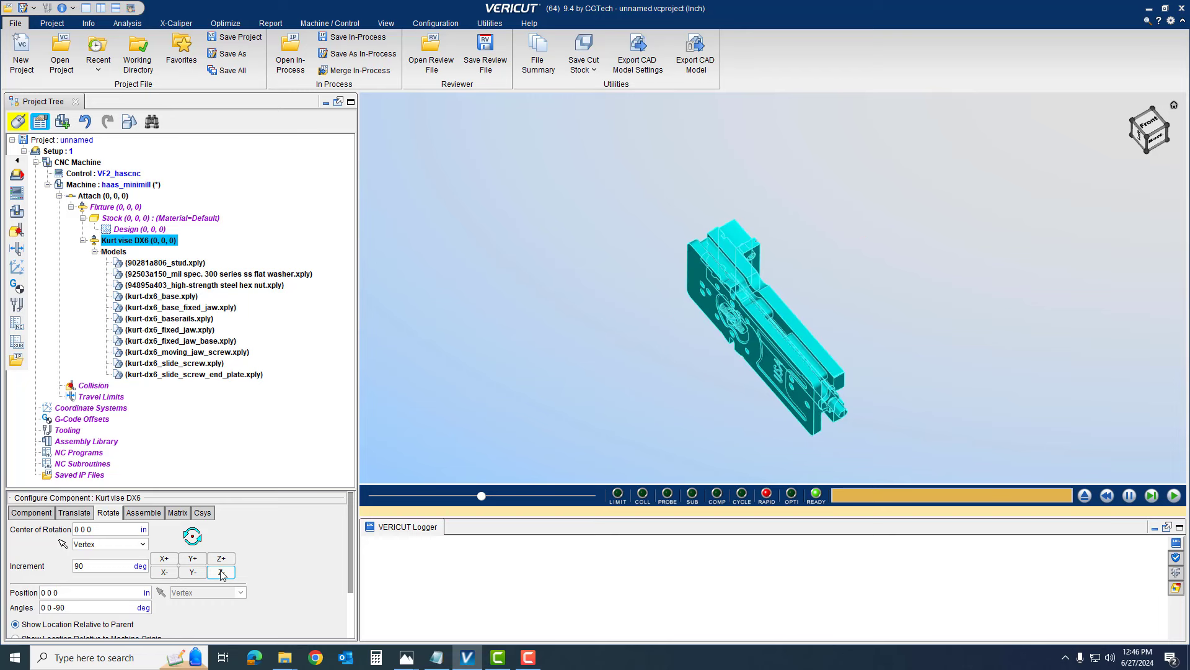
click(195, 573)
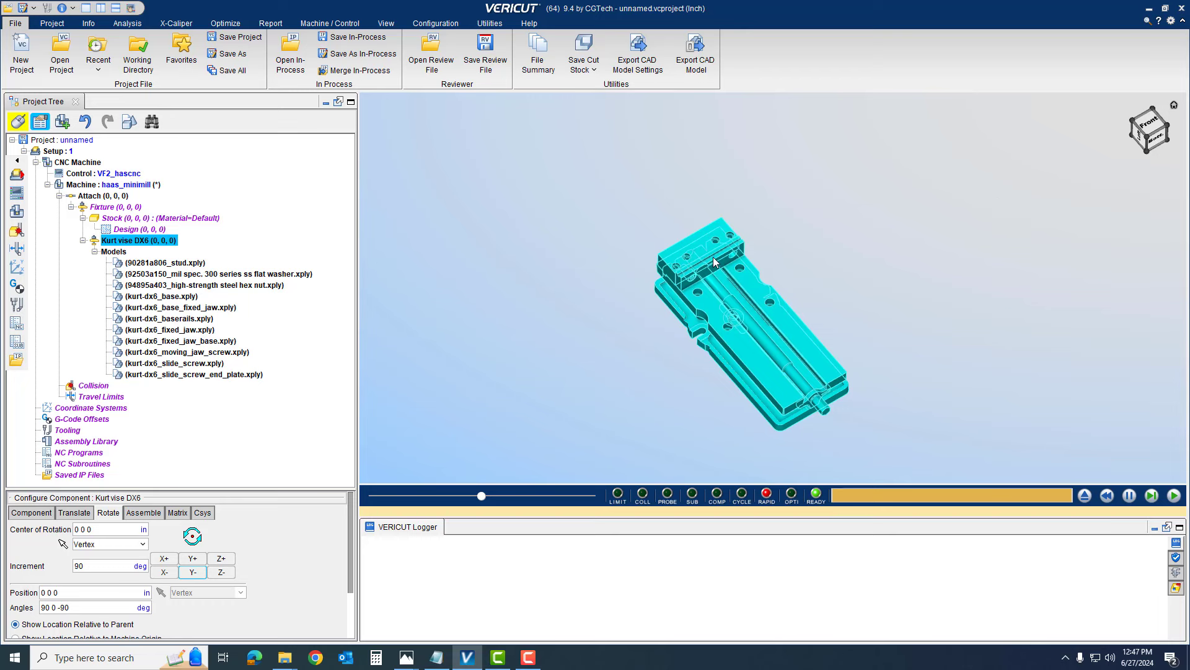
click(555, 218)
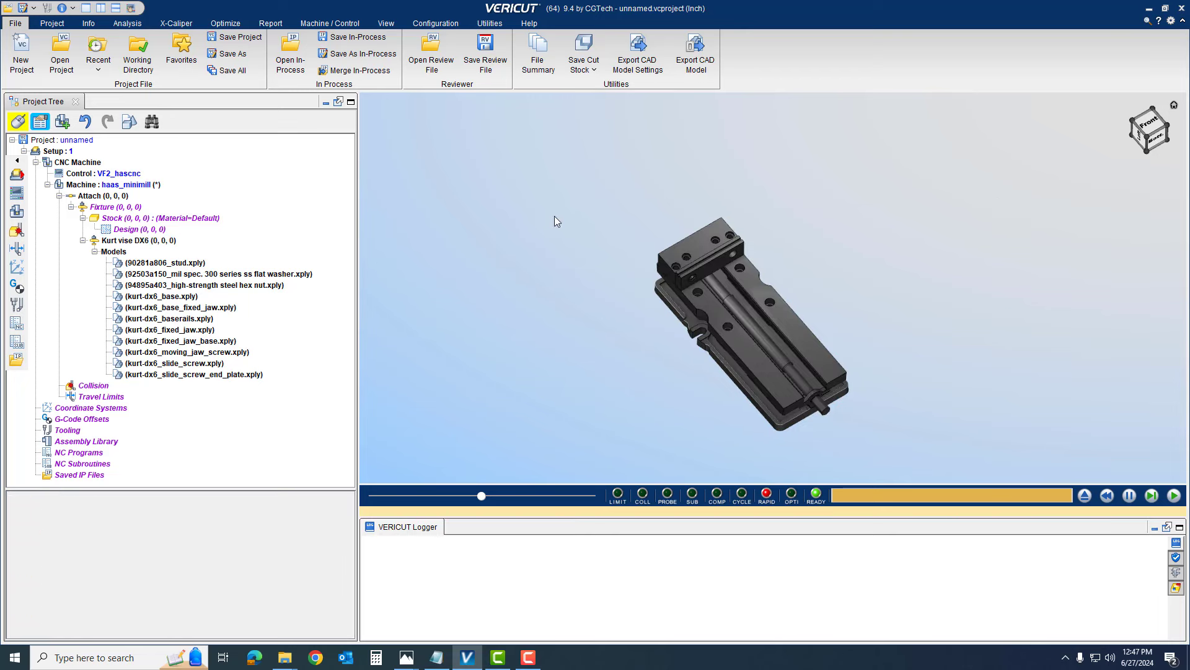
click(95, 252)
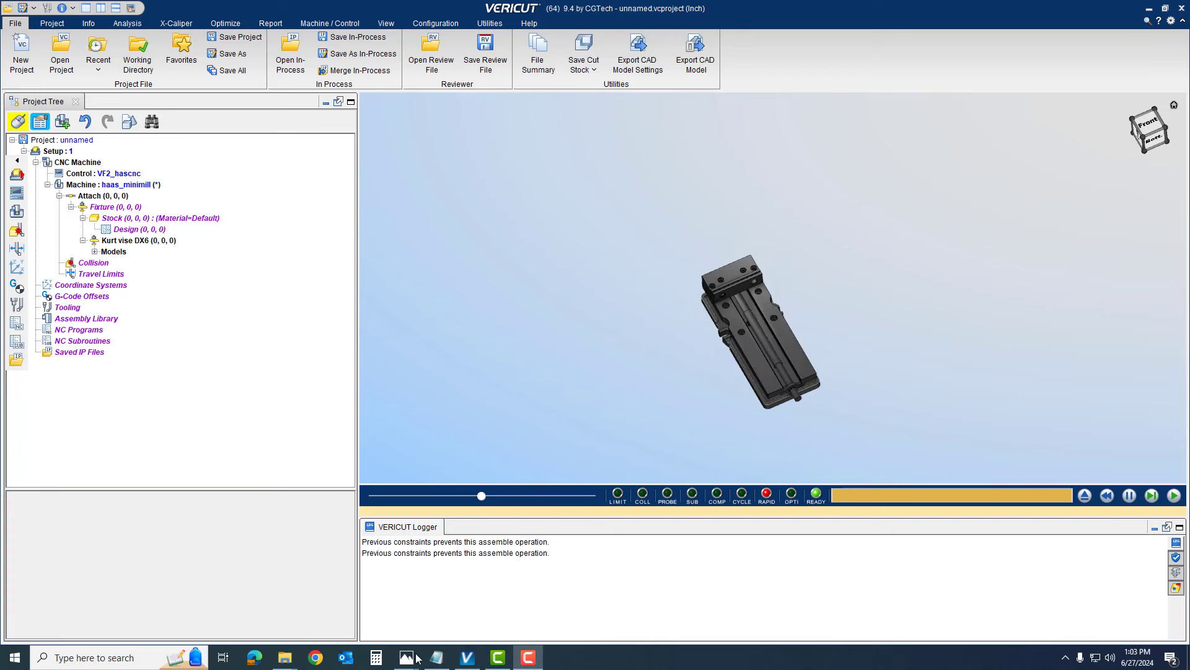
Switch to the MILL INSPECTION PART 1.txt program in Notepad and examine its stock size, vise grip and material loading notes.
click(437, 657)
click(993, 236)
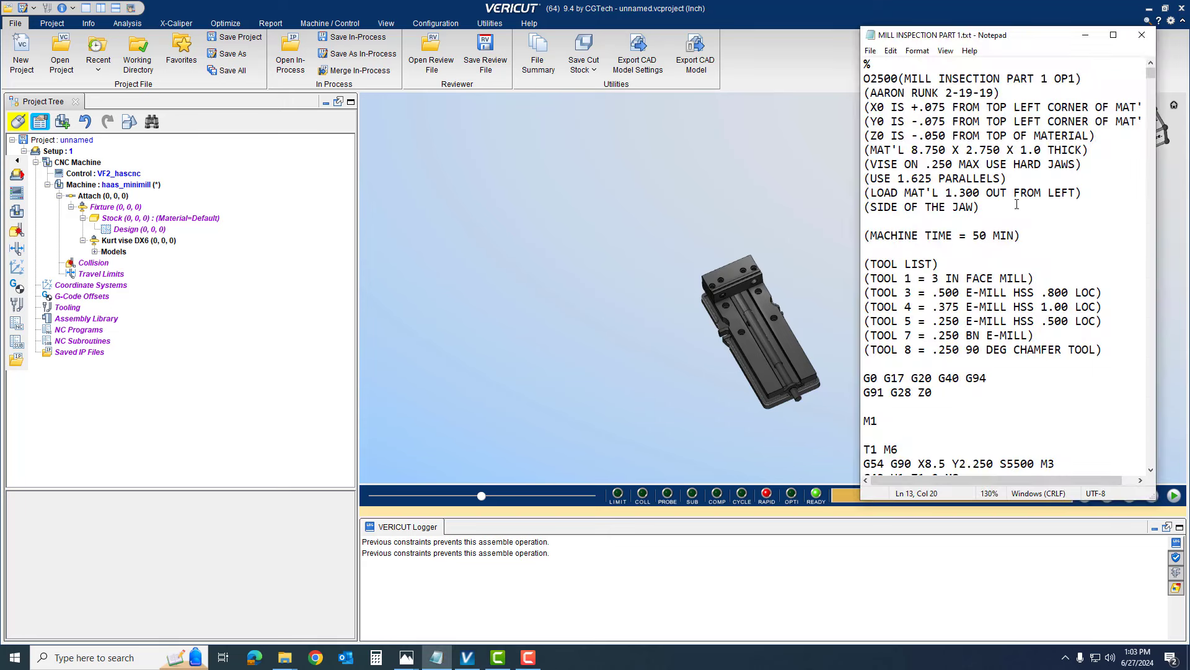
drag(866, 150, 1085, 153)
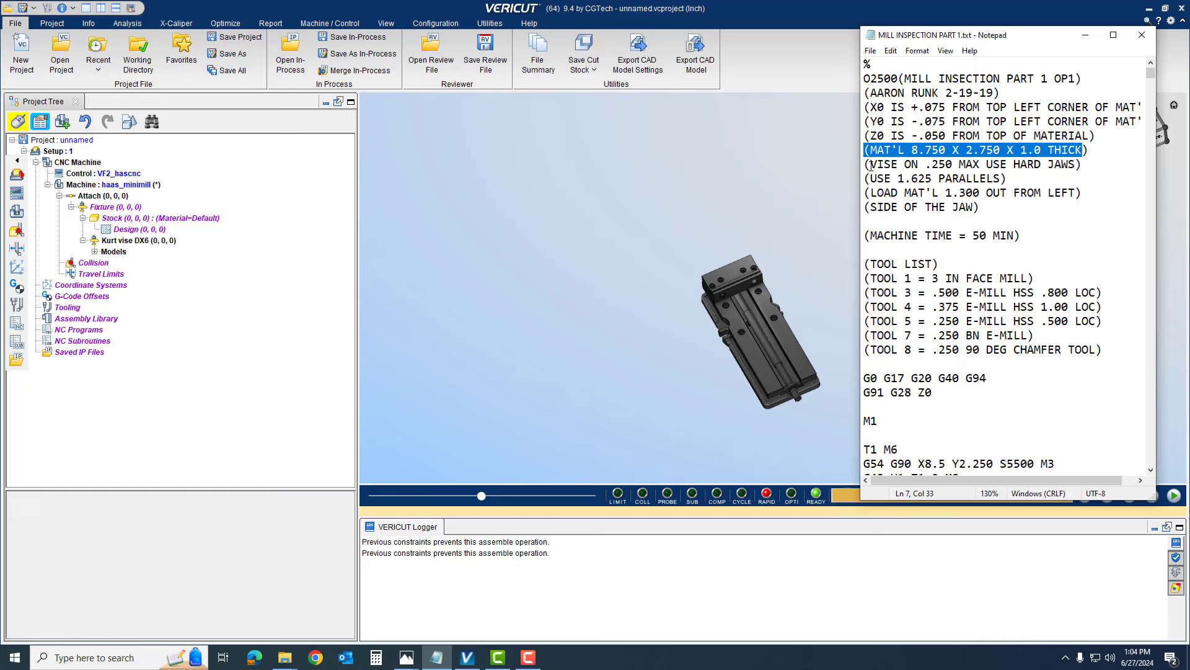
drag(865, 164, 1080, 166)
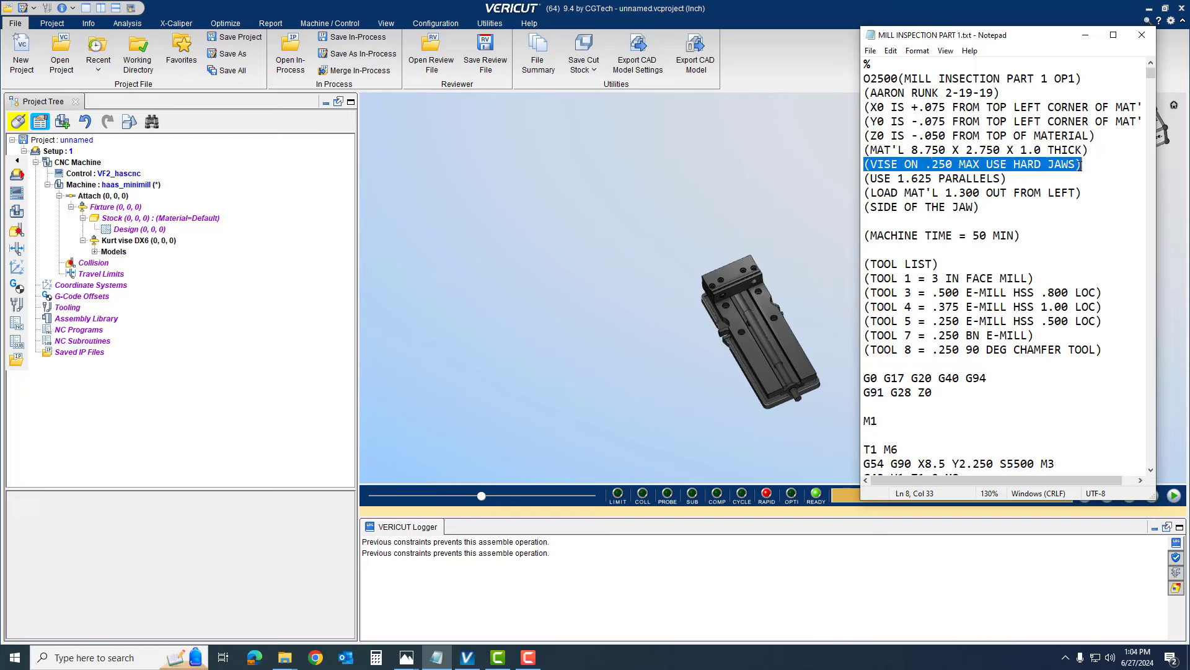
drag(865, 192, 1051, 201)
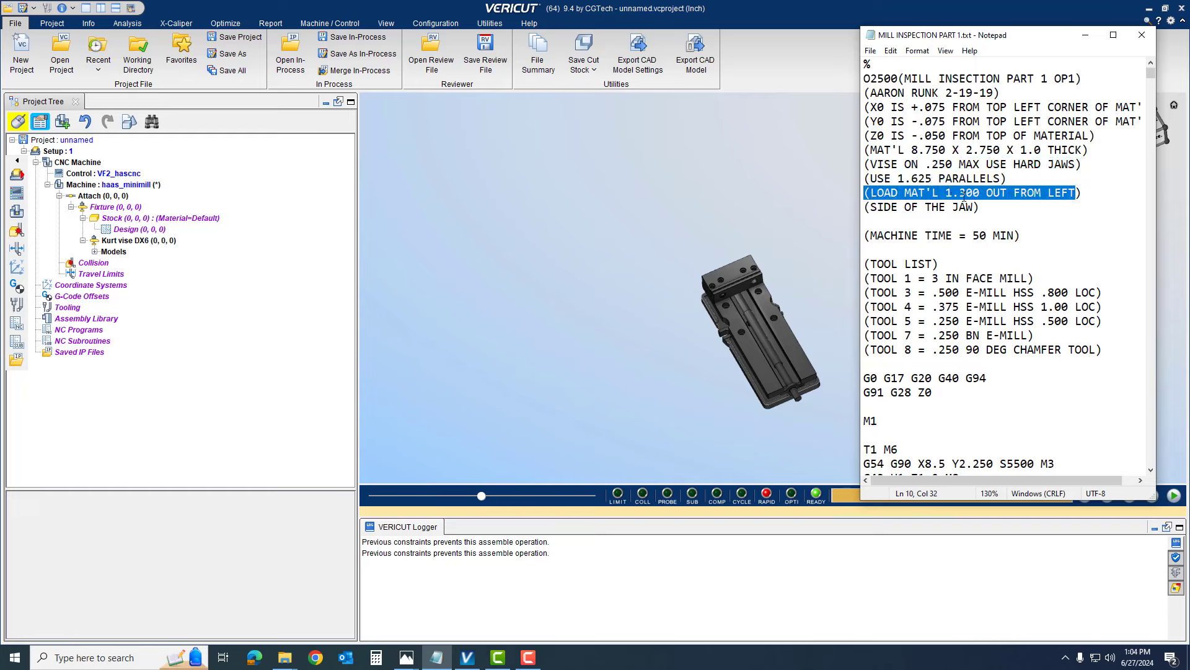
click(1018, 235)
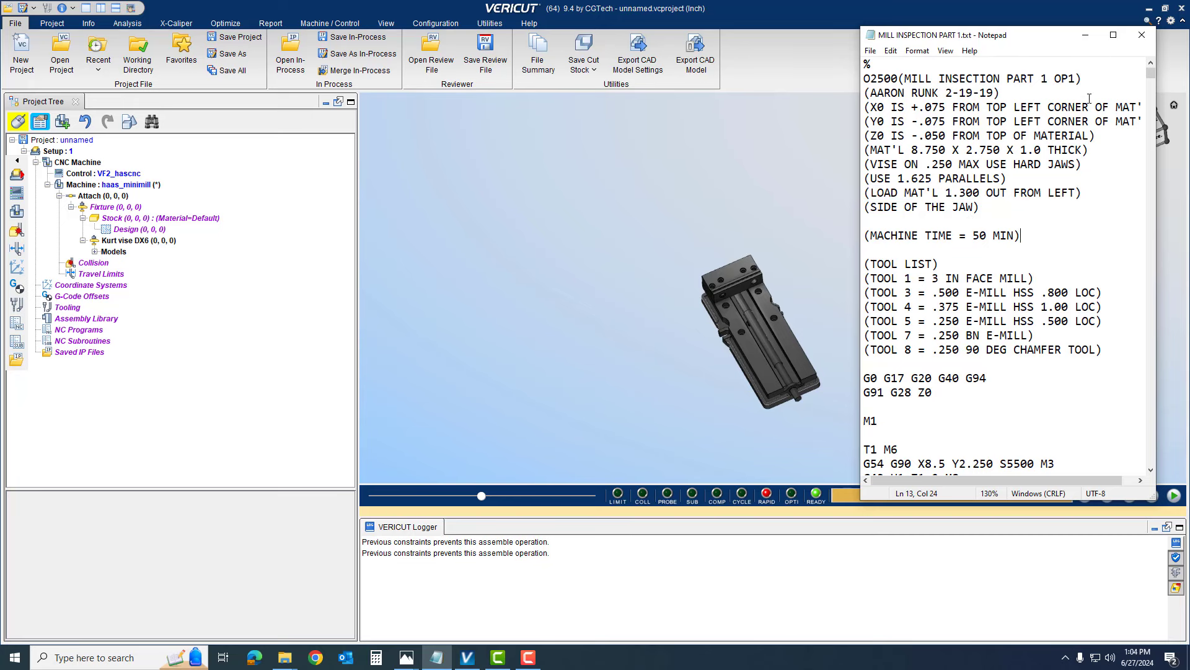
click(1083, 39)
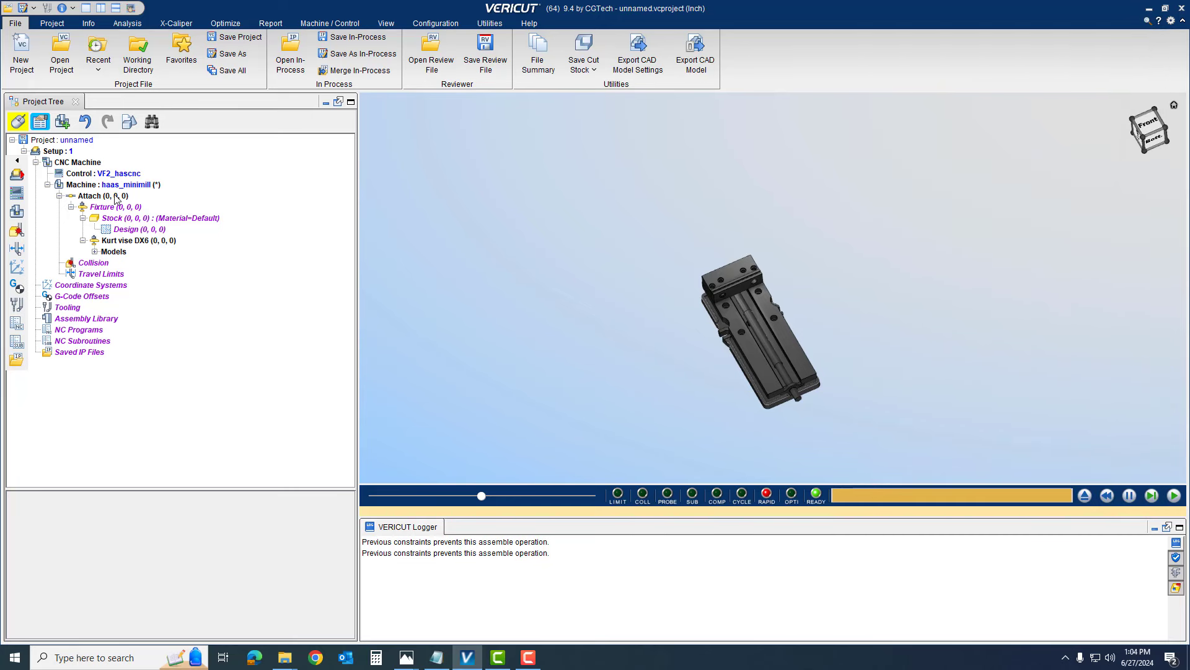
Add a block model to the Stock component.
click(127, 218)
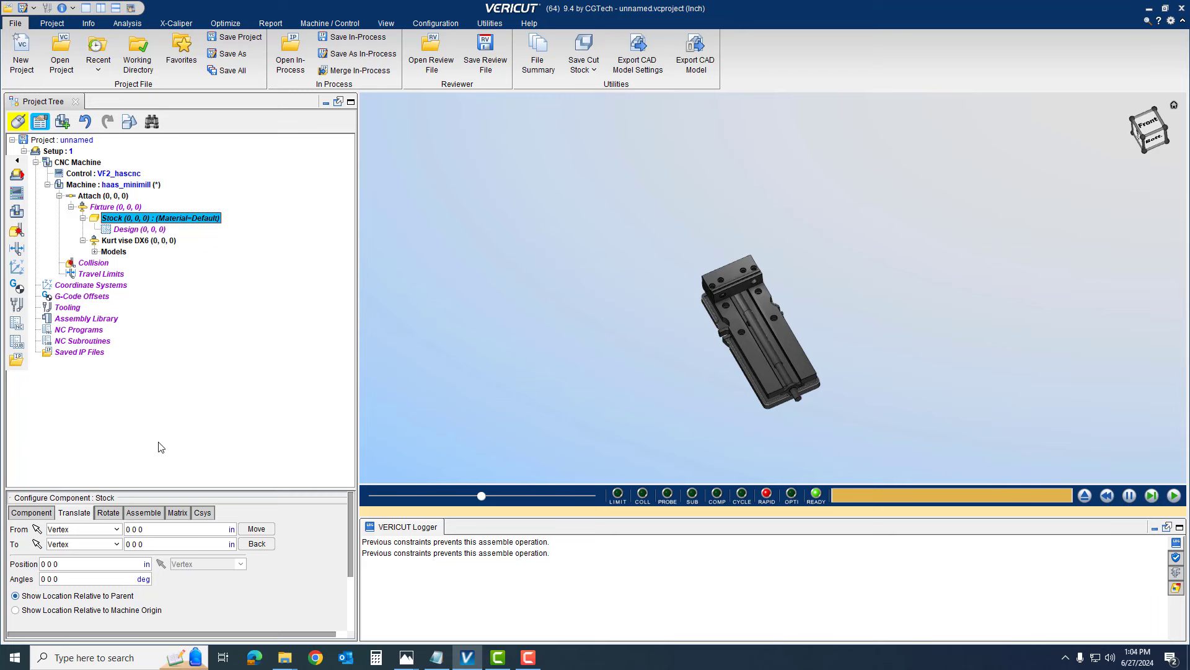
click(53, 513)
scroll(94, 548, down, 2)
scroll(96, 550, down, 1)
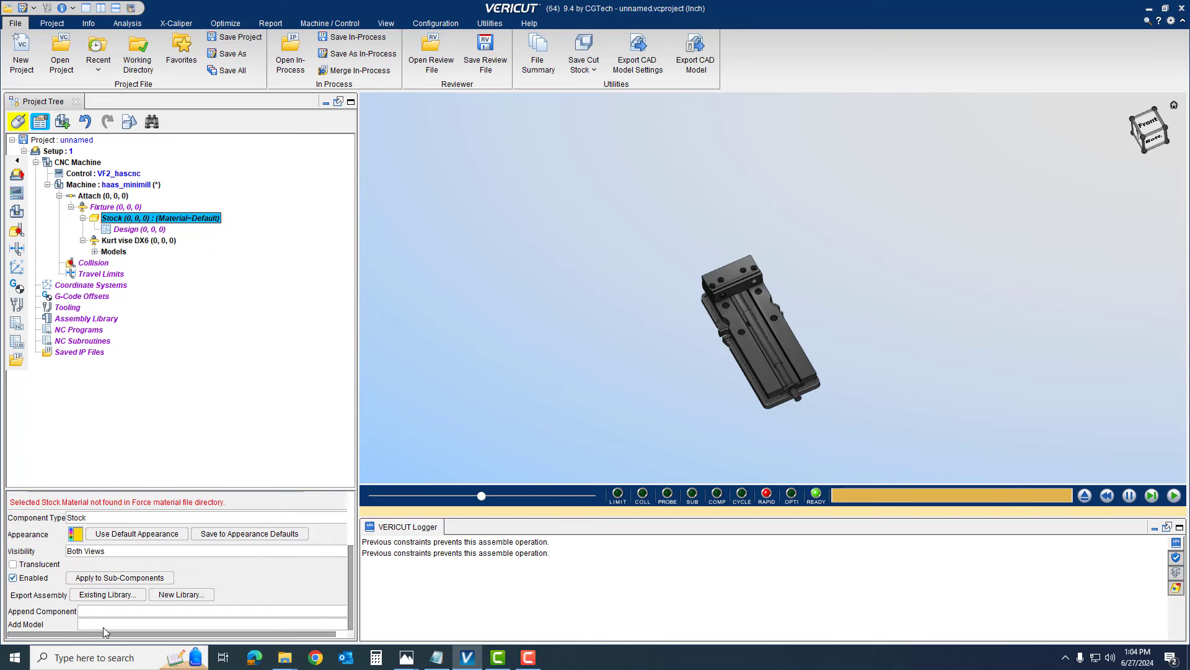
click(103, 626)
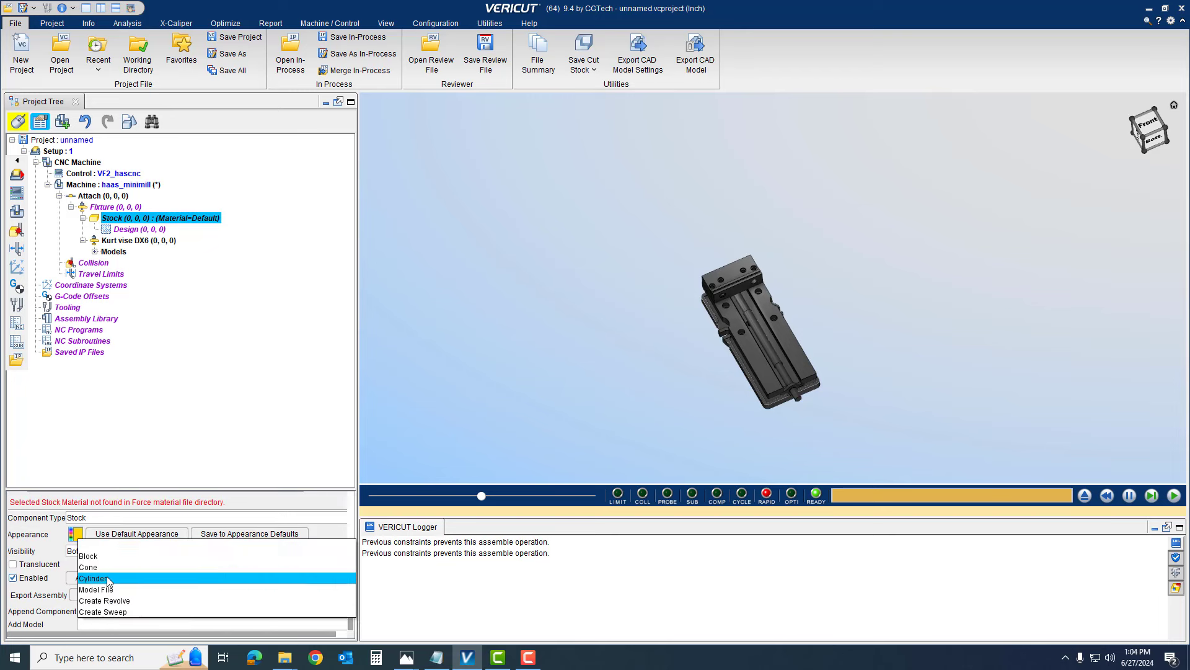
click(106, 561)
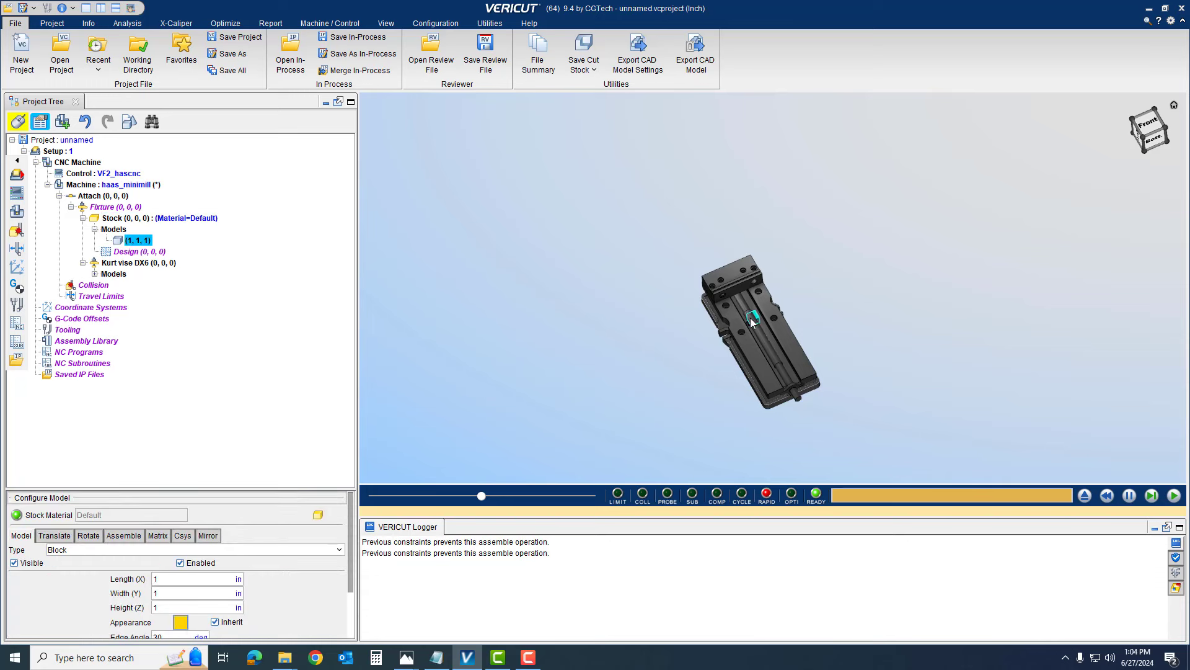
Size the stock block to length 8.75 in and width 2.75 in, keeping the height at 1 in.
double_click(168, 579)
text(8.75)
double_click(168, 593)
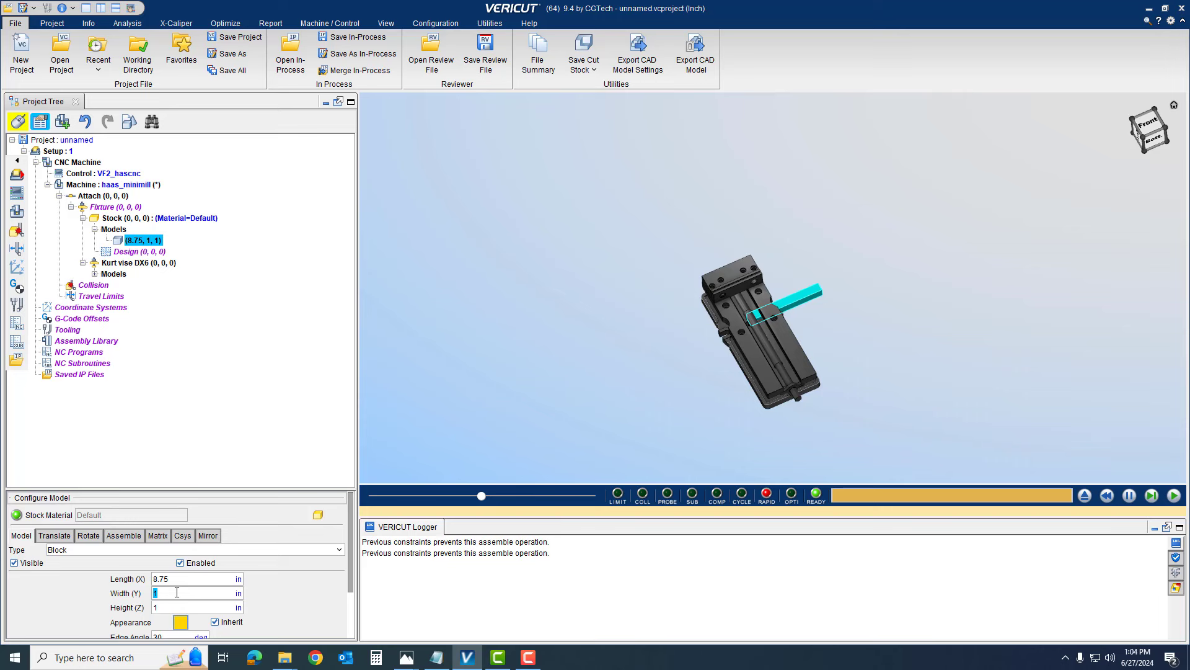
text(2.75)
key(Tab)
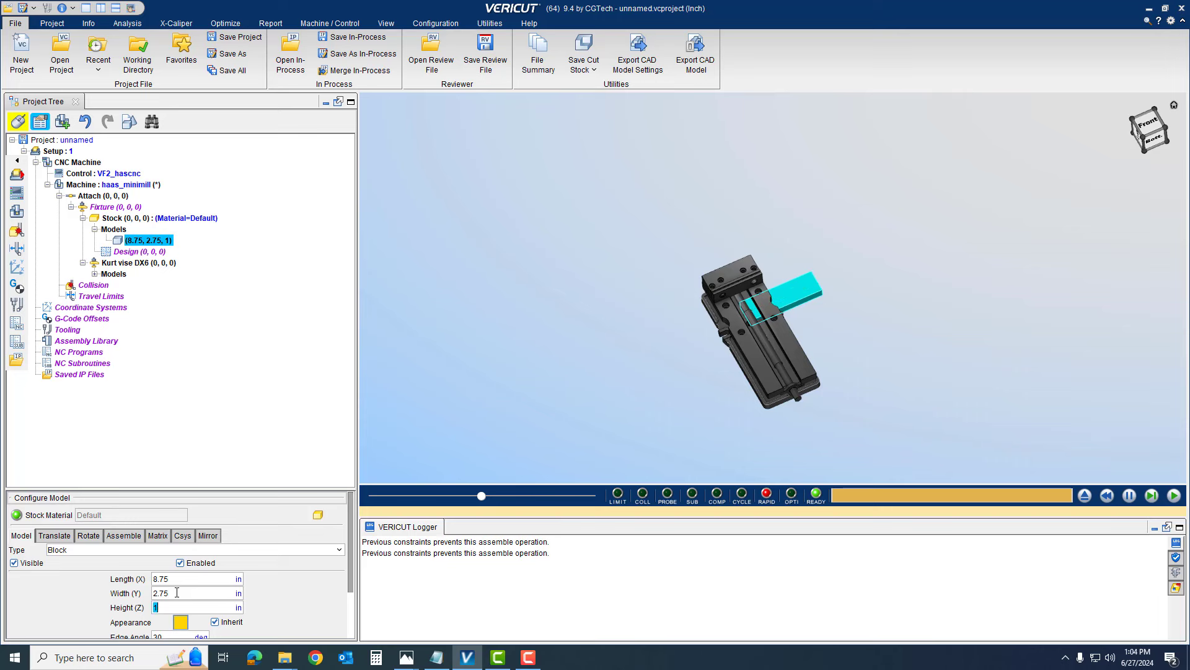
key(Tab)
Try to translate the stock block from 0 0 5 to 0 0 0, and reverse the move.
scroll(769, 325, up, 5)
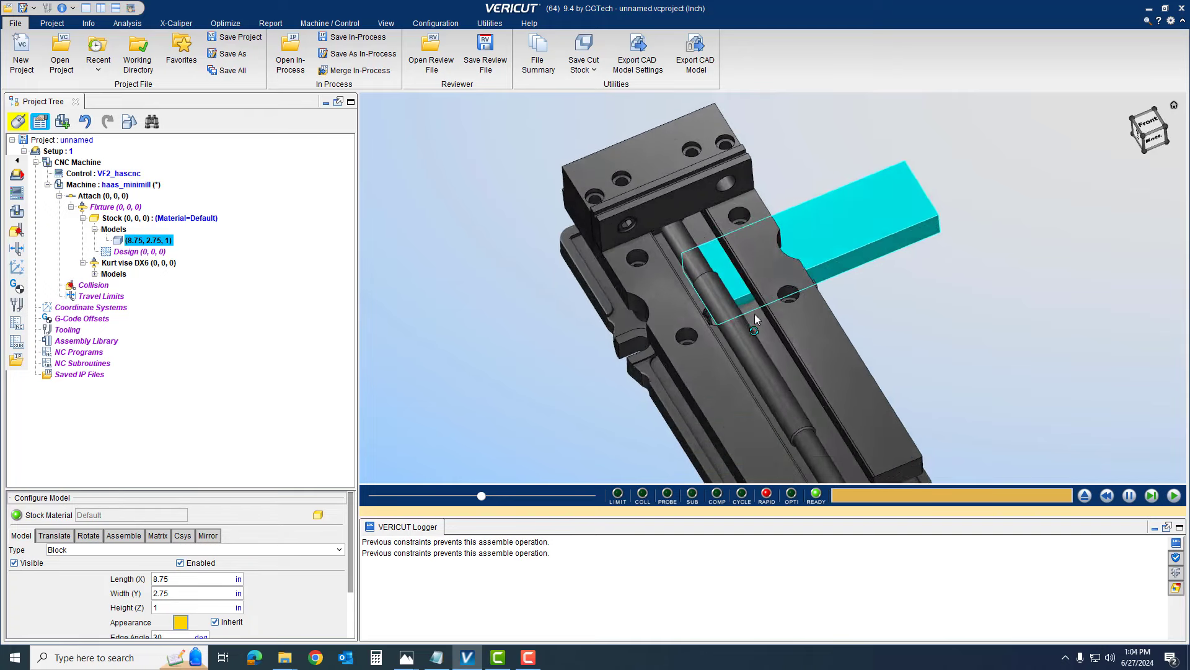
mouse_move(755, 315)
middle_down()
mouse_move(783, 260)
mouse_move(872, 255)
mouse_move(767, 260)
mouse_move(680, 315)
mouse_move(790, 295)
middle_up()
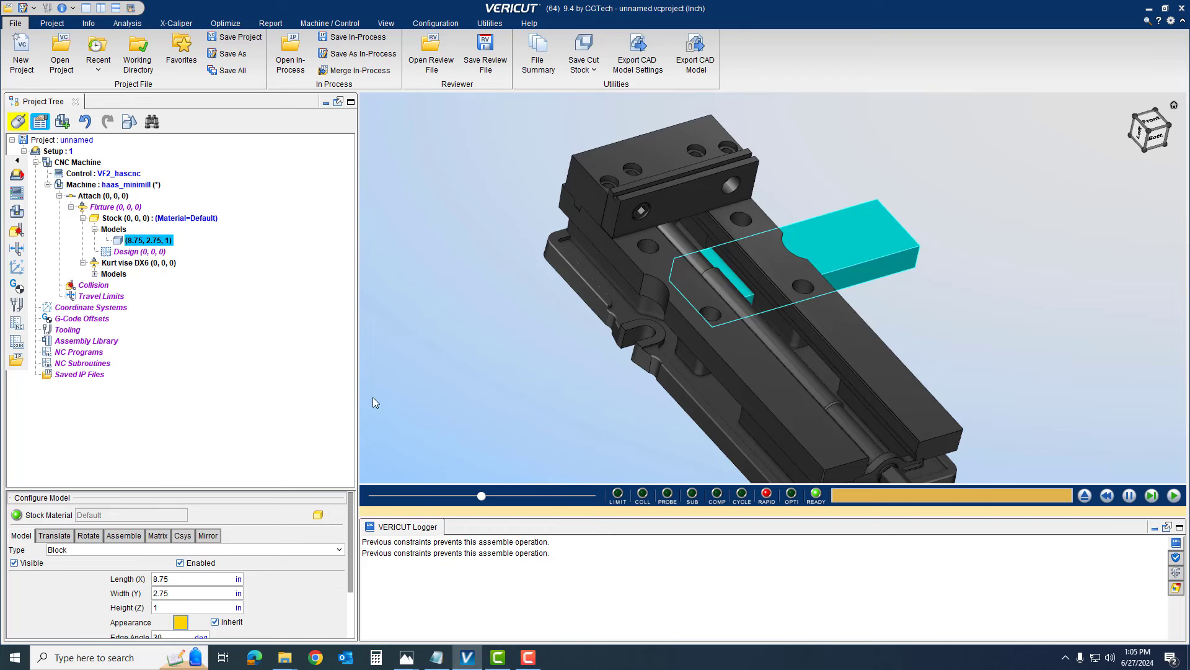
click(69, 536)
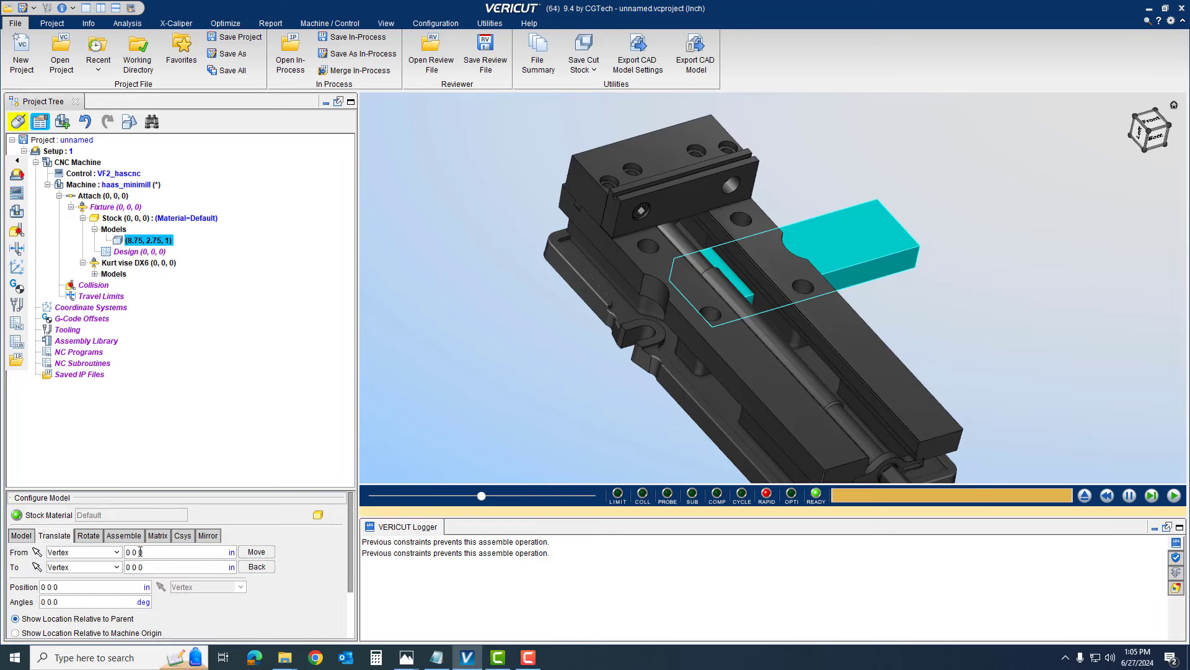
double_click(153, 550)
text(5.0)
click(259, 552)
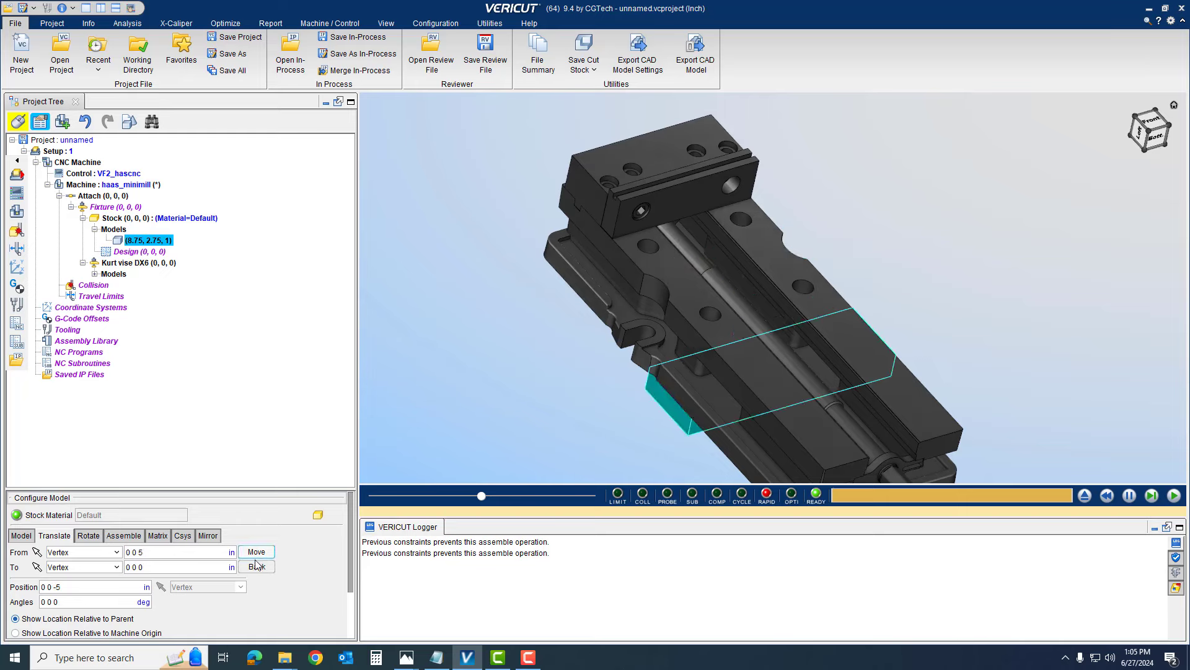
click(258, 567)
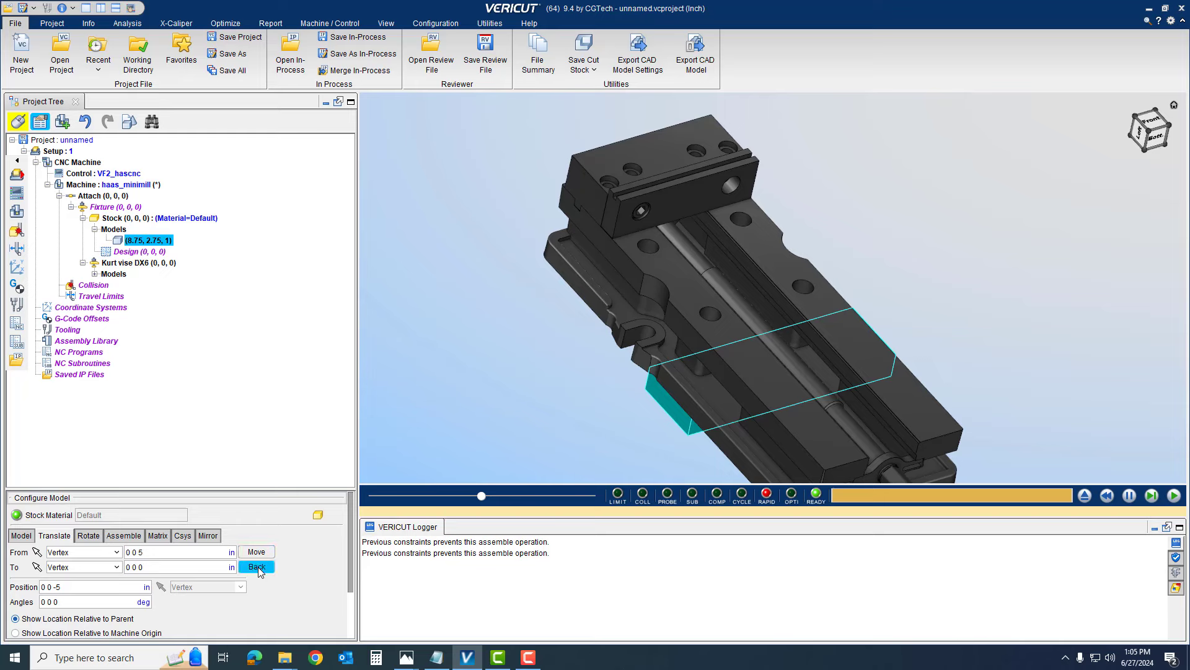
Raise the stock block above the vise by translating it from 0 0 -5 to 0 0 0.
click(140, 551)
drag(139, 552, 194, 560)
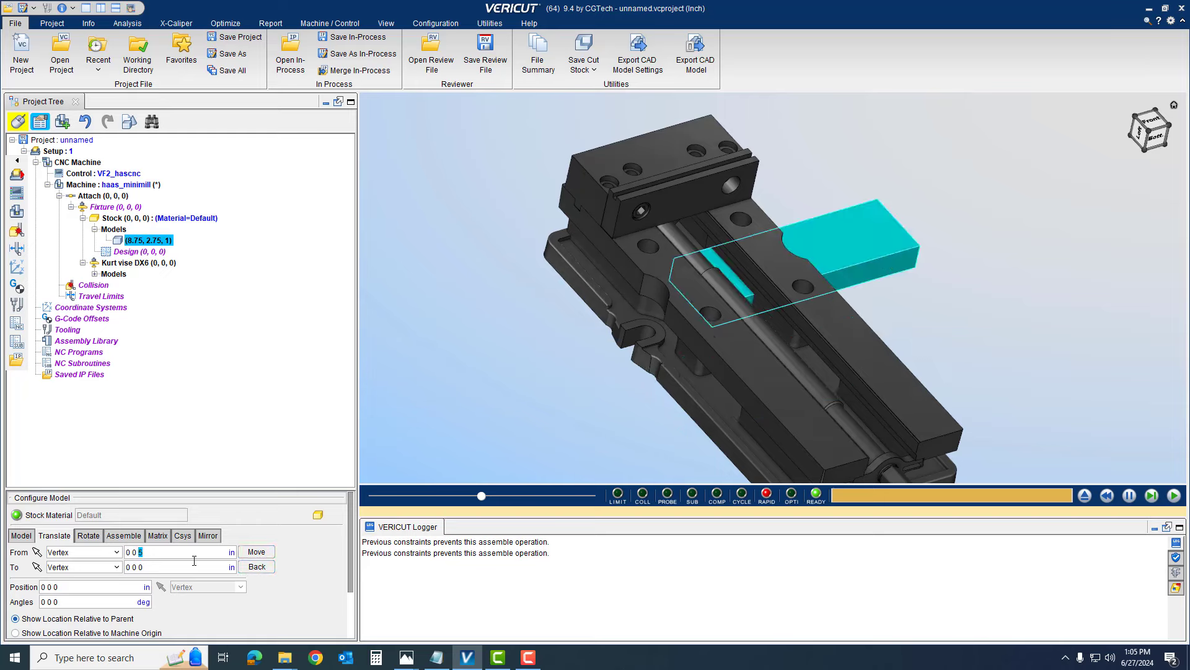
key(Left)
text(-)
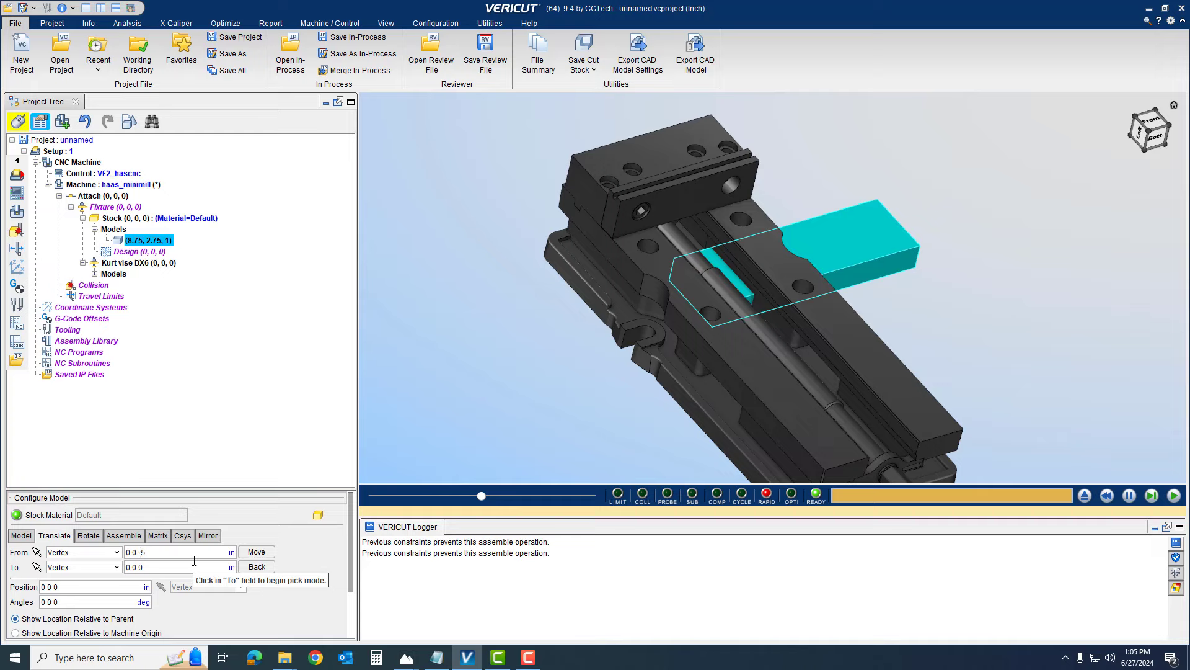
click(256, 551)
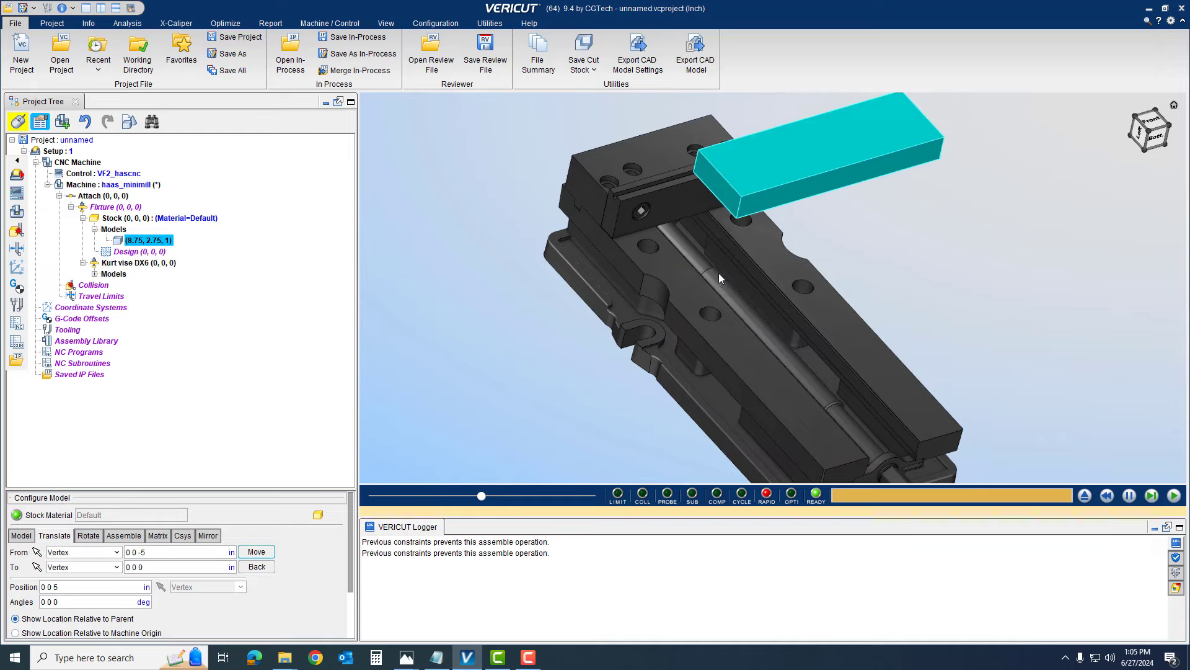
Apply the first Mate constraint between the stock block's bottom face and the top face of the vise's fixed jaw.
mouse_move(719, 273)
middle_down()
mouse_move(887, 230)
mouse_move(824, 232)
mouse_move(748, 268)
mouse_move(742, 216)
mouse_move(783, 229)
mouse_move(742, 251)
middle_up()
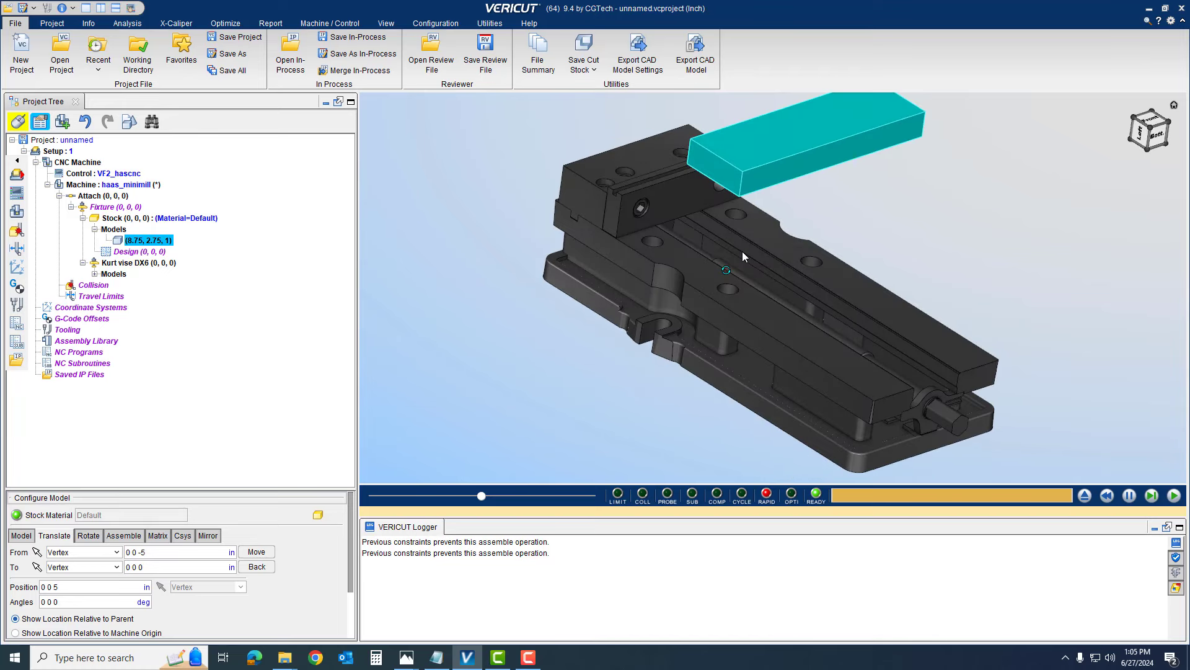
scroll(713, 208, up, 4)
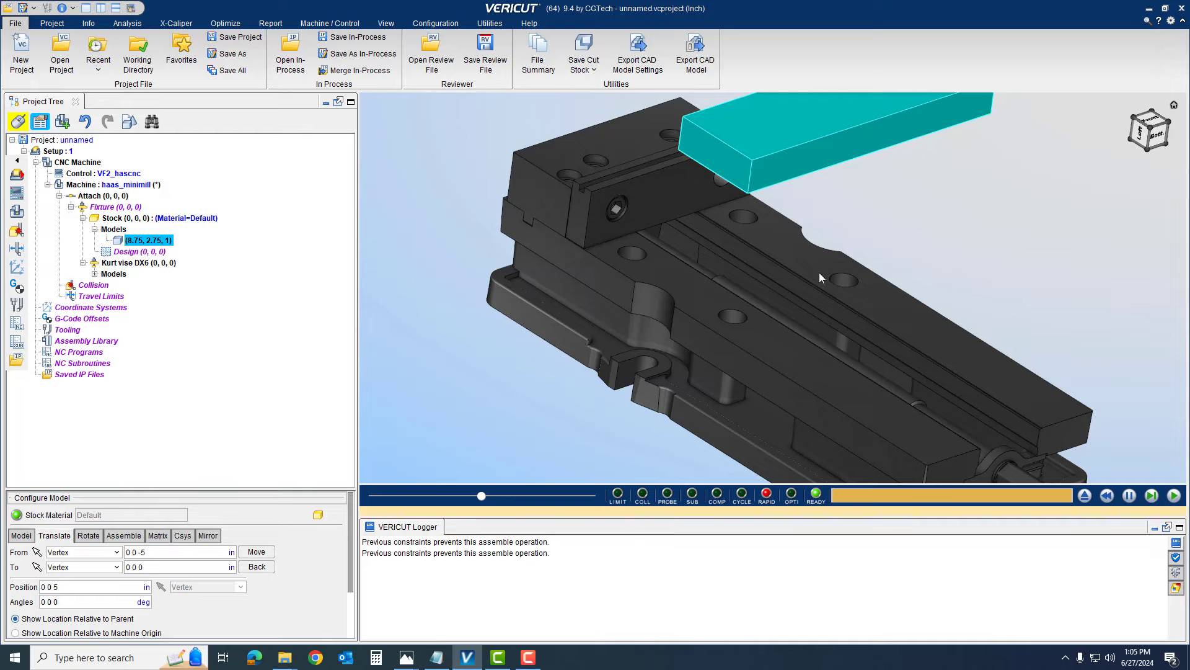
mouse_move(820, 272)
middle_down()
mouse_move(913, 266)
mouse_move(831, 249)
mouse_move(911, 267)
middle_up()
click(136, 537)
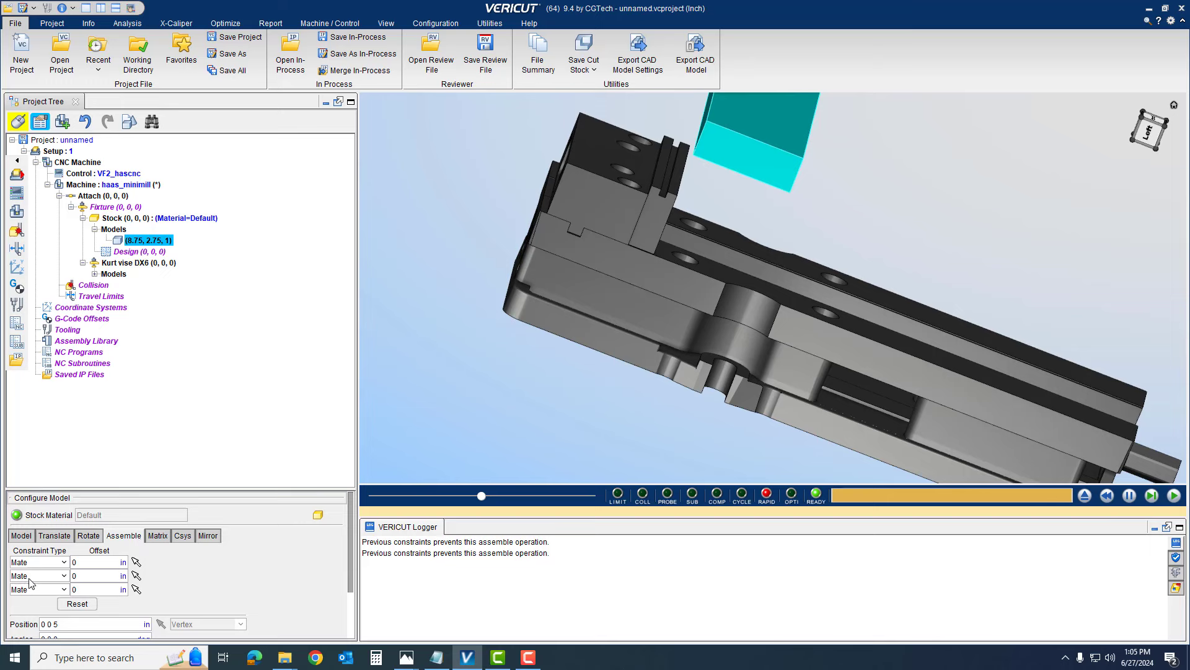
click(64, 562)
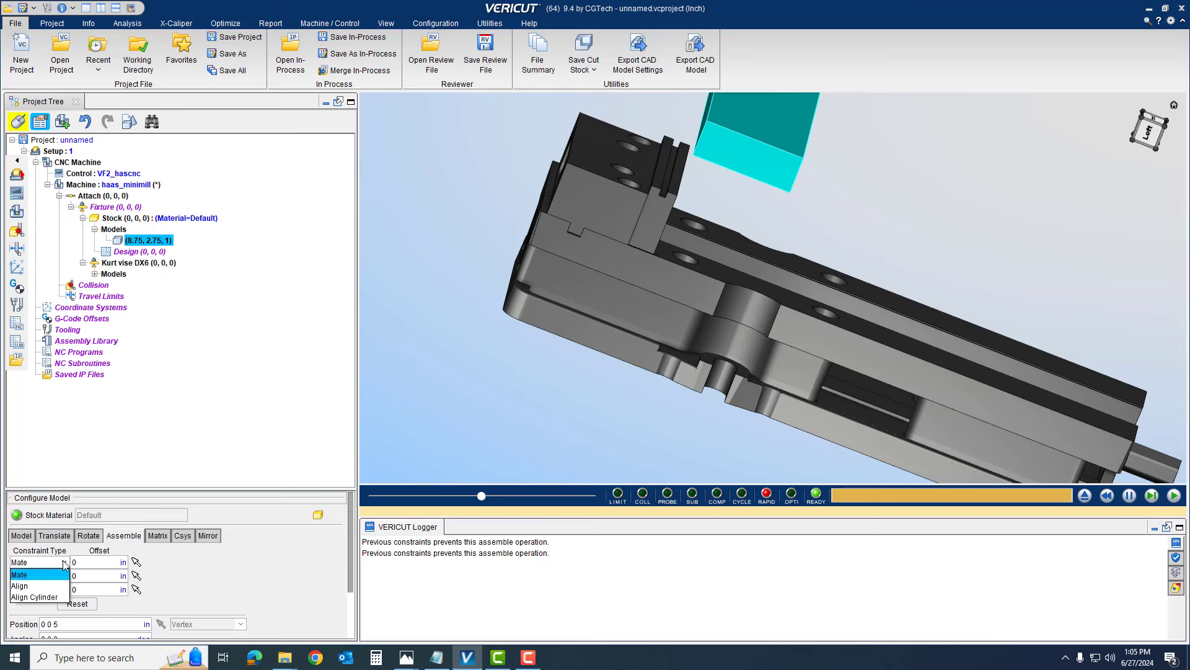
click(97, 560)
click(137, 562)
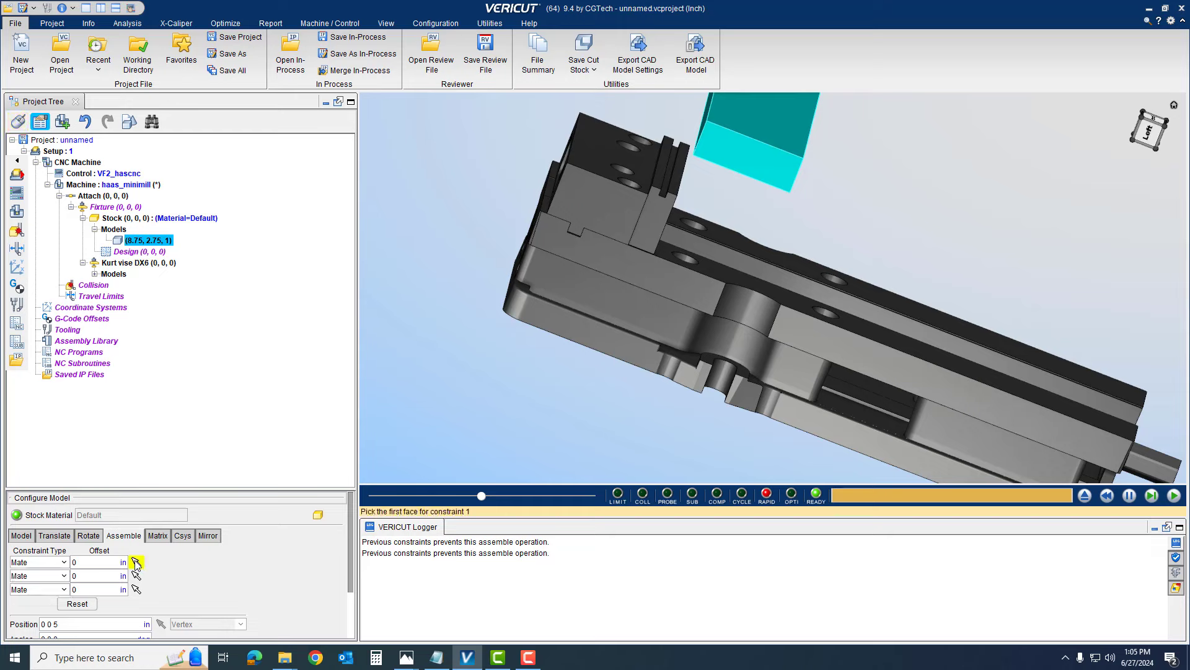
middle_drag(766, 245, 627, 163)
click(765, 175)
click(620, 181)
Set the first Mate constraint's offset to -.250 in.
click(115, 559)
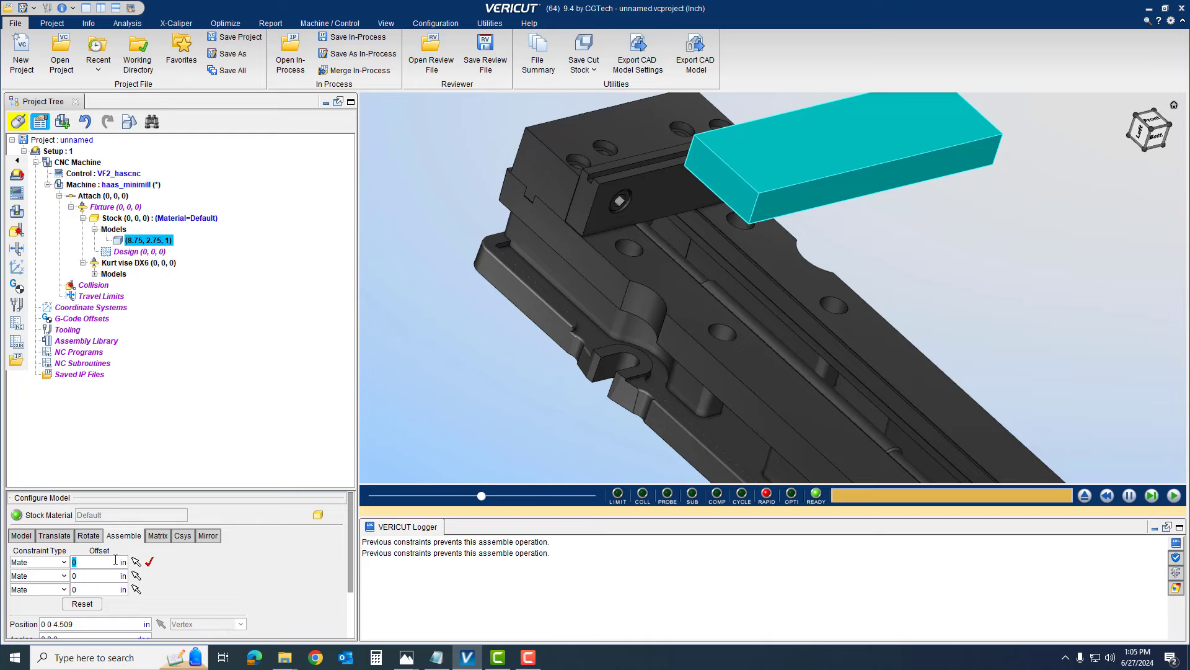
text(-.250)
key(Tab)
Apply the second Mate constraint between the stock block's left end face and the left side face of the vise's fixed jaw.
mouse_move(713, 198)
middle_down()
mouse_move(827, 169)
mouse_move(677, 214)
middle_up()
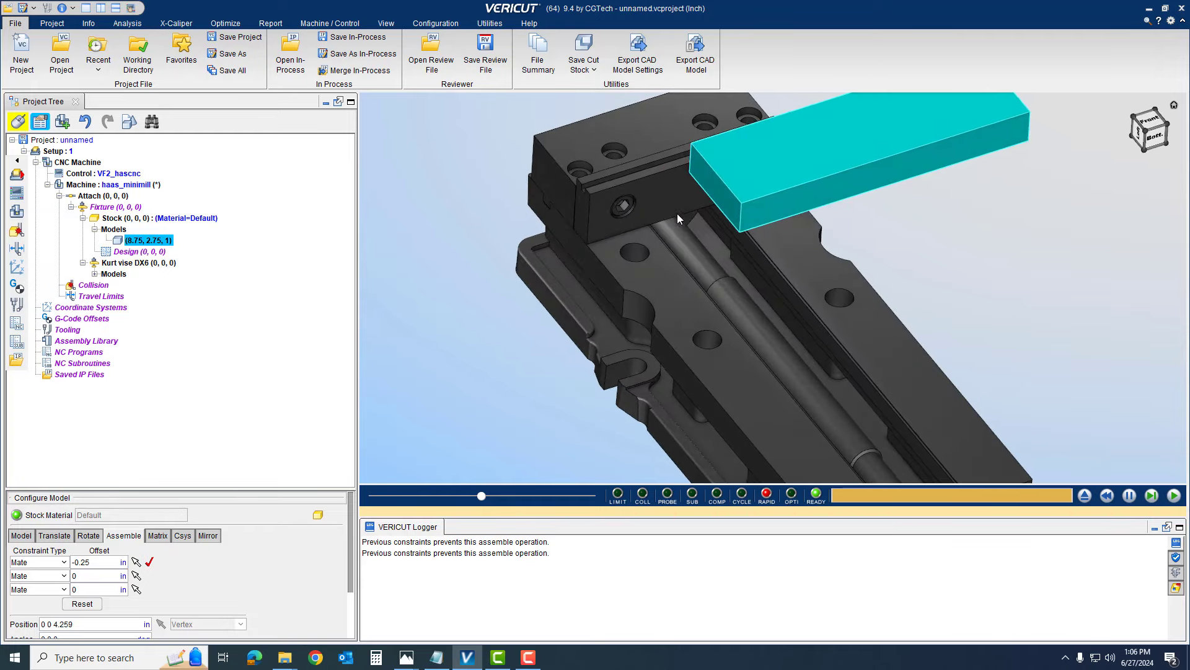
click(135, 576)
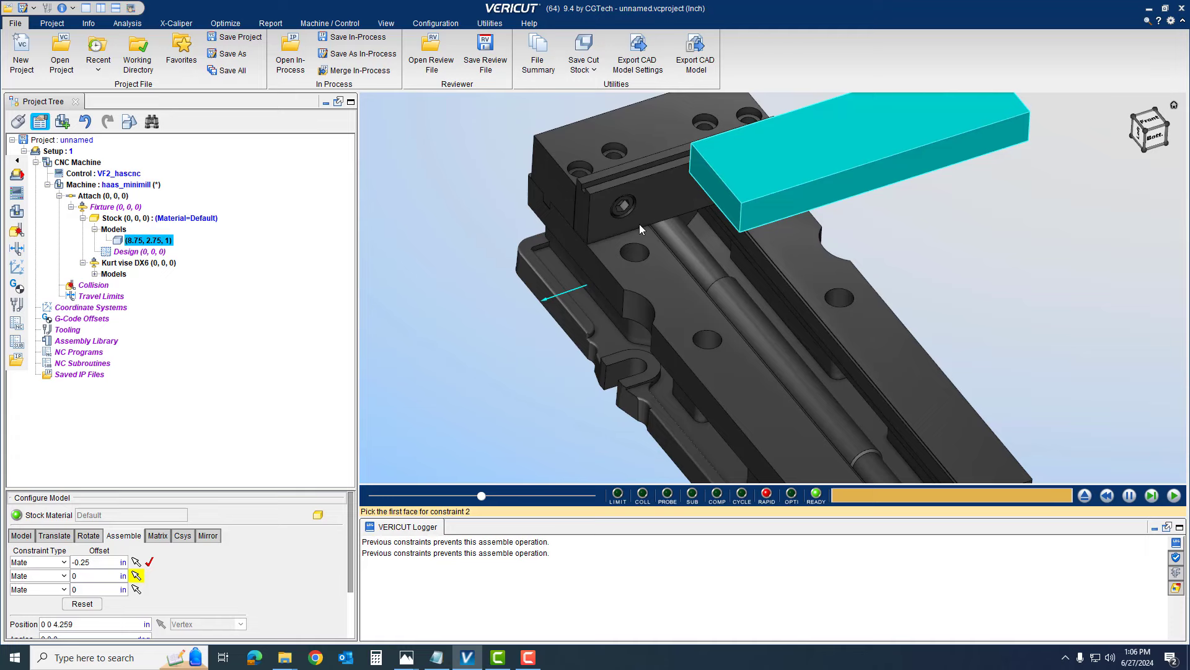
click(719, 195)
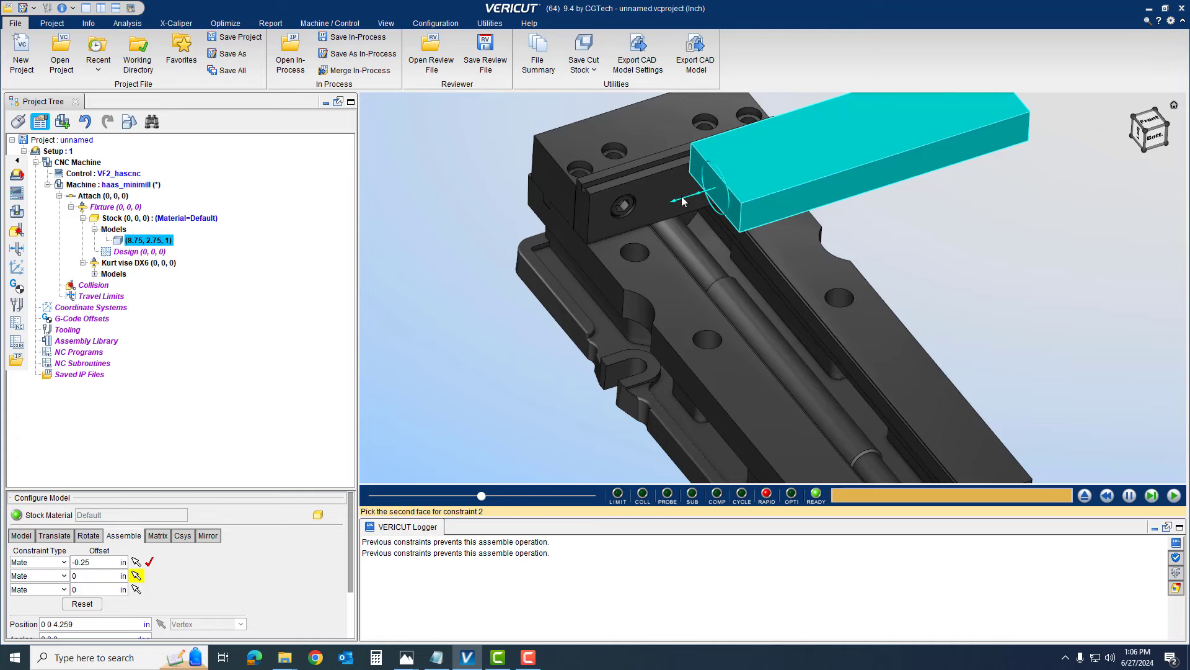
click(586, 205)
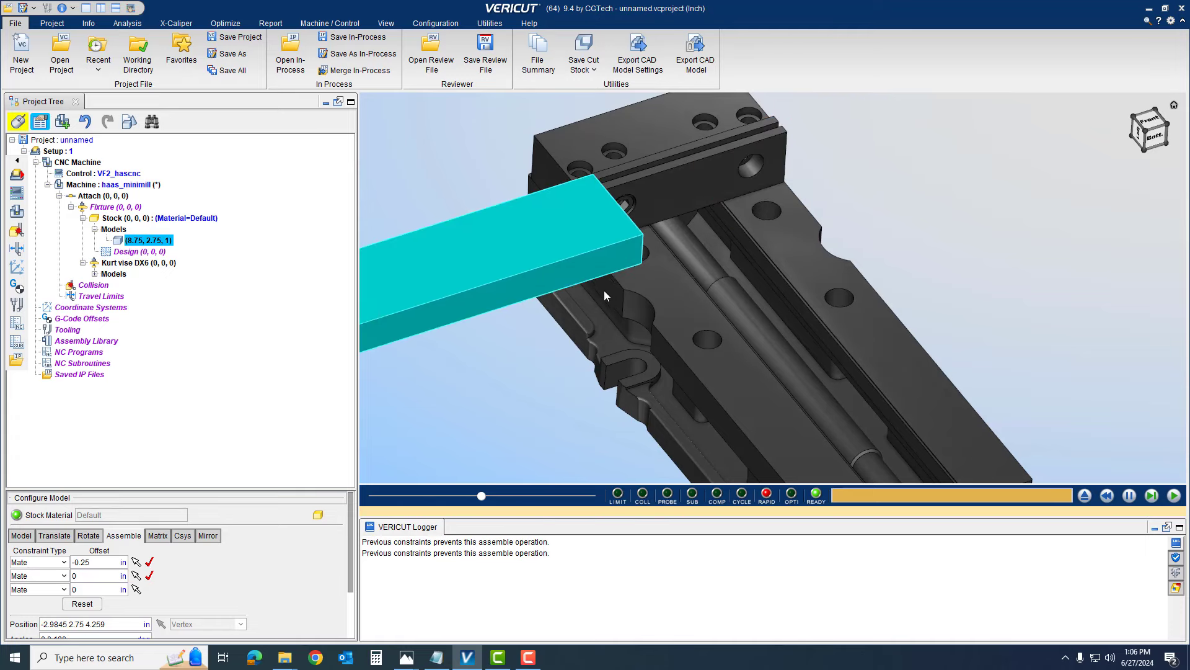
Set the second Mate constraint's offset to 8.750 in.
mouse_move(604, 291)
middle_down()
mouse_move(503, 292)
mouse_move(529, 334)
mouse_move(560, 350)
mouse_move(541, 334)
mouse_move(545, 311)
mouse_move(601, 296)
middle_up()
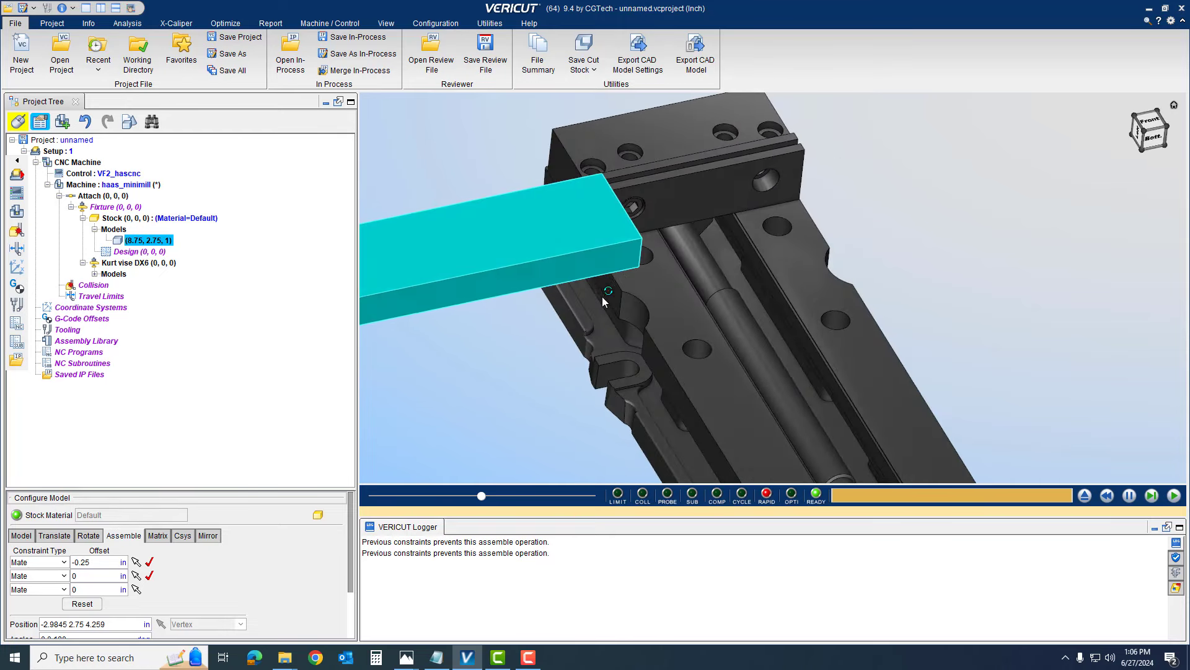
double_click(96, 576)
text(8.750)
key(Return)
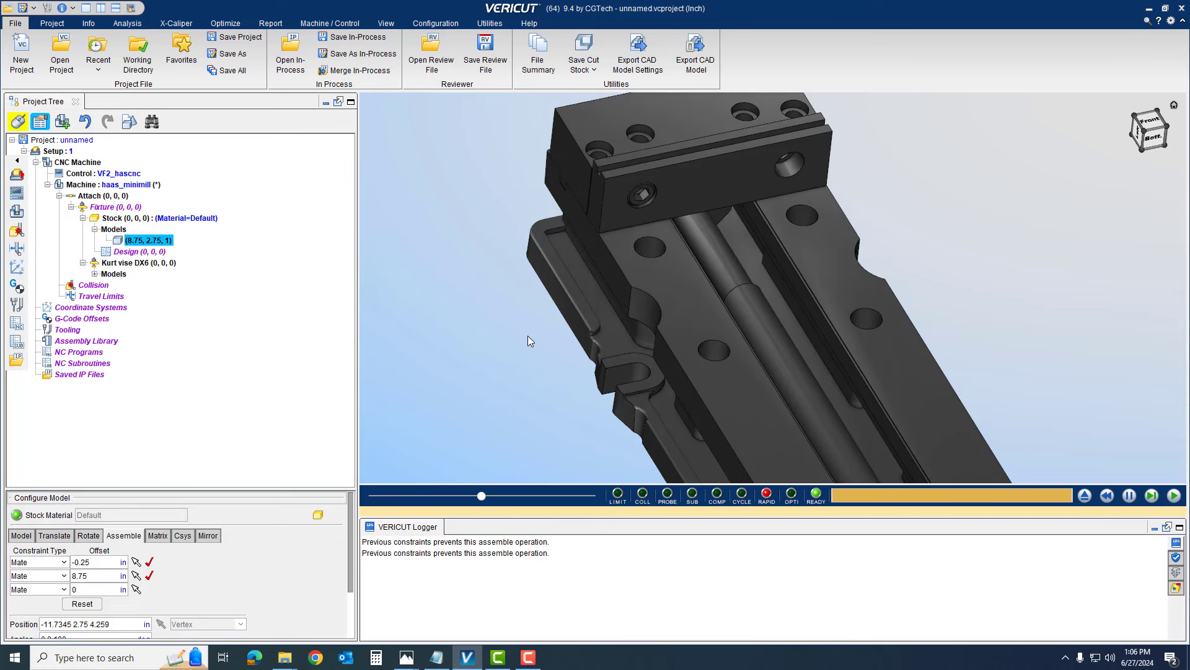
scroll(527, 336, down, 3)
scroll(527, 336, down, 1)
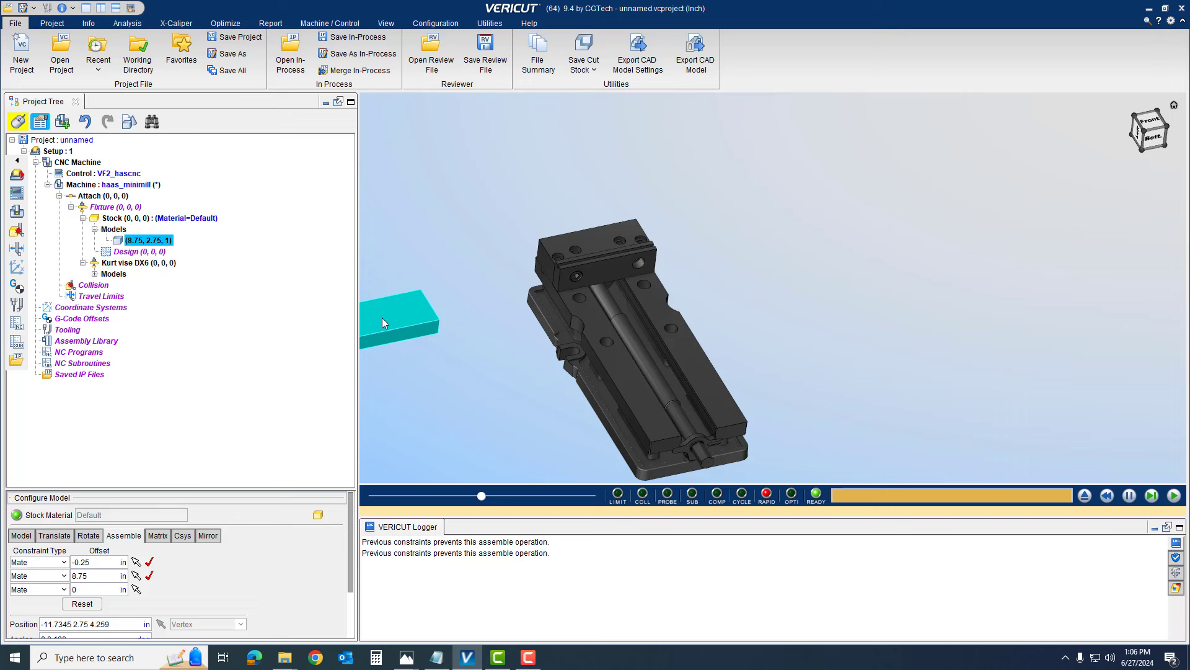
Reverse the second Mate constraint's offset to -8.75 in.
double_click(72, 576)
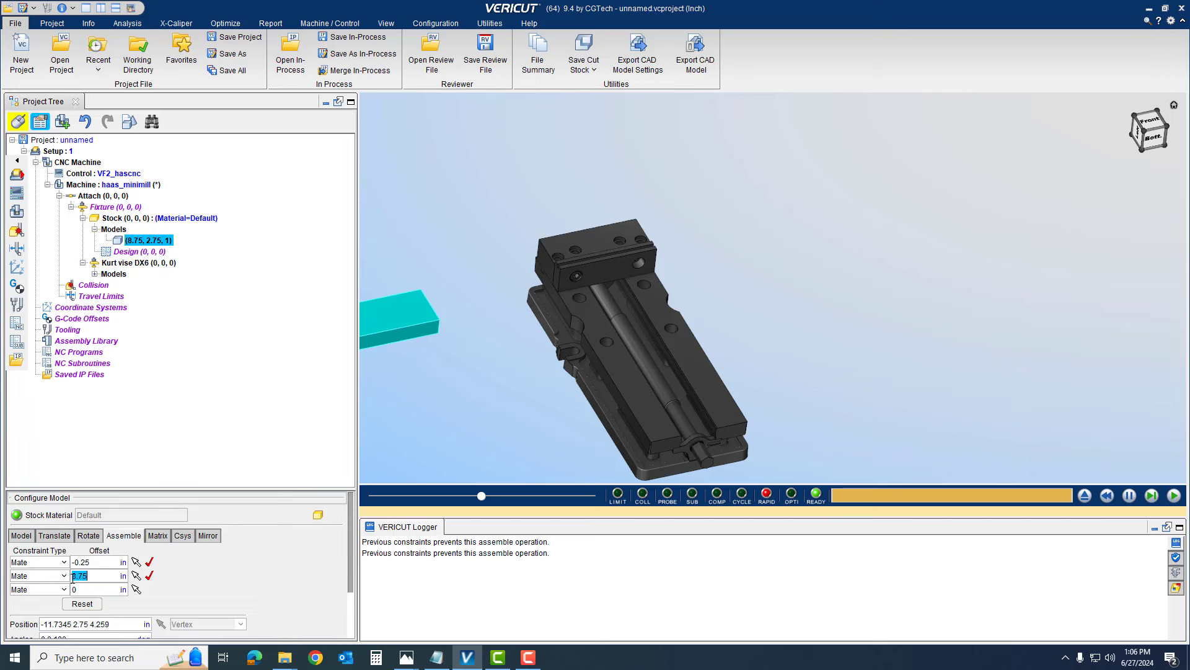
click(73, 577)
text(-)
key(Return)
Add 1.3 in to the second Mate constraint's offset, making it -7.45 in, to shift the stock block along the jaw.
scroll(638, 243, up, 5)
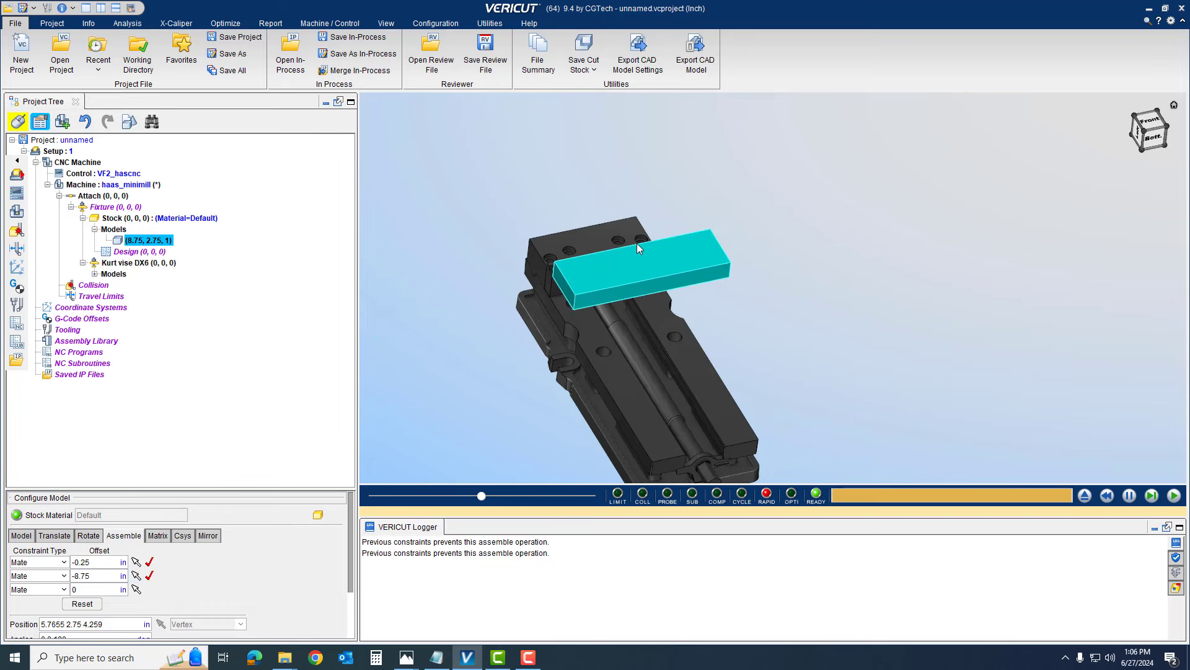
scroll(535, 338, up, 3)
mouse_move(517, 369)
middle_down()
mouse_move(587, 356)
mouse_move(546, 369)
mouse_move(539, 284)
middle_up()
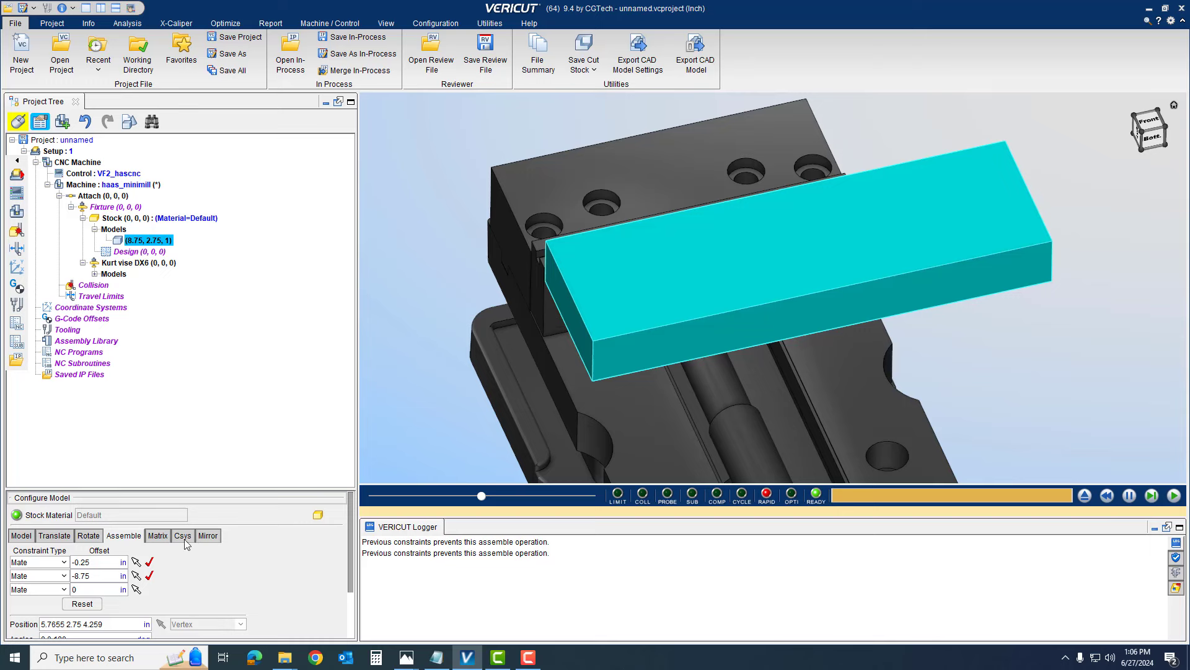
double_click(98, 574)
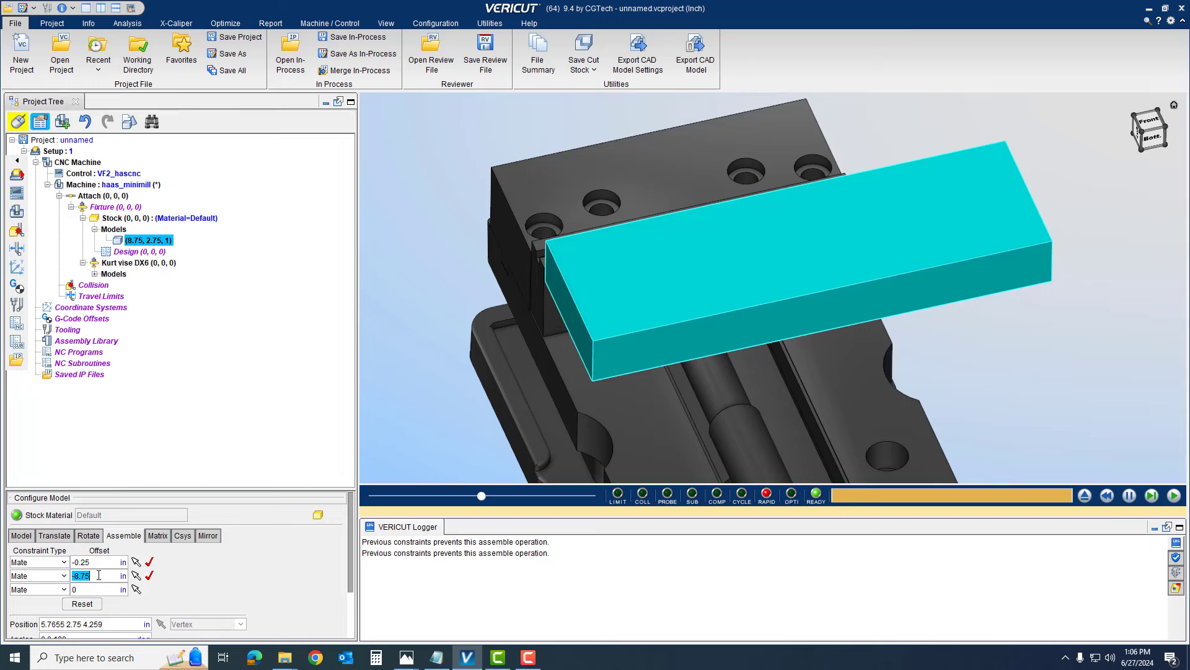
click(98, 575)
text(+1.3)
key(Return)
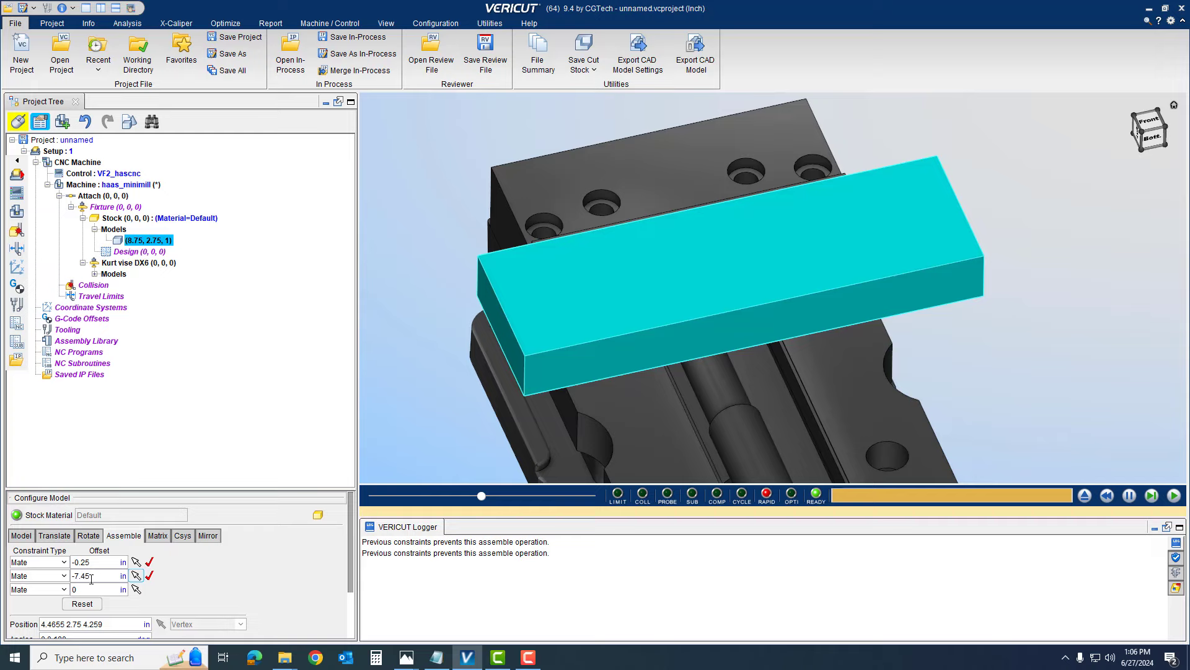
Apply the third Mate constraint between the stock block's long back face and the gripping face of the vise's fixed jaw.
mouse_move(629, 333)
ctrl+mouse_down()
mouse_move(641, 303)
mouse_move(598, 261)
mouse_move(567, 270)
mouse_move(800, 295)
ctrl+mouse_up()
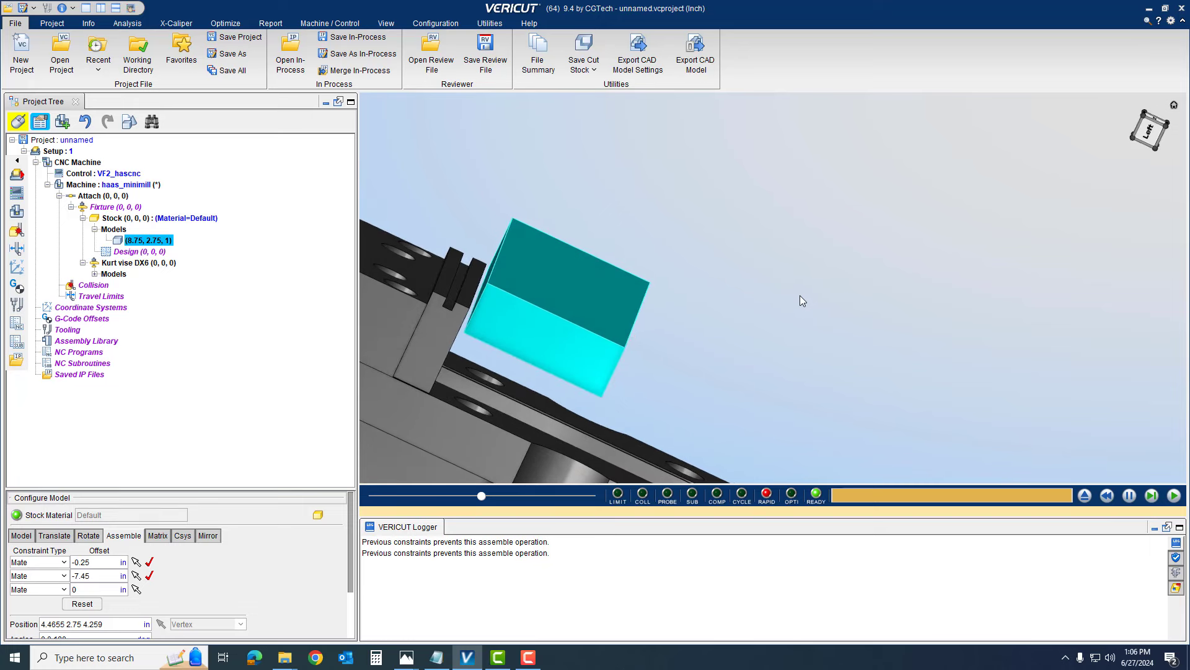
click(135, 589)
ctrl+drag(531, 306, 589, 322)
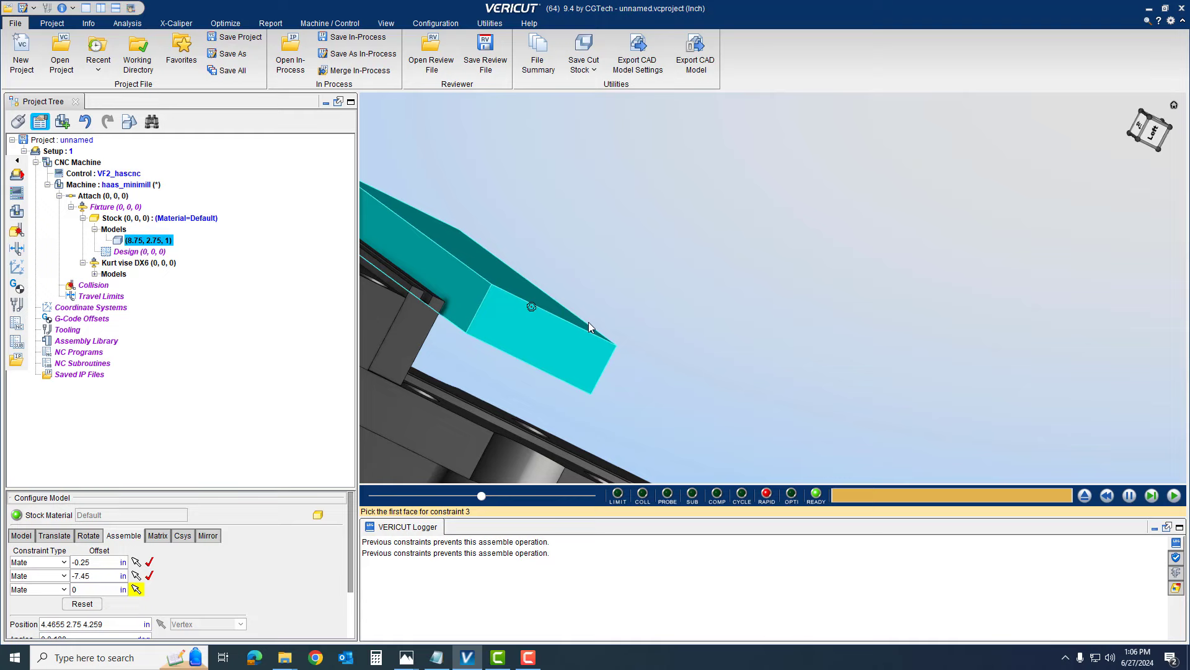
click(464, 292)
ctrl+drag(480, 307, 407, 340)
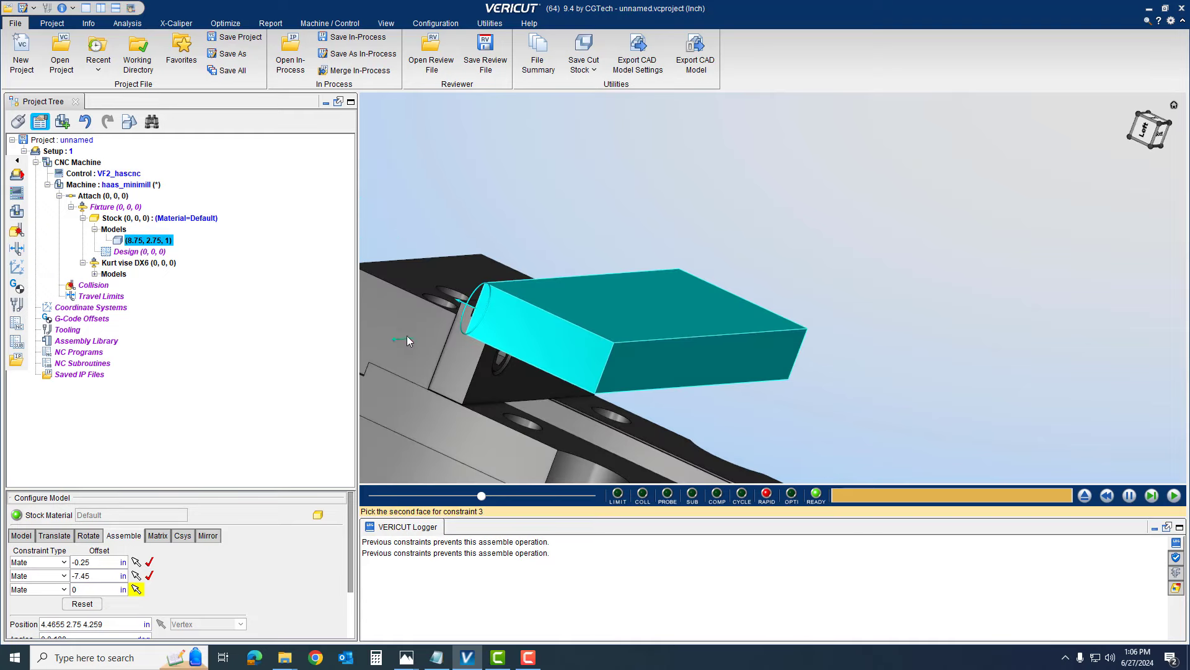
click(486, 385)
ctrl+drag(516, 315, 428, 218)
click(428, 218)
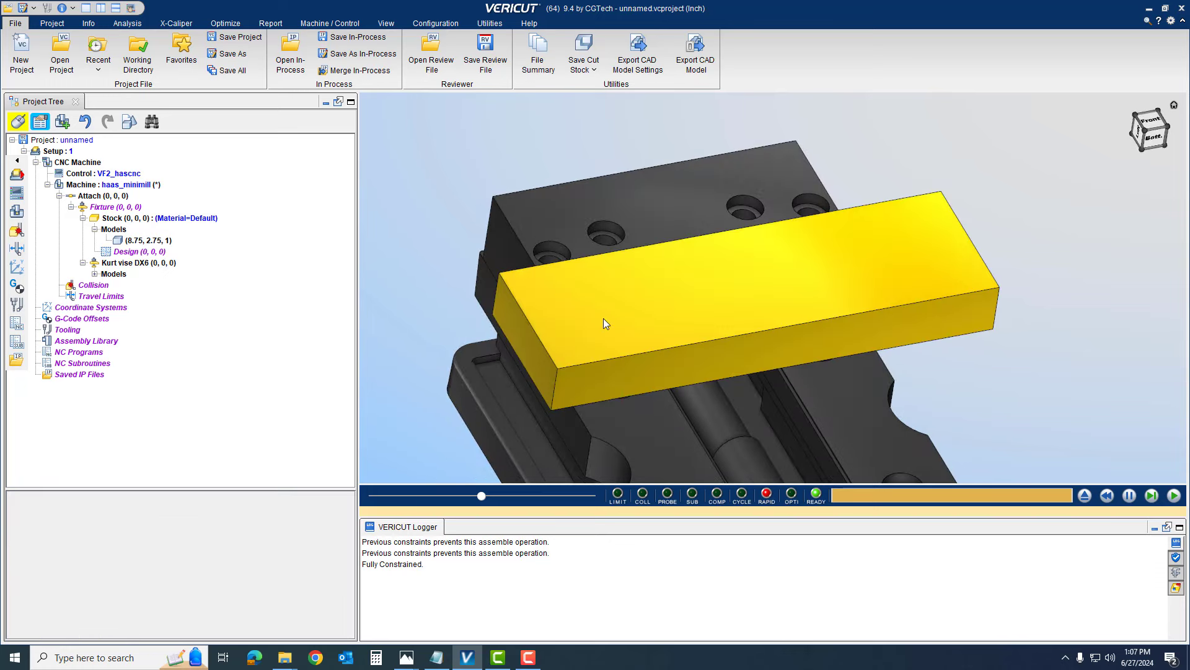
scroll(604, 318, down, 3)
middle_drag(626, 326, 656, 263)
ctrl+drag(655, 262, 687, 274)
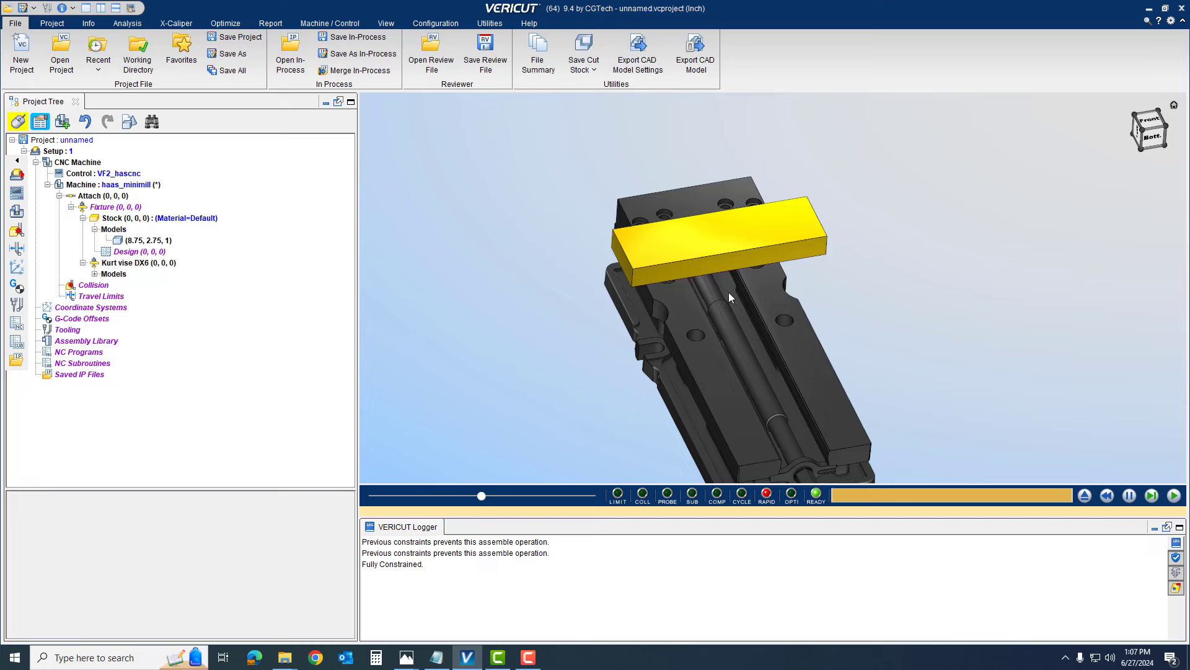
ctrl+drag(771, 343, 771, 300)
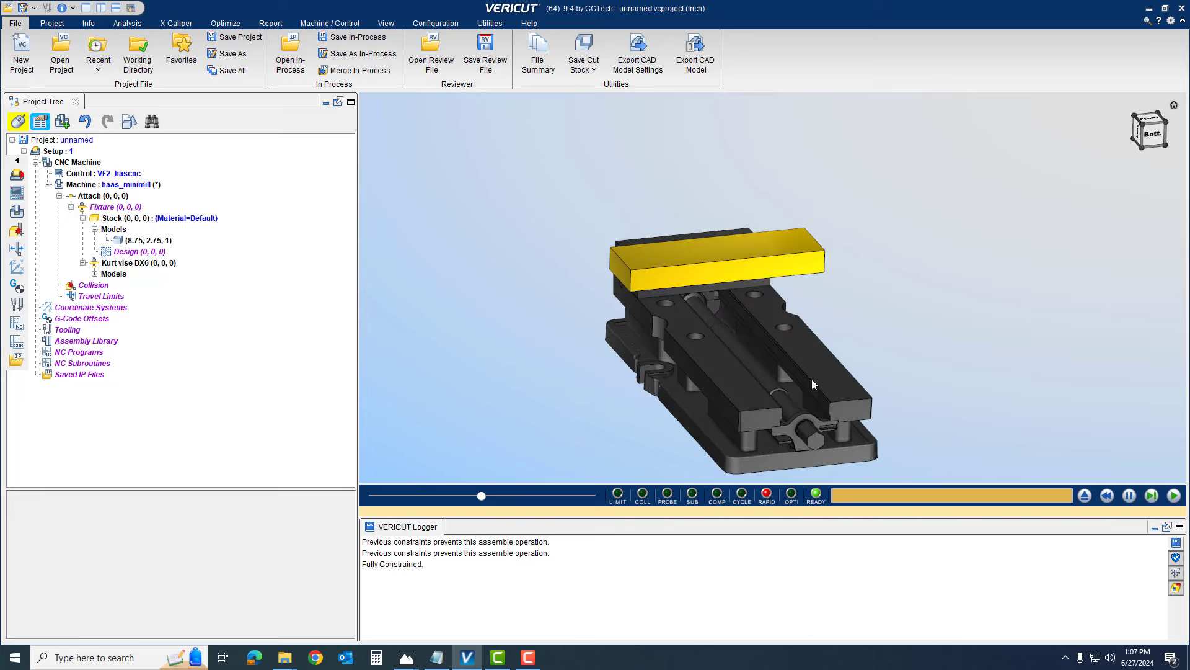
ctrl+drag(706, 325, 704, 277)
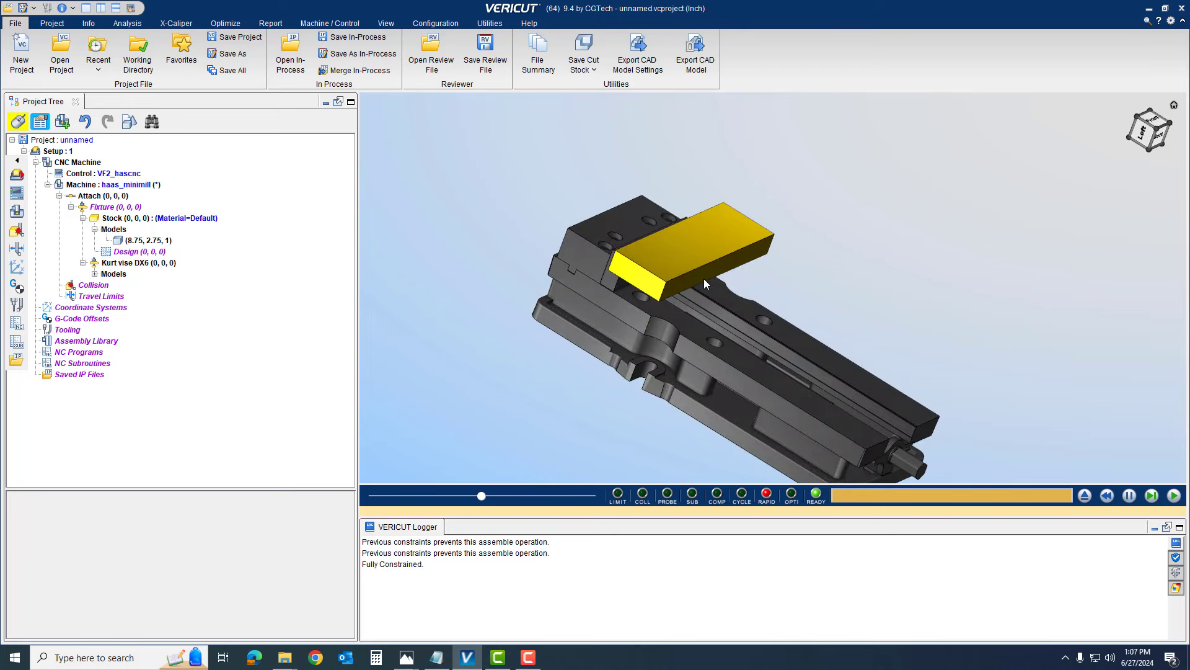
ctrl+drag(794, 284, 374, 295)
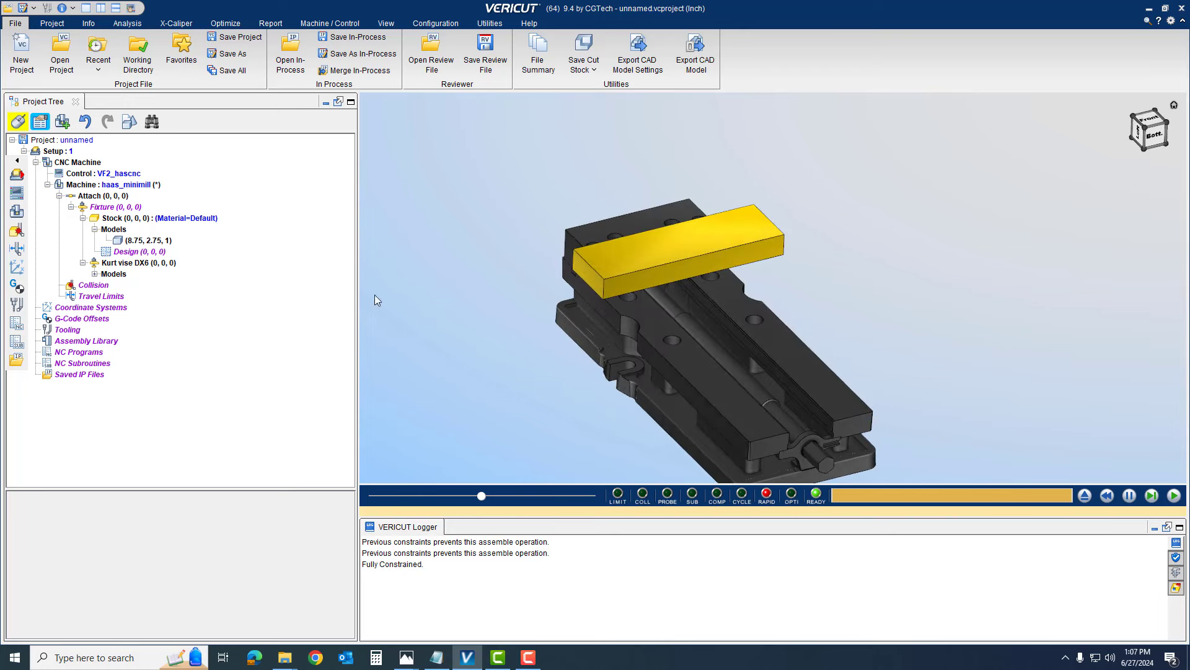
Append a Fixture component beneath Kurt vise DX6 and name it Movable Jaw.
click(124, 263)
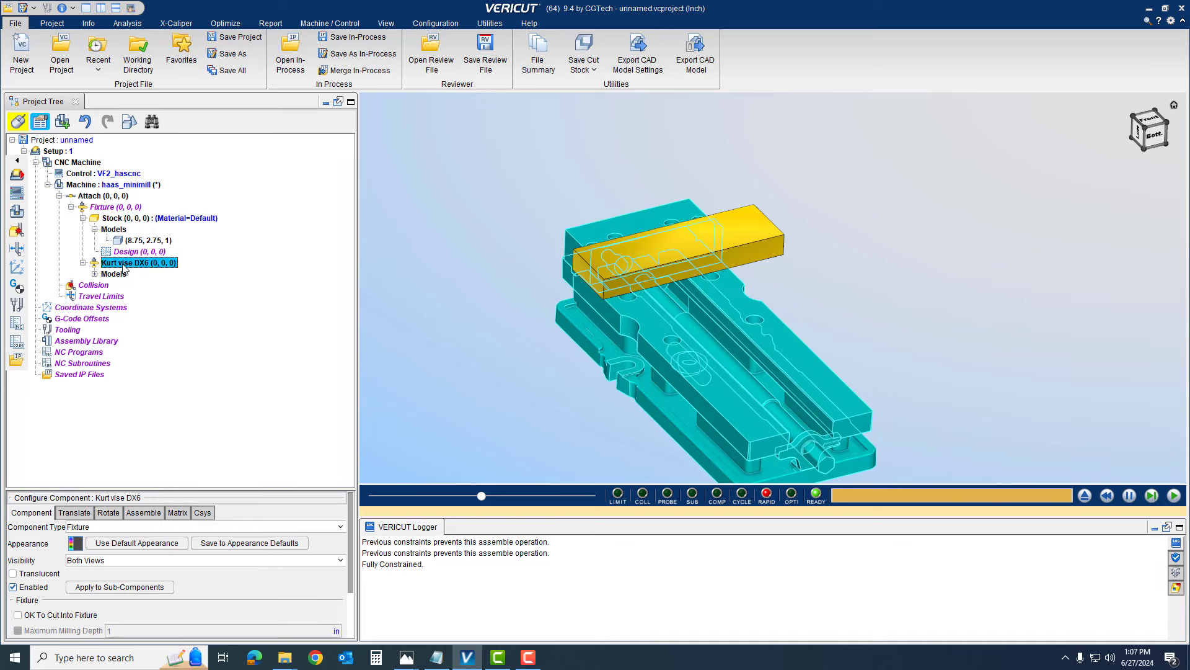
right_click(124, 266)
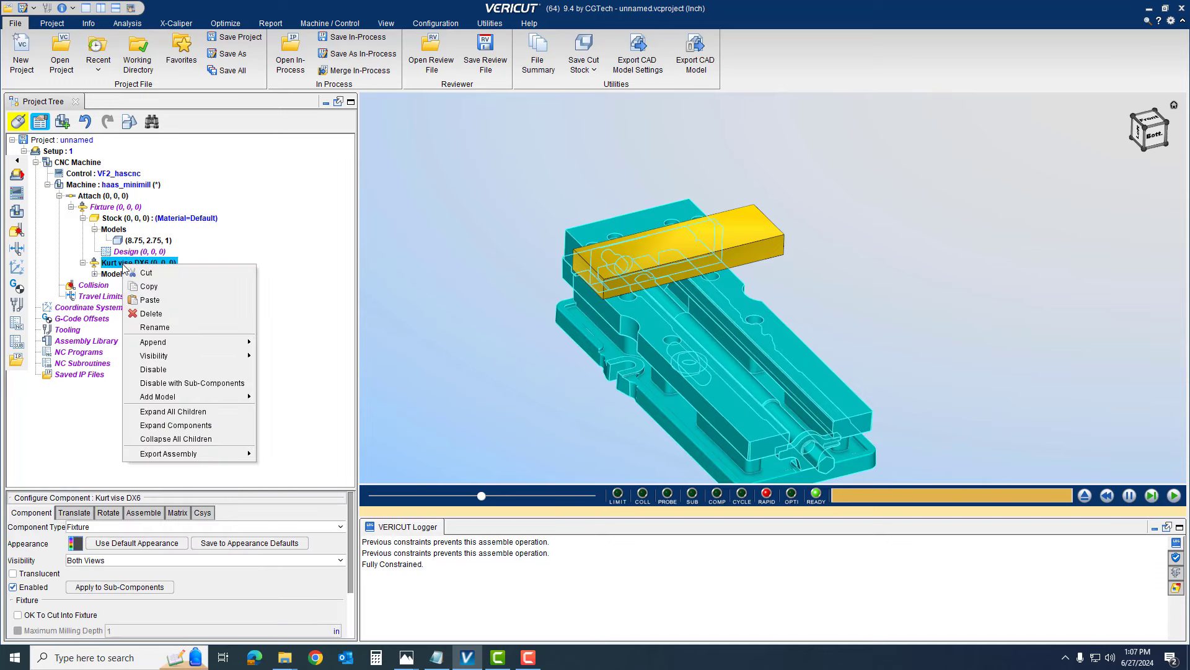
mouse_move(180, 343)
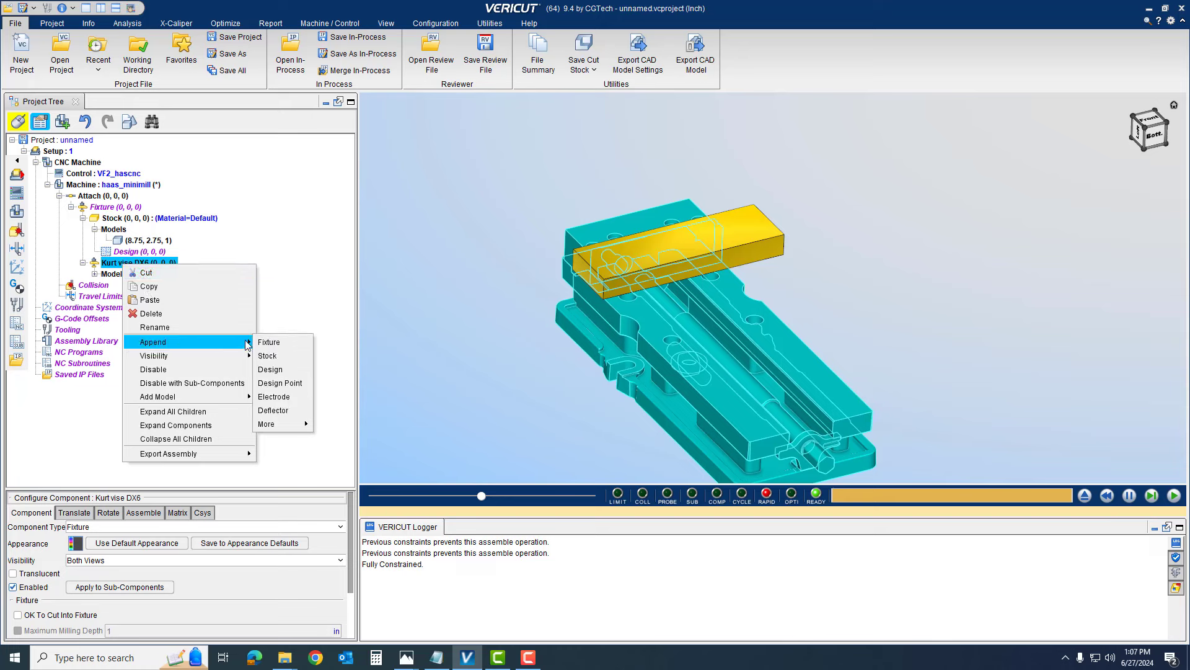
click(281, 341)
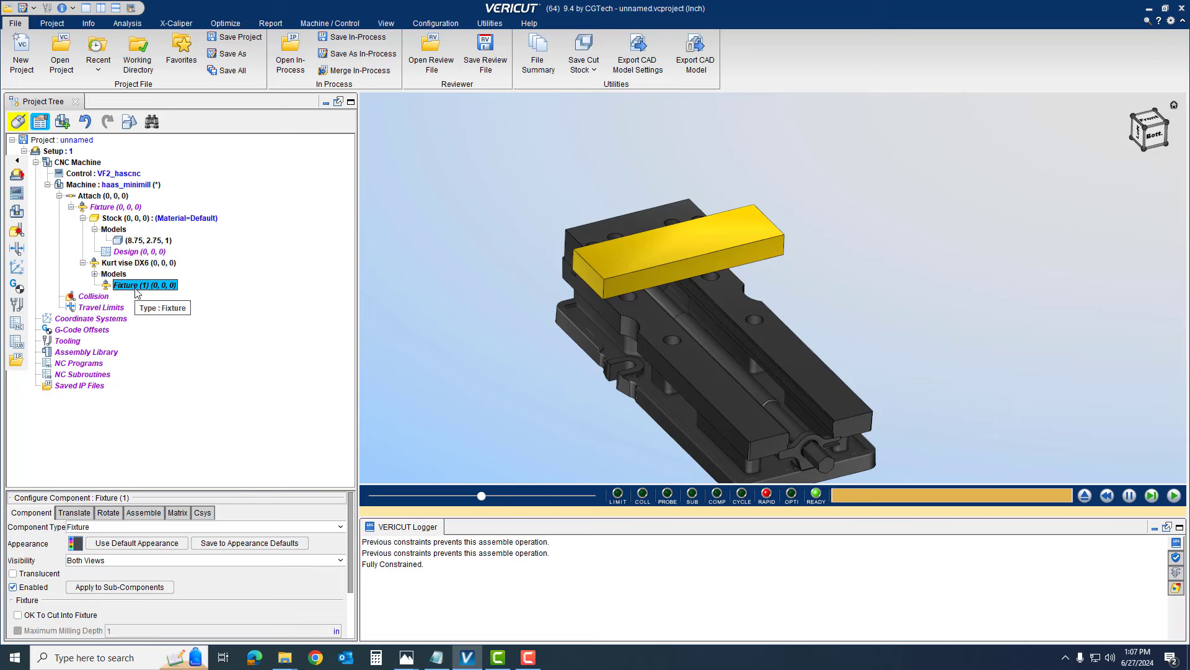
right_click(136, 289)
click(180, 348)
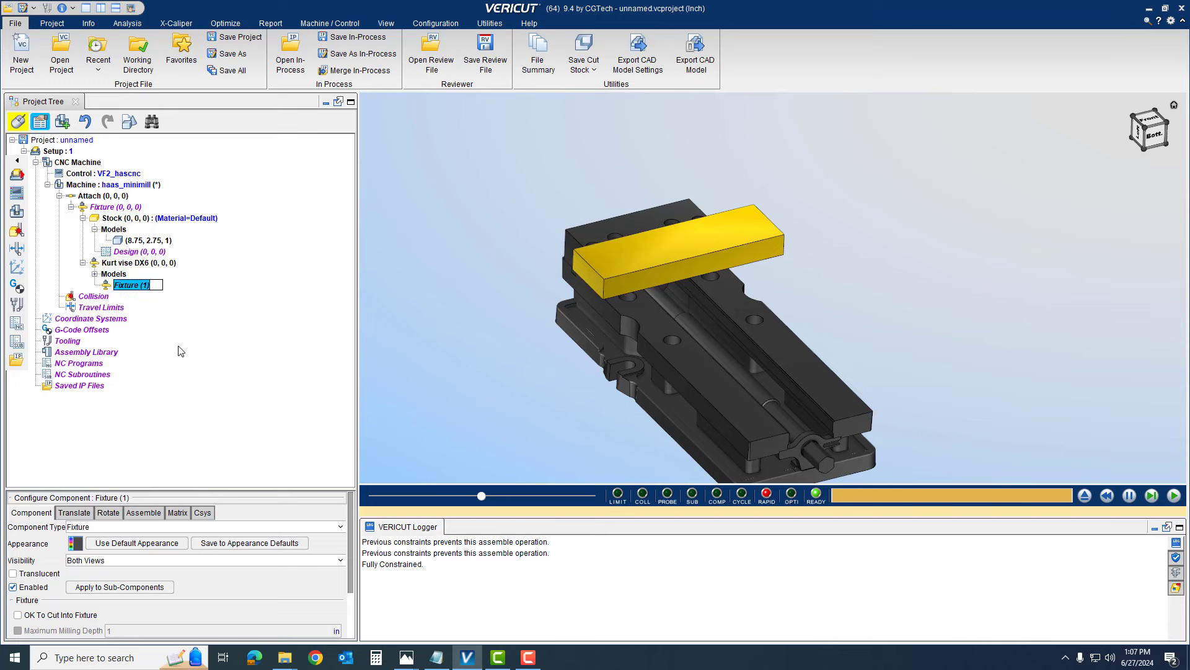
text(Movable Jaw)
key(Return)
Start adding a model file to the Movable Jaw and browse to Desktop > Vericut > Kurt Vise_models > Movable_models.
scroll(121, 592, down, 3)
click(86, 633)
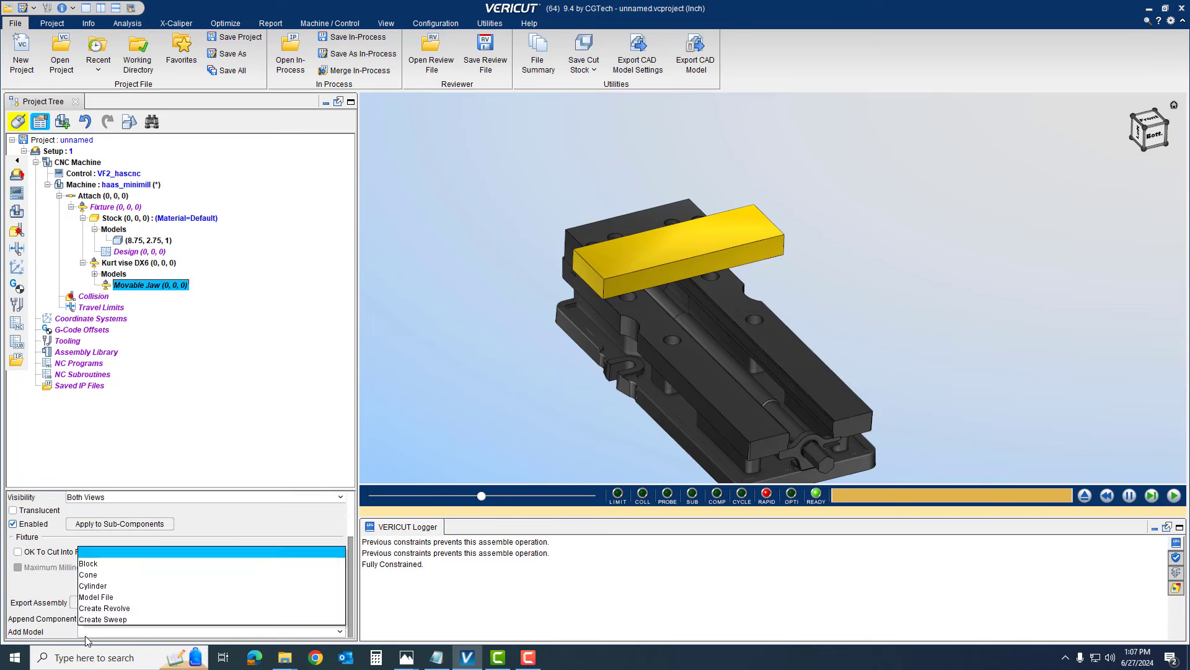
click(123, 597)
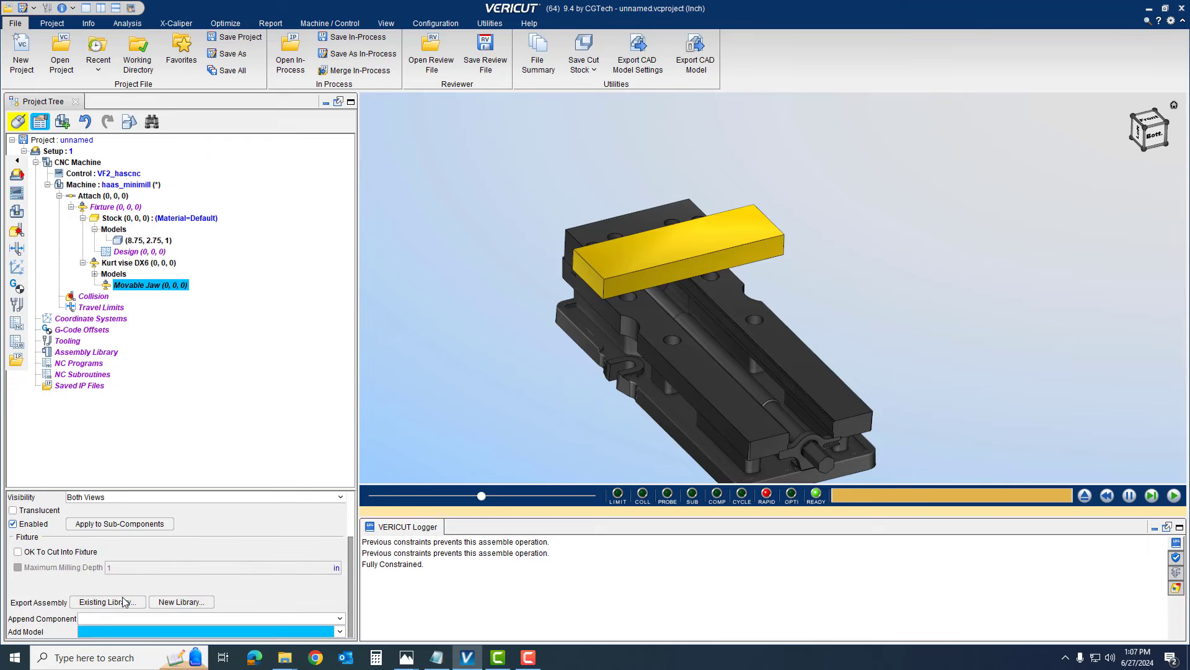
scroll(59, 124, up, 3)
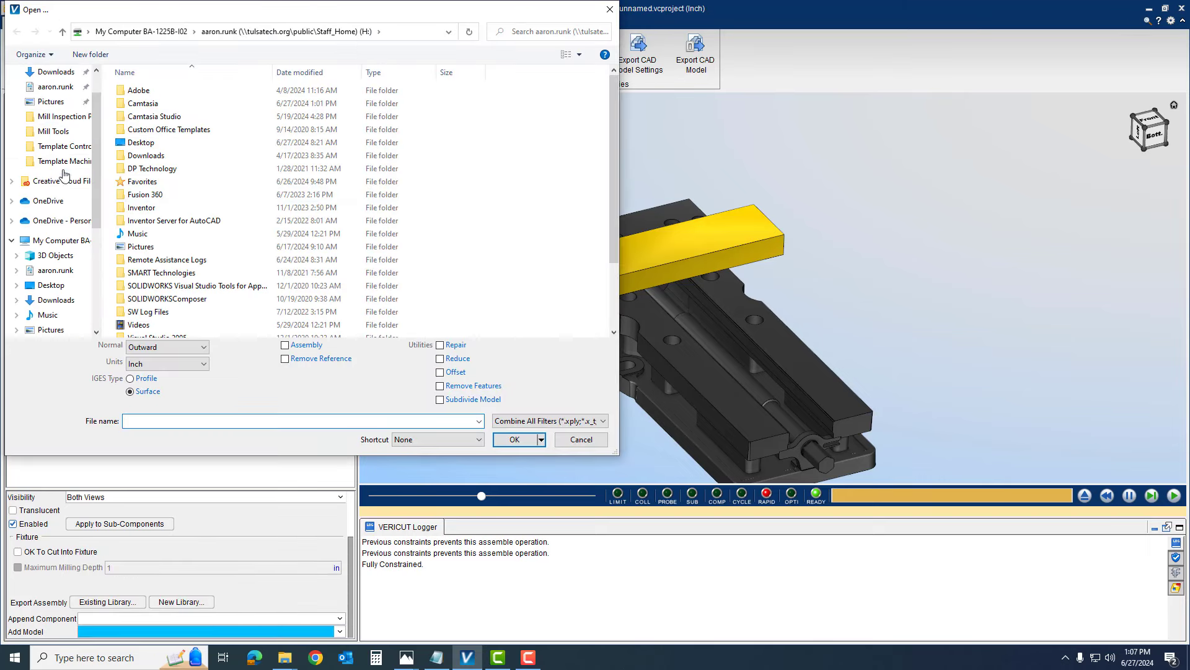
scroll(62, 109, up, 2)
click(51, 96)
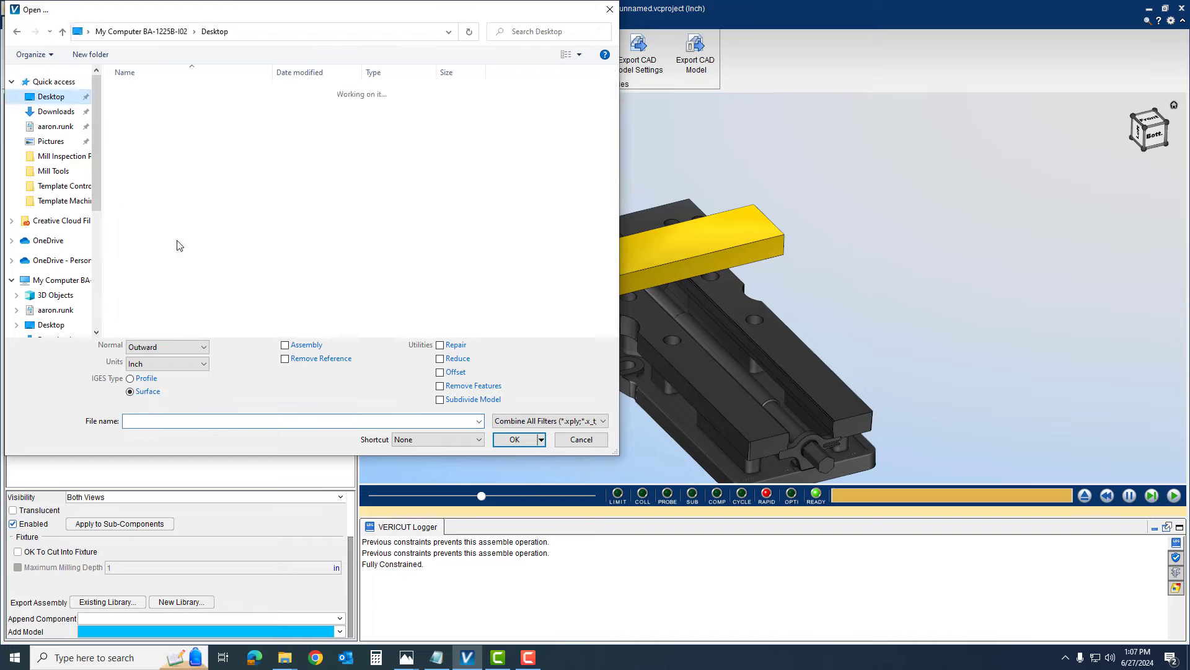
scroll(180, 273, down, 5)
double_click(154, 319)
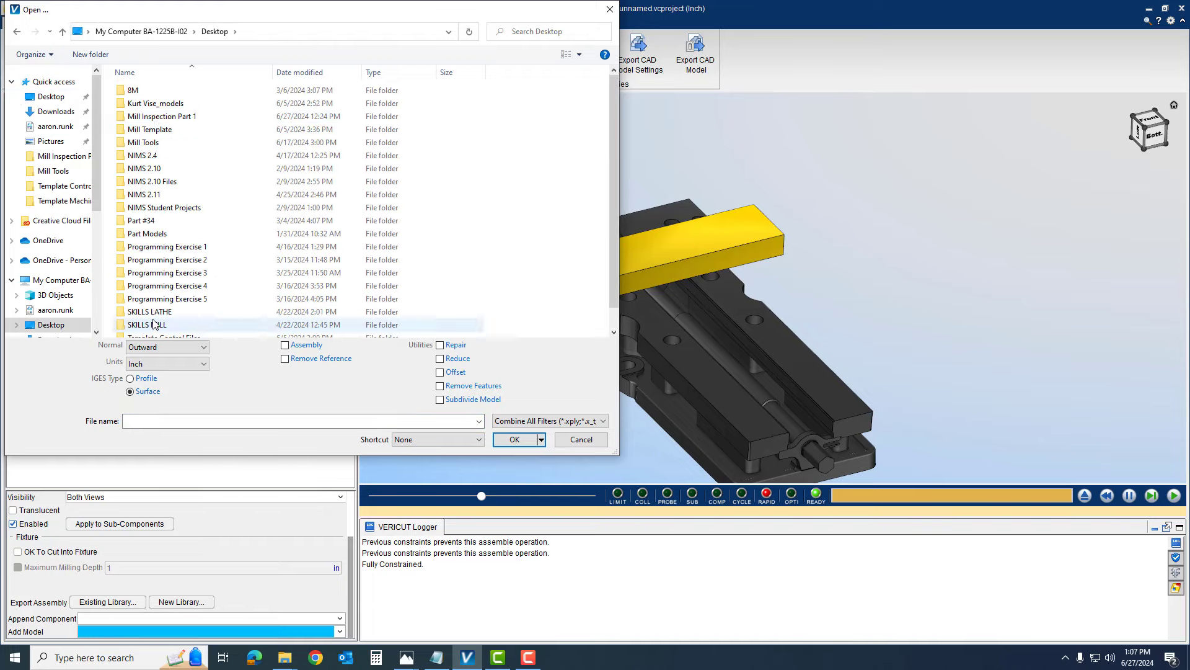
double_click(160, 103)
click(159, 105)
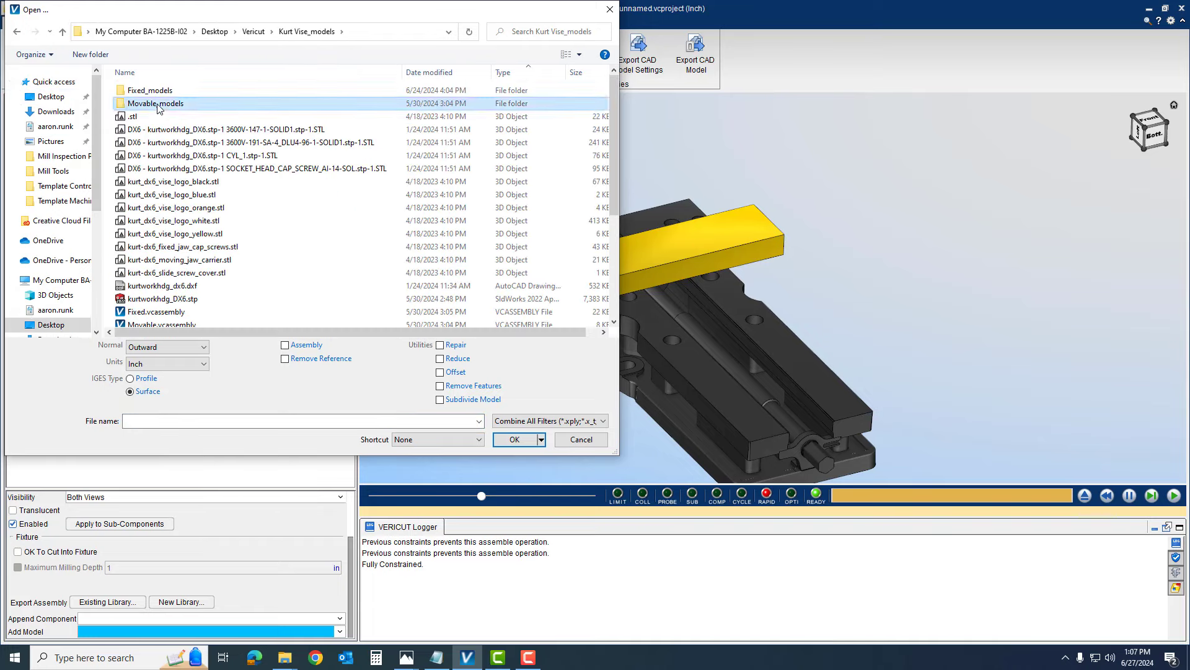
double_click(160, 106)
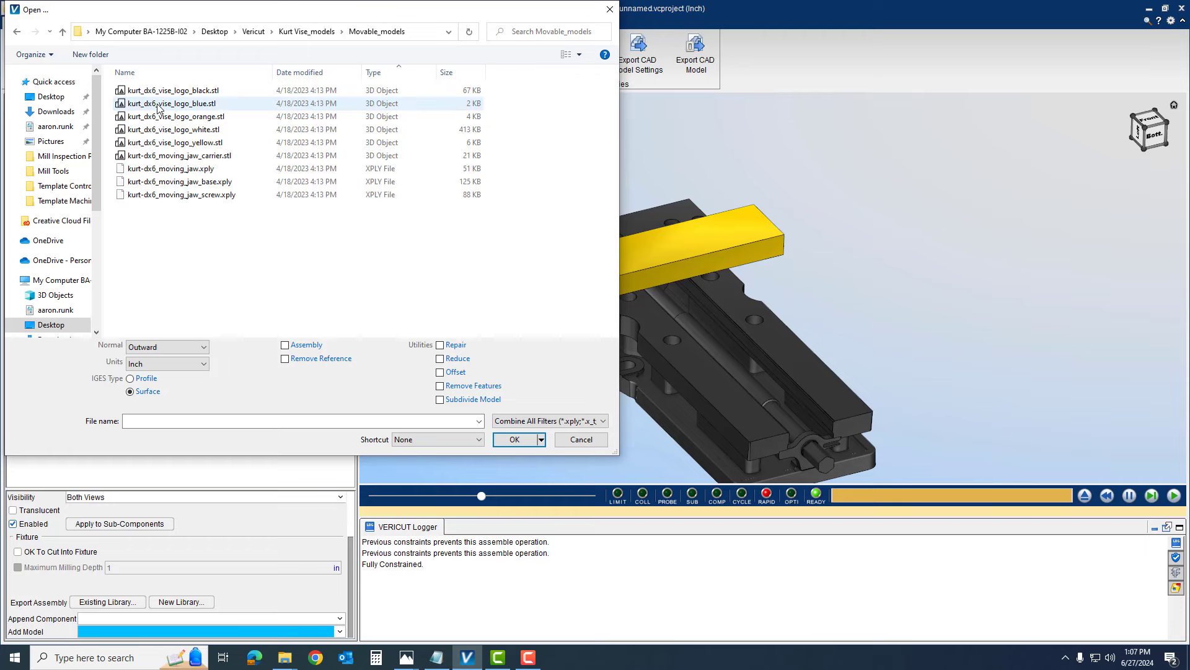
Add kurt-dx6_moving_jaw.xply, kurt-dx6_moving_jaw_base.xply and kurt-dx6_moving_jaw_screw.xply as models of the Movable Jaw.
click(203, 170)
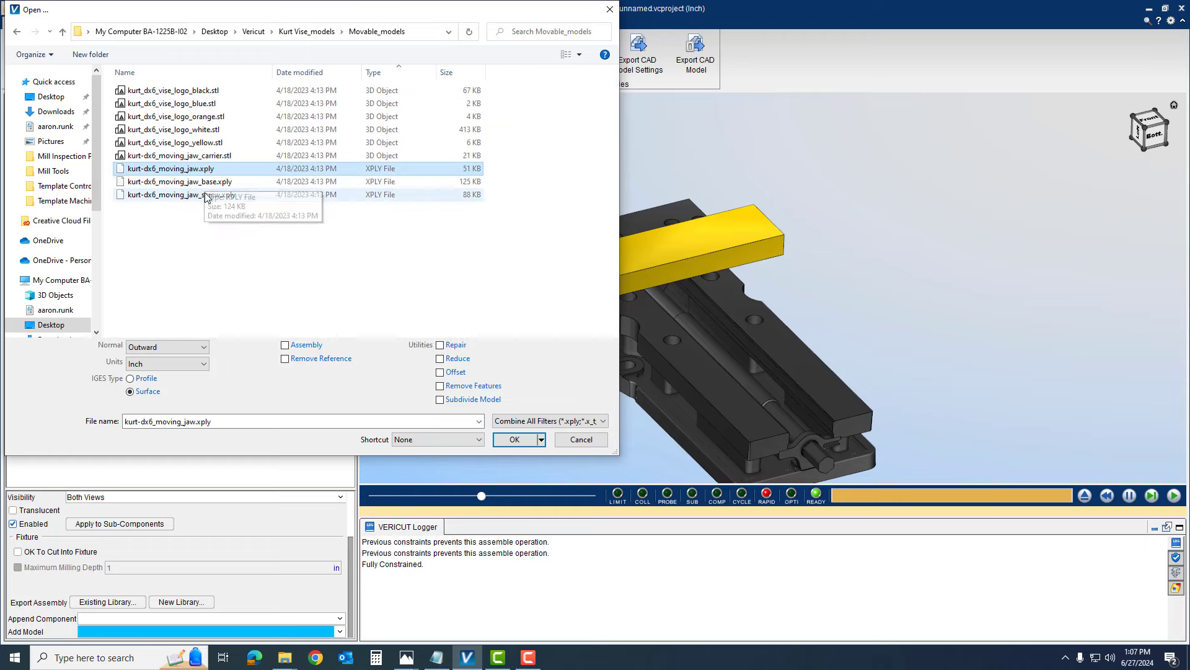
shift+click(206, 196)
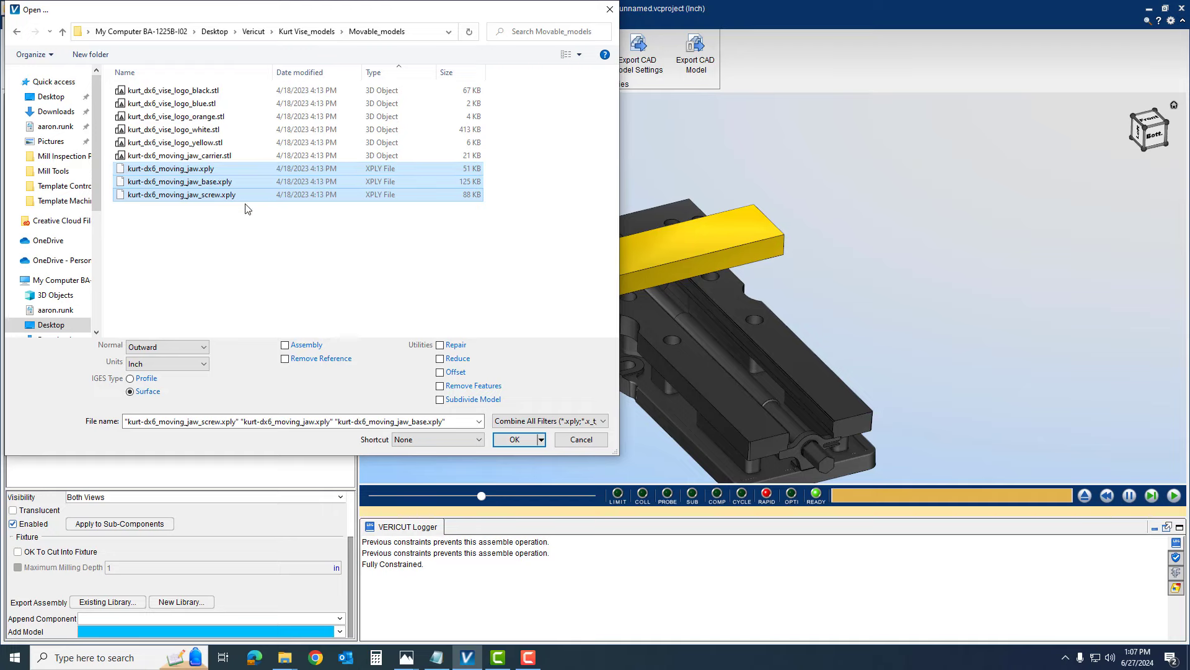
click(515, 438)
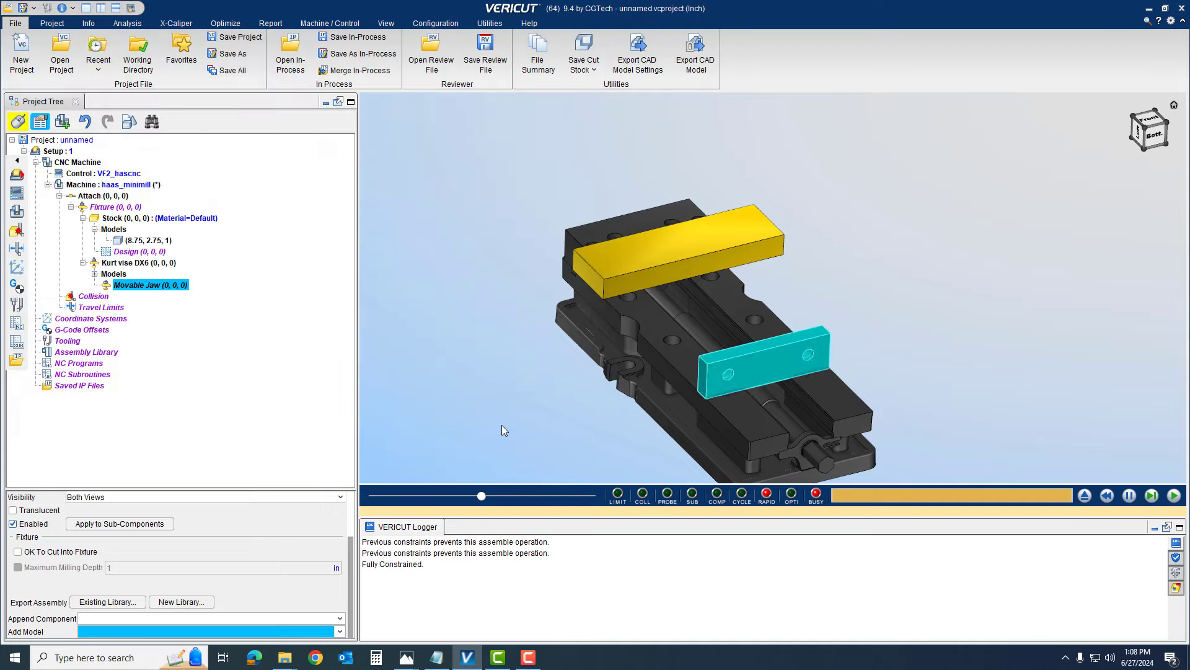
Delete the kurt-dx6_moving_jaw_screw.xply model from the Movable Jaw component.
middle_drag(772, 342, 893, 389)
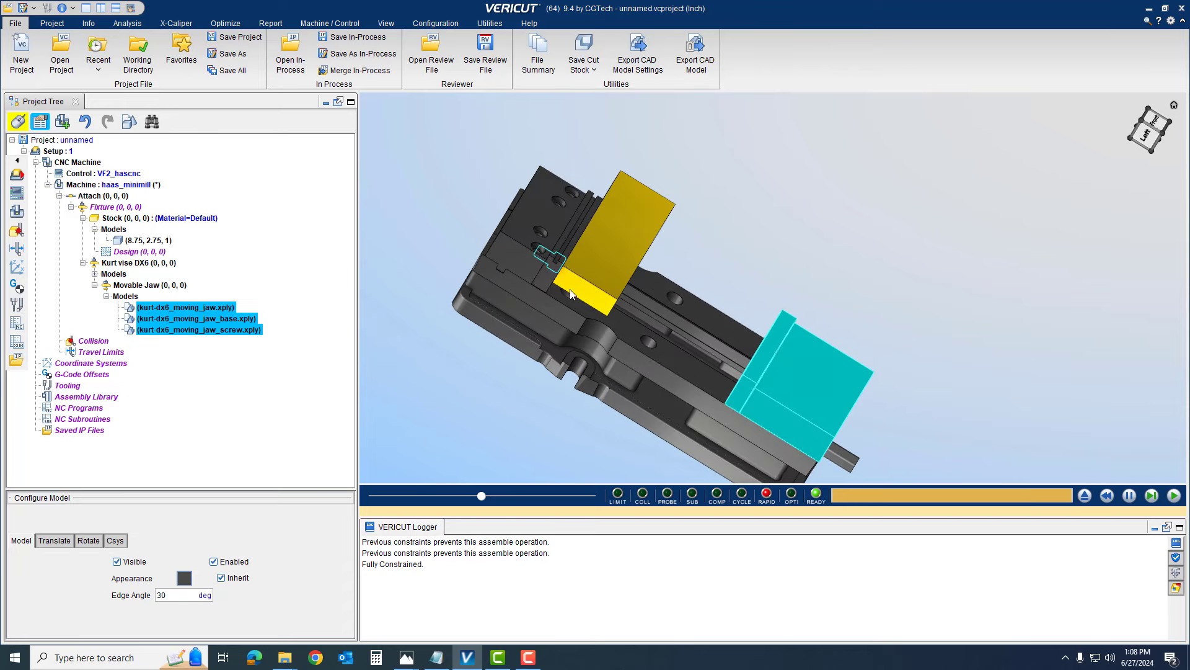
middle_drag(637, 264, 518, 279)
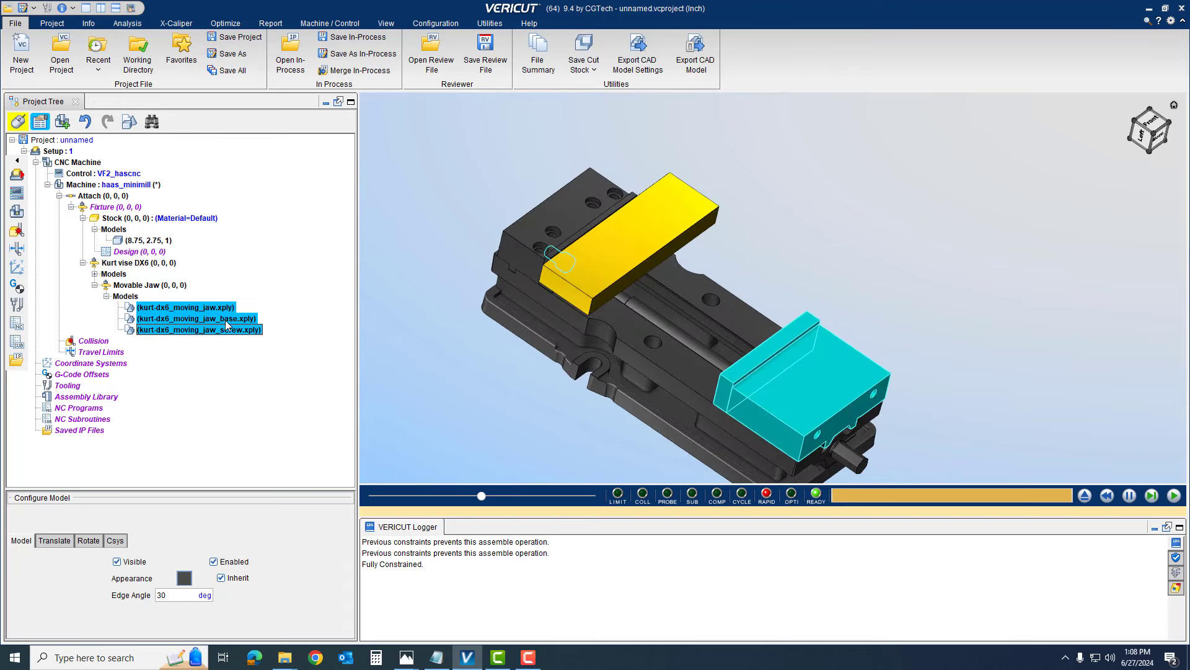
click(248, 331)
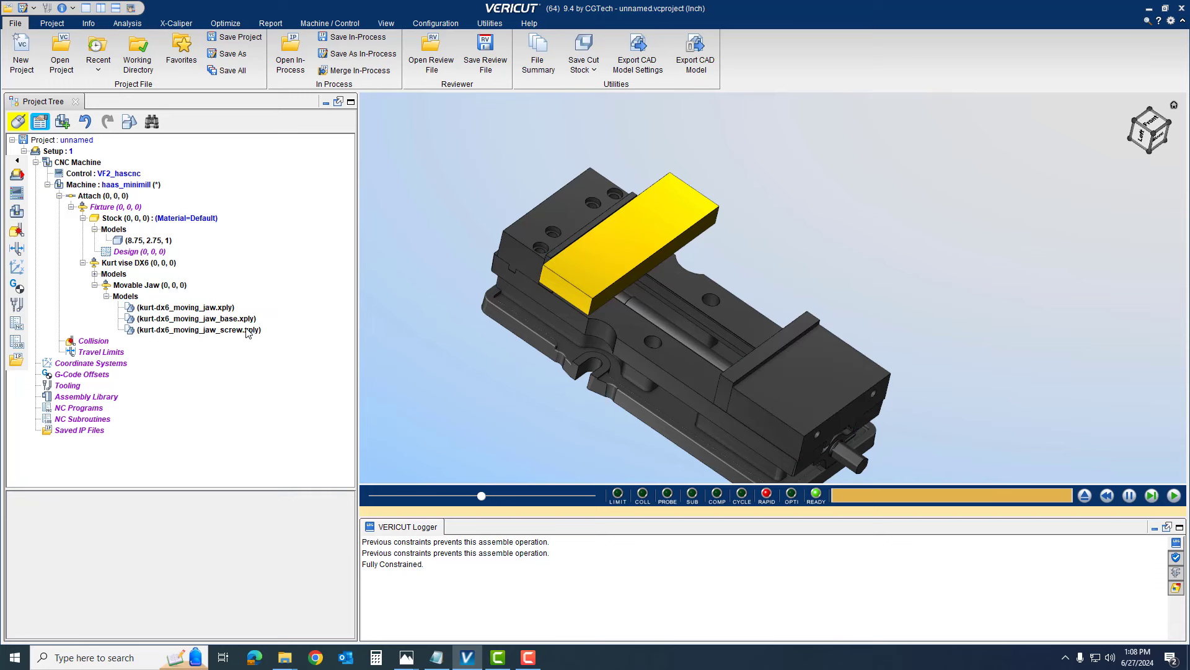
key(Delete)
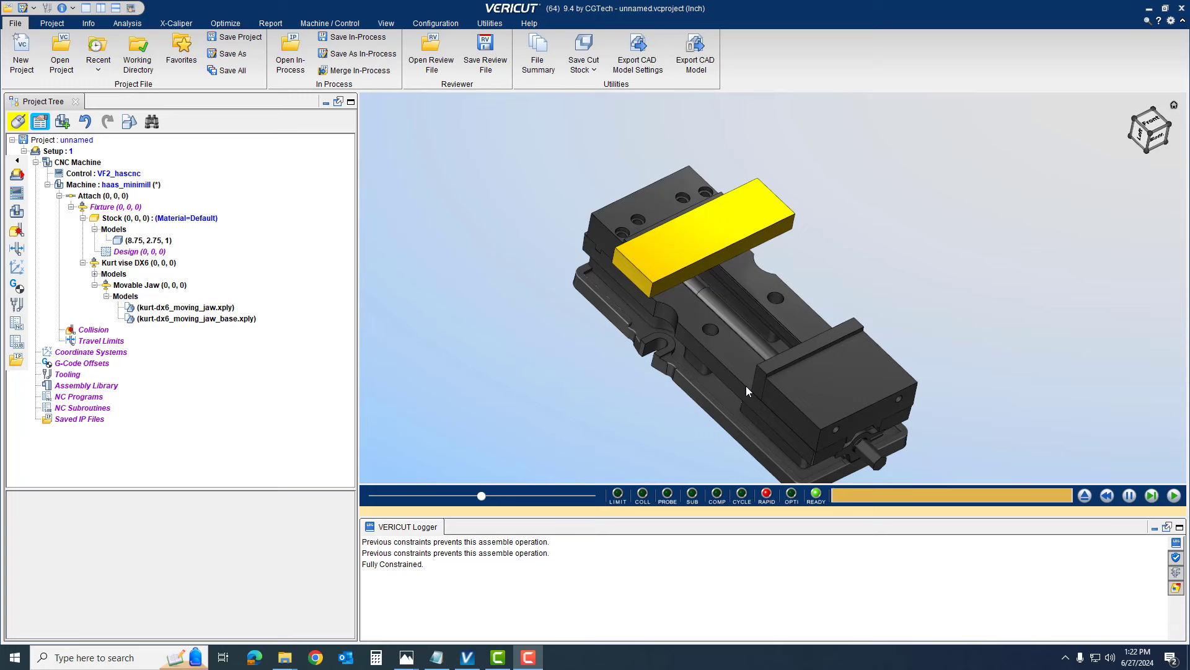
middle_drag(746, 386, 801, 340)
middle_drag(779, 409, 763, 269)
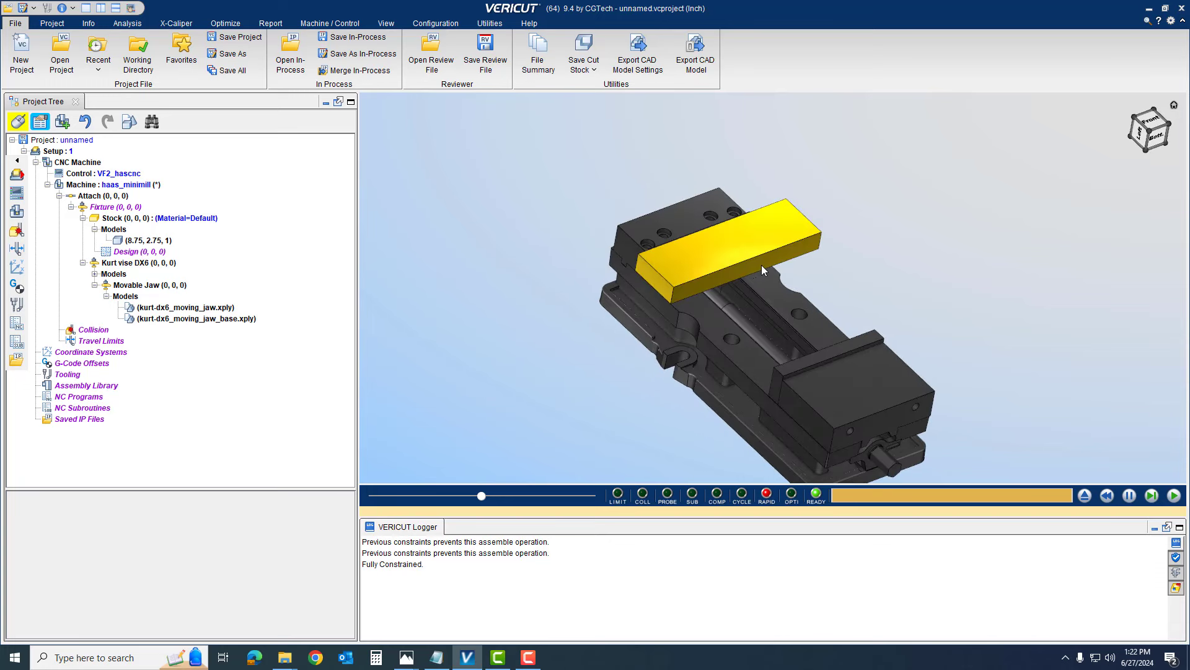
Apply a Mate constraint with 0 in offset between the Movable Jaw's gripping face and the stock block's long front face.
click(150, 285)
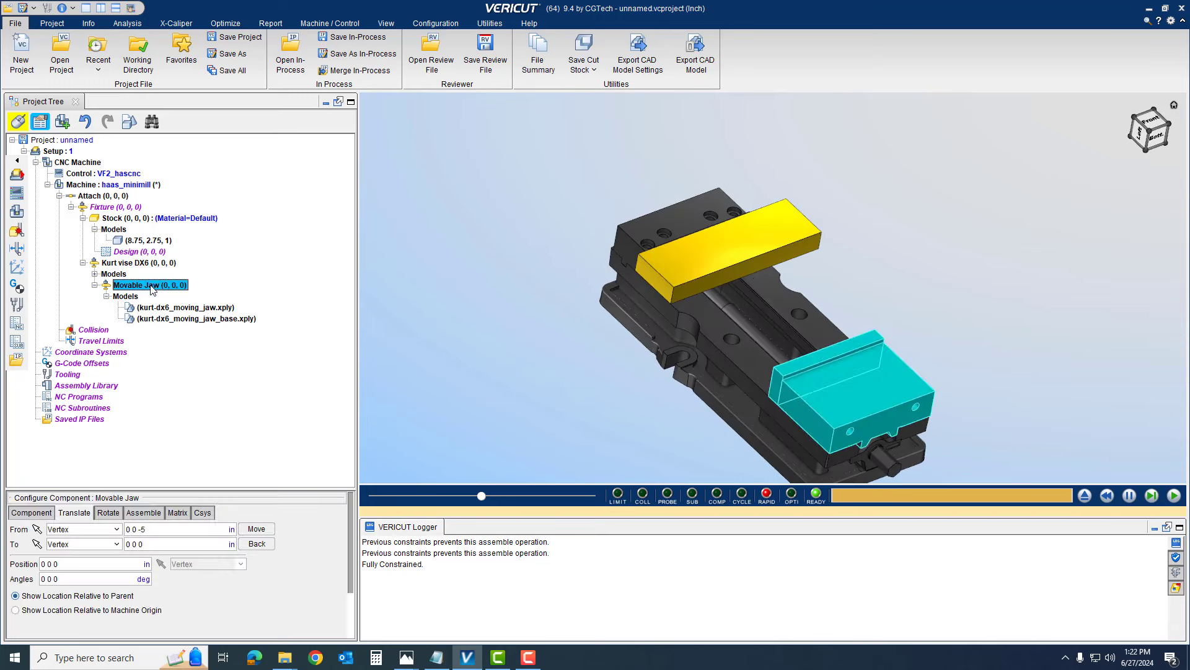
click(142, 513)
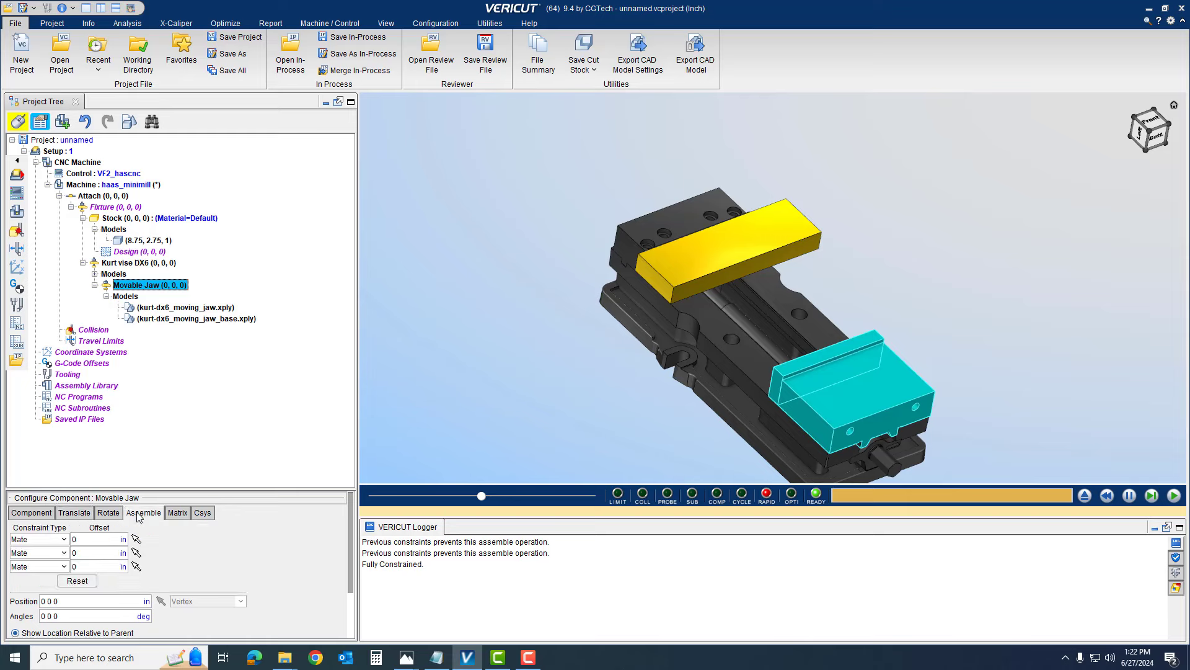
click(64, 539)
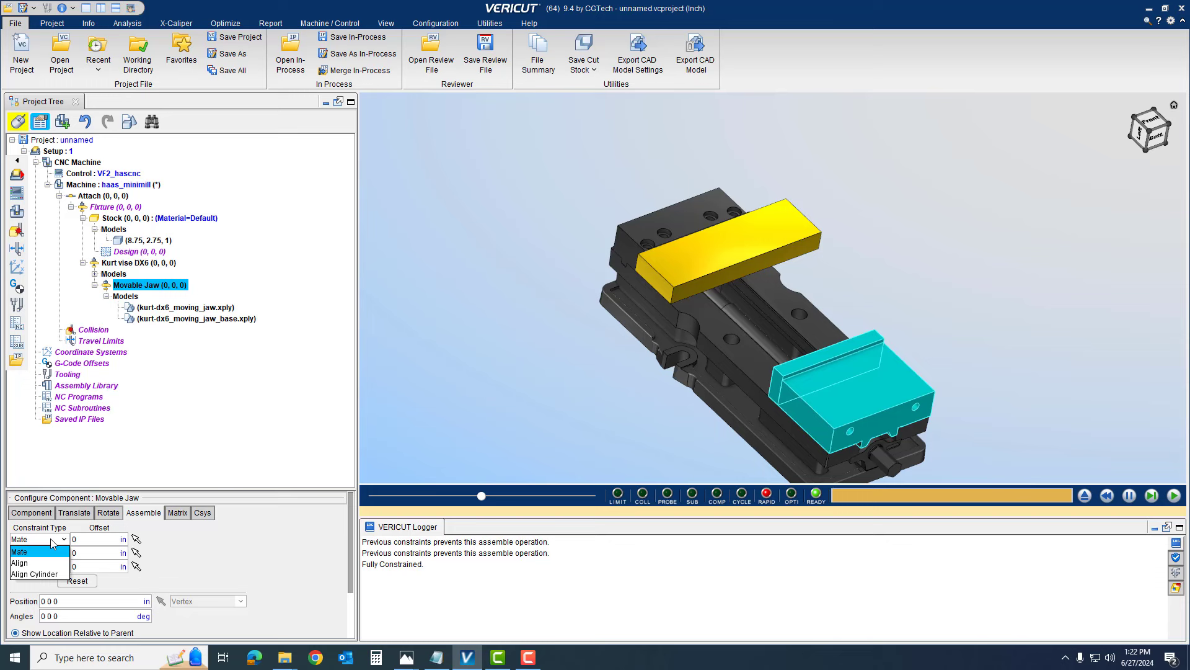
click(88, 539)
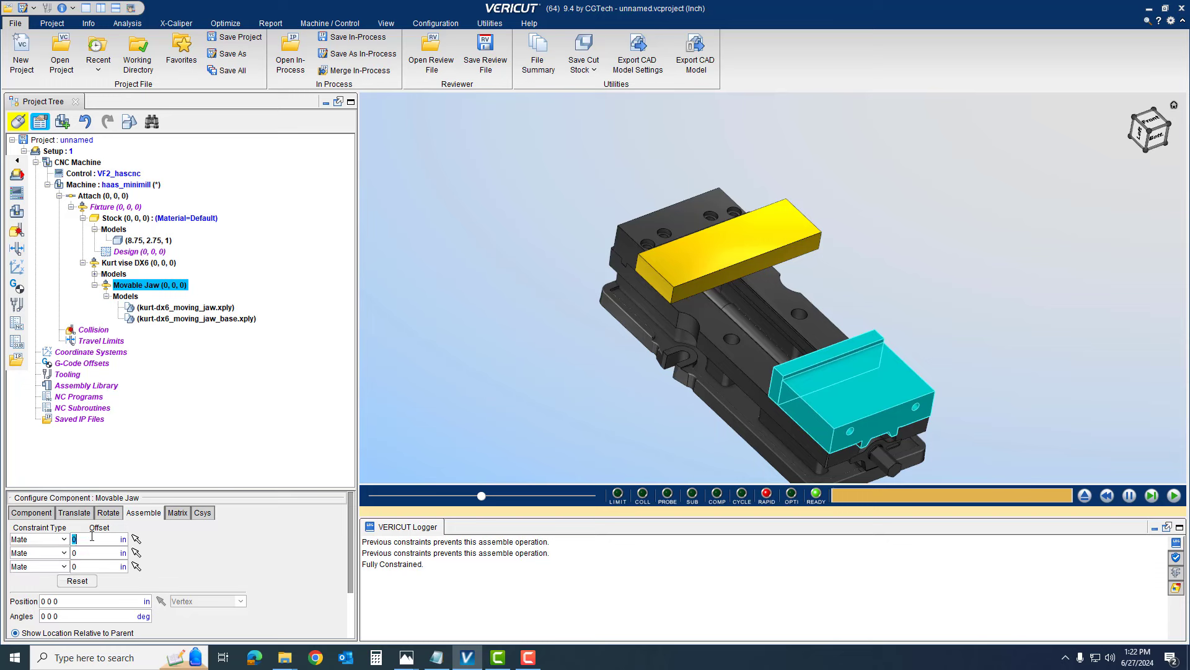
click(136, 539)
middle_drag(645, 335, 849, 351)
click(847, 348)
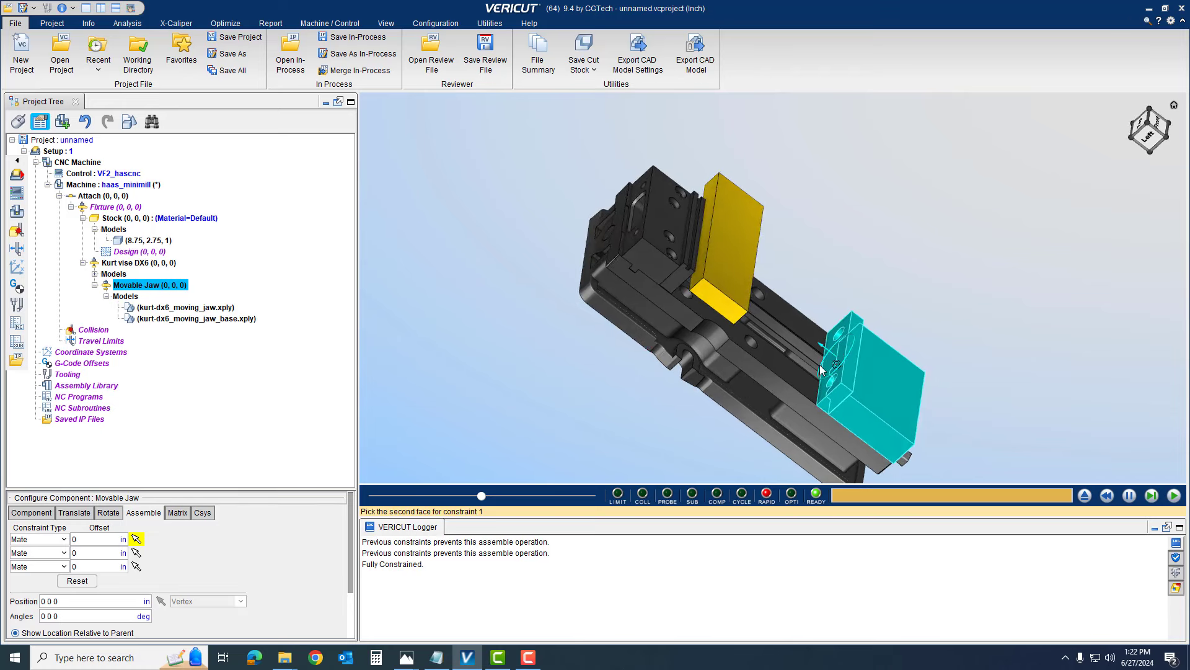
middle_drag(750, 286, 717, 322)
click(726, 291)
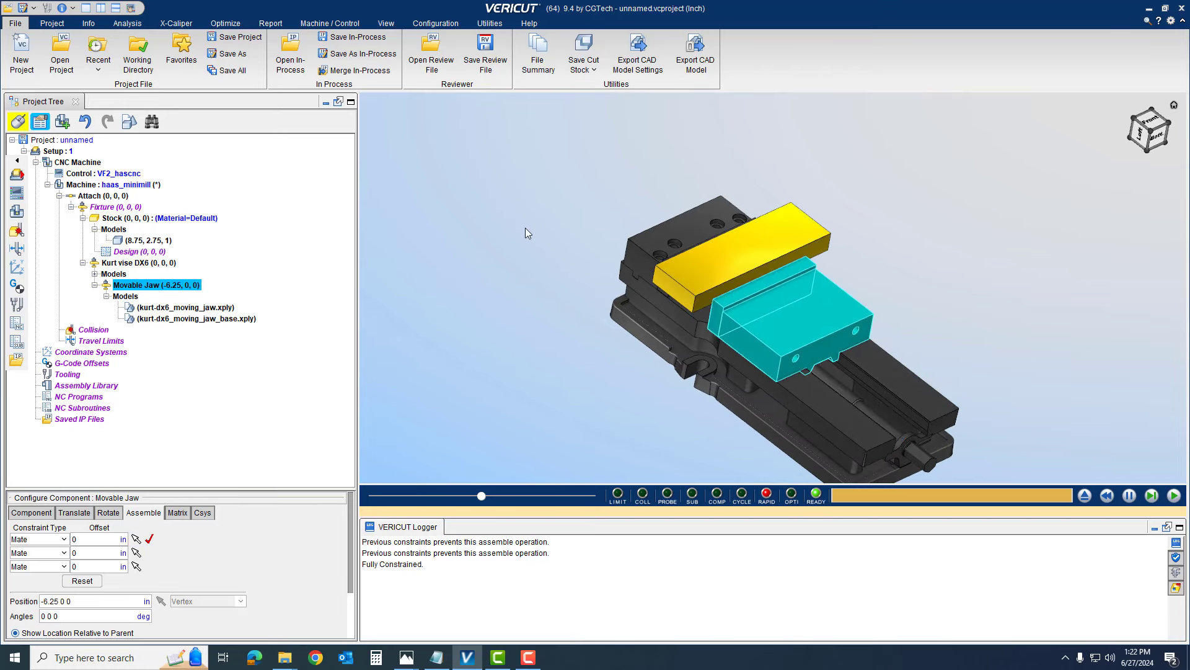
click(556, 196)
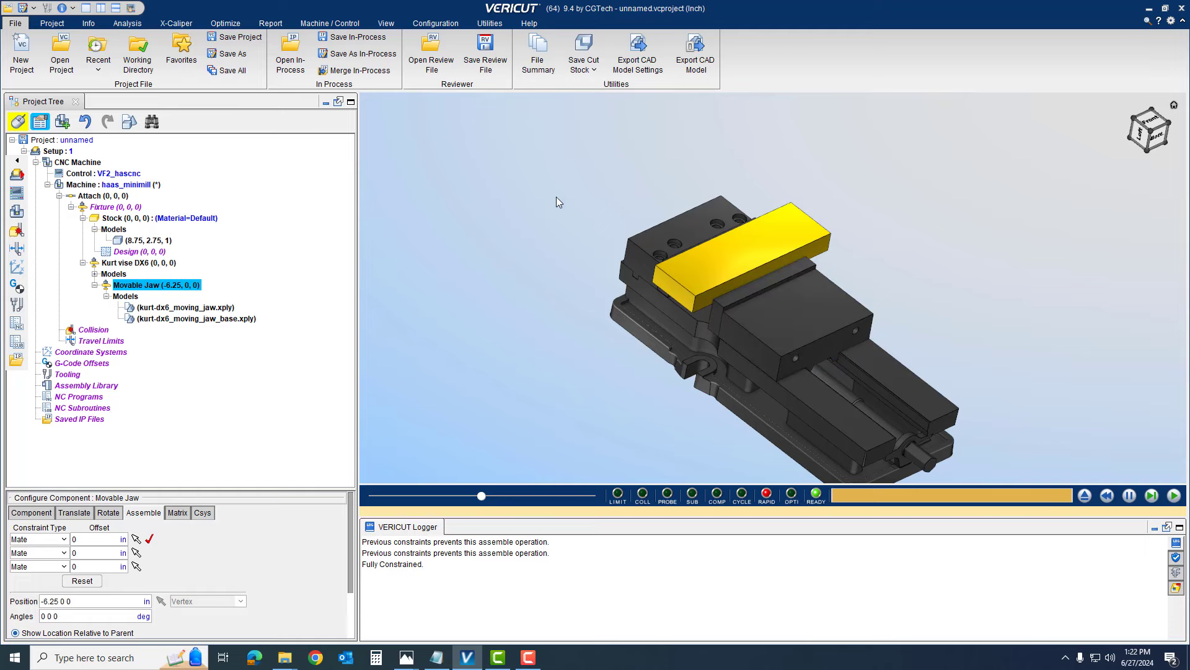
Examine how the movable jaw sits against the stock block from several angles, and collapse the jaw's model list.
scroll(729, 330, down, 2)
scroll(730, 330, up, 4)
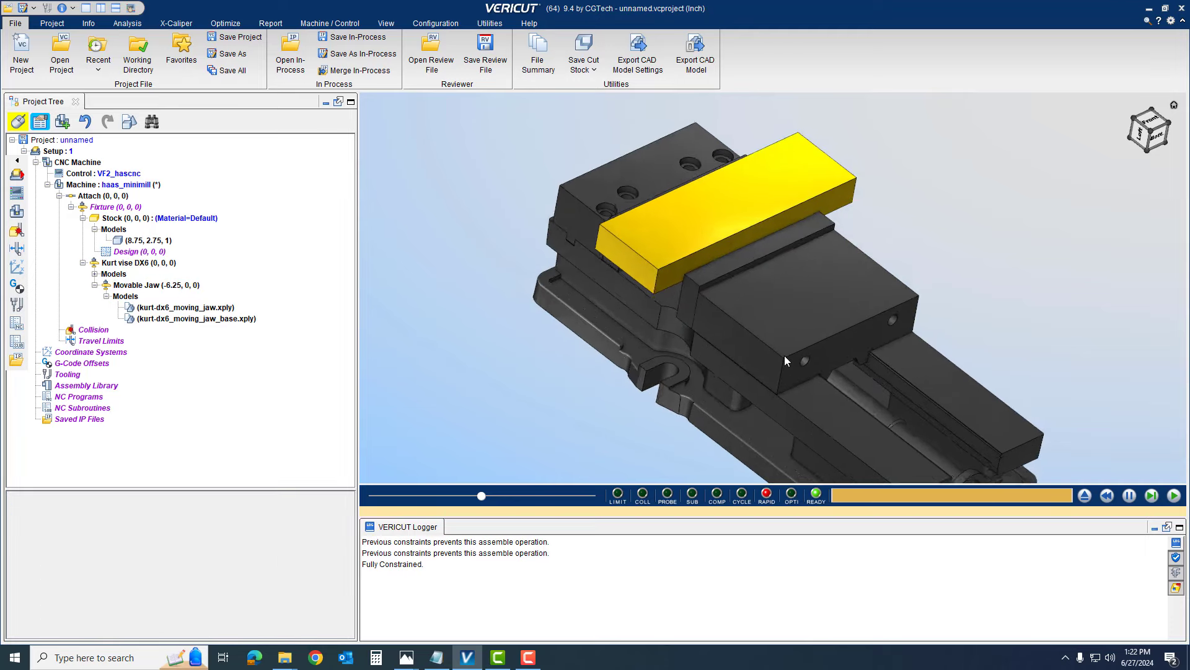
mouse_move(734, 298)
middle_down()
mouse_move(865, 277)
mouse_move(789, 236)
mouse_move(722, 311)
mouse_move(653, 273)
mouse_move(661, 245)
mouse_move(743, 207)
mouse_move(617, 299)
mouse_move(664, 307)
middle_up()
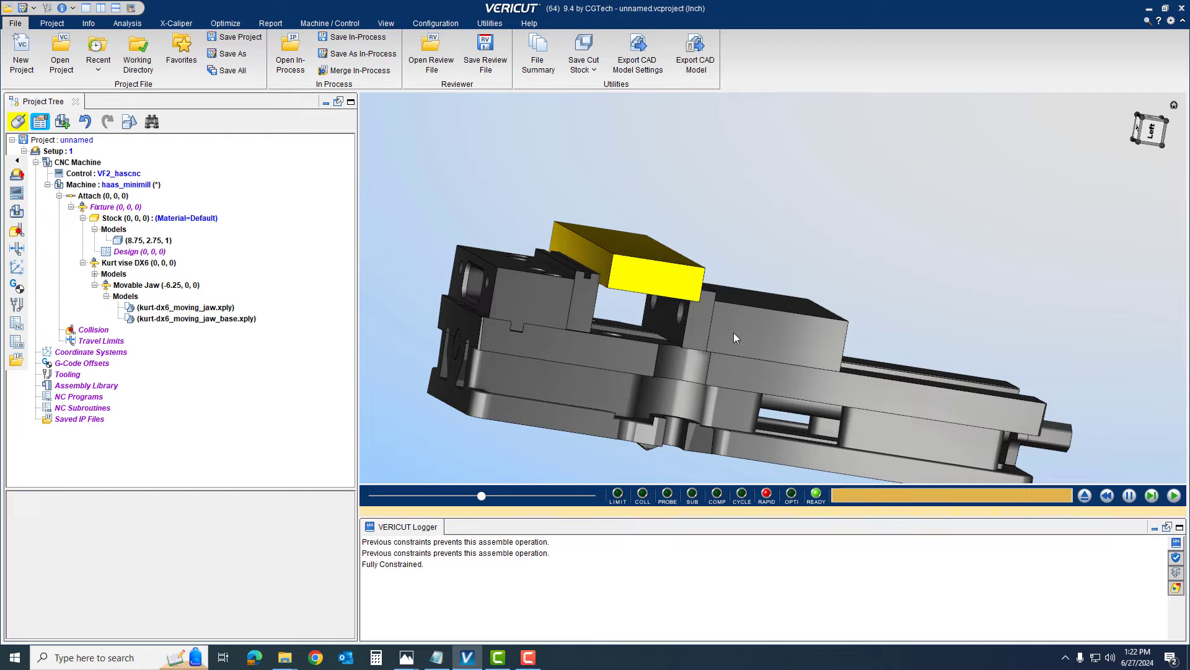
mouse_move(734, 333)
middle_down()
mouse_move(560, 319)
mouse_move(555, 387)
middle_up()
middle_drag(743, 259, 713, 303)
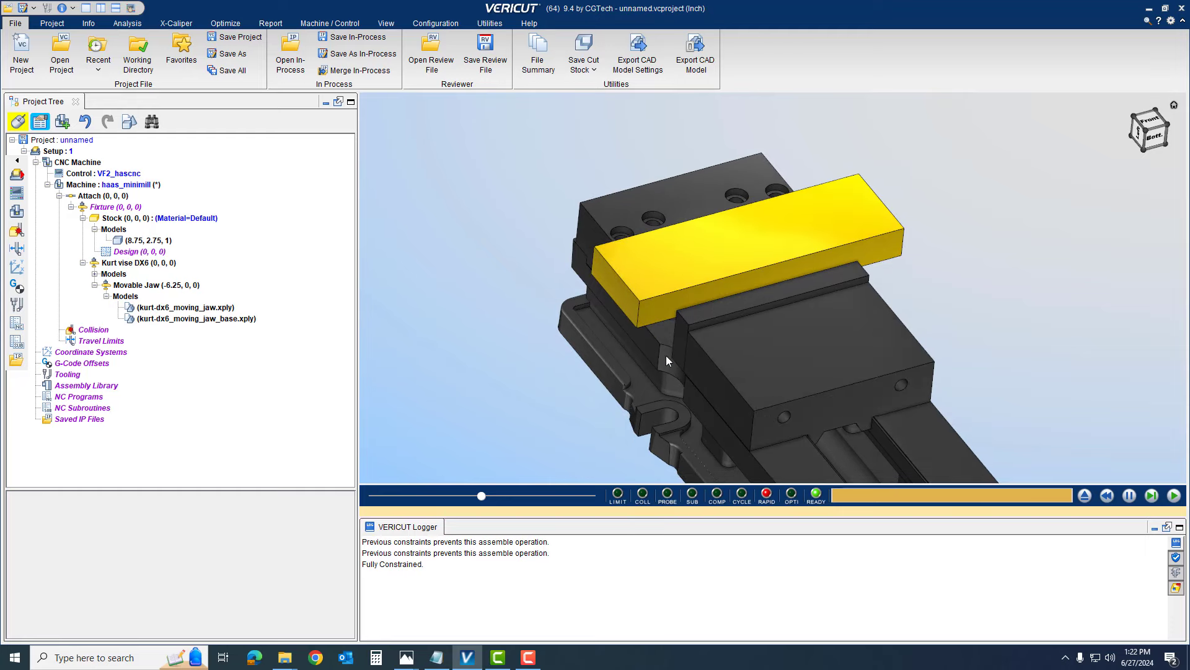
scroll(693, 345, down, 4)
scroll(697, 341, down, 2)
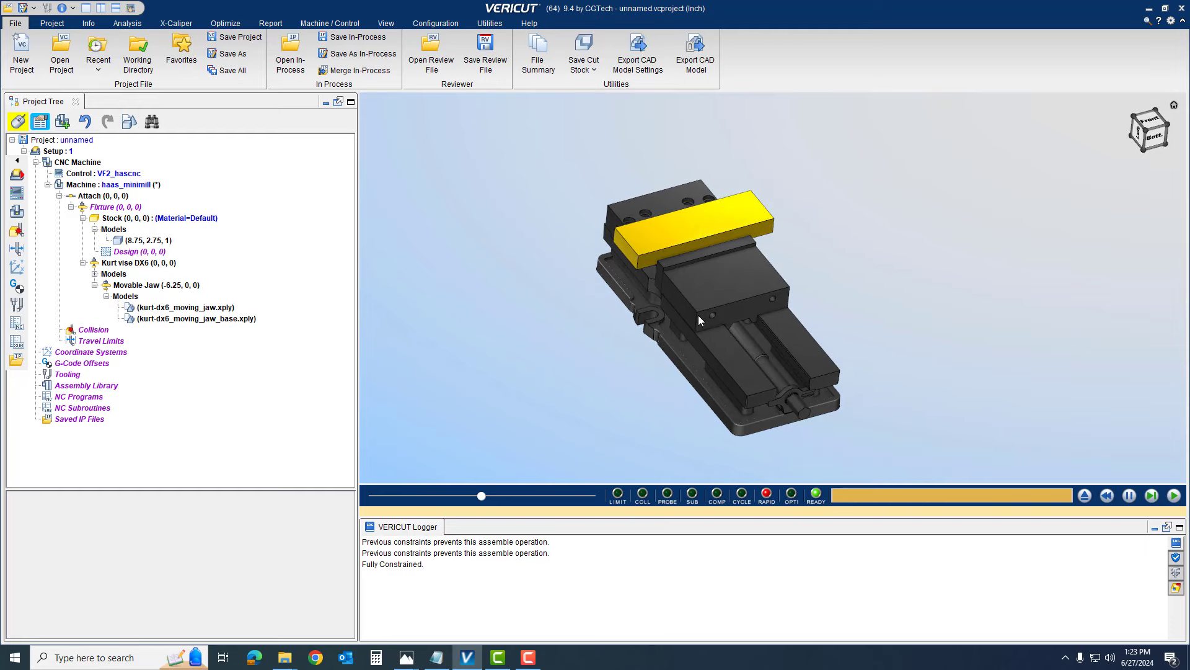
click(106, 296)
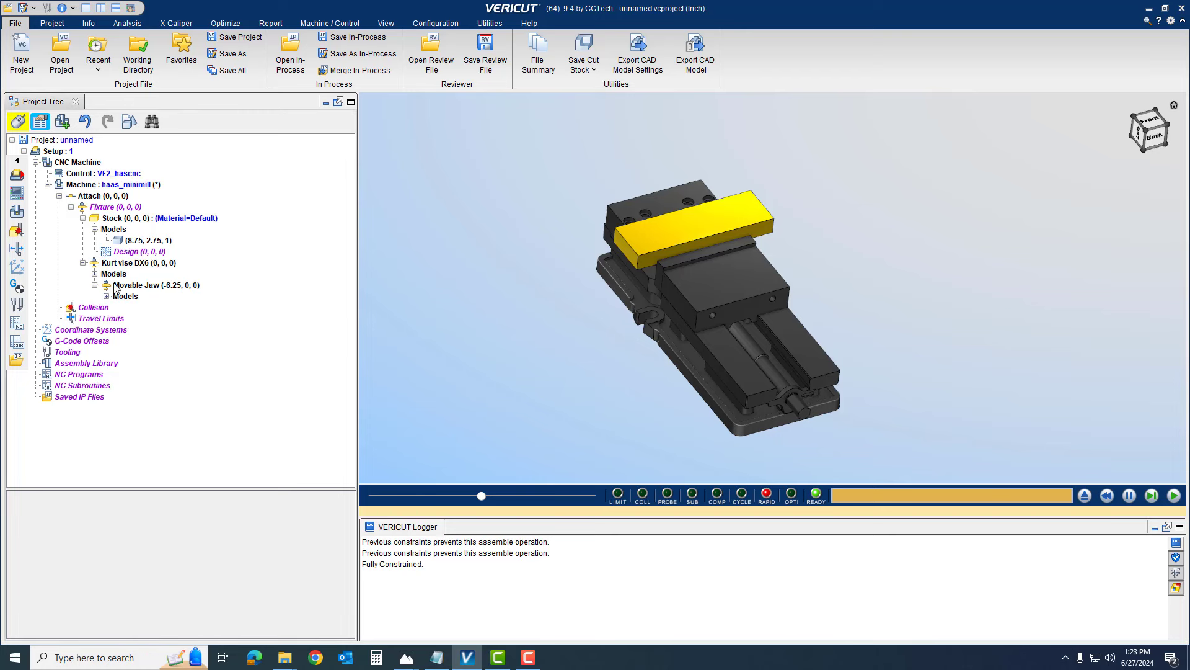
scroll(679, 267, down, 2)
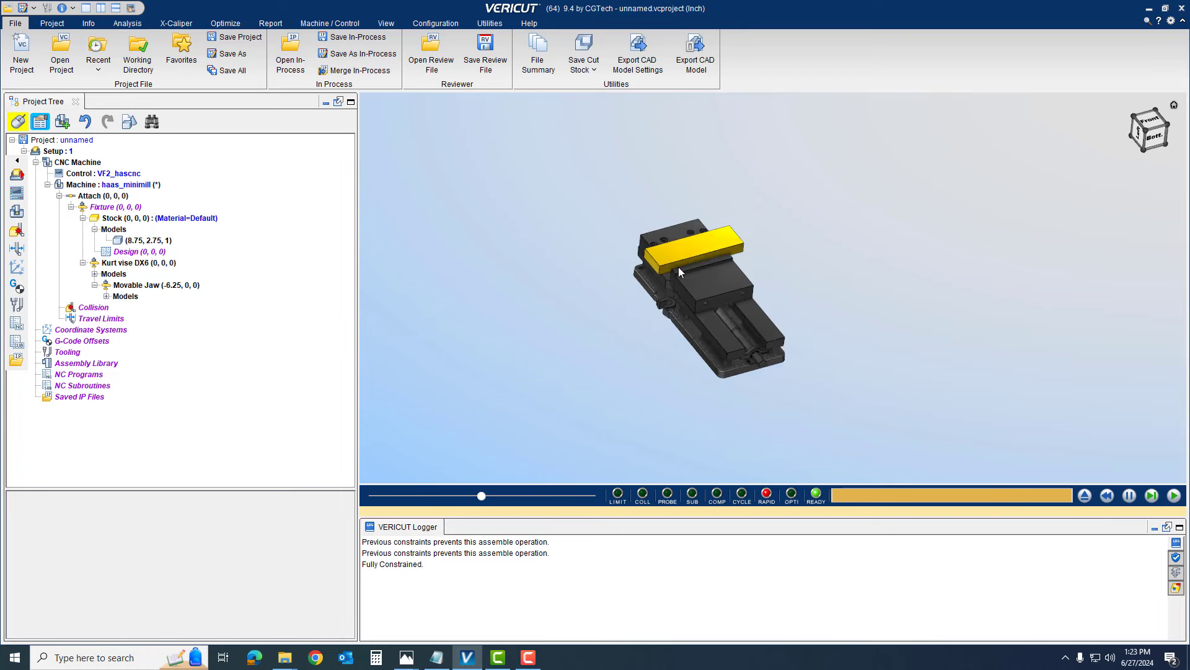
scroll(678, 267, up, 4)
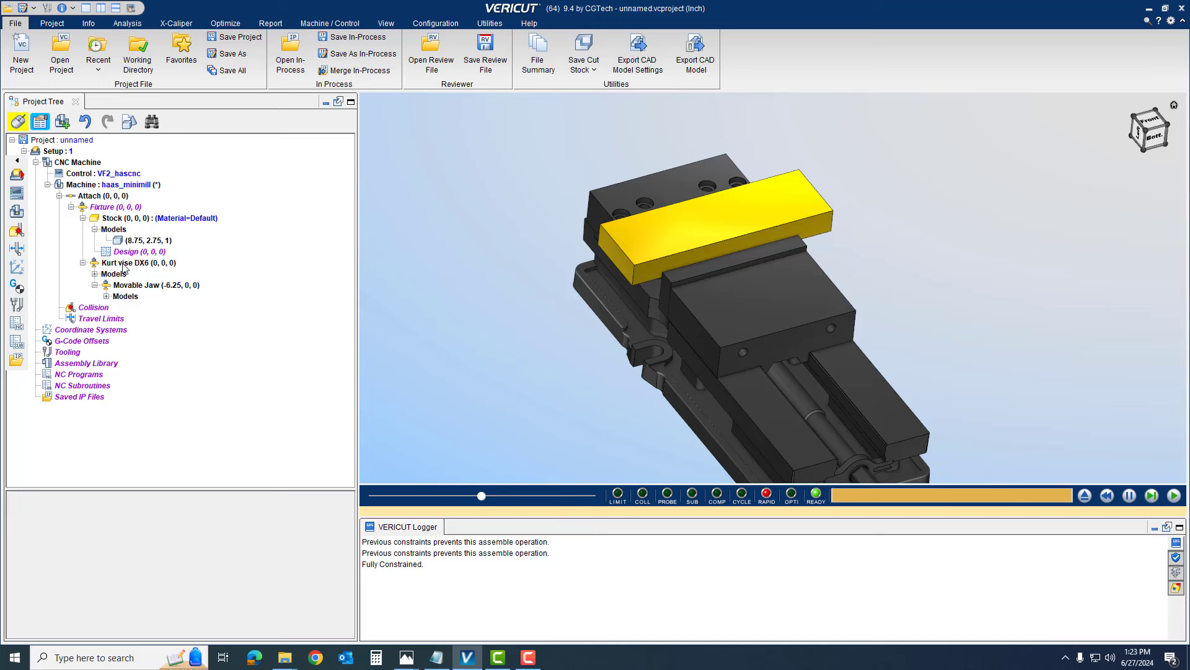
Set the appearance colour of the Kurt vise DX6 component to grey, RGB 150 150 150.
click(125, 264)
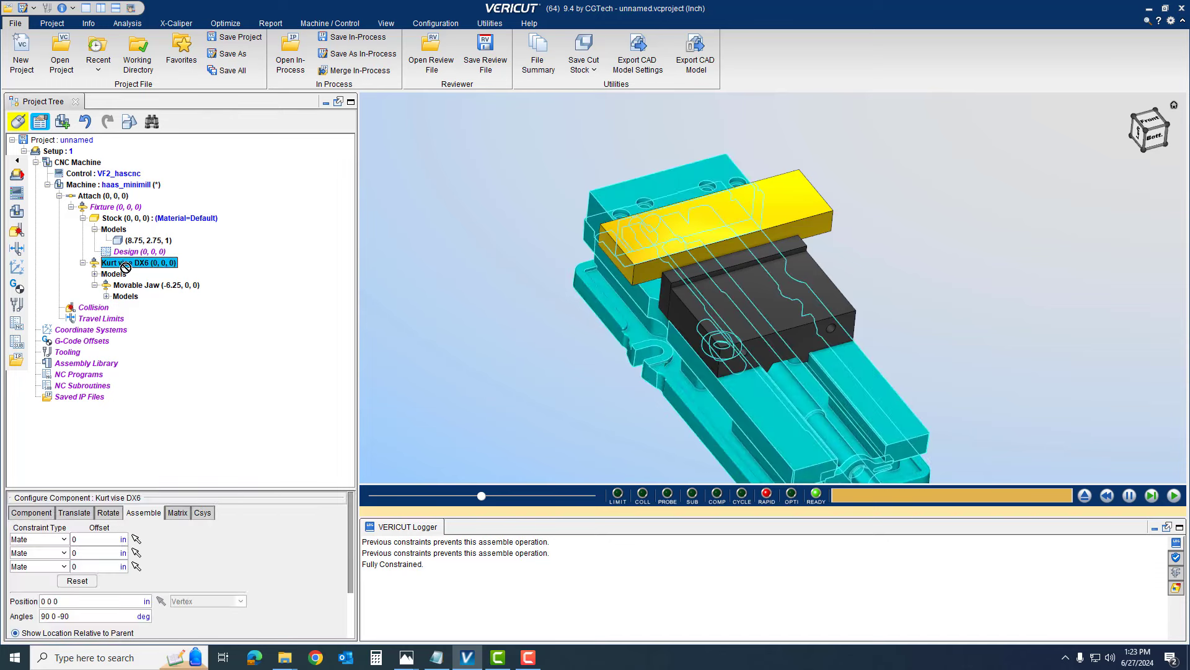
click(40, 513)
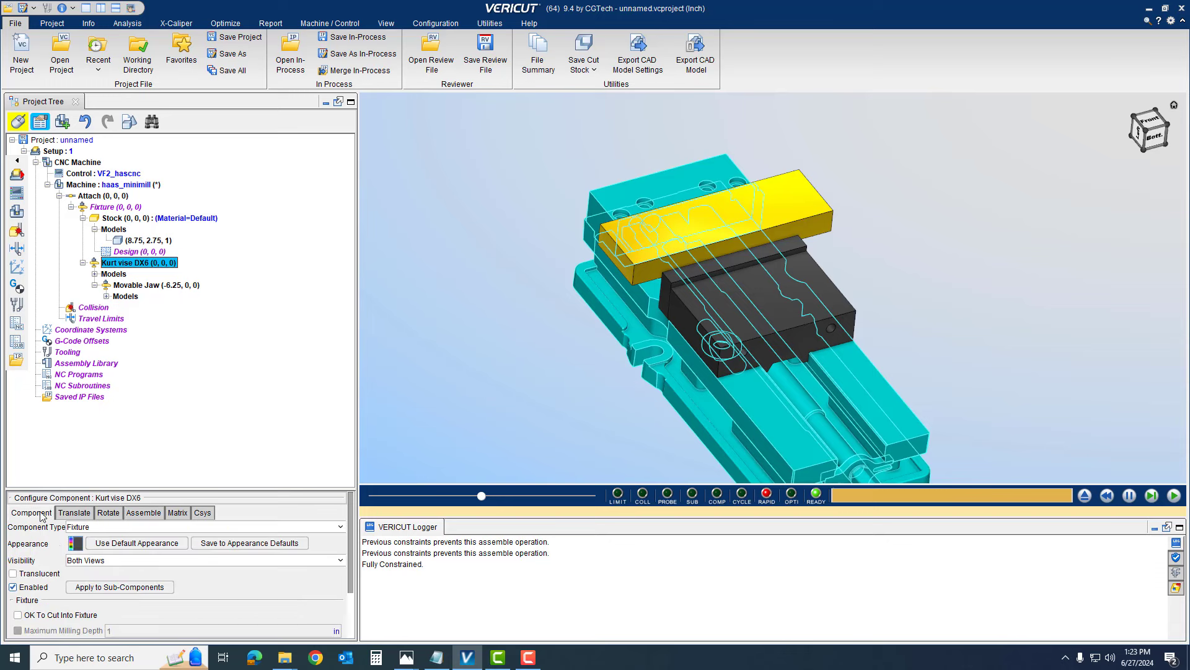
click(75, 543)
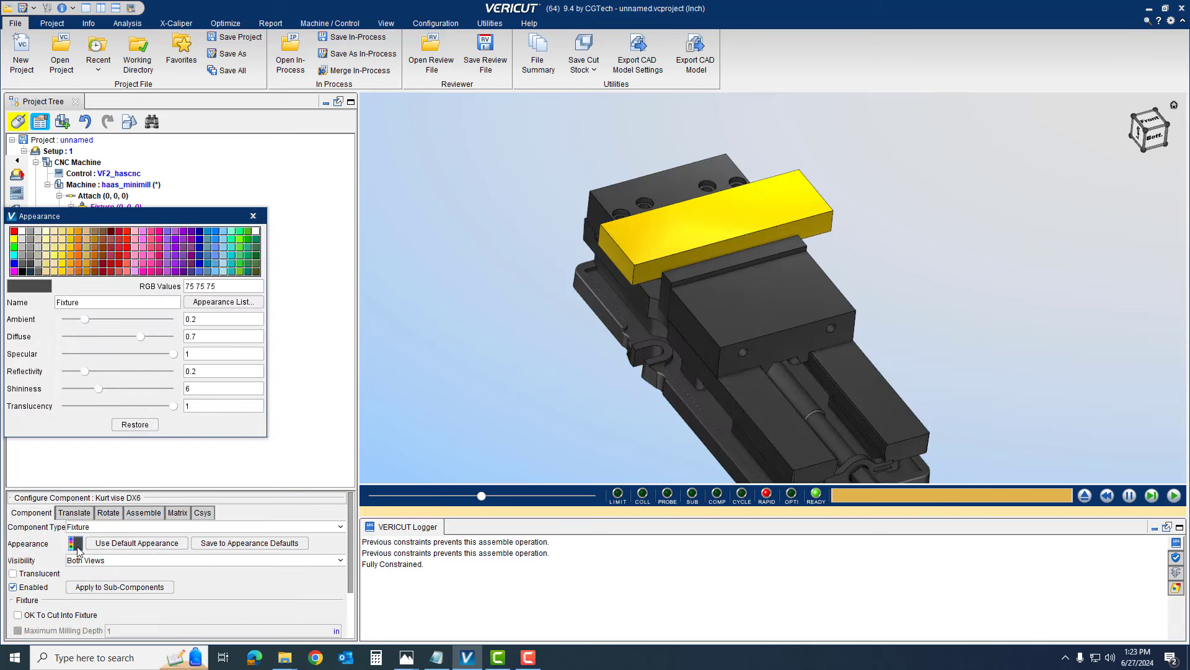
click(30, 248)
middle_drag(841, 406, 835, 372)
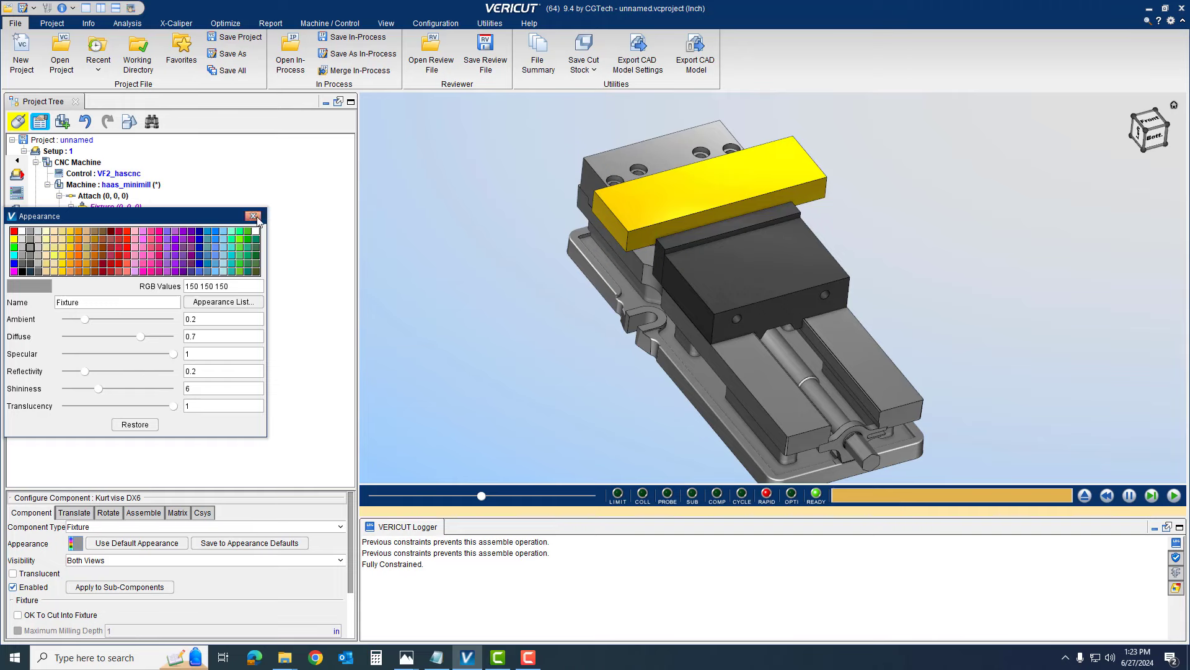
click(253, 216)
click(536, 353)
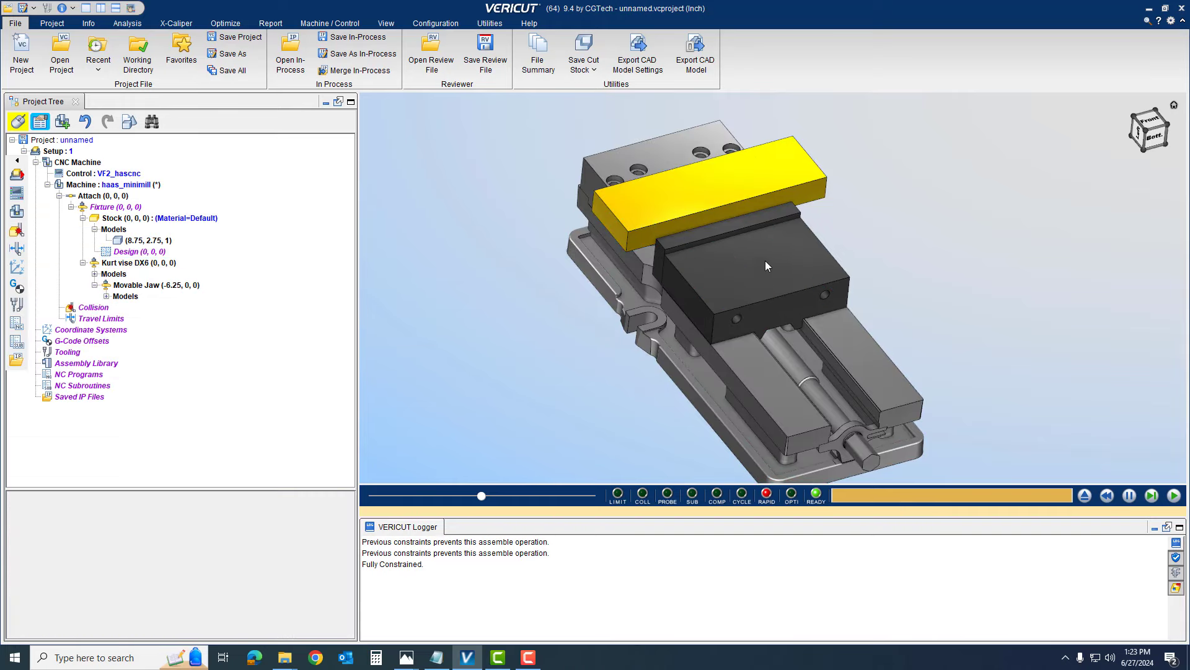
Set the appearance colour of the Movable Jaw component to the same grey, RGB 150 150 150.
click(144, 286)
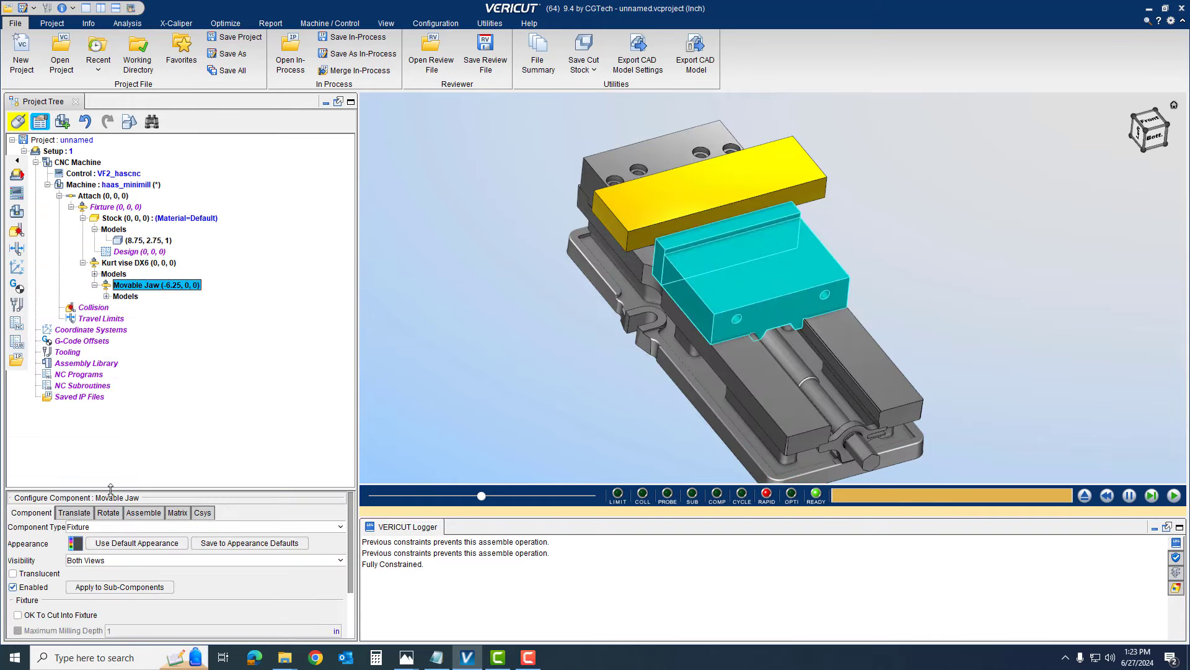
click(75, 543)
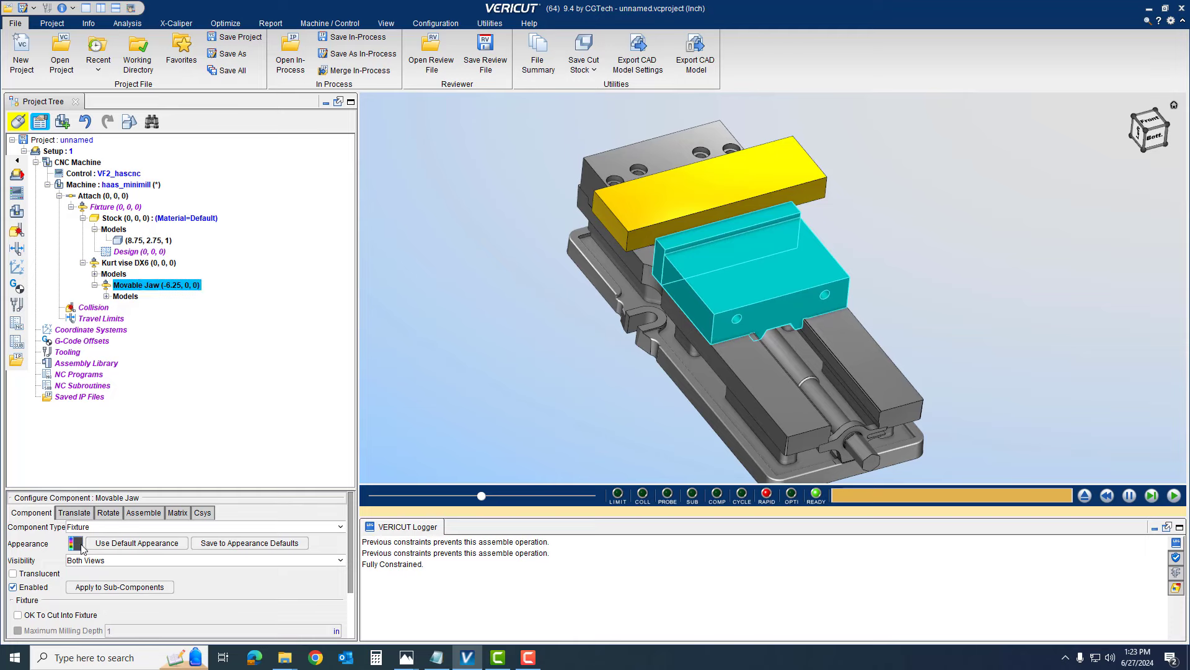
click(30, 248)
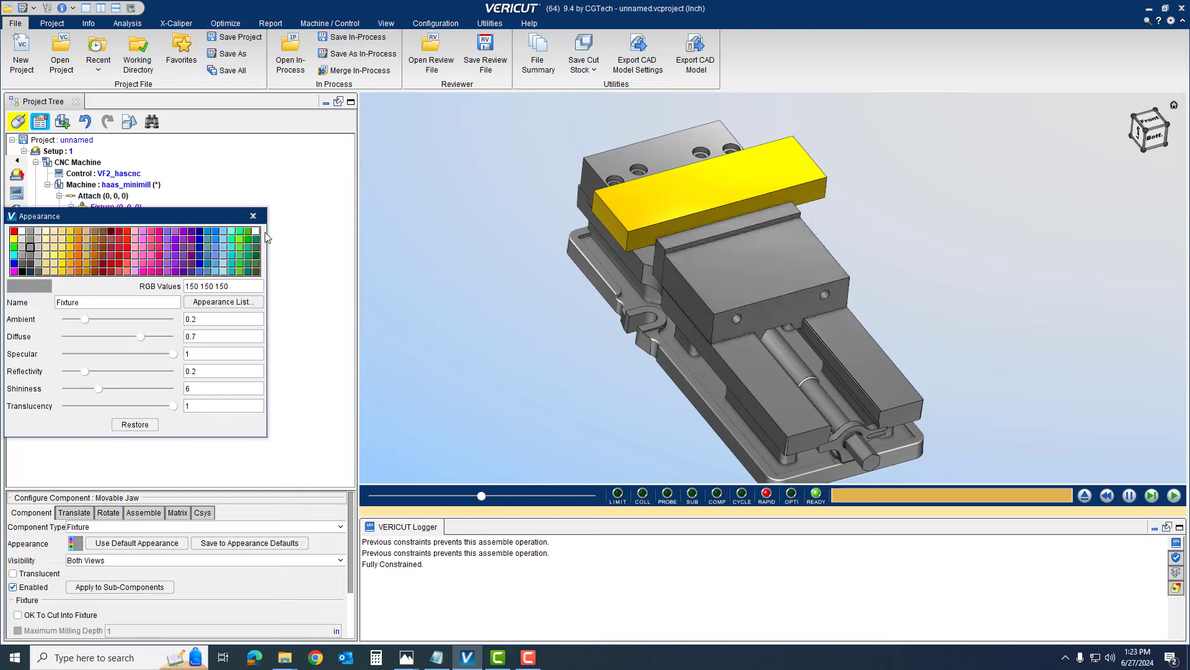
click(253, 216)
click(476, 318)
Give the fixed jaw's kurt-dx6_moving_jaw_screw.xply model its own black appearance, RGB 0 0 0, instead of the inherited colour.
middle_drag(642, 293, 685, 225)
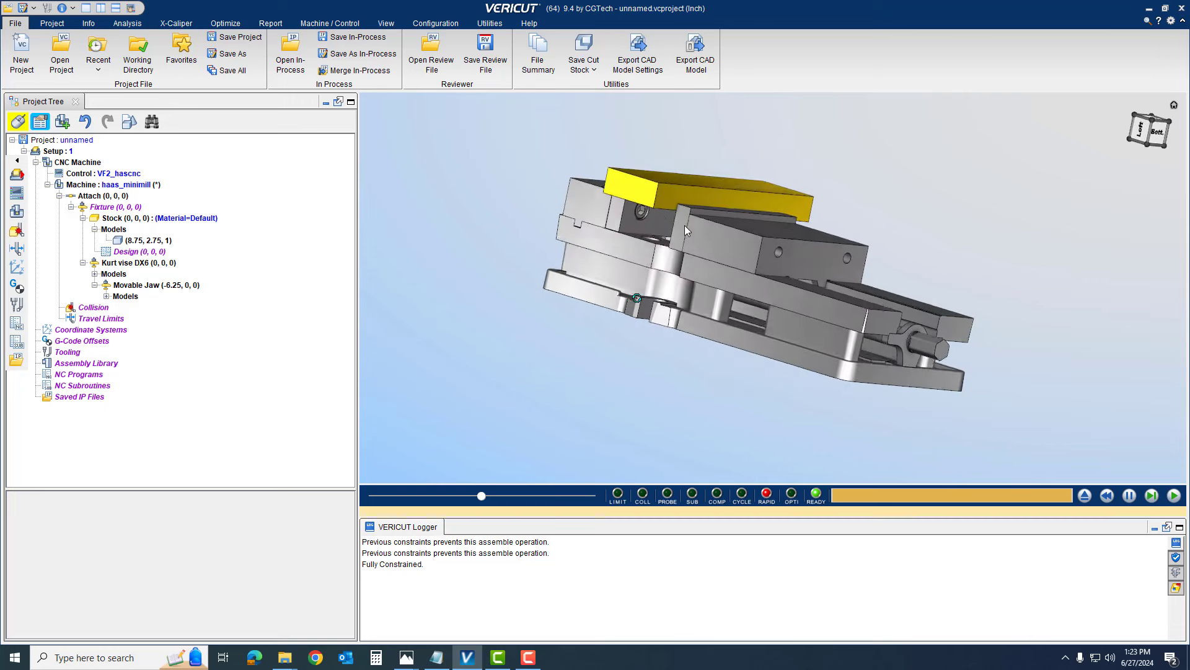
click(642, 213)
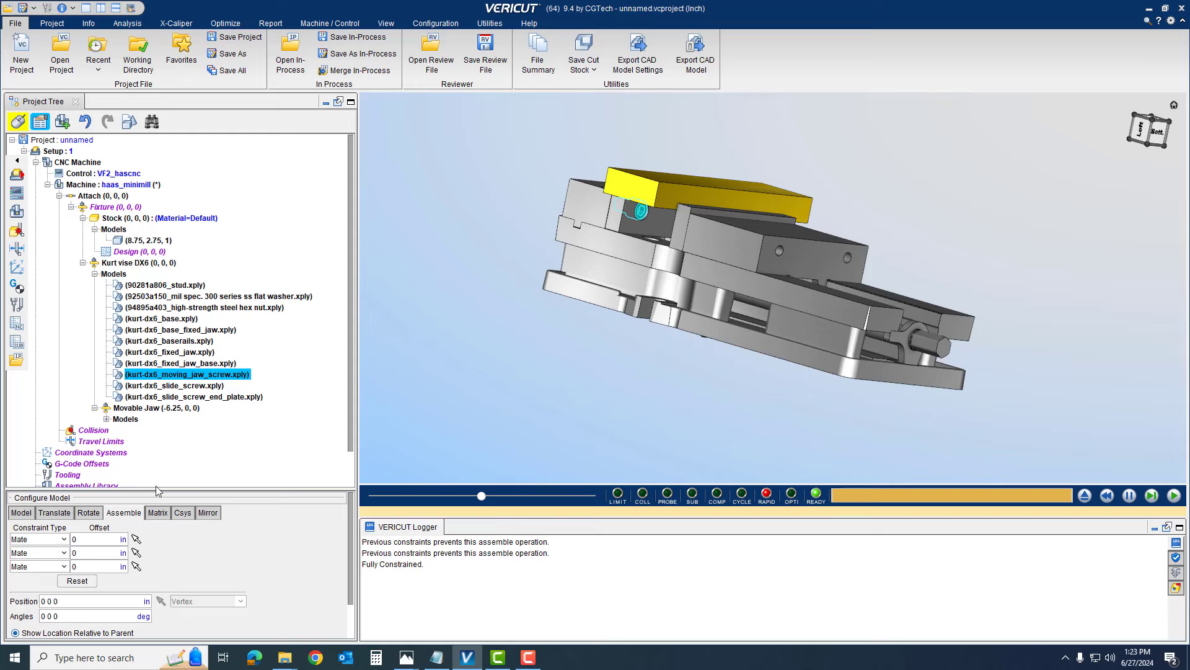
click(22, 513)
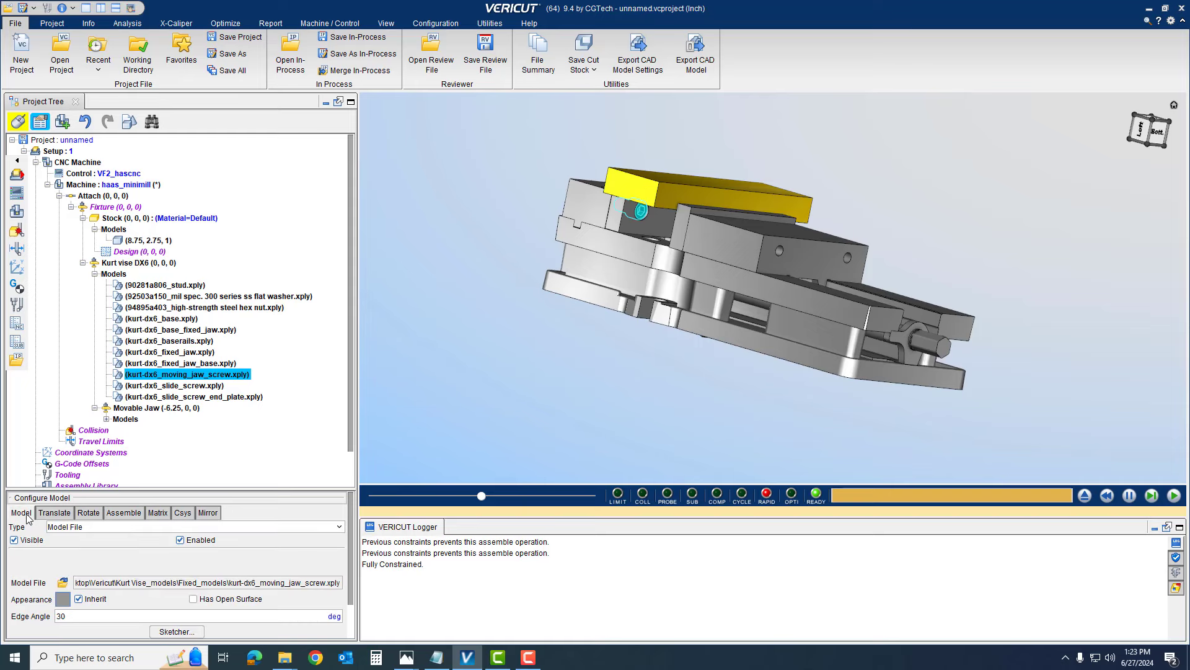
click(63, 600)
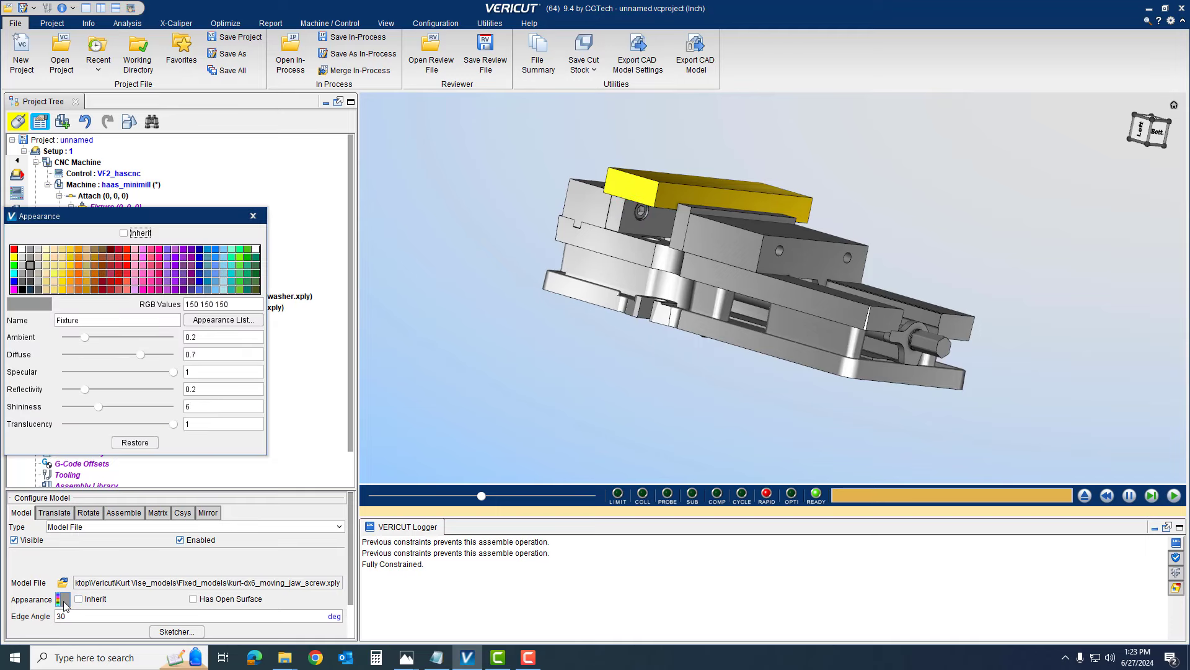
click(24, 290)
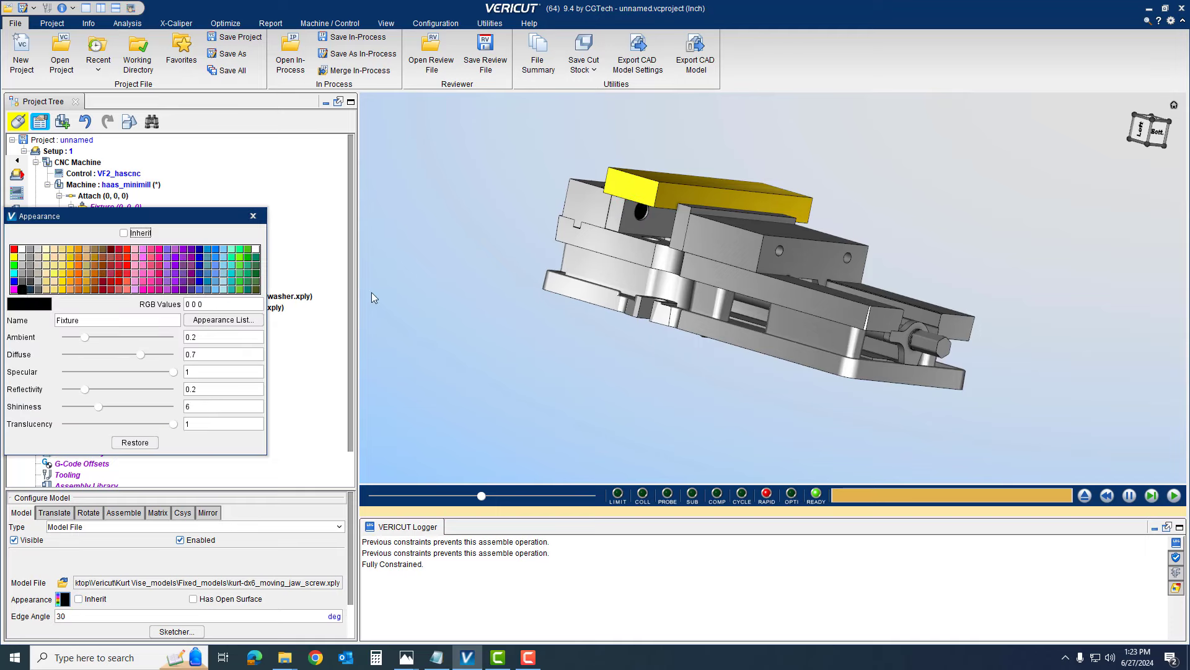
middle_drag(664, 221, 634, 230)
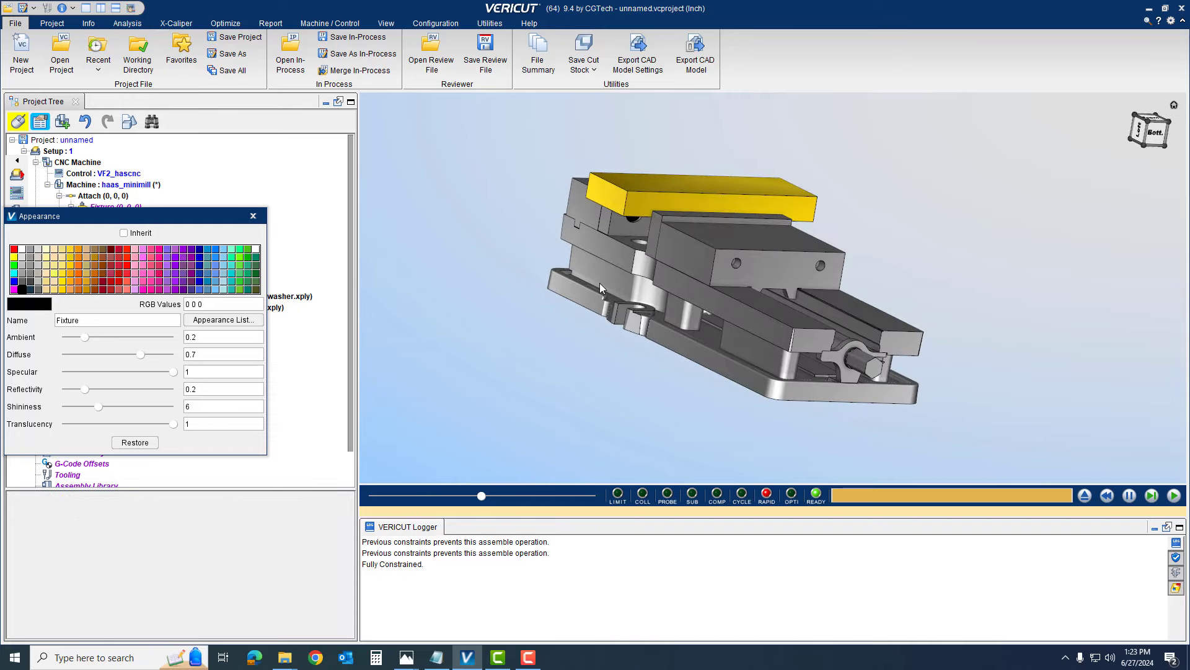
mouse_move(608, 281)
middle_down()
mouse_move(652, 295)
mouse_move(646, 285)
middle_up()
Close the Appearance settings and select the kurt-dx6_base.xply model of the vise.
click(646, 285)
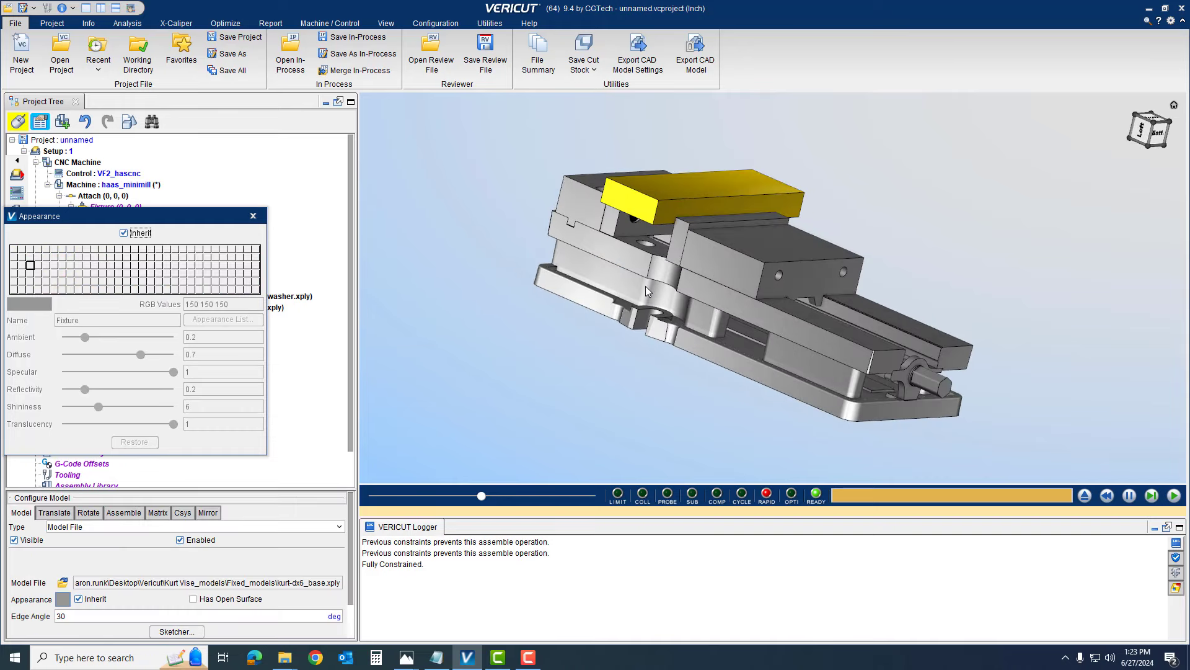
click(251, 216)
click(591, 274)
middle_drag(615, 292, 585, 302)
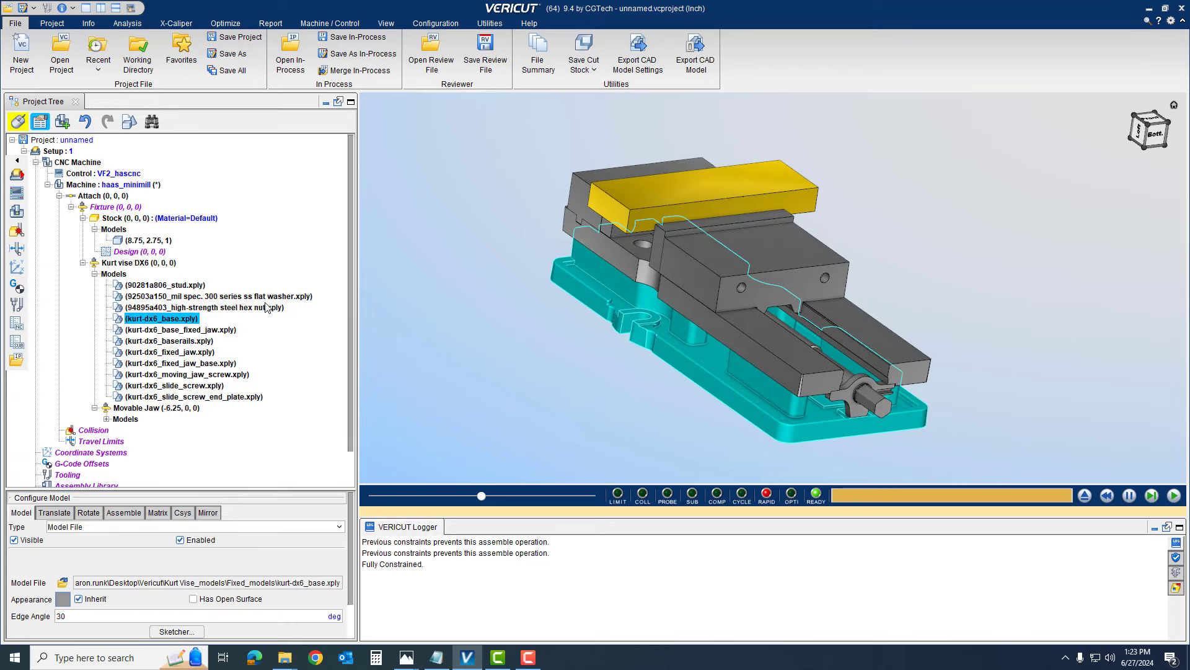
Give the vise's kurt-dx6_base.xply model its own blue appearance, RGB 0 0 255, instead of the inherited colour.
click(78, 599)
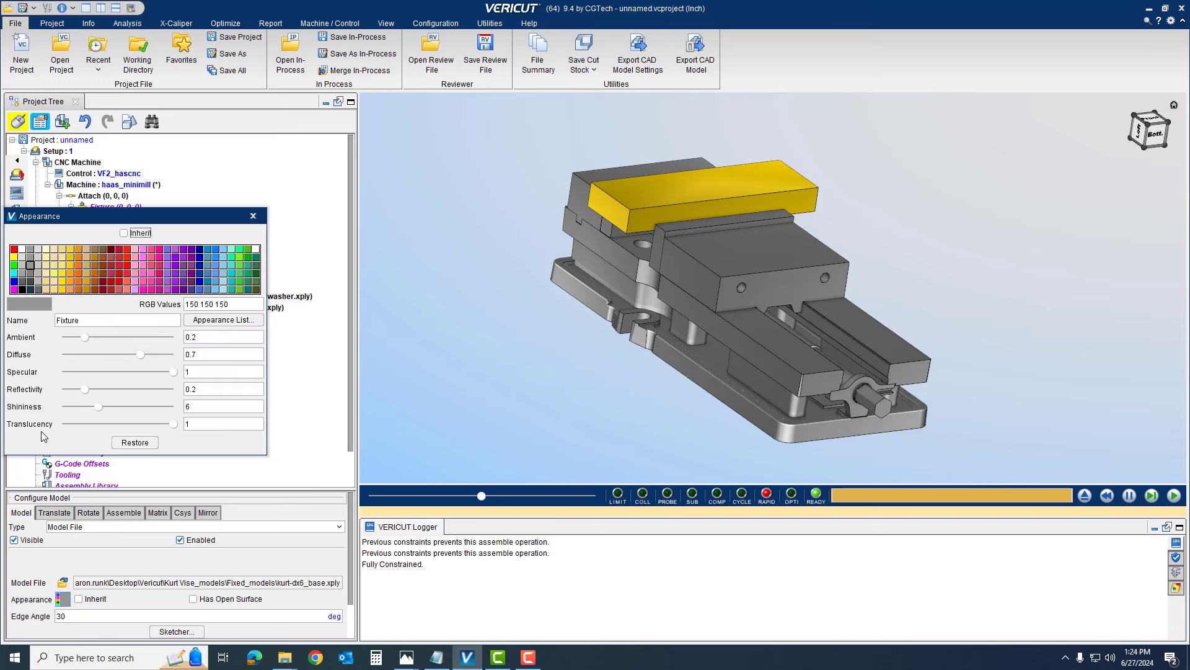
click(14, 282)
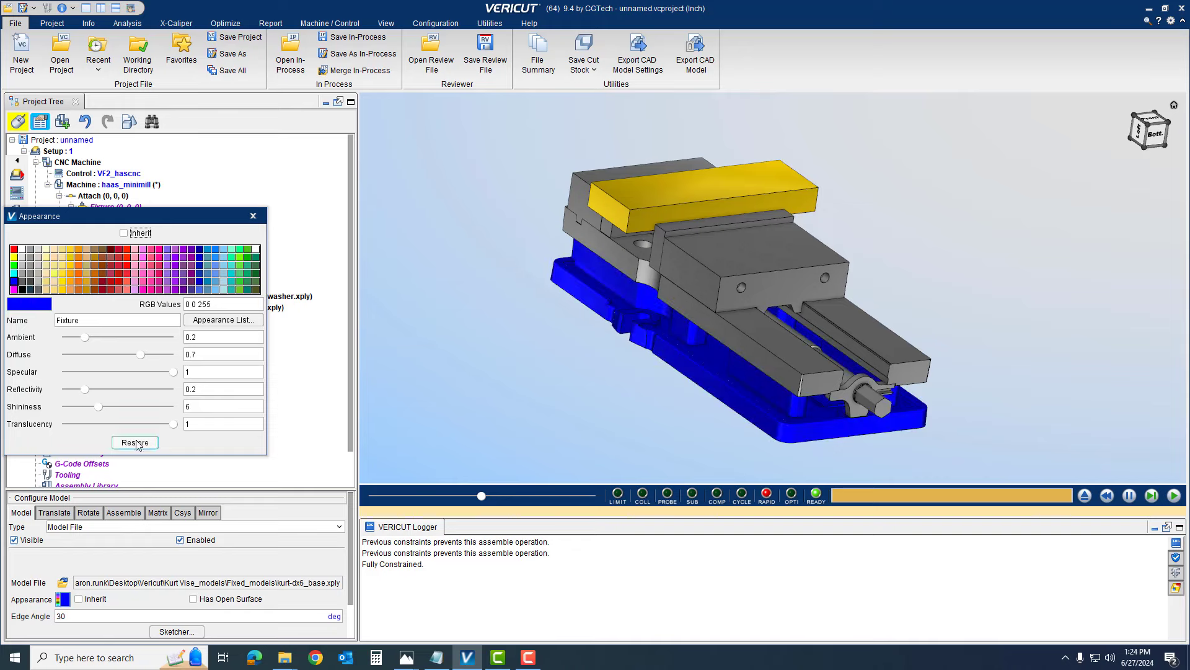
click(253, 216)
click(438, 285)
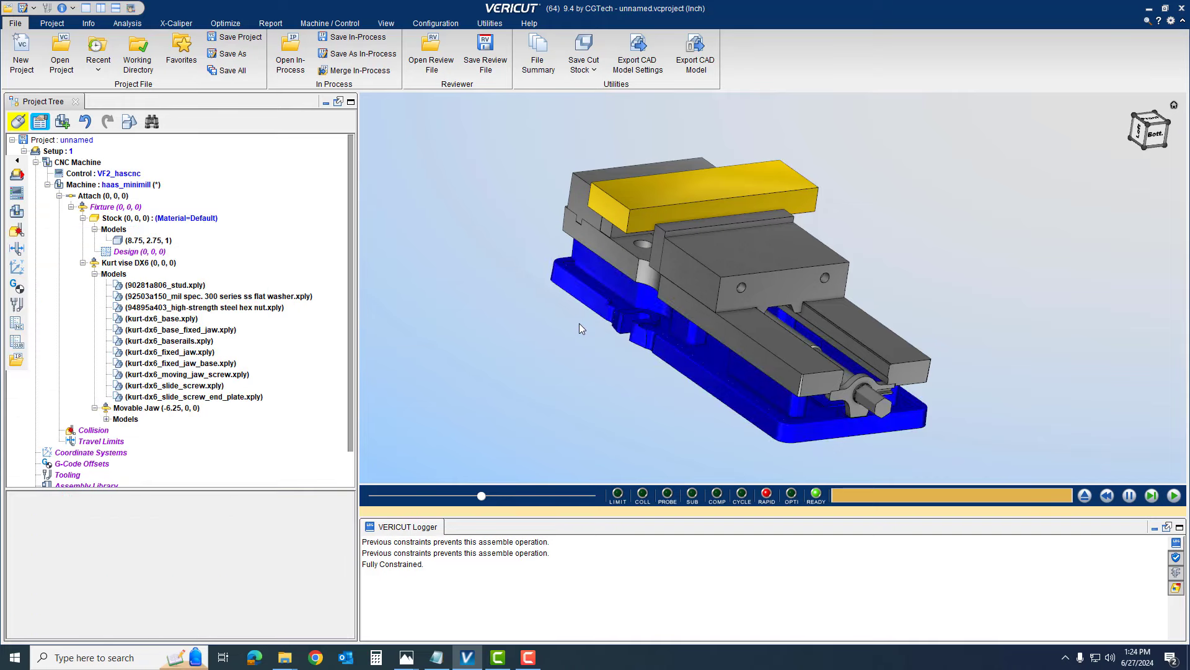
Examine the recoloured vise and its jaw and end plate models from several angles, and collapse the Kurt vise DX6 branch.
middle_drag(669, 343, 739, 312)
click(742, 313)
click(754, 220)
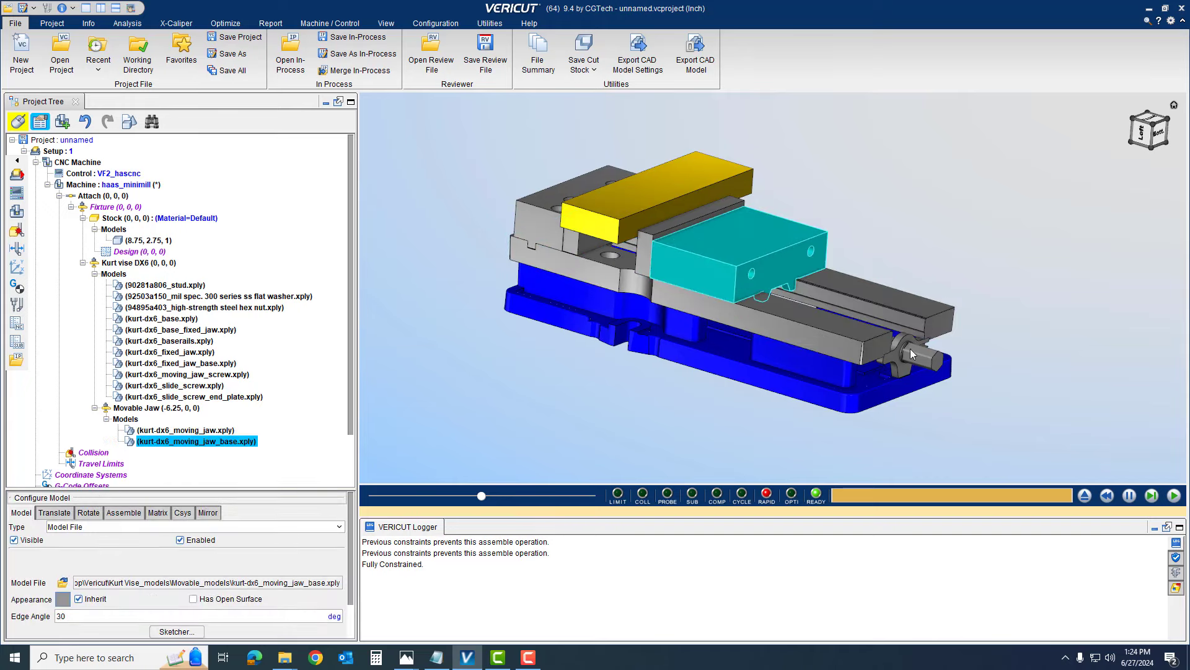
click(906, 370)
click(906, 375)
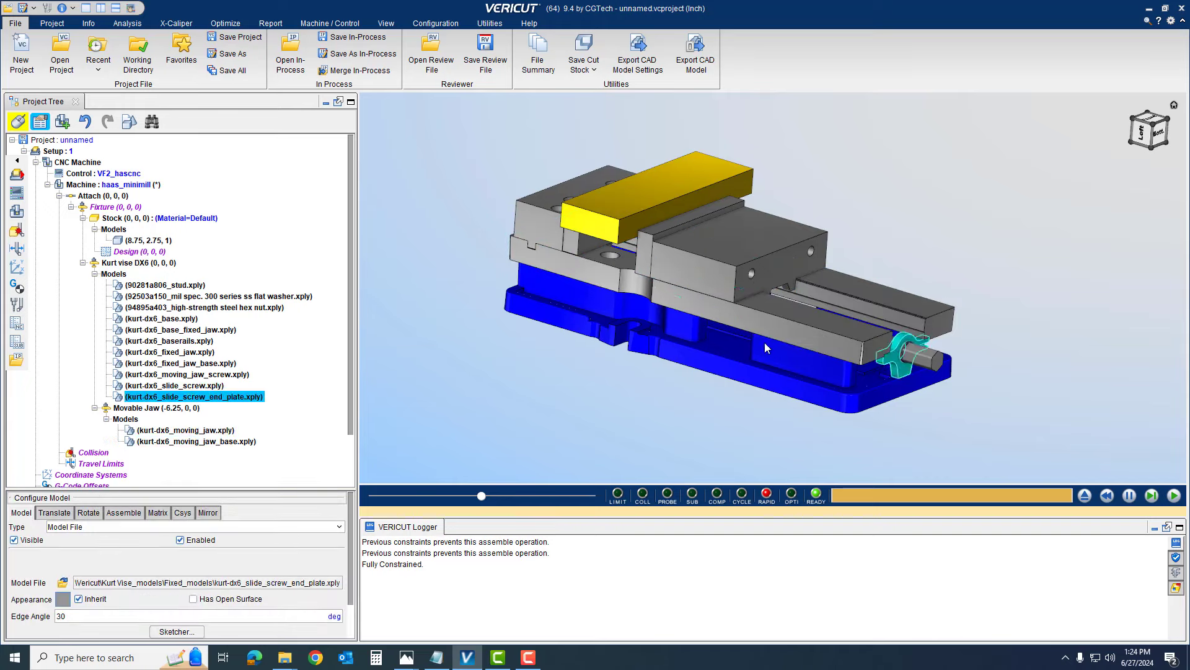
middle_drag(907, 375, 880, 335)
middle_drag(743, 320, 707, 351)
click(613, 317)
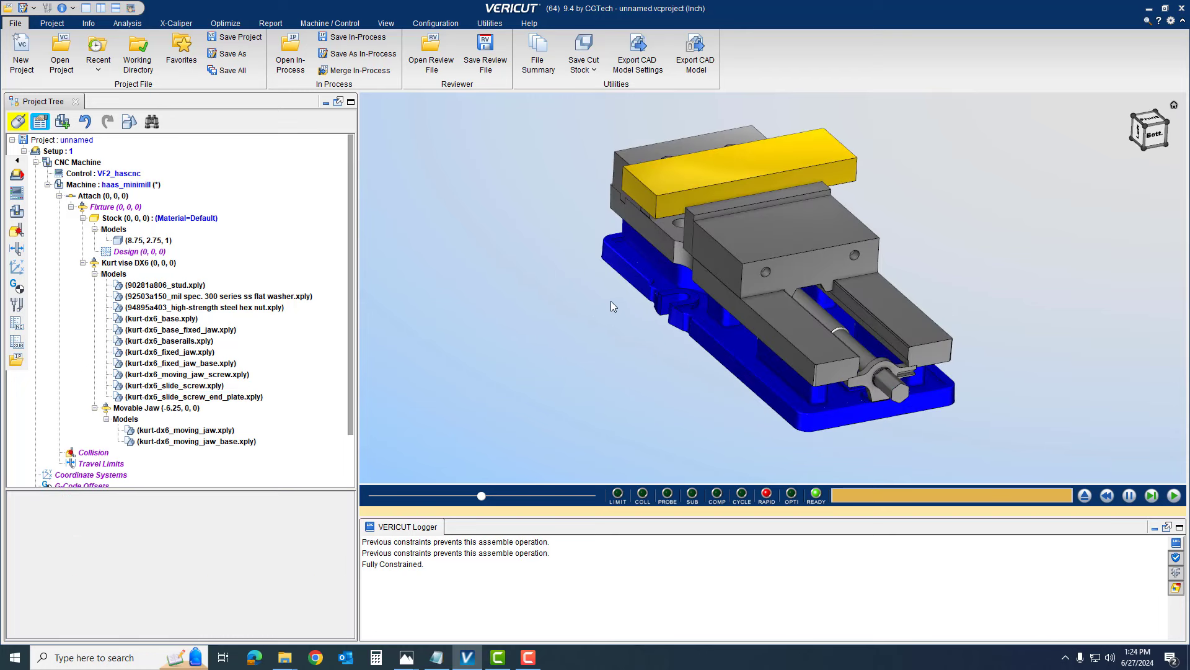
click(96, 274)
click(82, 263)
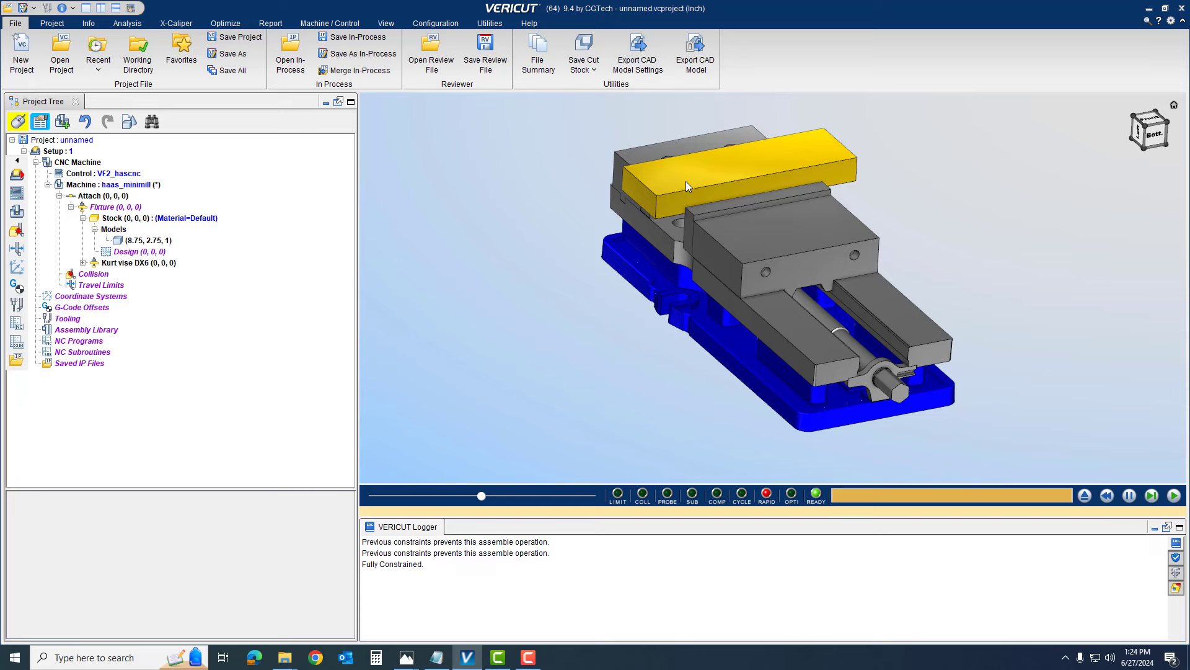
Set the translucency of the Stock component's appearance to 0.5 and clear the selection of the stock block.
scroll(687, 186, down, 5)
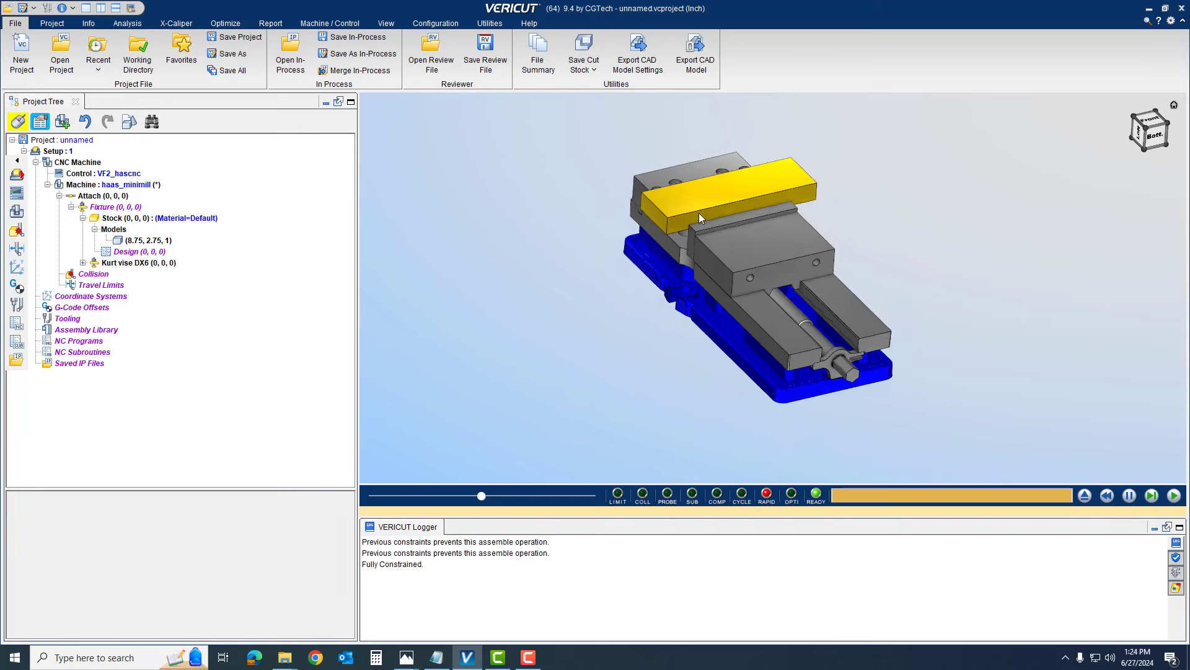
scroll(698, 214, up, 5)
click(752, 196)
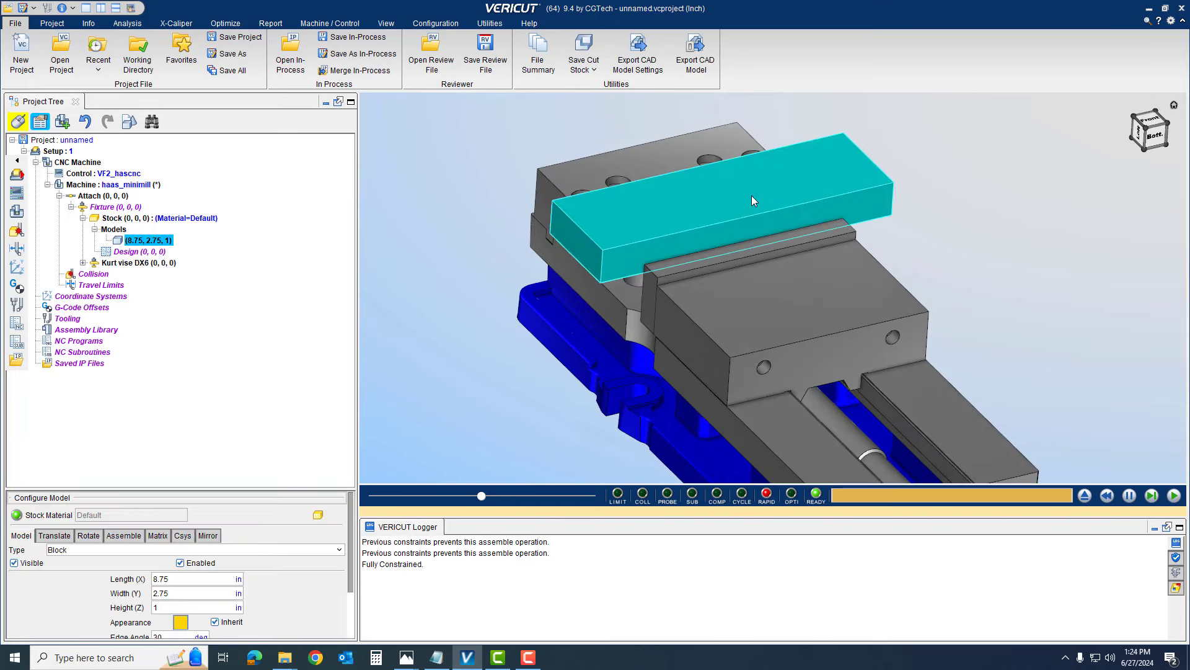
right_click(652, 199)
mouse_move(690, 325)
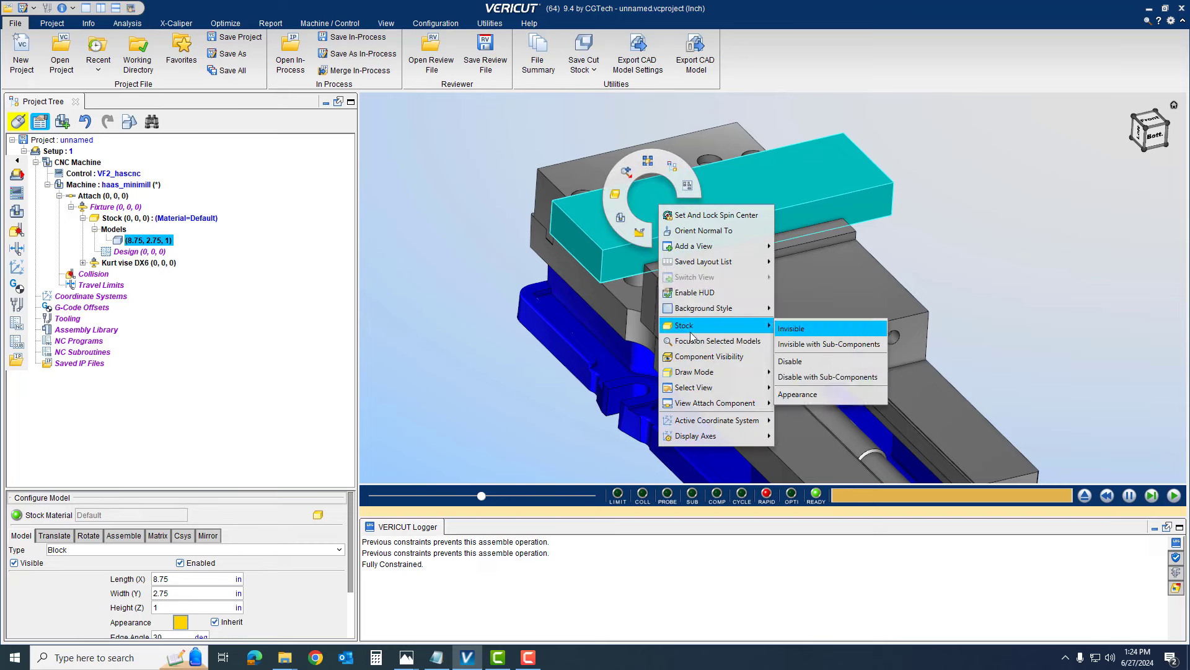
click(820, 396)
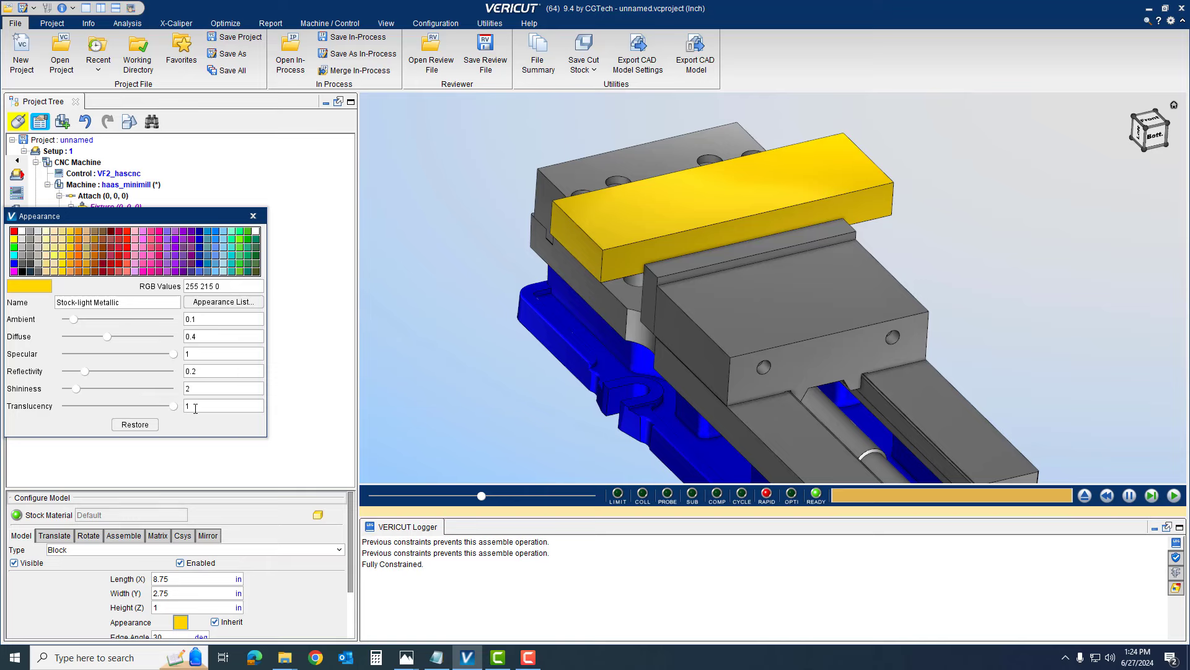
double_click(195, 409)
text(.5)
key(Tab)
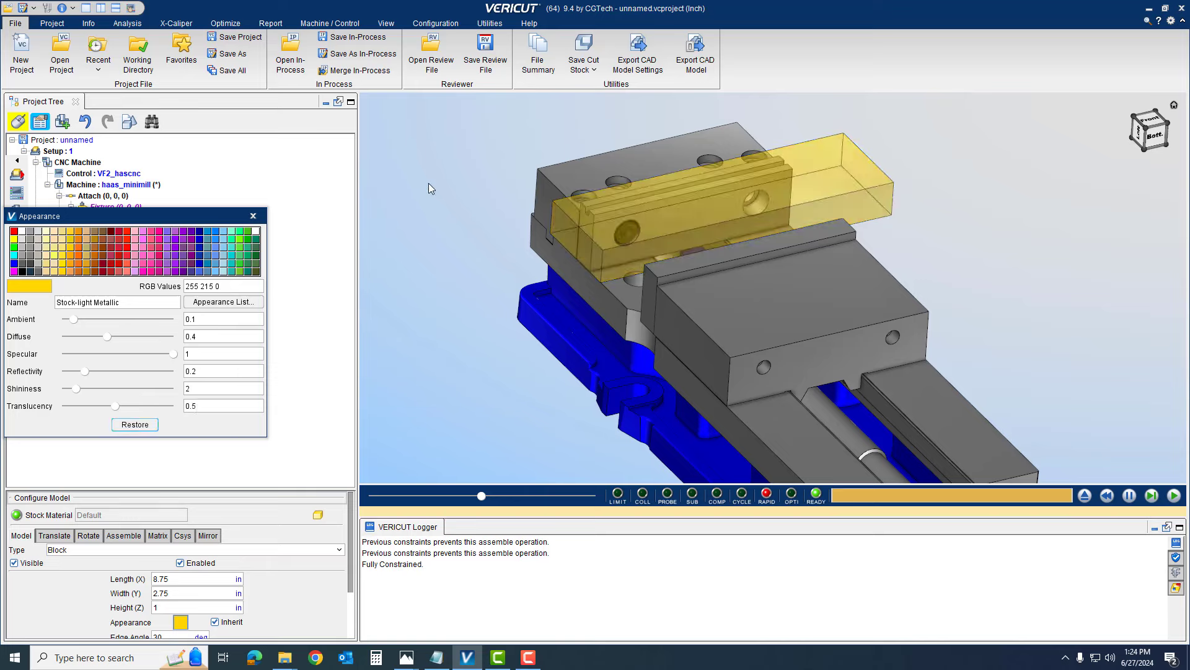
click(254, 218)
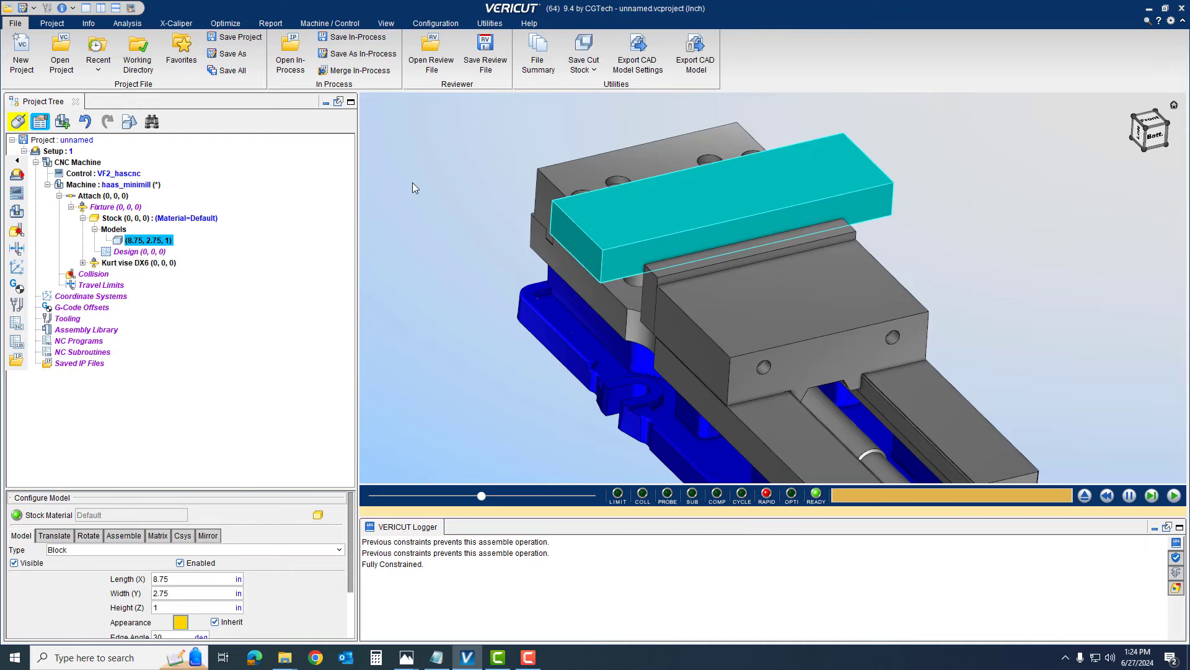
click(412, 182)
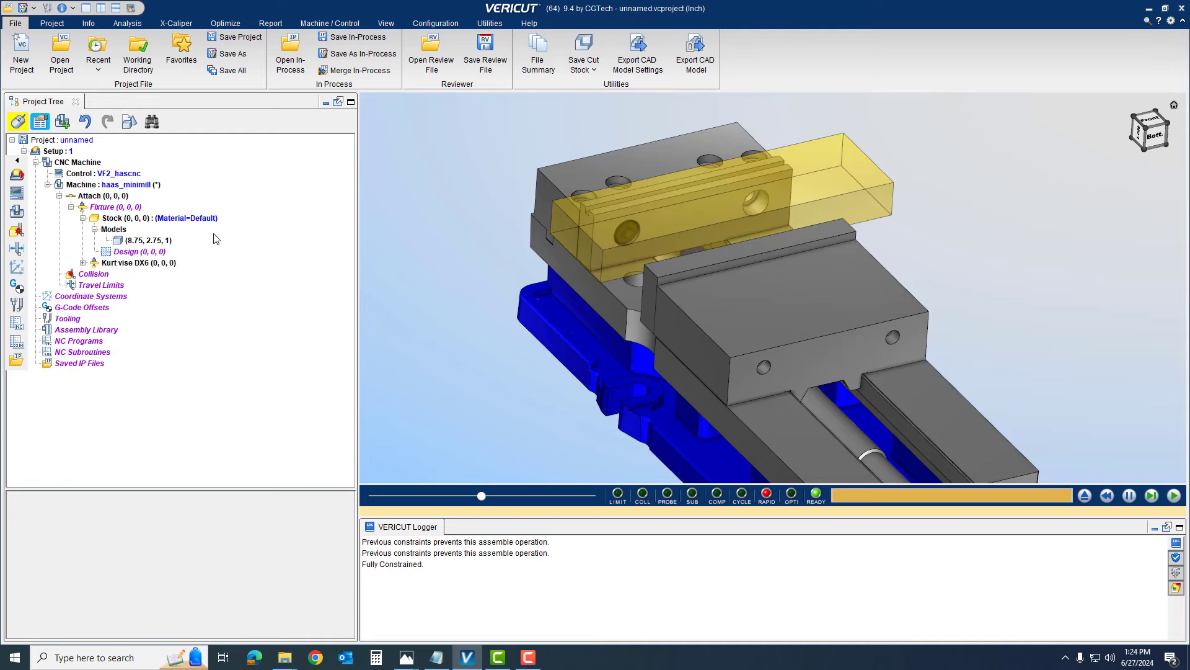
Set the visibility of the Design component under the stock to Both Views.
click(138, 251)
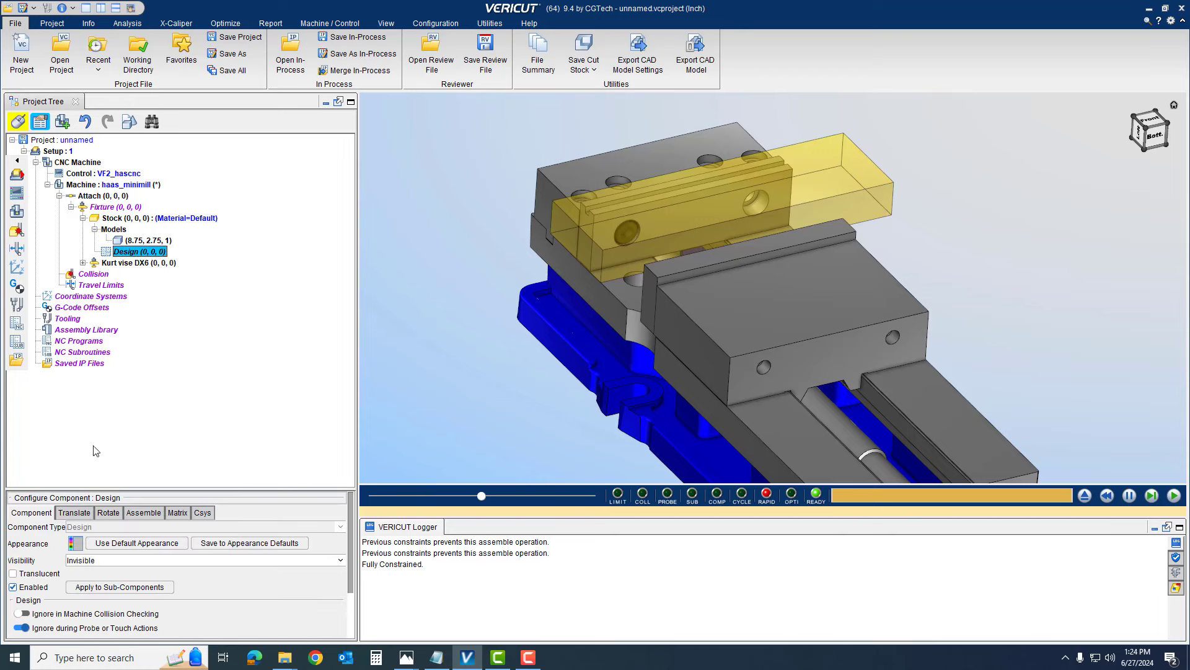
click(102, 561)
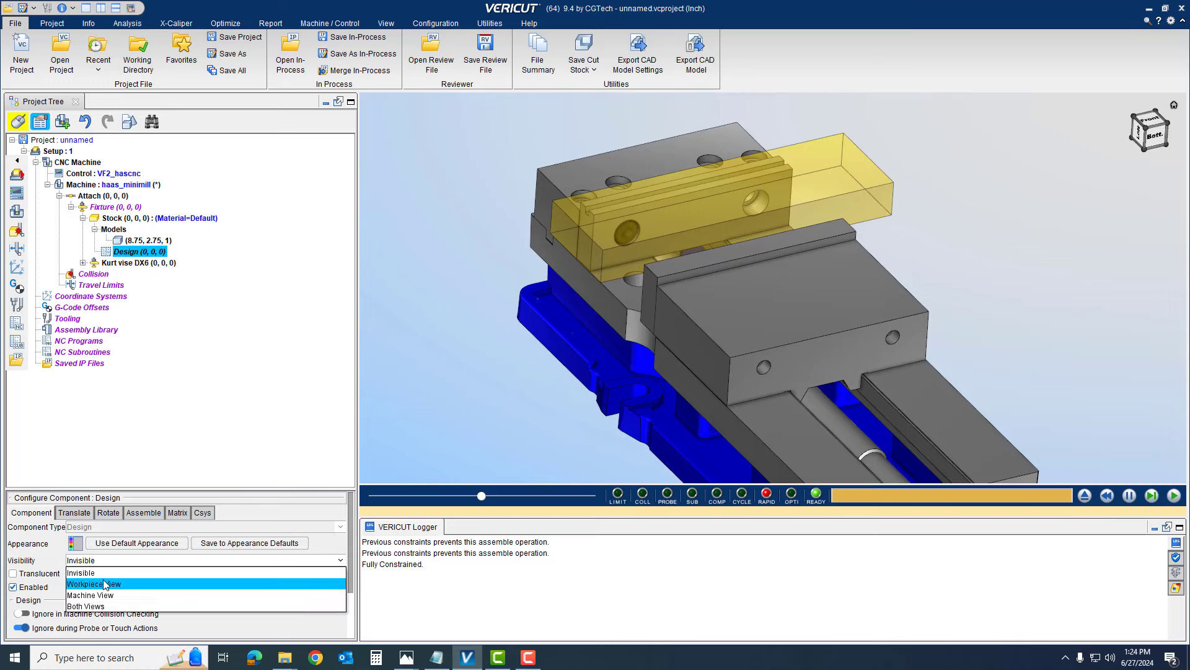
click(110, 607)
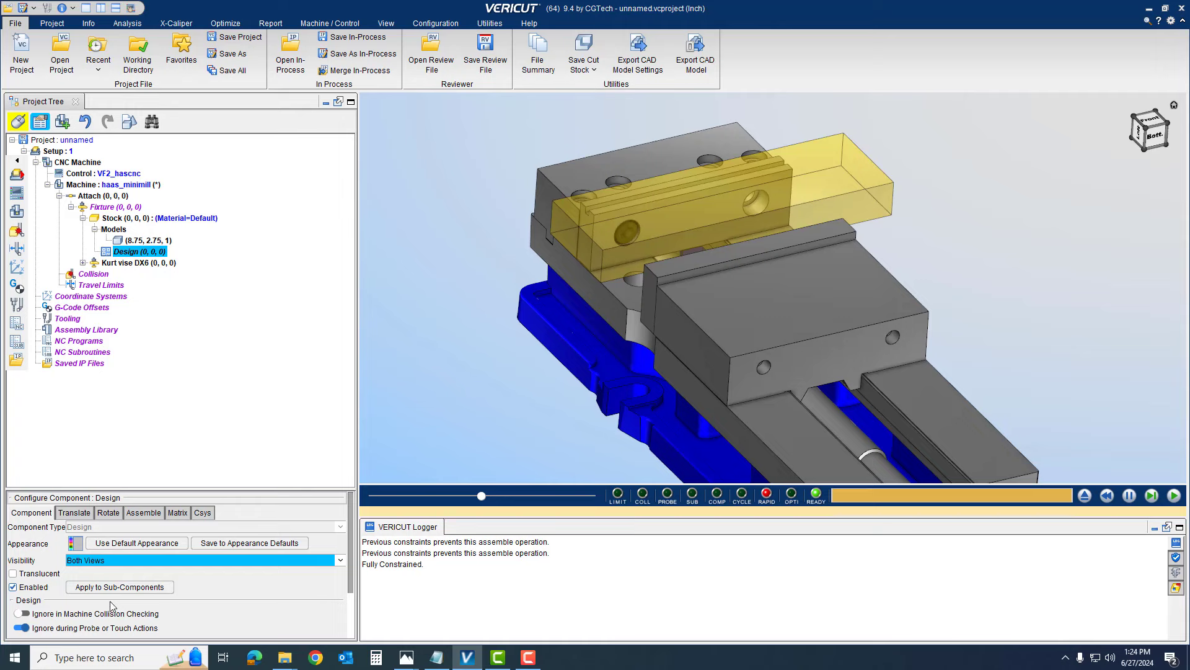
Add the model file Mill Inspection part 1 Model.x_t from the Mill Inspection Part 1 folder to the Design component.
scroll(137, 576, down, 2)
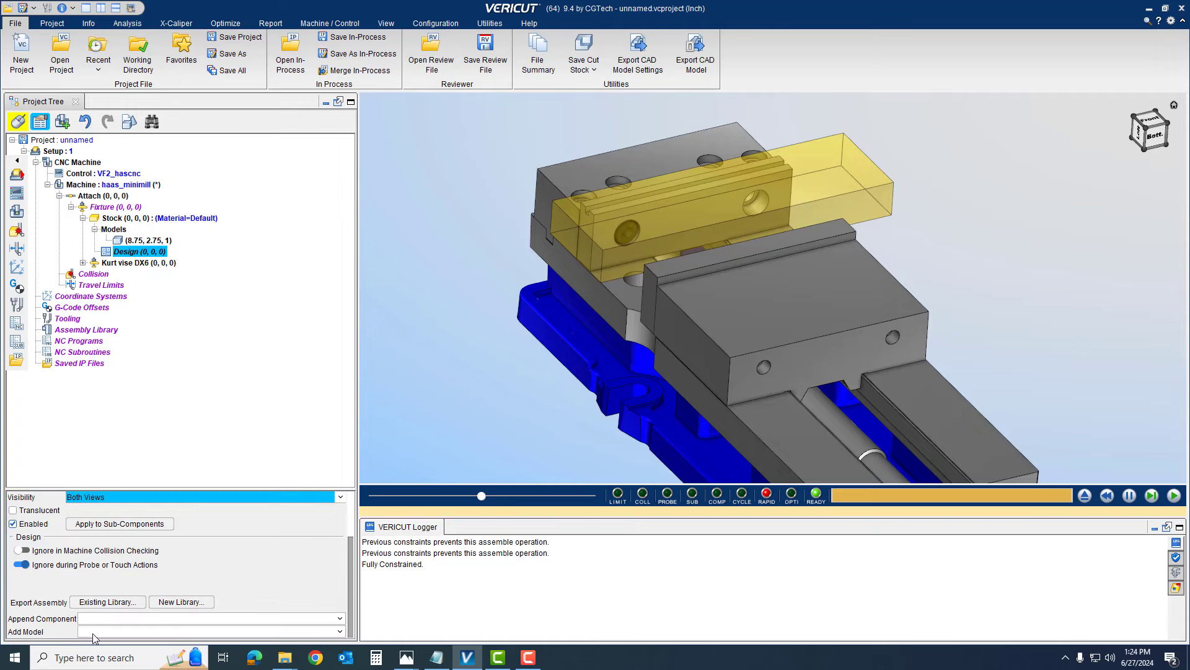
click(93, 631)
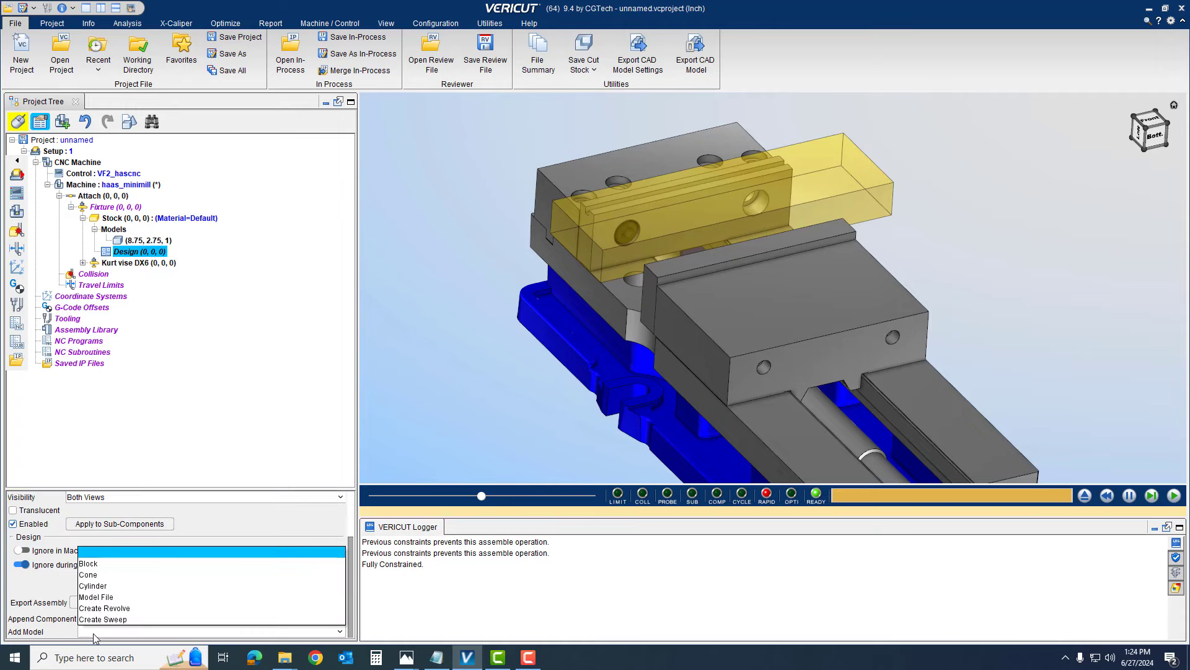
click(122, 596)
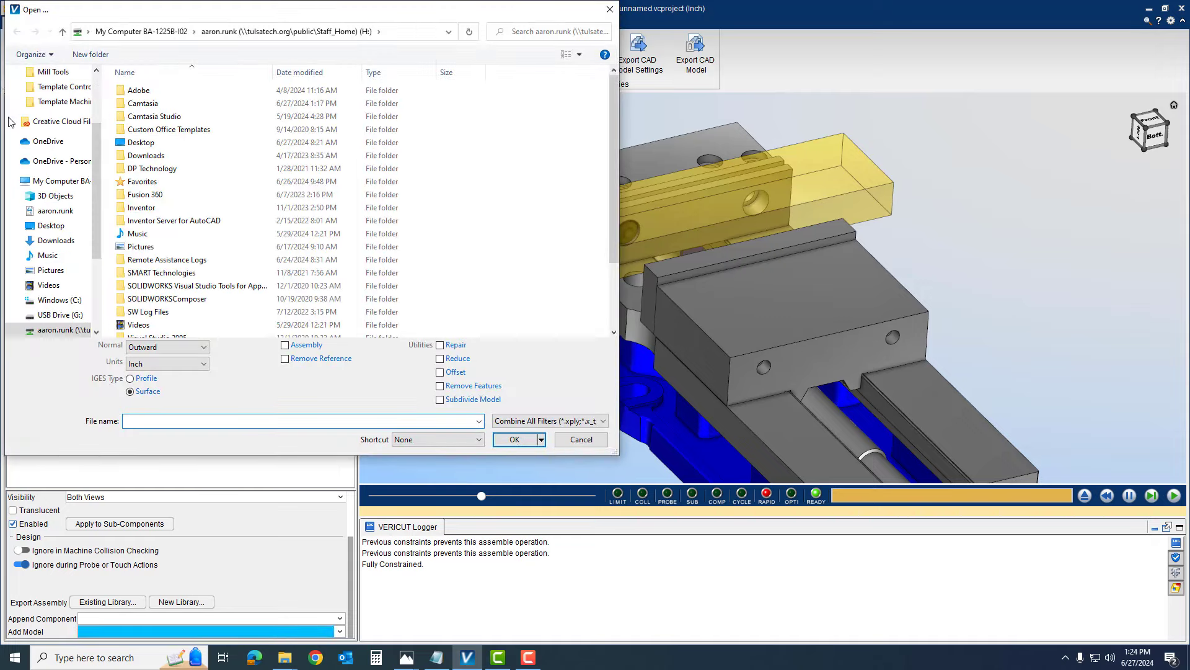
scroll(73, 109, up, 2)
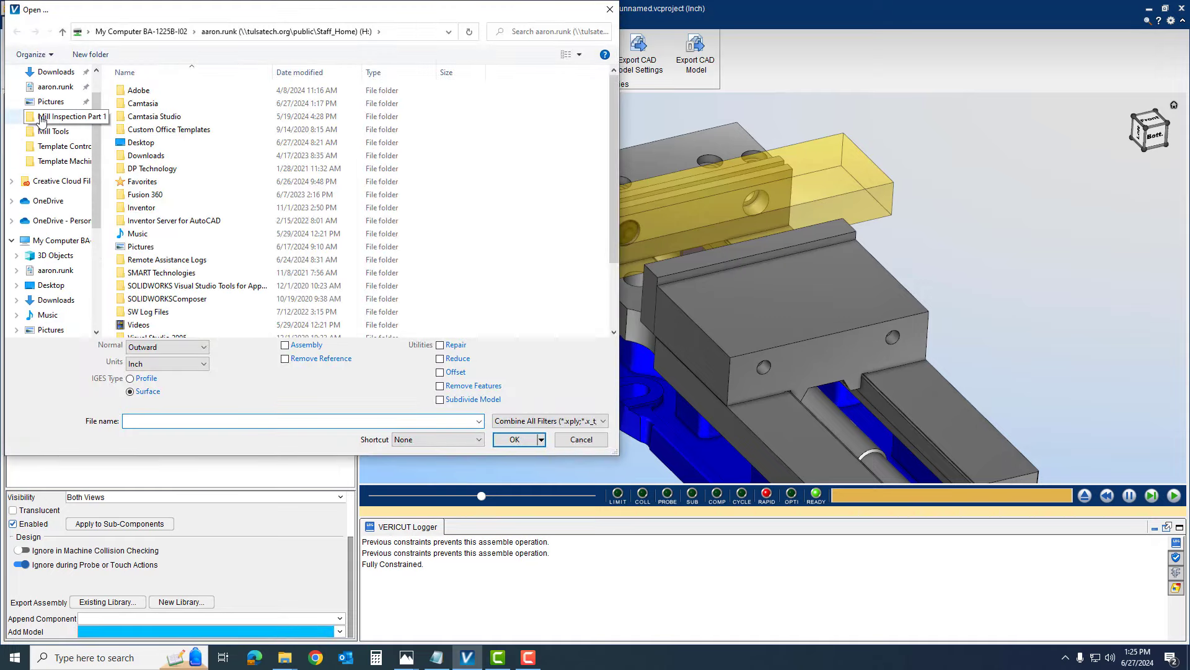
click(62, 117)
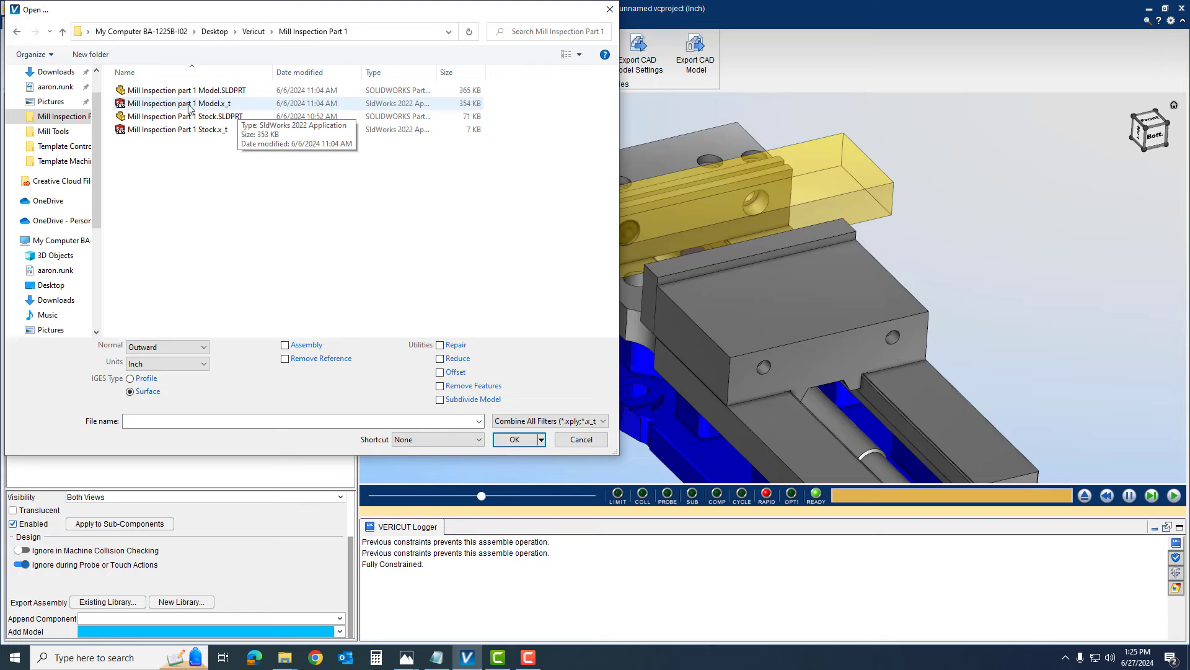
click(221, 111)
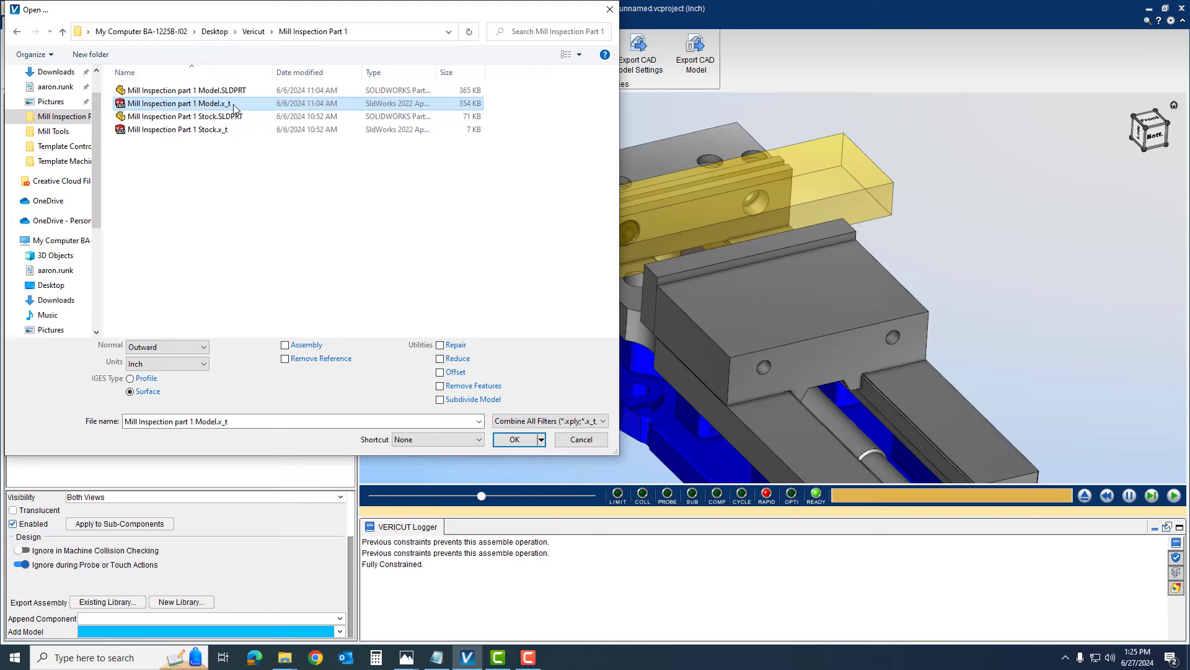
click(516, 439)
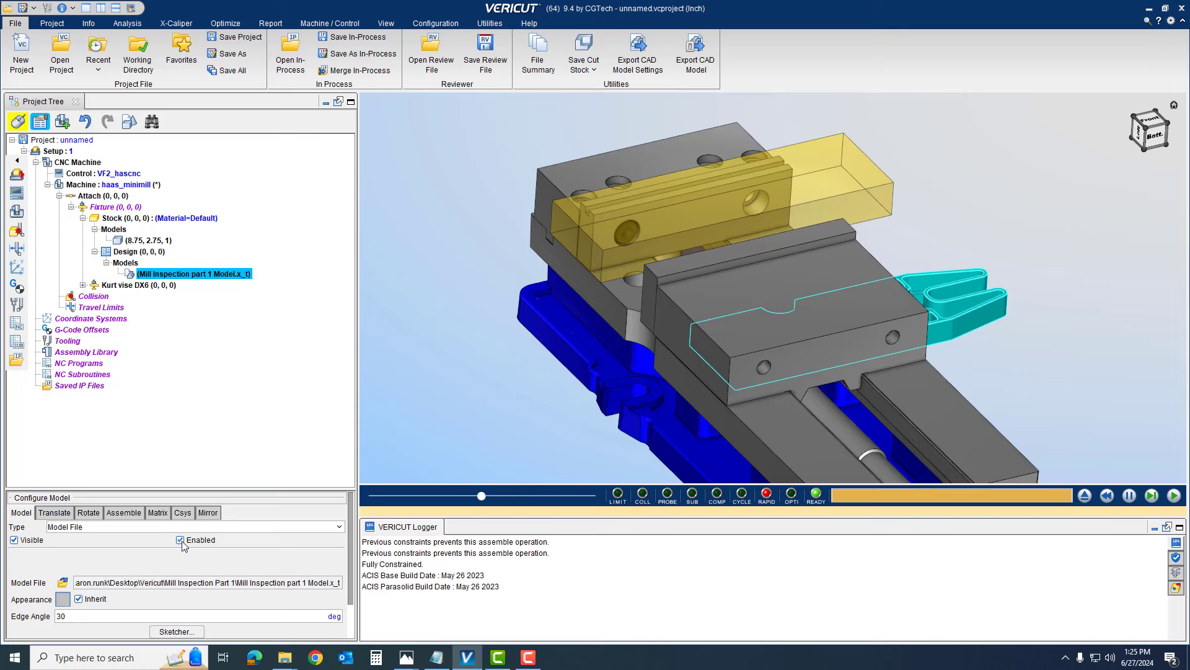
Translate the design model from 0 0 -5 to 0 0 0 and set all three of its assembly constraint types to Align.
click(55, 513)
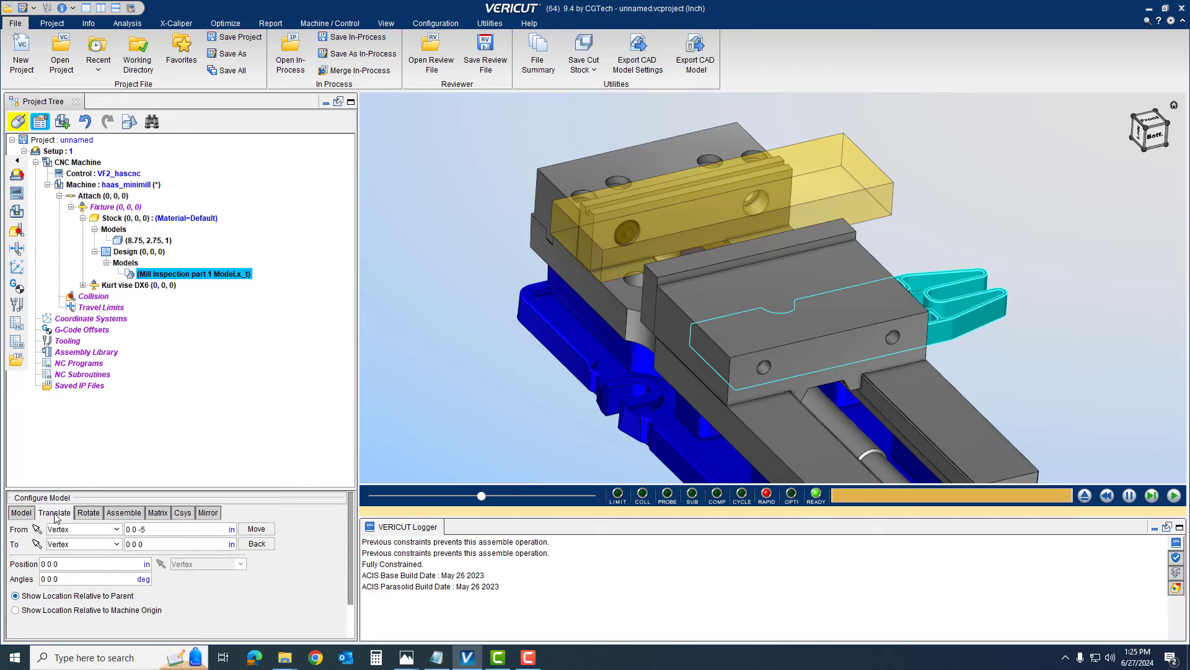
click(260, 531)
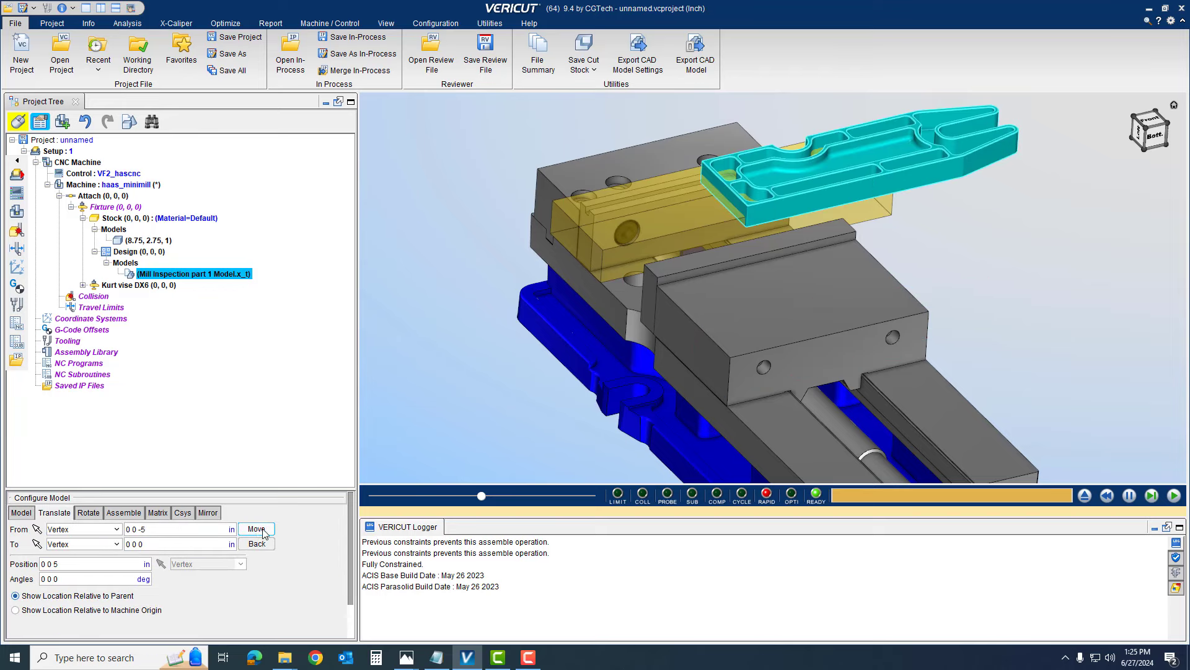
click(127, 516)
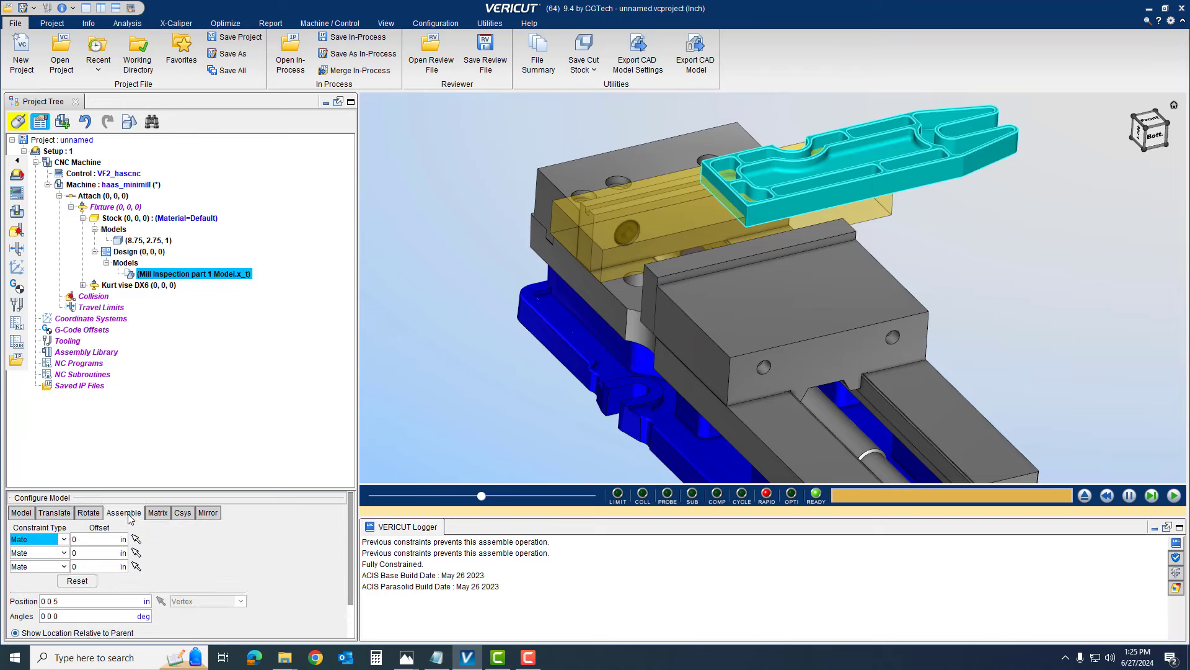
click(64, 539)
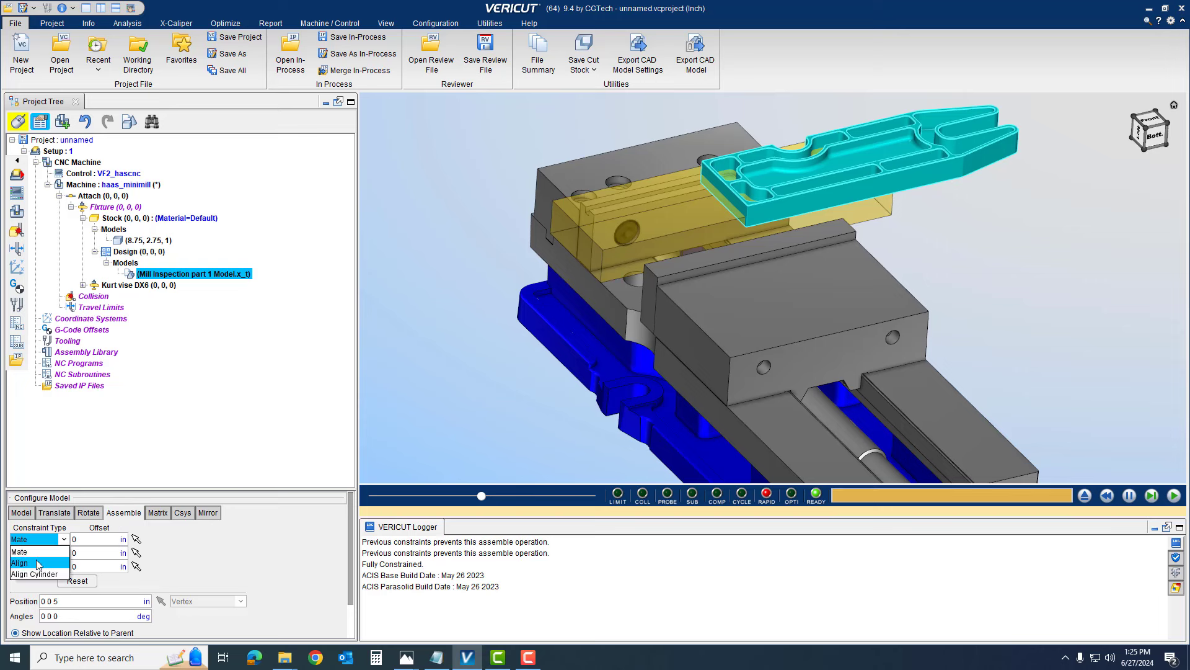
click(38, 563)
click(64, 552)
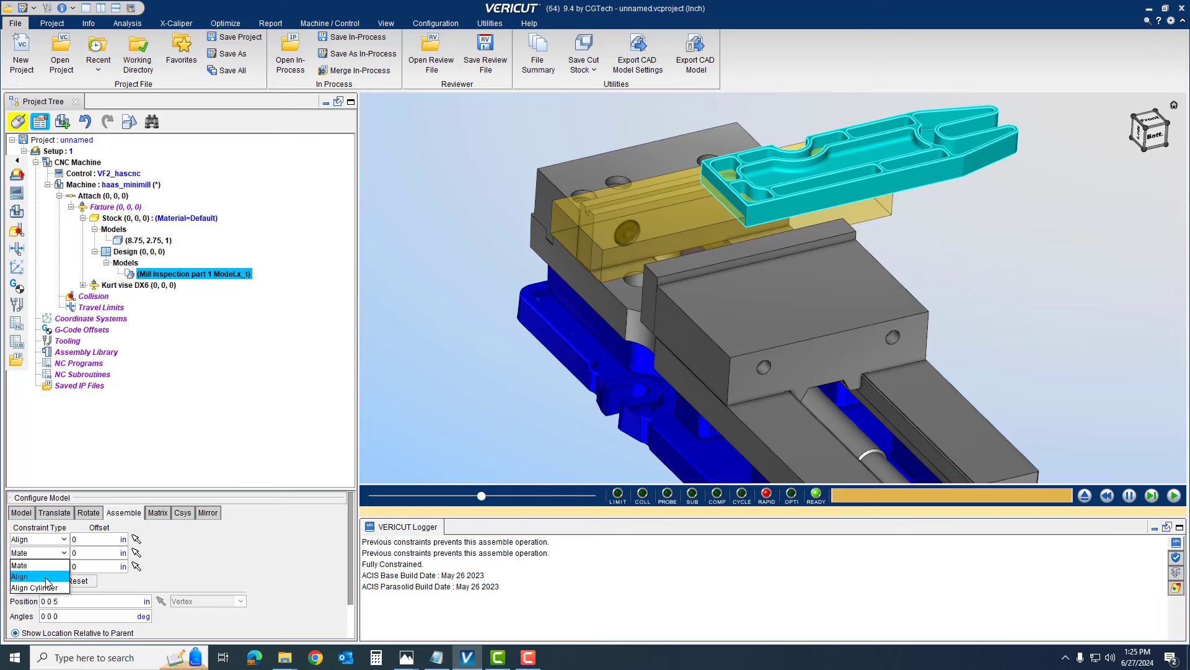
click(46, 577)
click(64, 566)
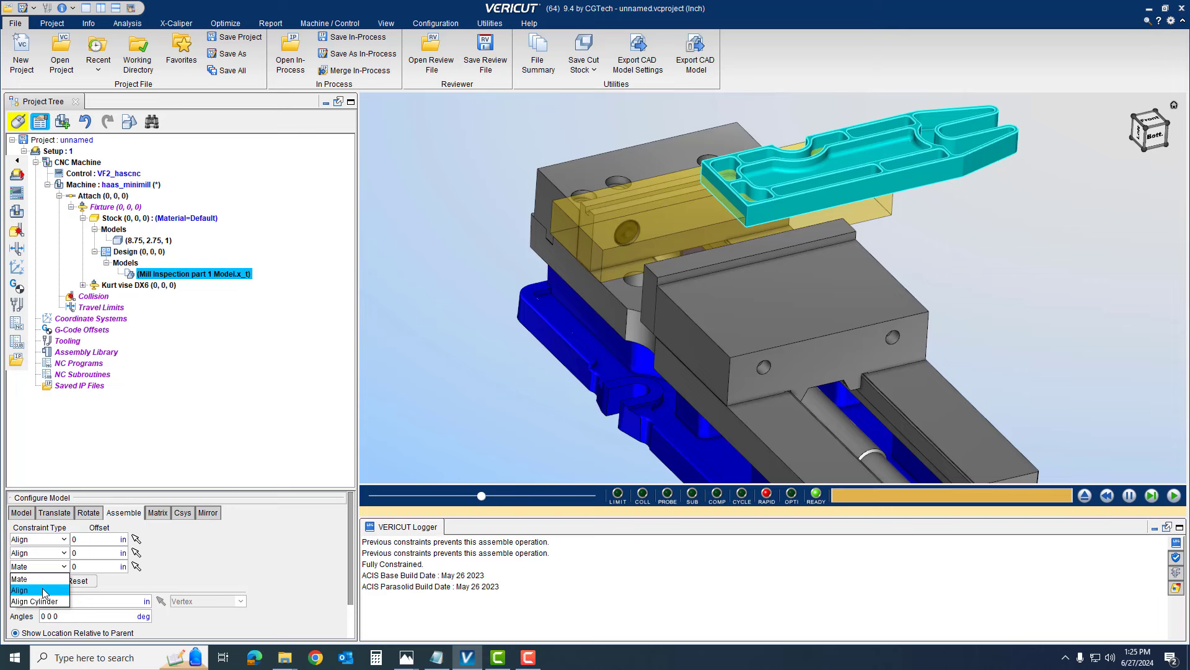
click(44, 591)
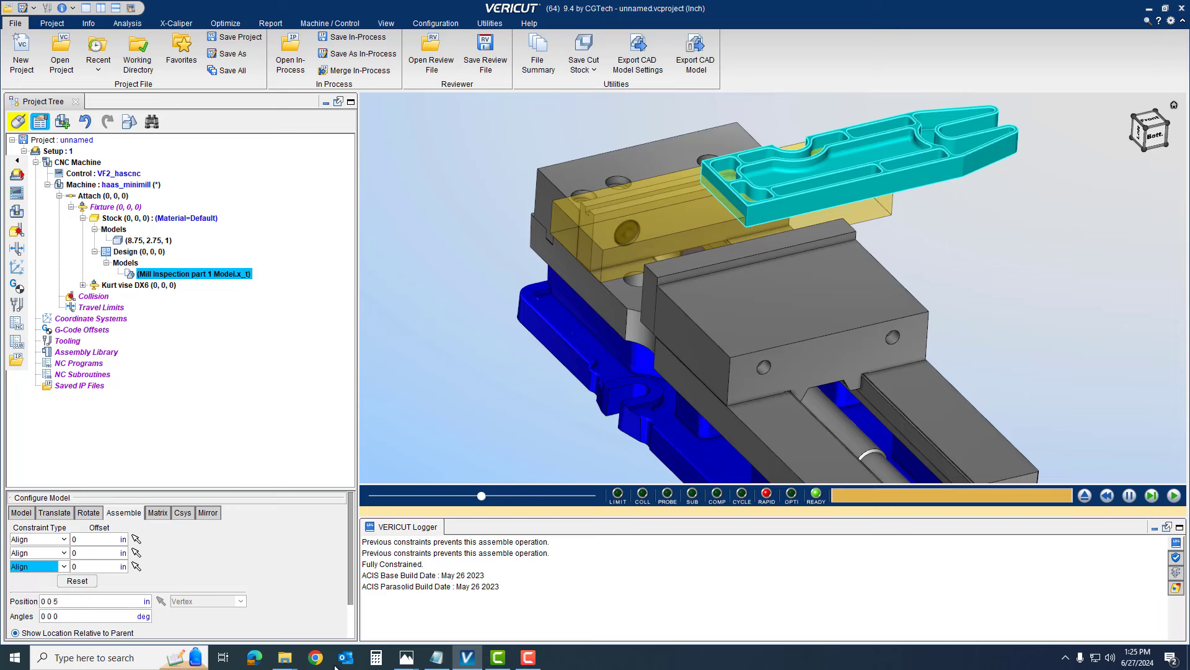
Check the part offsets in the MILL INSPECTION PART 1.txt notes in Notepad and the Vericut Video offset.PNG picture in Photos.
click(433, 665)
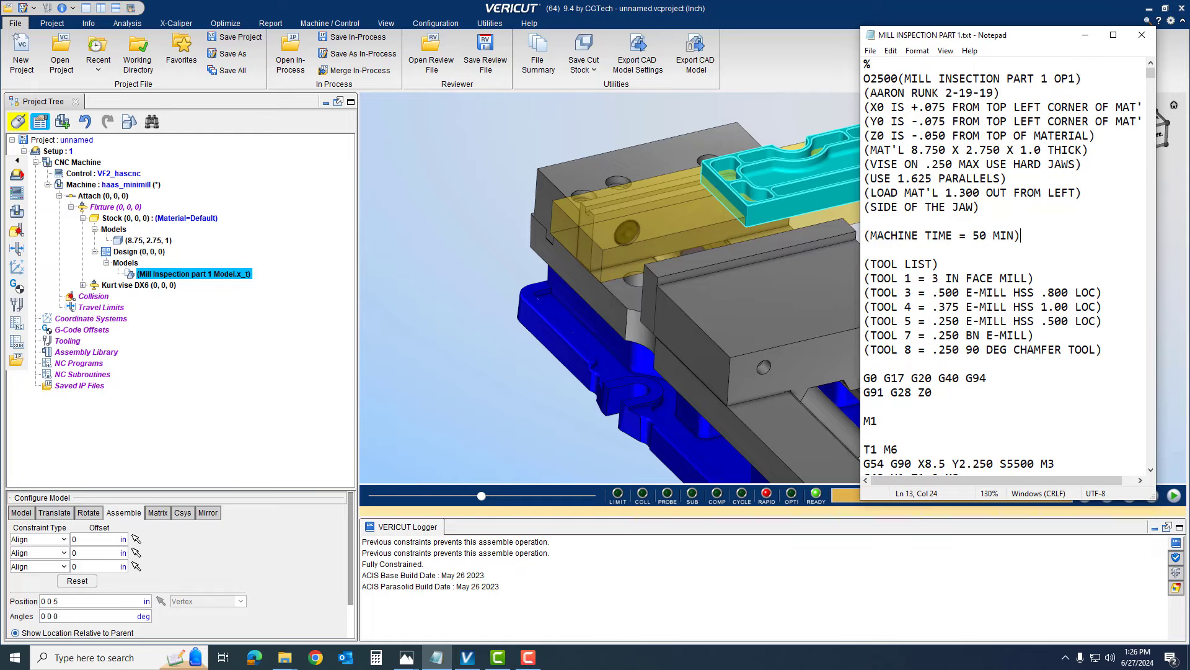
click(407, 657)
double_click(404, 73)
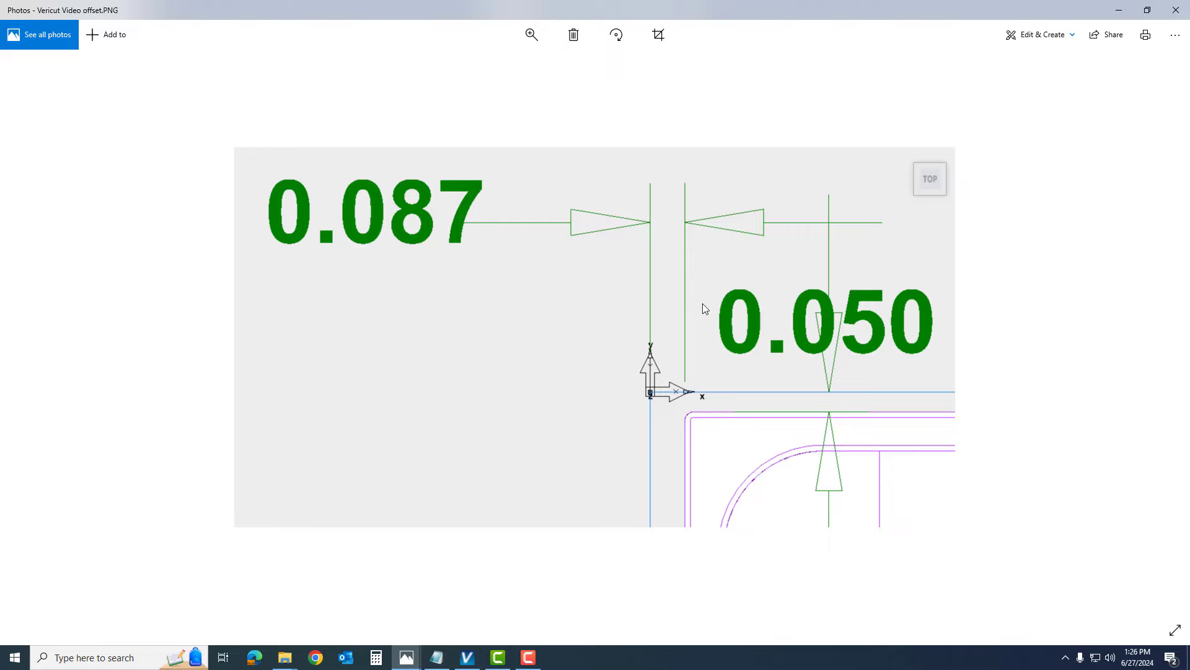
drag(722, 10, 1189, 279)
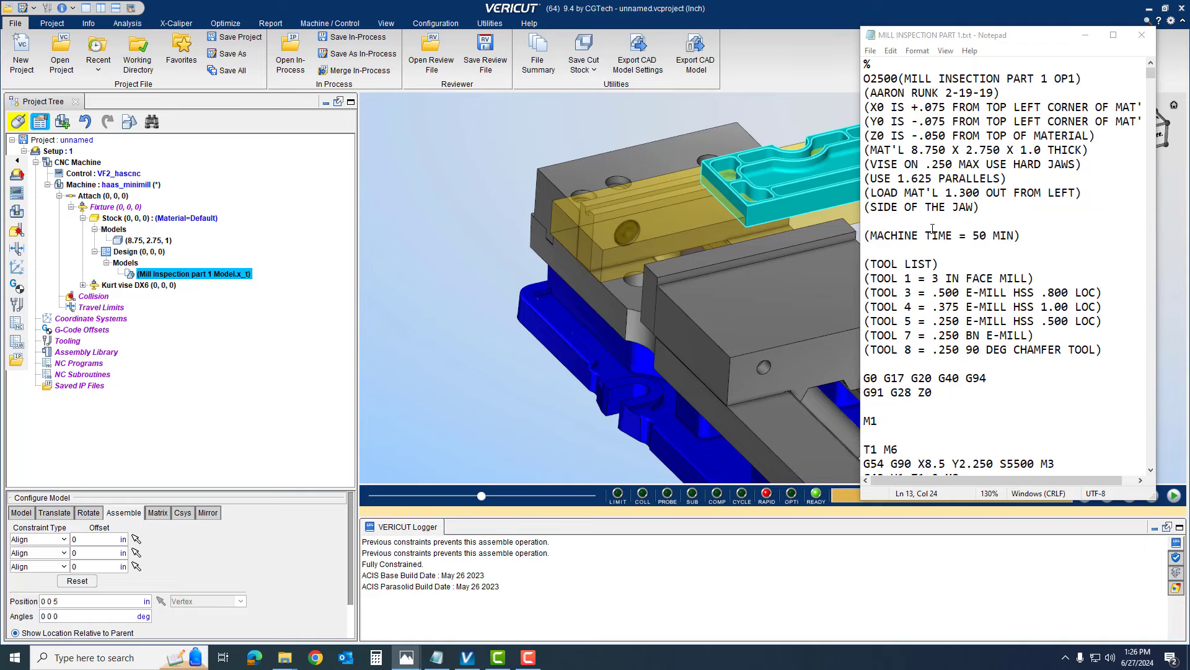
click(1085, 36)
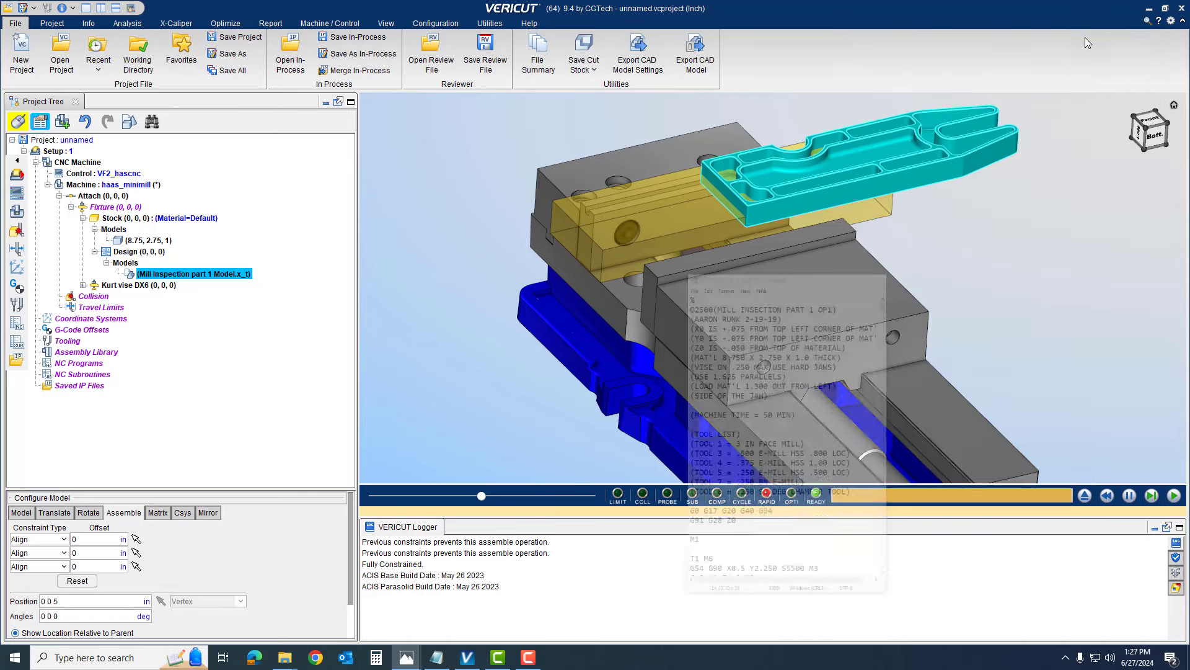
Align the left end face of the design model with the stock's left end face as the first assembly constraint.
scroll(728, 166, up, 2)
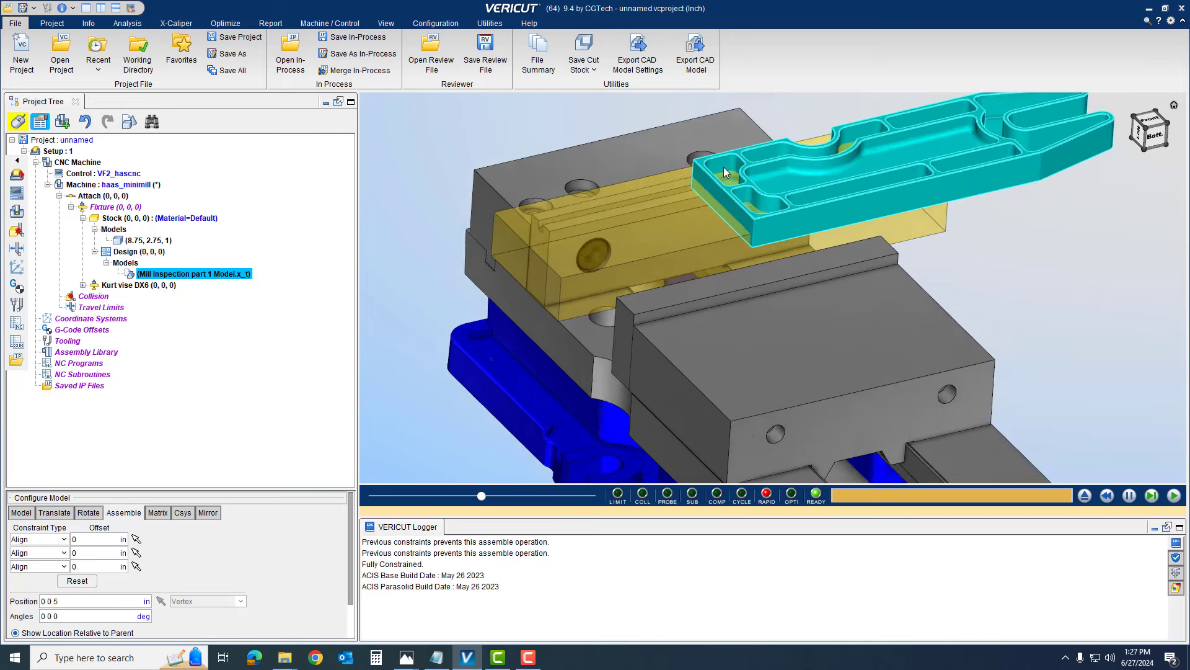
scroll(724, 166, up, 3)
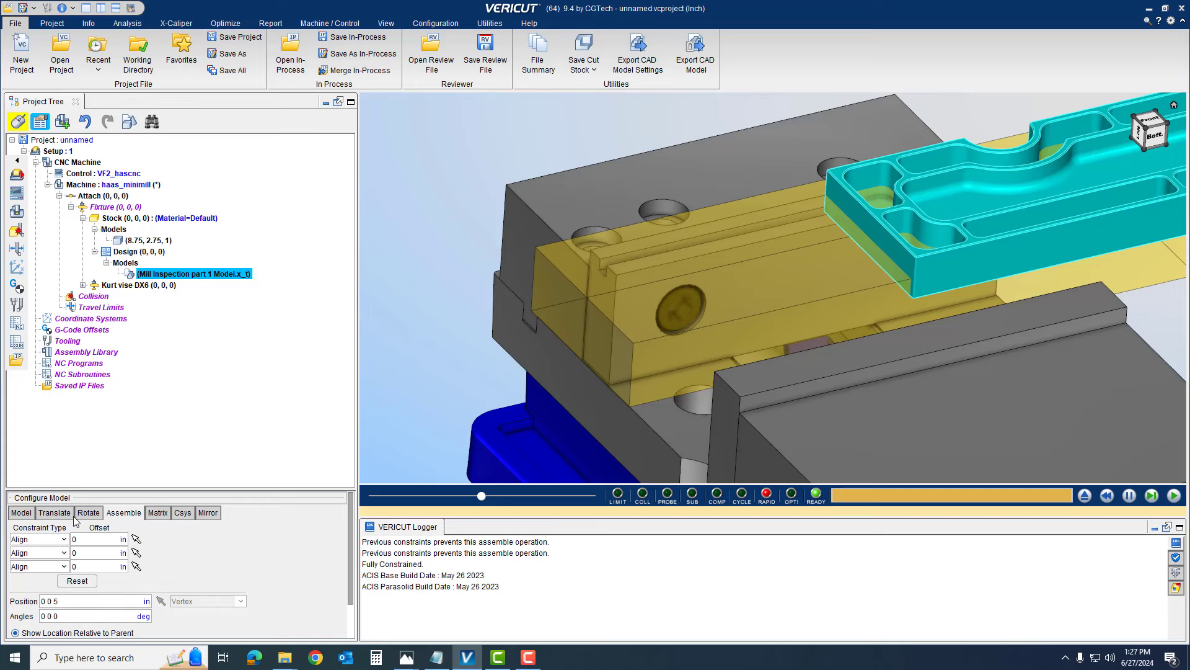
click(136, 539)
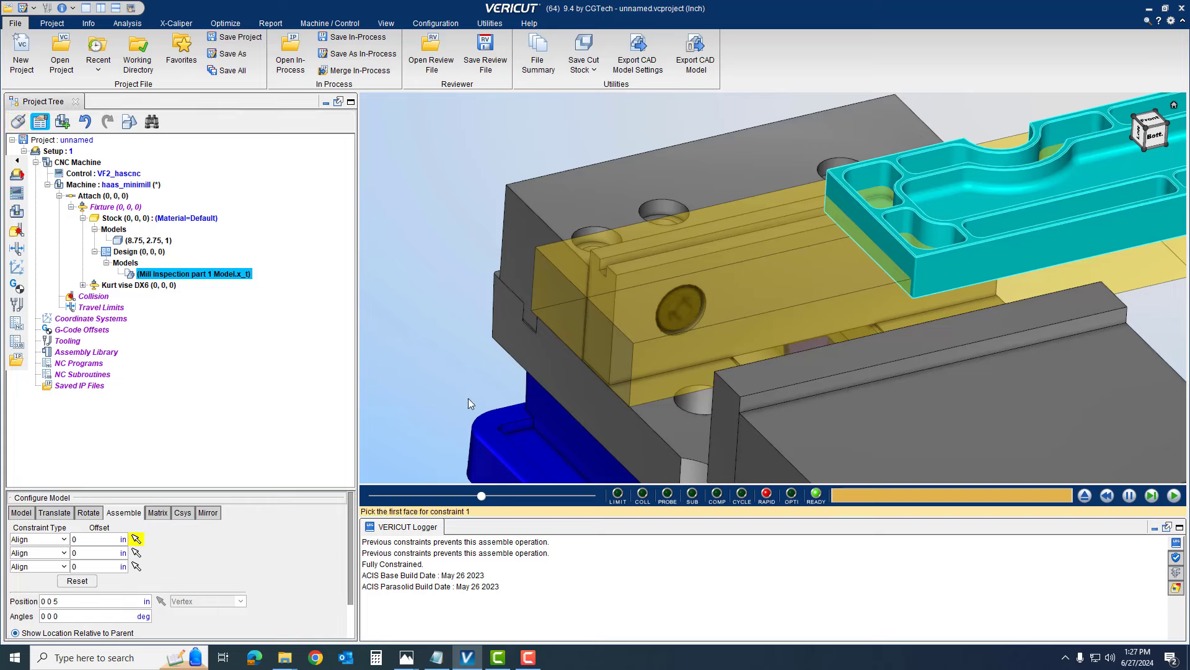
click(869, 218)
click(584, 308)
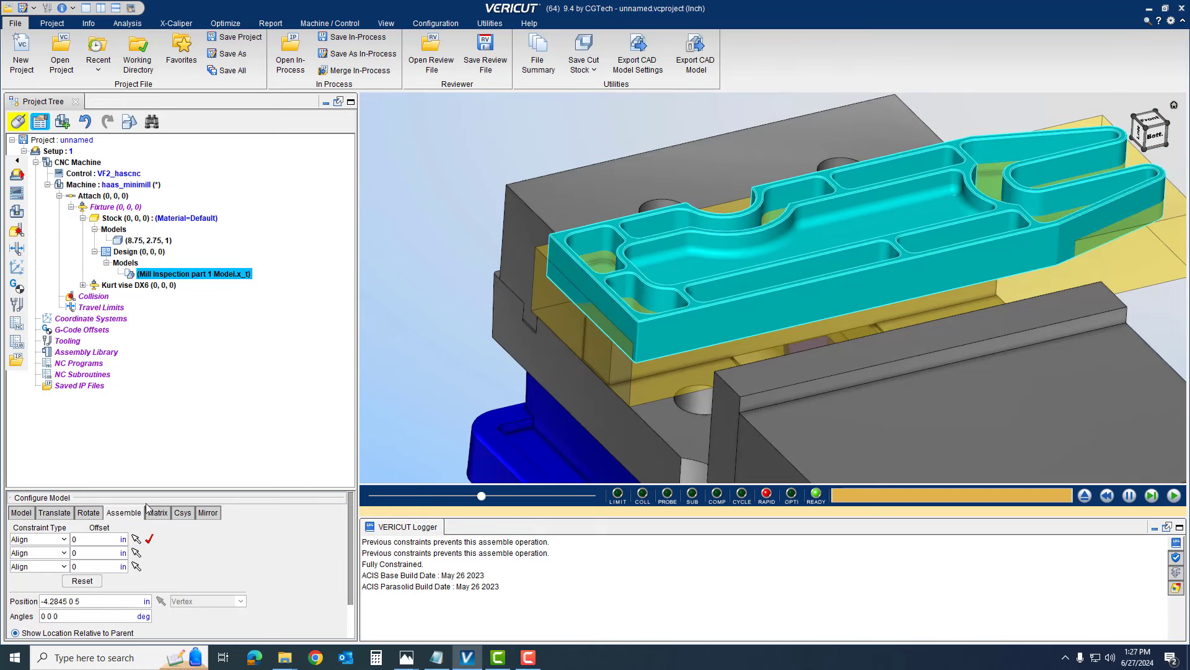
Set the first assembly constraint's offset to -0.087 in.
double_click(83, 537)
text(.087)
key(Tab)
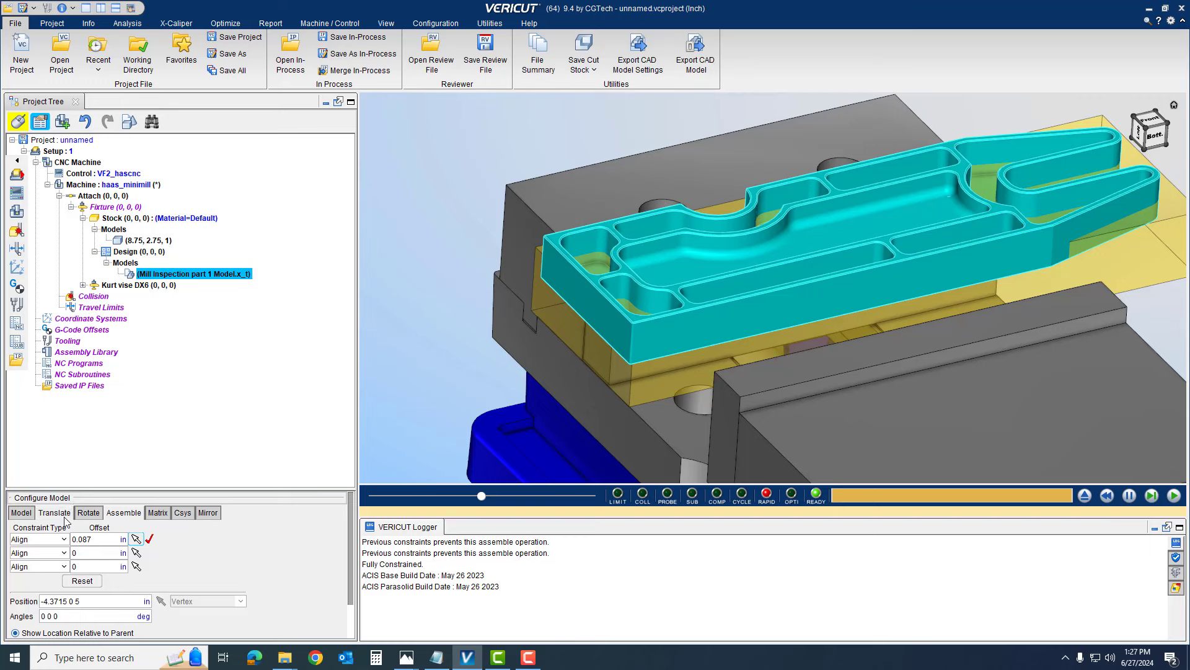
click(72, 538)
click(80, 541)
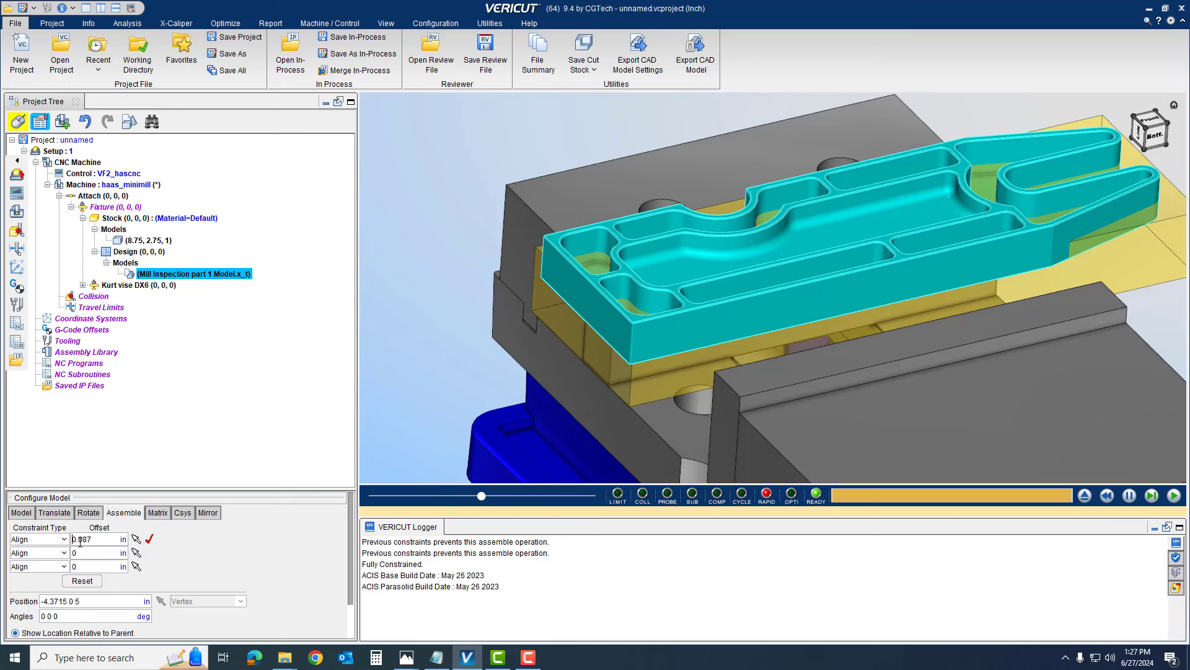
text(-)
key(Return)
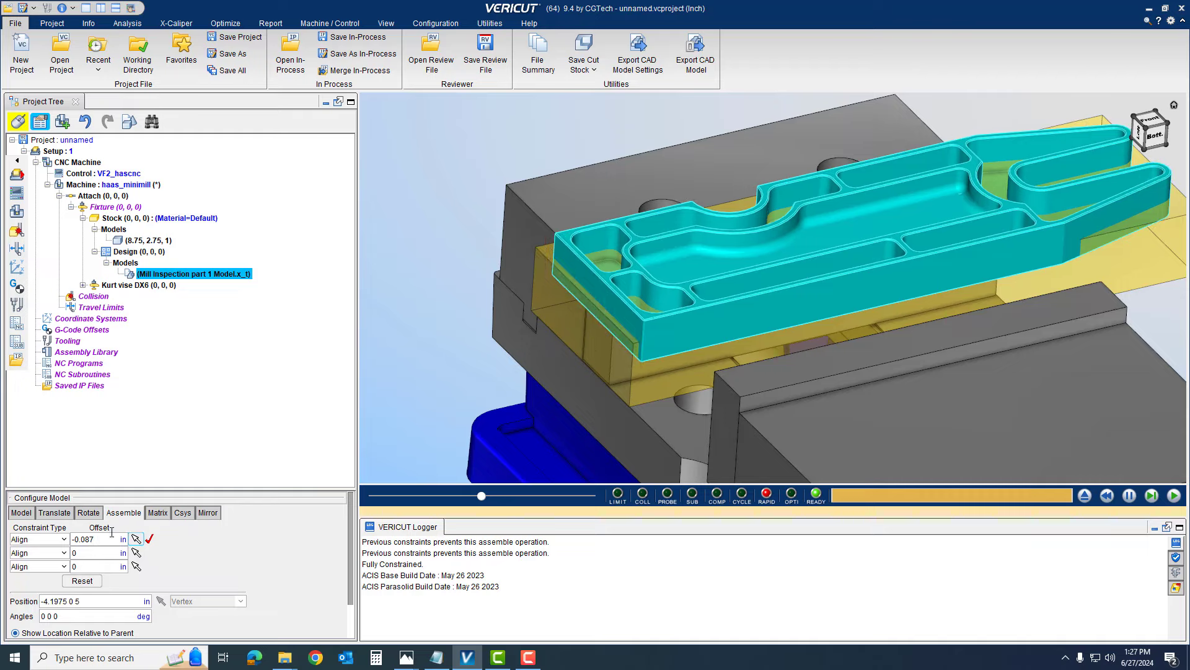
Align the design model's rear side face with the stock's rear side face as the second constraint, with an offset of -0.05 in.
mouse_move(651, 302)
middle_down()
mouse_move(620, 415)
mouse_move(641, 377)
mouse_move(576, 334)
mouse_move(567, 353)
mouse_move(589, 329)
middle_up()
click(136, 553)
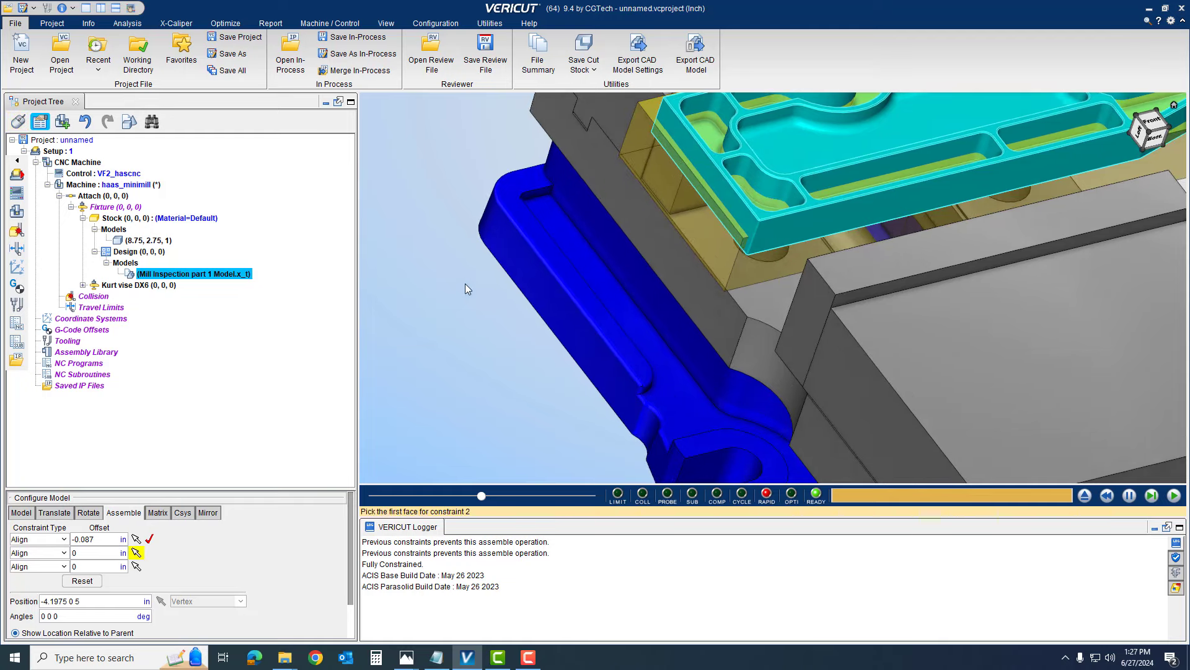
middle_drag(612, 191, 731, 311)
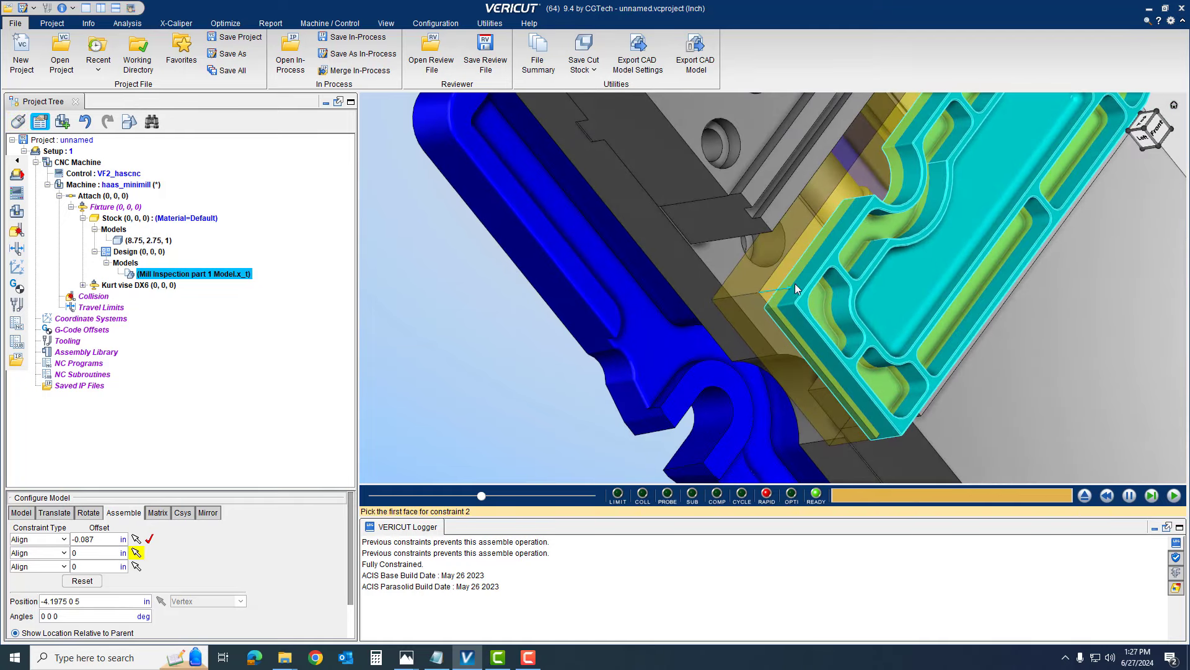
click(769, 291)
click(752, 283)
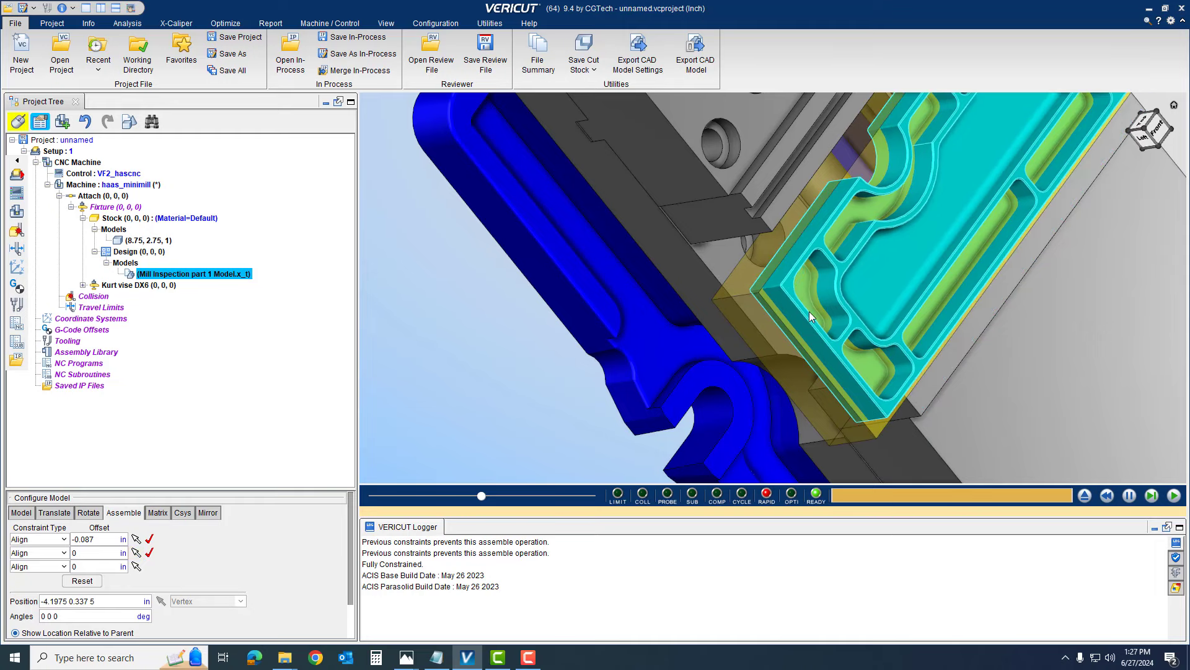
click(109, 552)
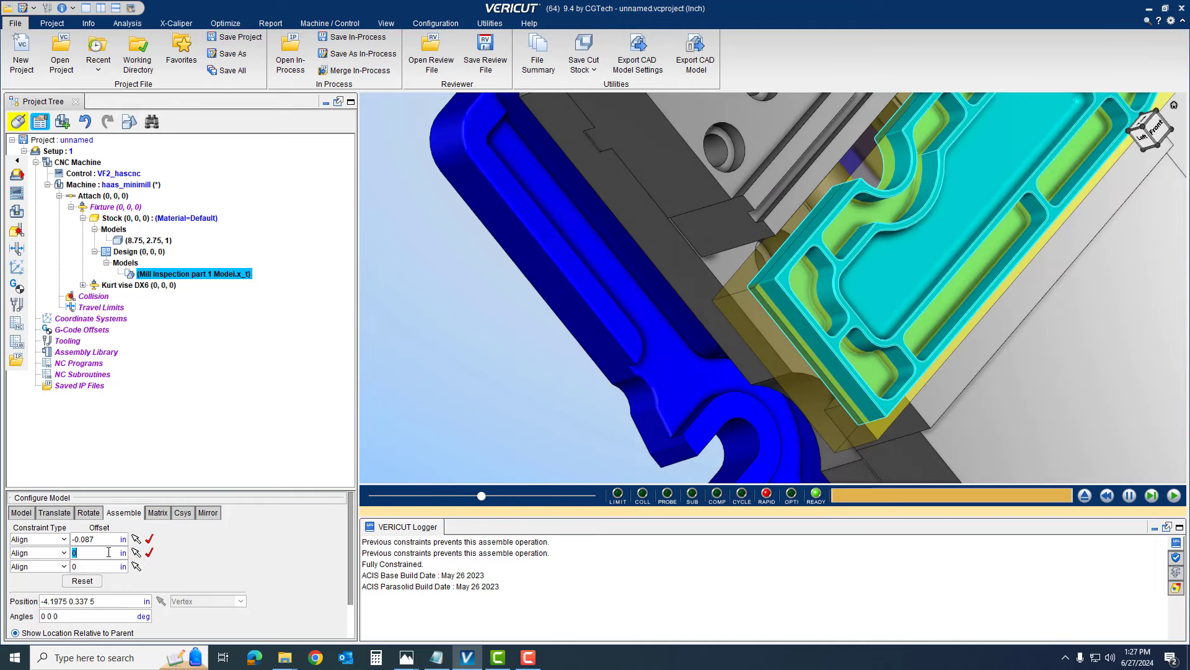
text(-.050)
key(Return)
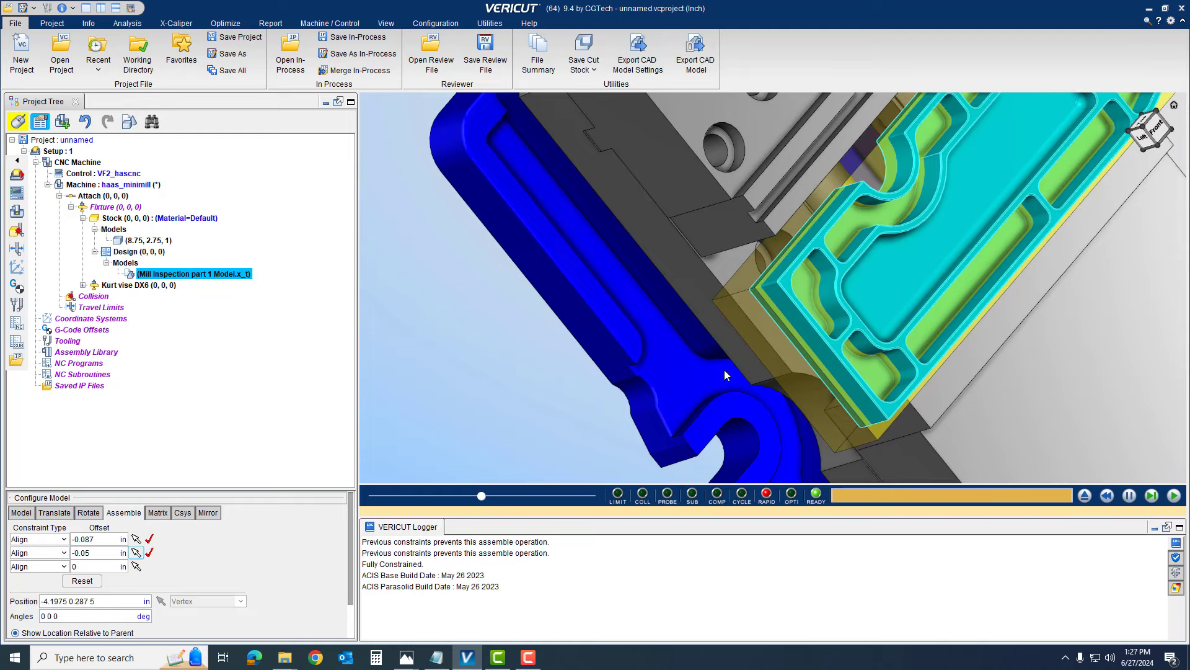
Align the design model's top face with the stock's top face as the third assembly constraint.
middle_drag(769, 342, 723, 287)
middle_drag(682, 266, 641, 143)
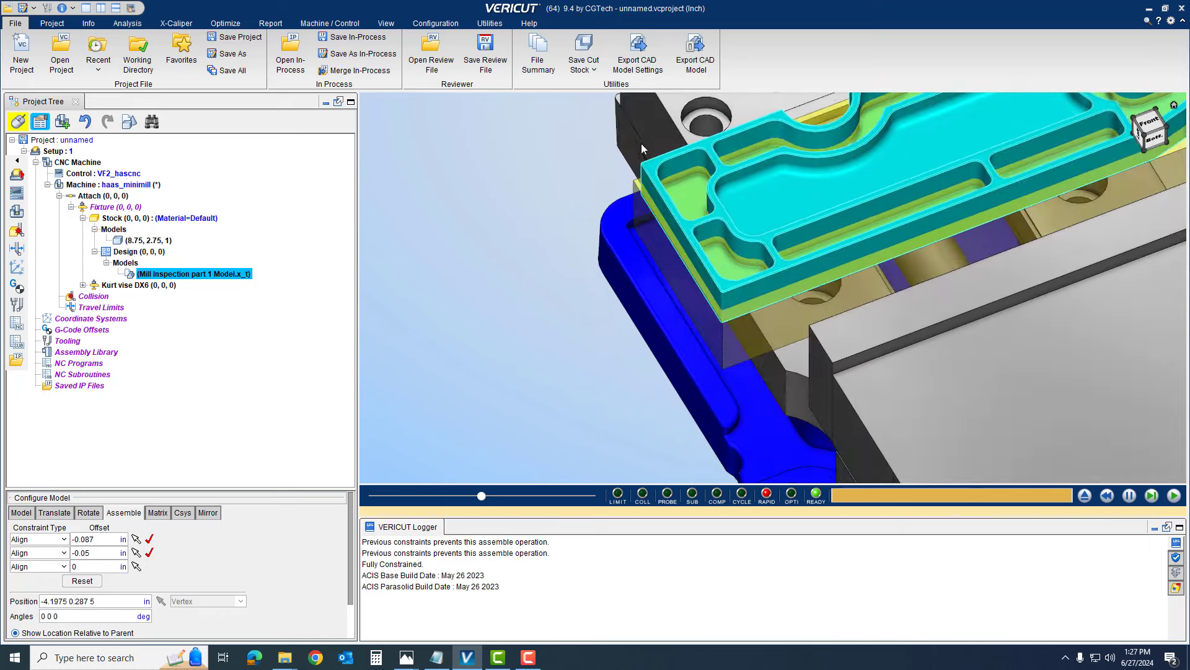
scroll(615, 189, up, 6)
middle_drag(677, 199, 720, 225)
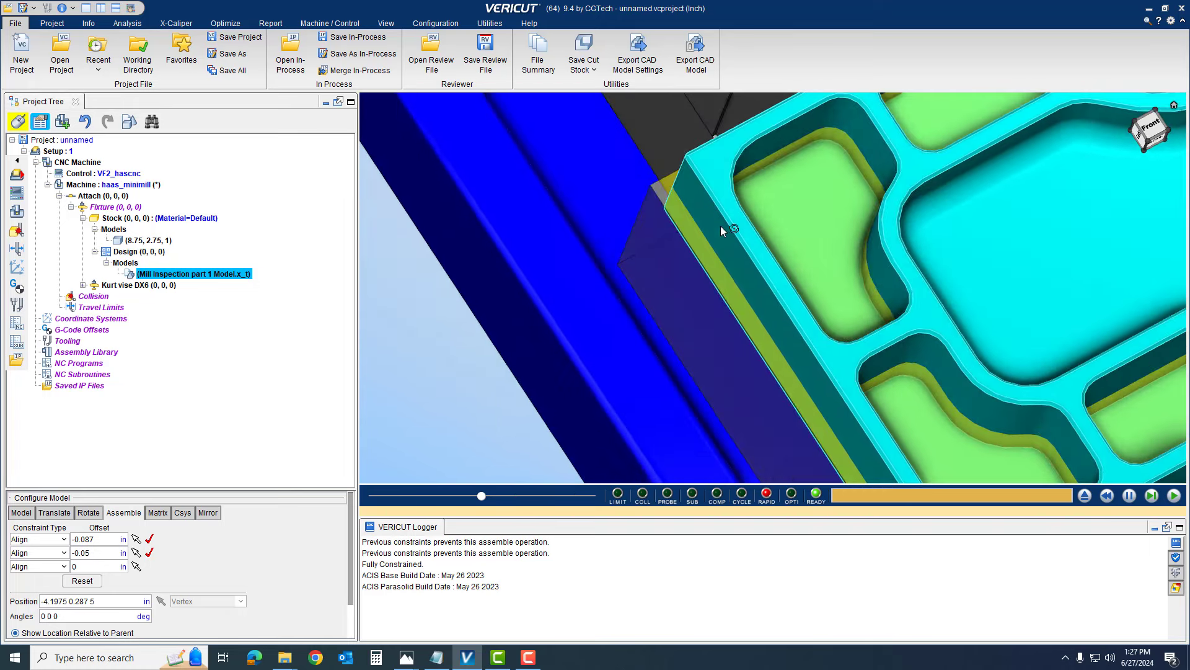
click(135, 566)
click(708, 159)
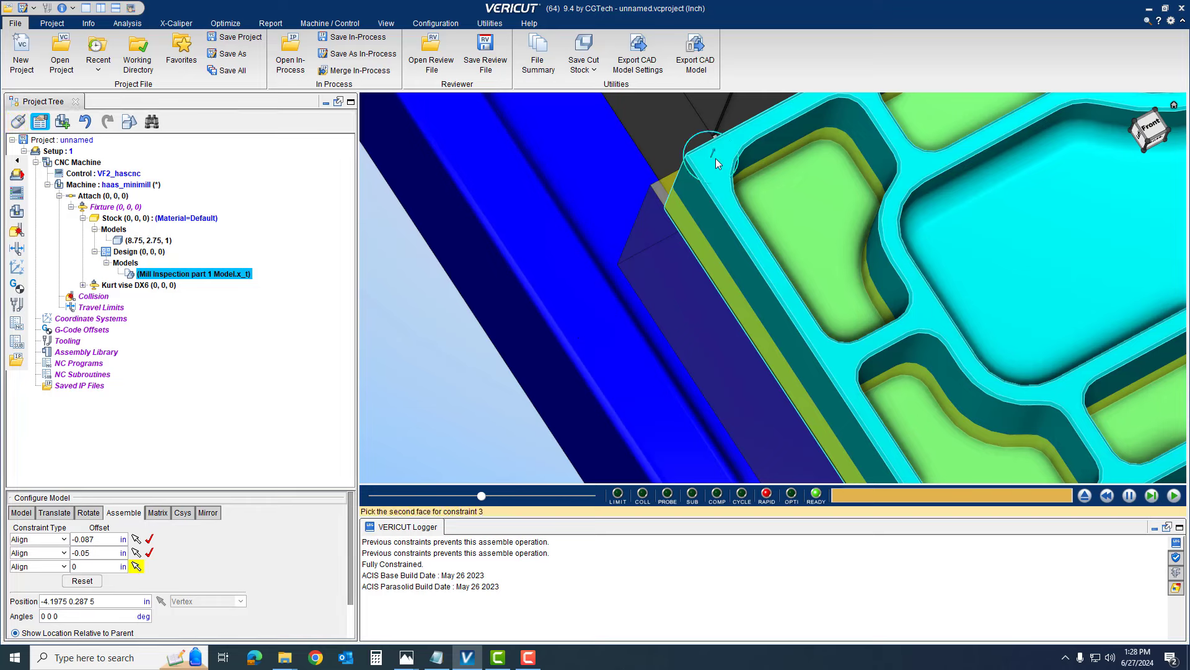
click(661, 187)
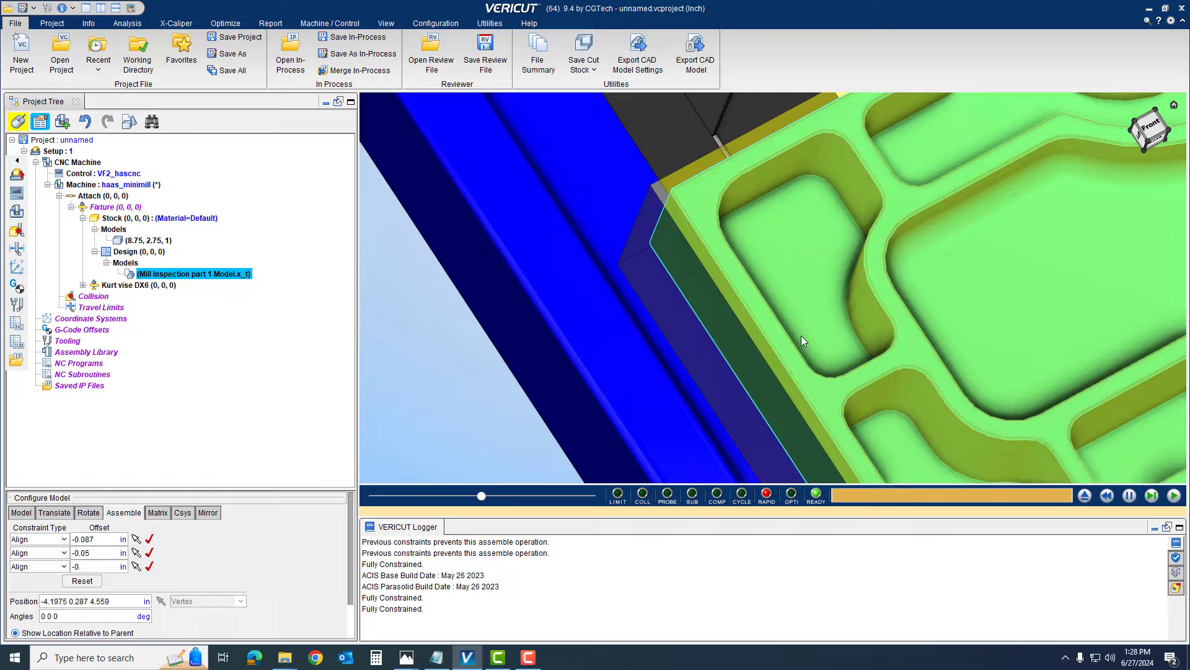
Examine the margins between the design model and the stock edges from several angles and in the Front view.
middle_drag(801, 336, 725, 195)
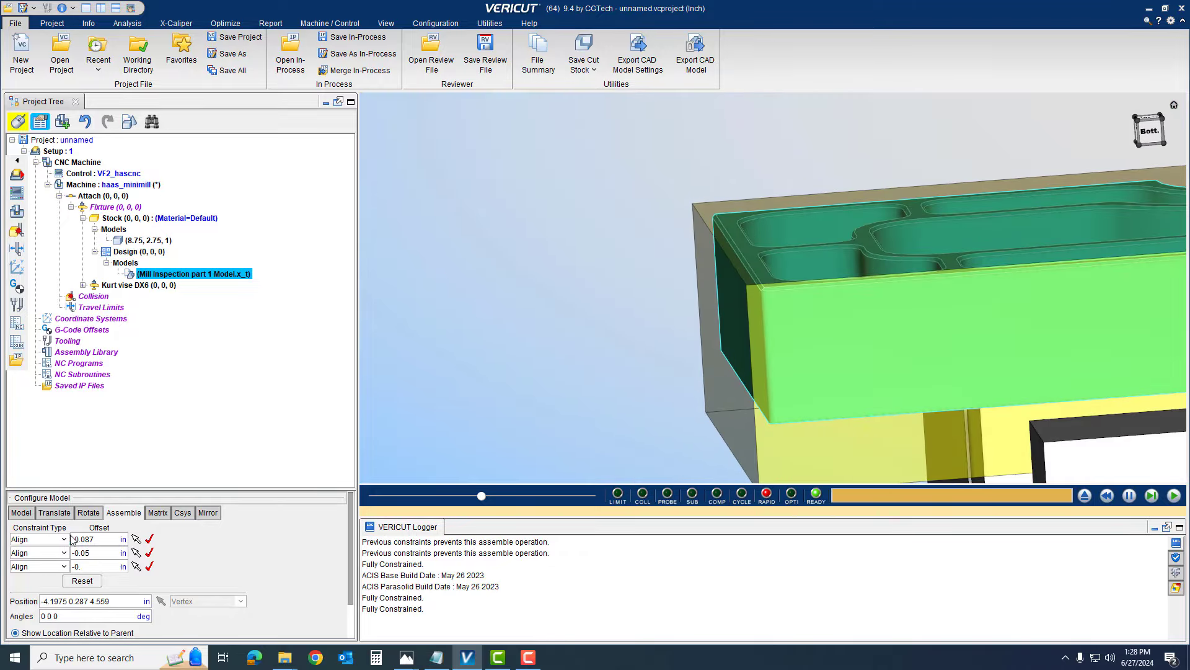
mouse_move(731, 264)
middle_down()
mouse_move(818, 247)
mouse_move(776, 248)
mouse_move(748, 408)
middle_up()
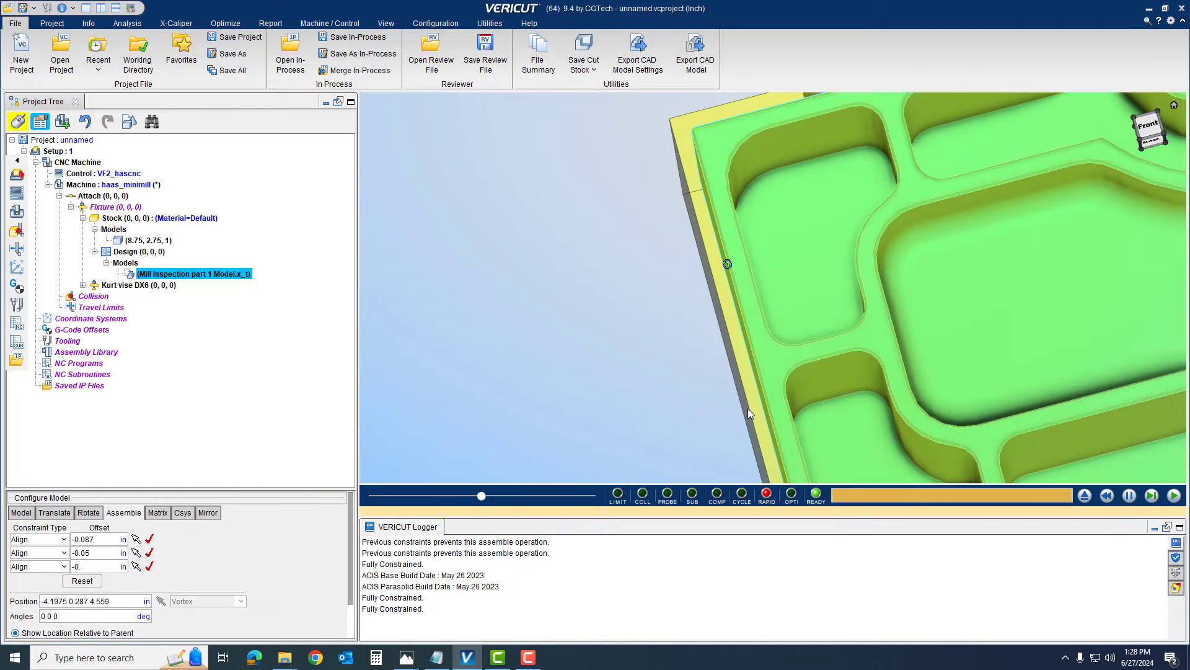
click(1150, 144)
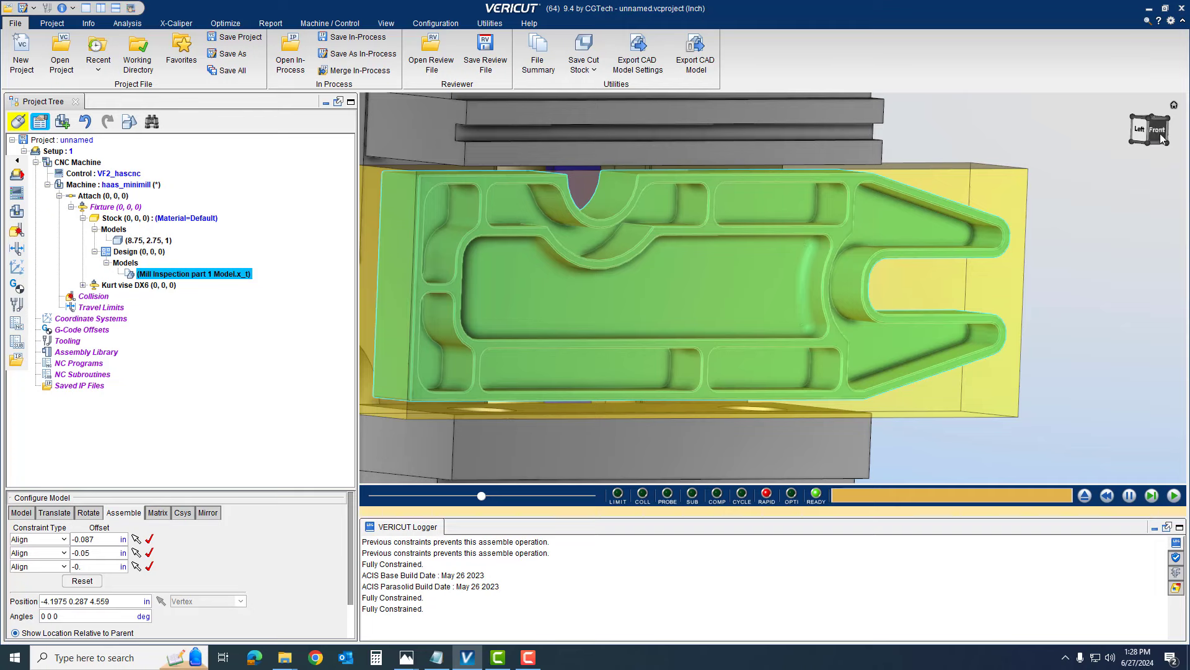
click(1158, 132)
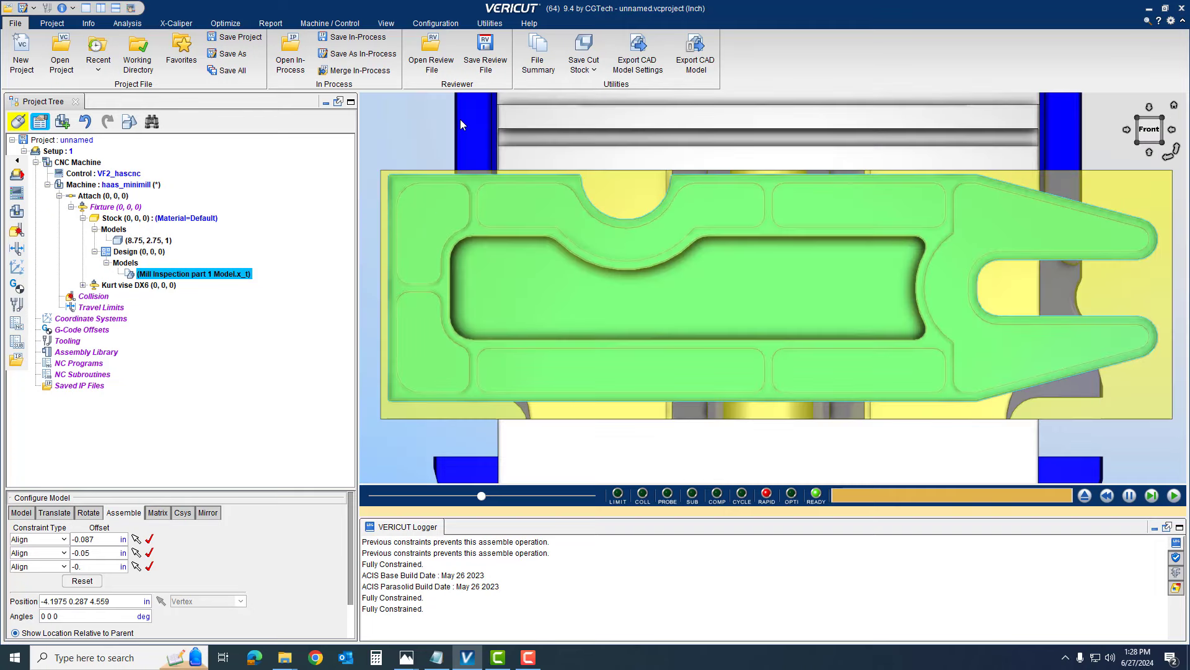
drag(460, 119, 361, 225)
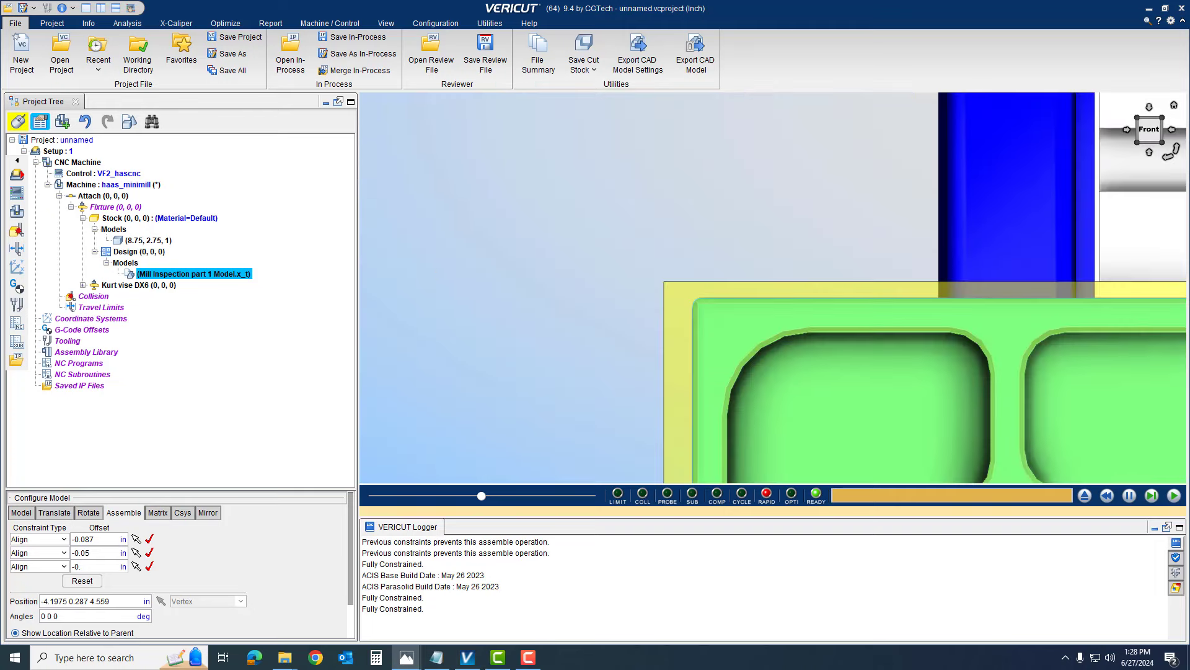
mouse_move(1189, 260)
mouse_down()
mouse_move(439, 93)
mouse_move(308, 48)
mouse_move(277, 52)
mouse_move(1189, 186)
mouse_up()
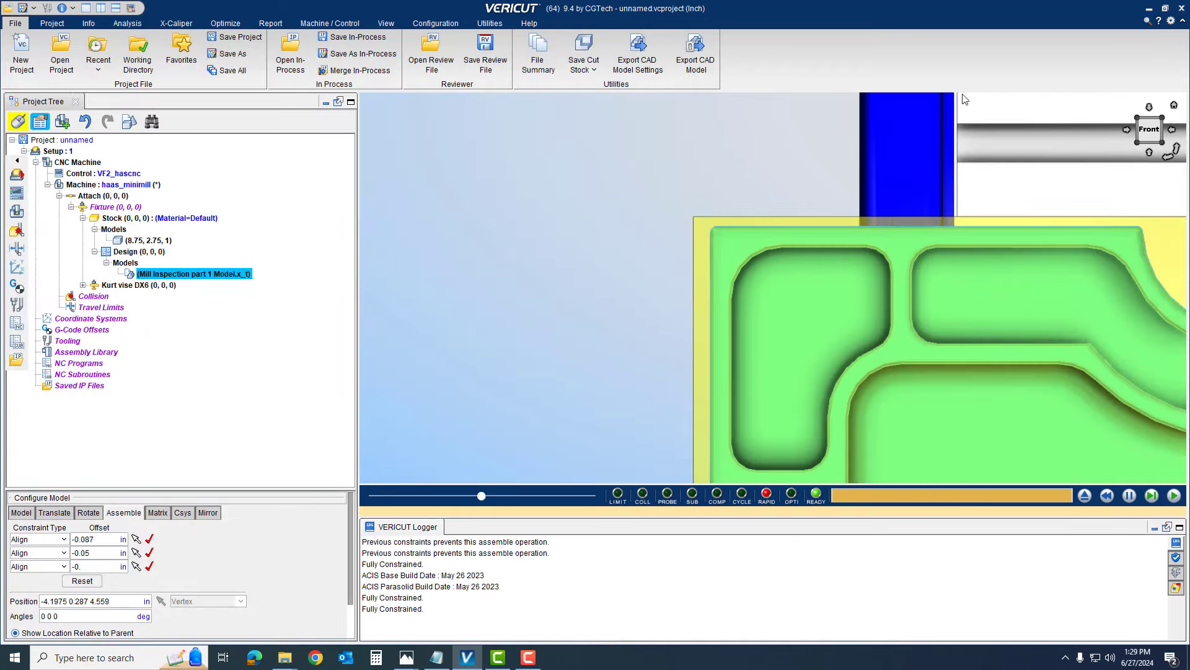
click(1175, 106)
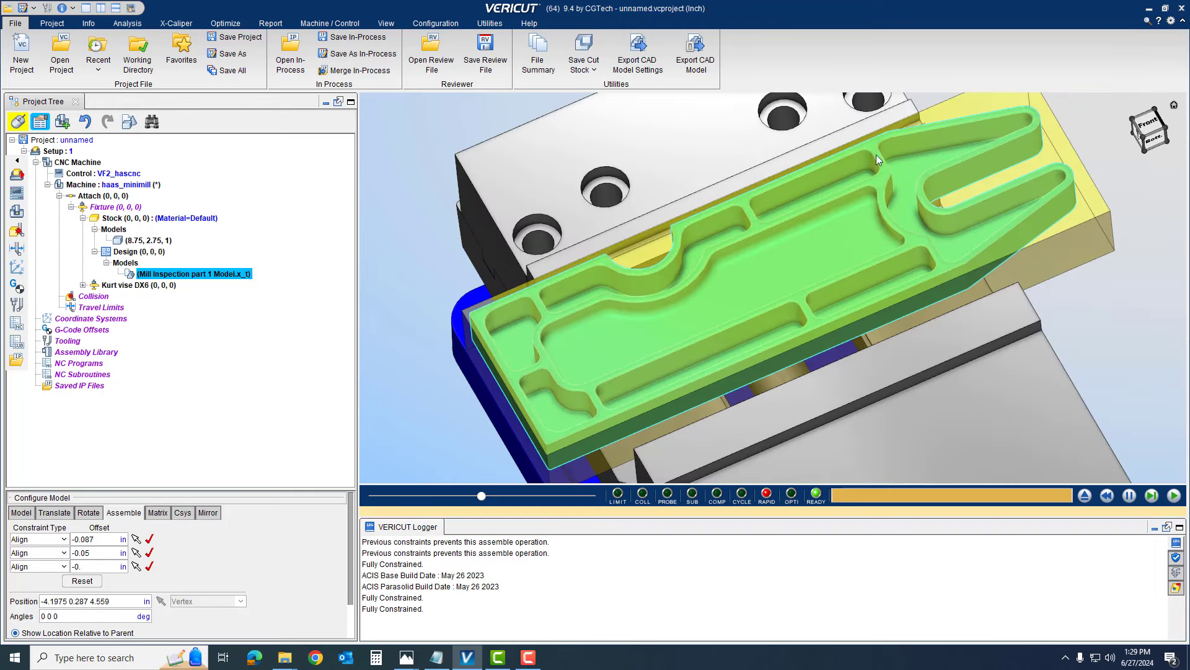
Recheck the offset dimensions in the Photos picture, and add a new coordinate system to the setup.
click(48, 185)
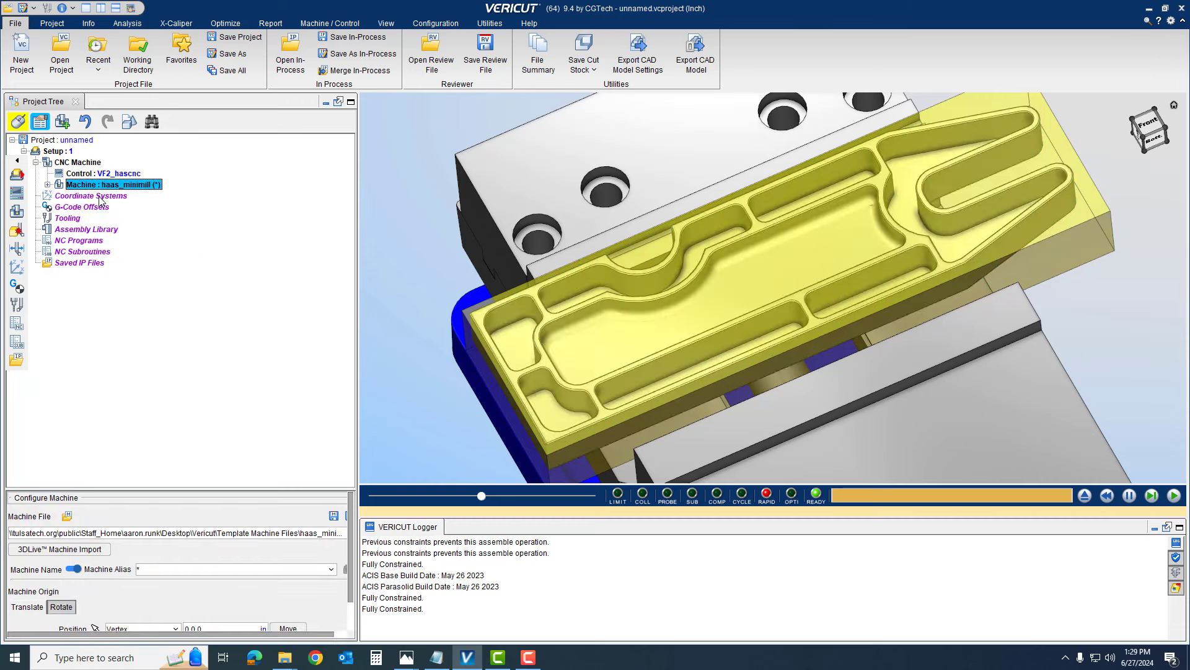
click(99, 196)
key(alt+Tab)
drag(520, 149, 521, 117)
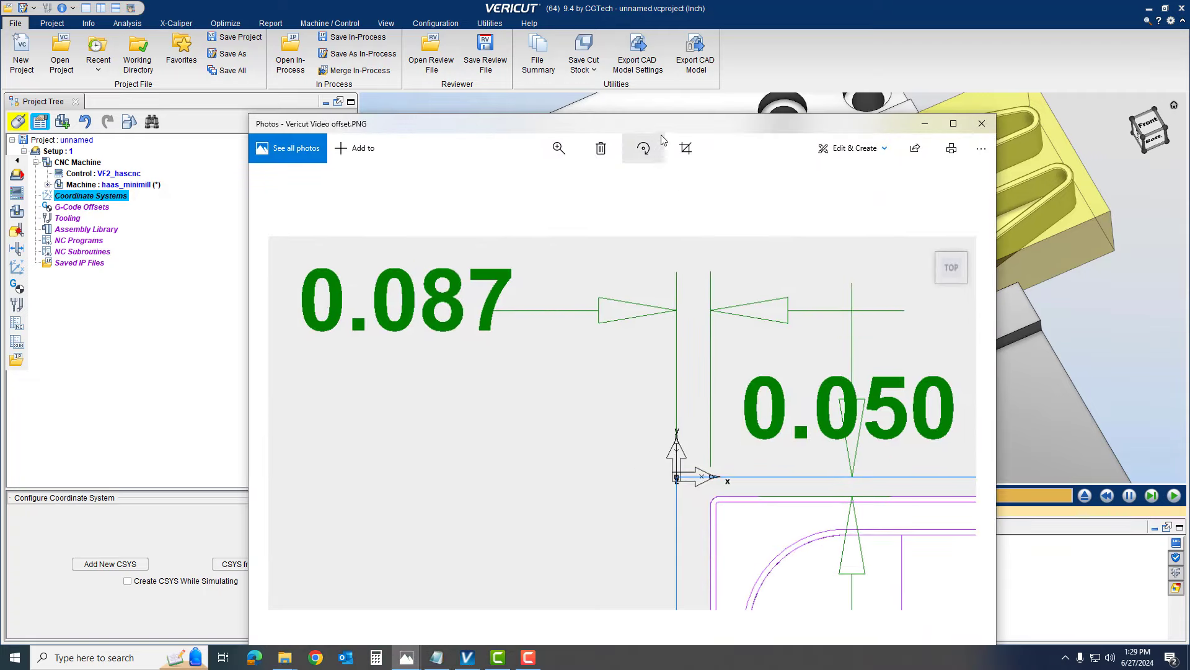
key(alt+Tab)
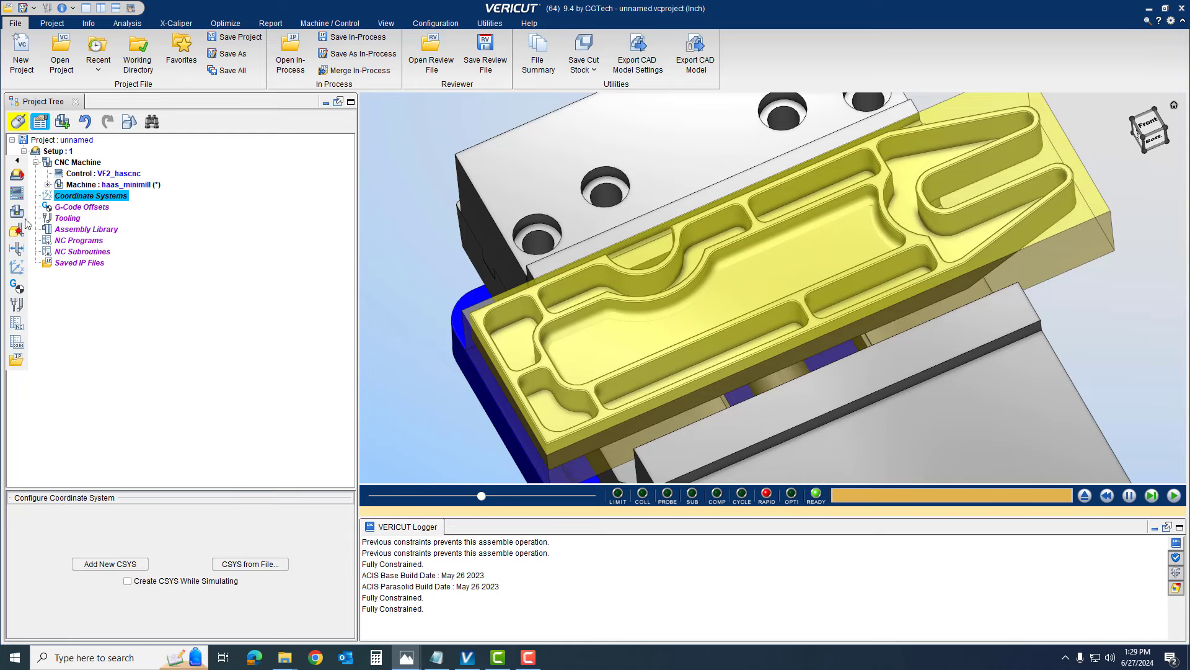
click(97, 570)
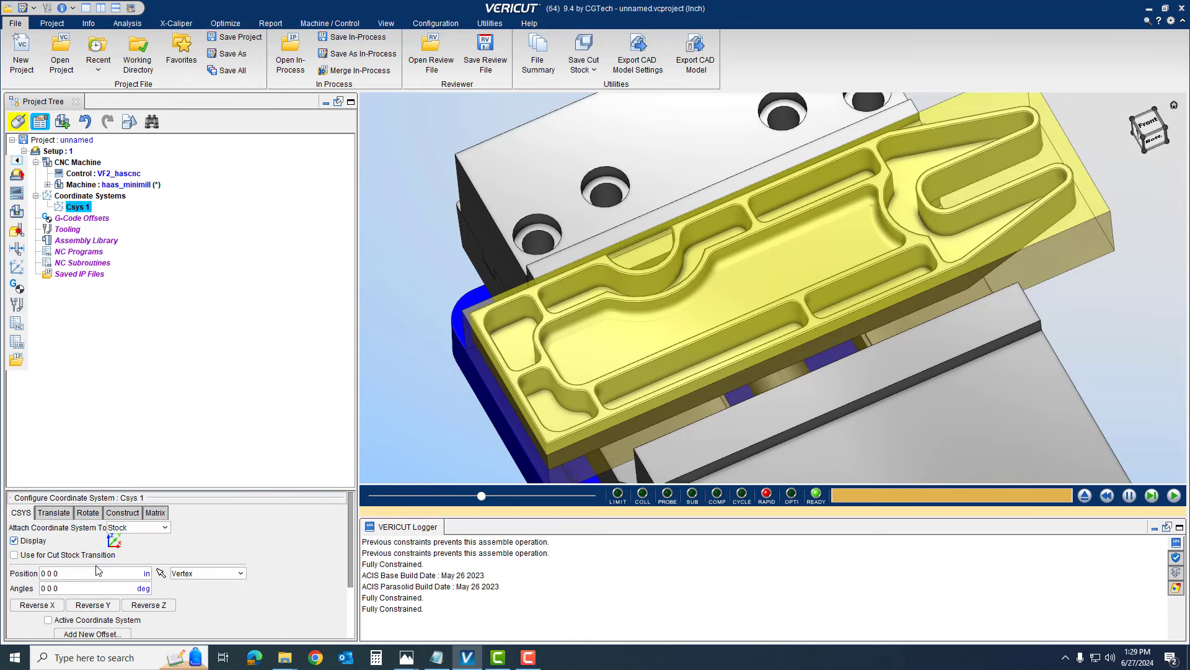
Place the origin of Csys 1 on the vertex at the stock's upper rear left corner.
click(160, 573)
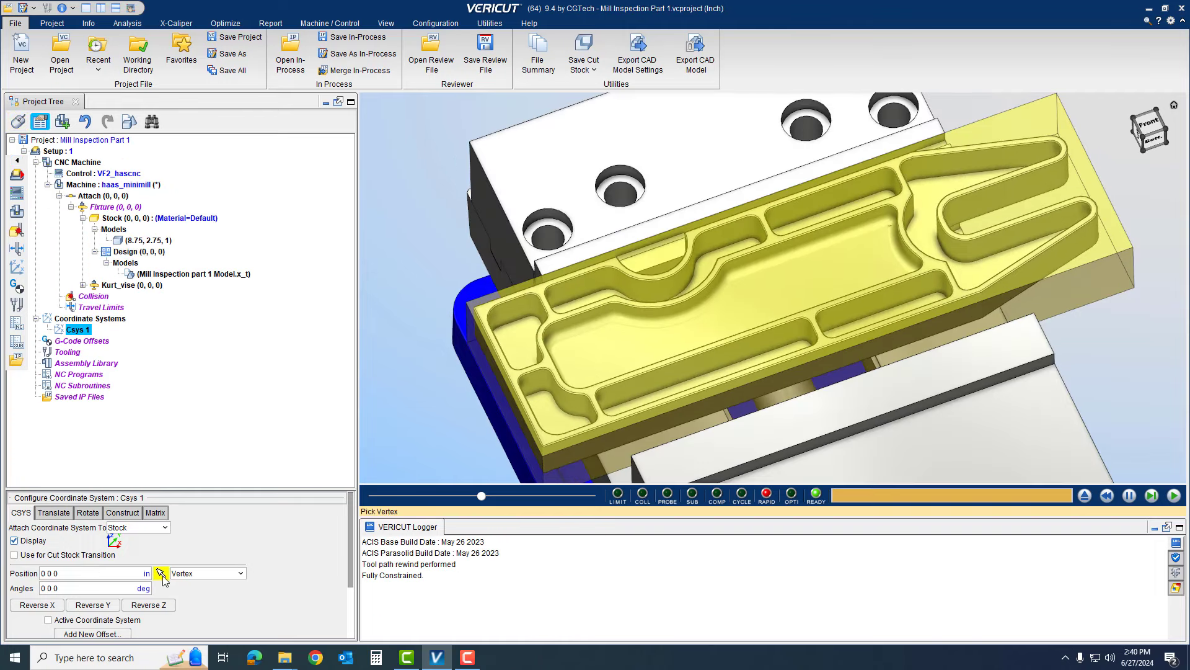
click(467, 303)
scroll(462, 308, up, 5)
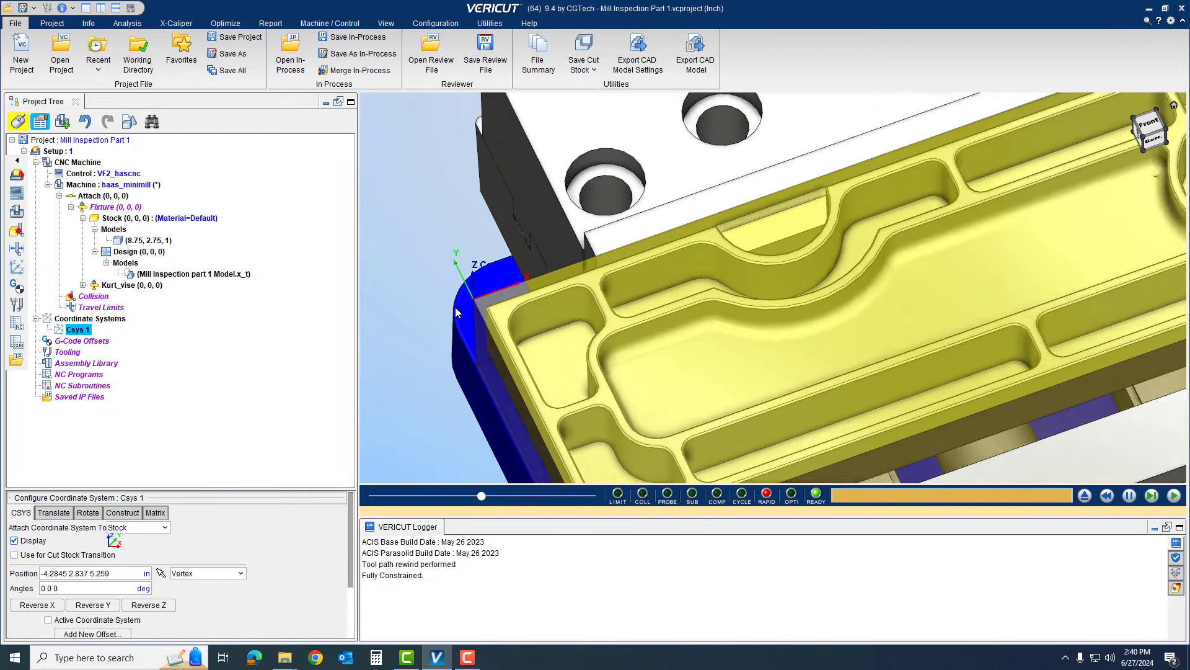
scroll(456, 312, up, 1)
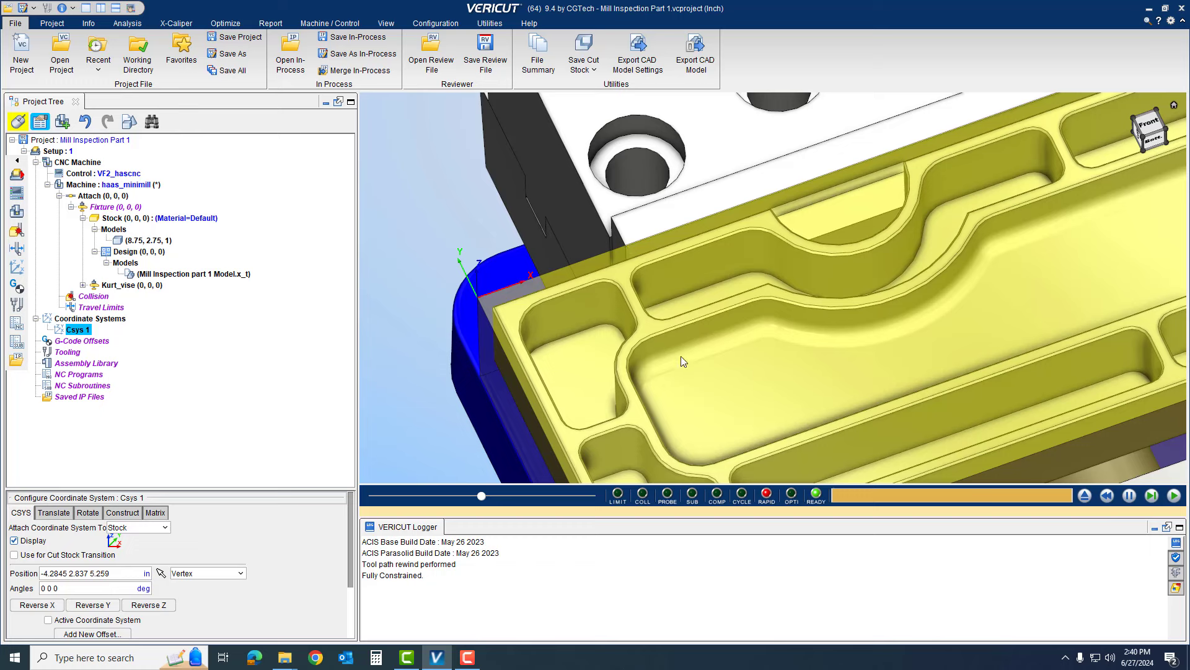
Try translating Csys 1 from 0 0 -0.05 to 0 0 0, and revert the move.
click(57, 514)
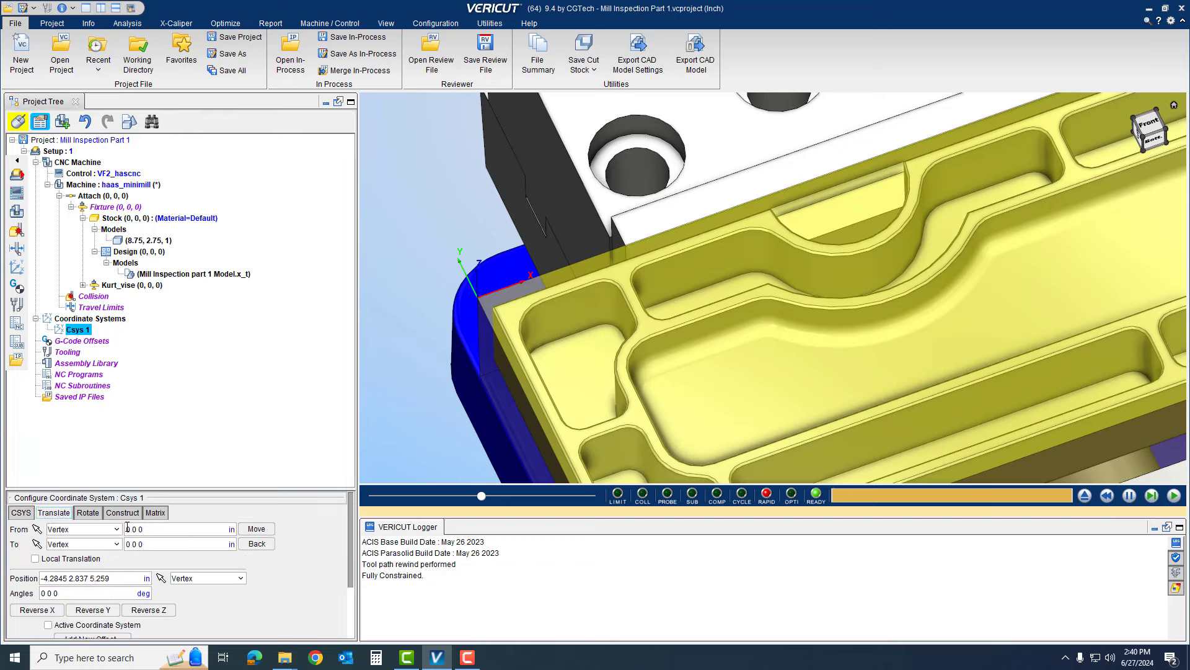
double_click(152, 528)
text(-.050)
click(256, 529)
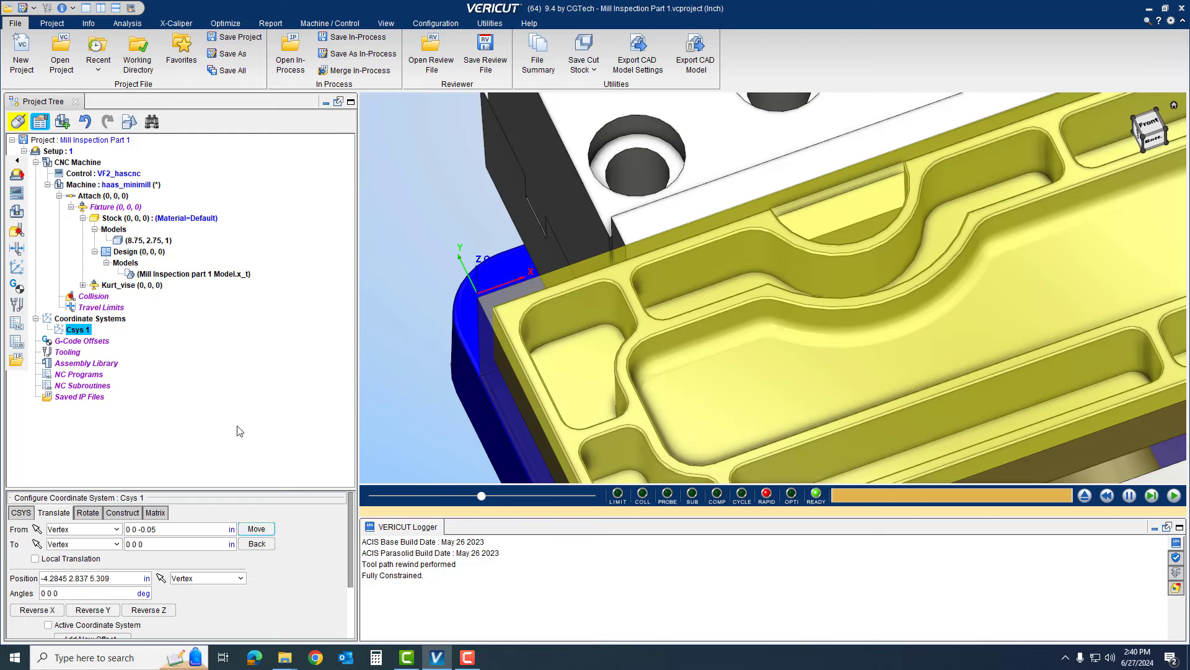
click(256, 544)
Translate Csys 1 from 0 0 0.05 to 0 0 0.
triple_click(142, 528)
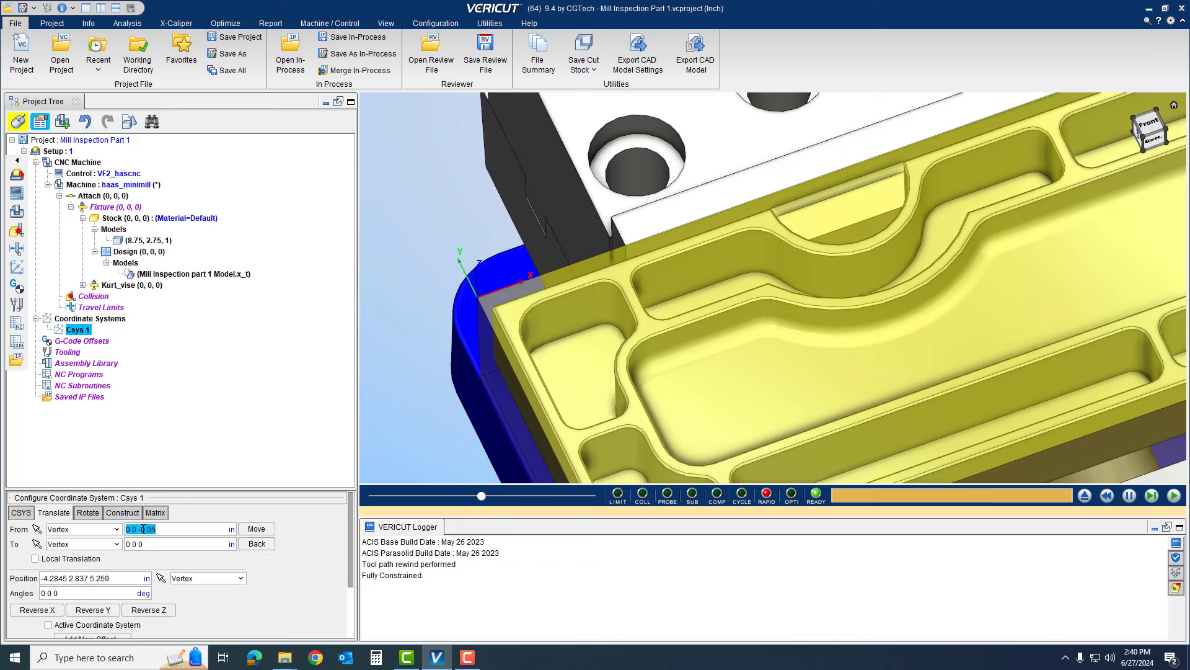
click(141, 529)
key(BackSpace)
click(257, 529)
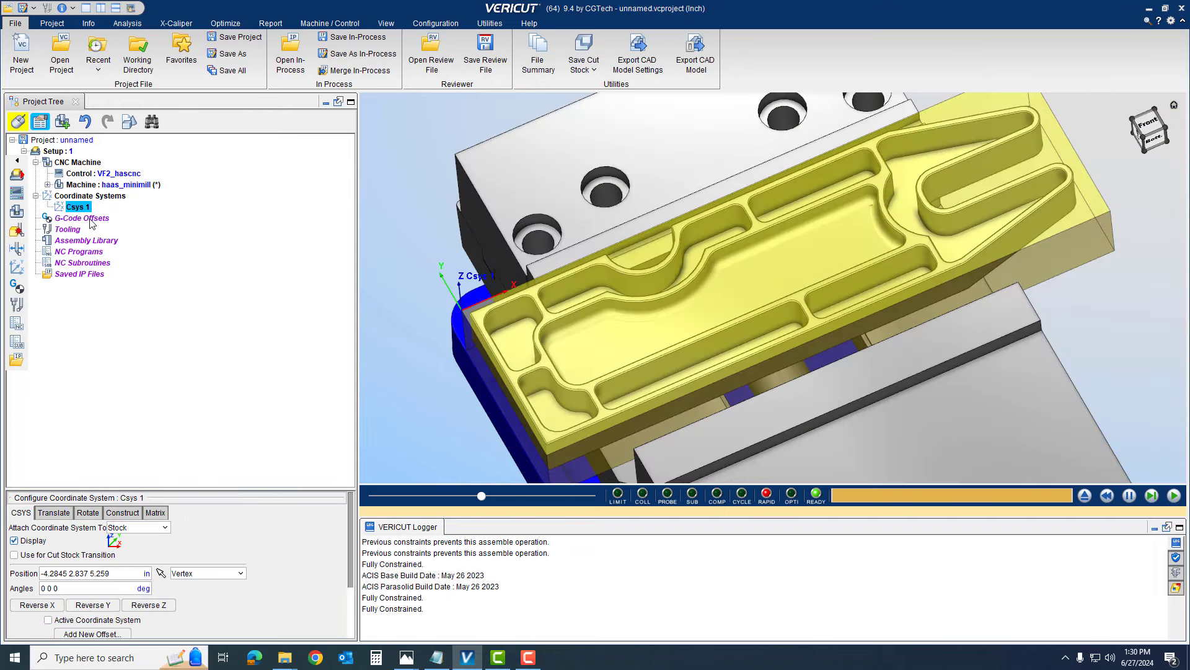
Add a work offset with register 54 from the Spindle to the coordinate system Csys 1.
click(91, 222)
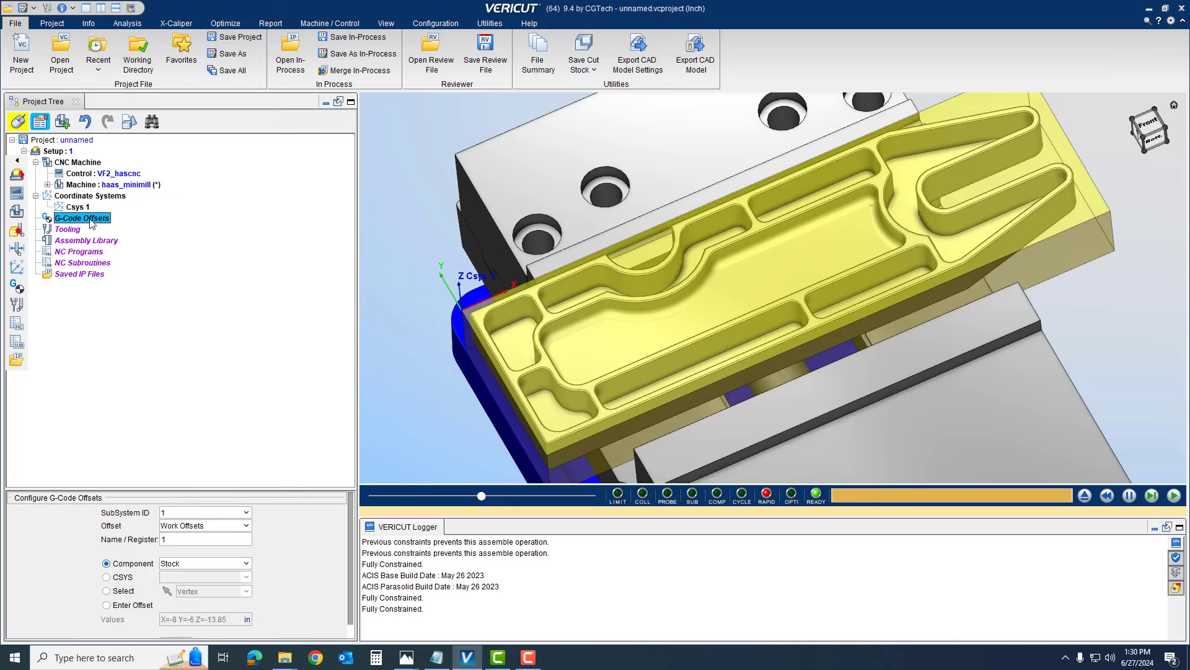
double_click(184, 541)
text(54)
click(108, 578)
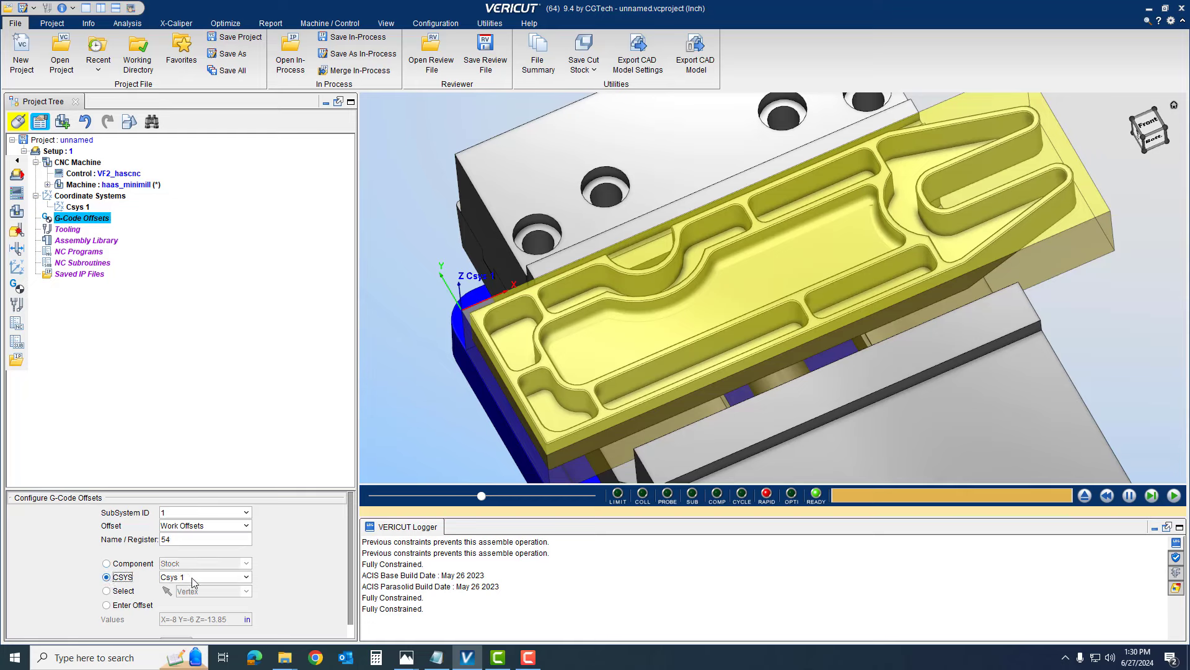
scroll(193, 583, down, 1)
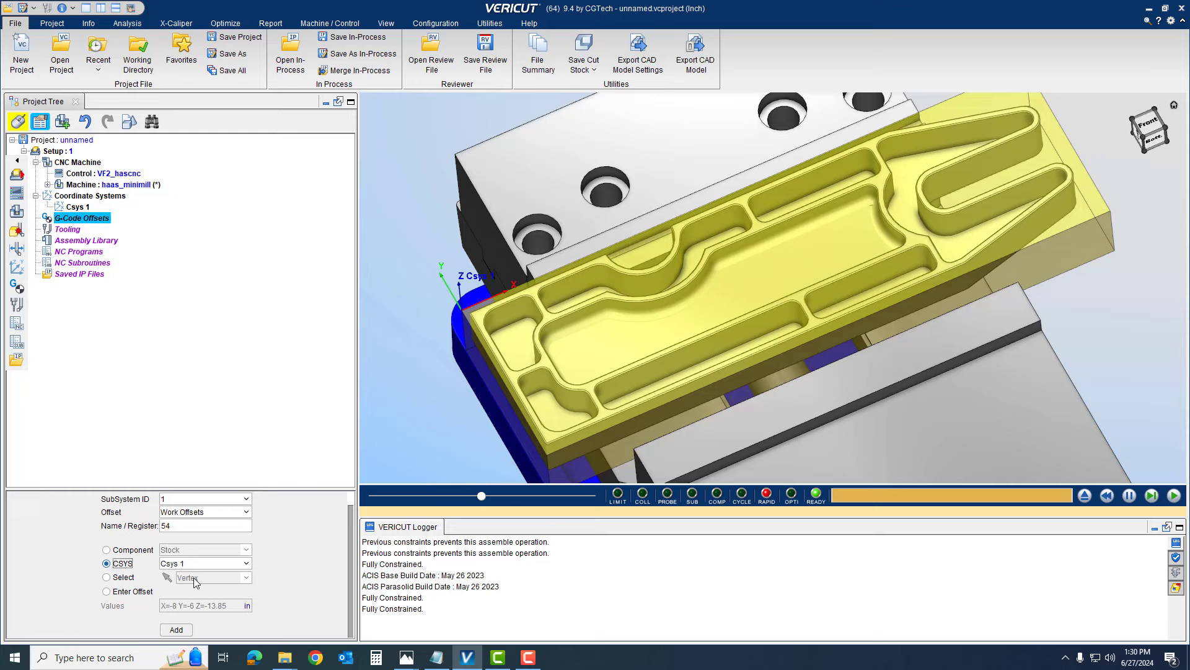
click(182, 630)
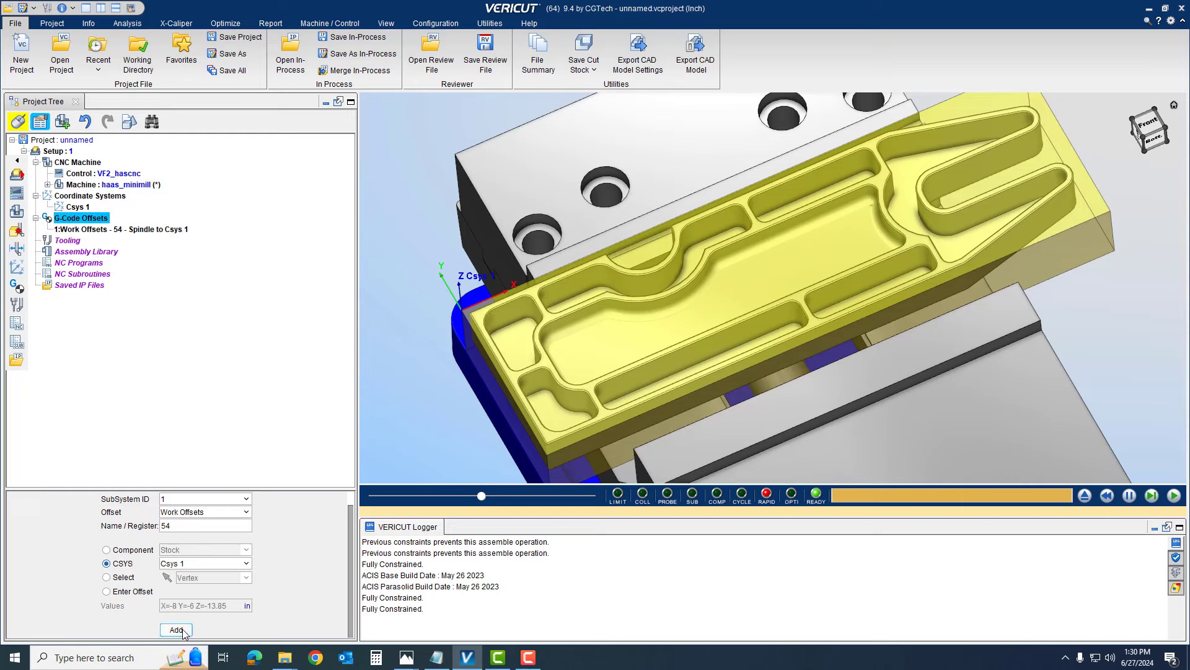
click(132, 231)
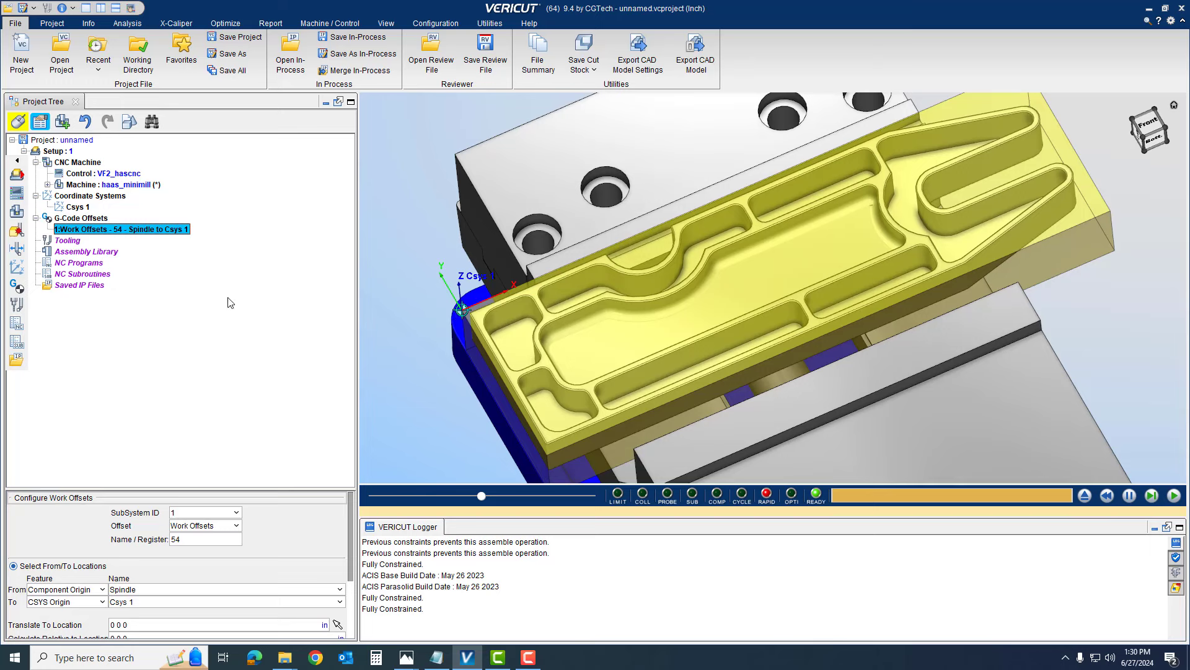
Open the Tool Manager for the setup's tooling and review the tool list in the MILL INSPECTION PART 1 Notepad file.
click(73, 241)
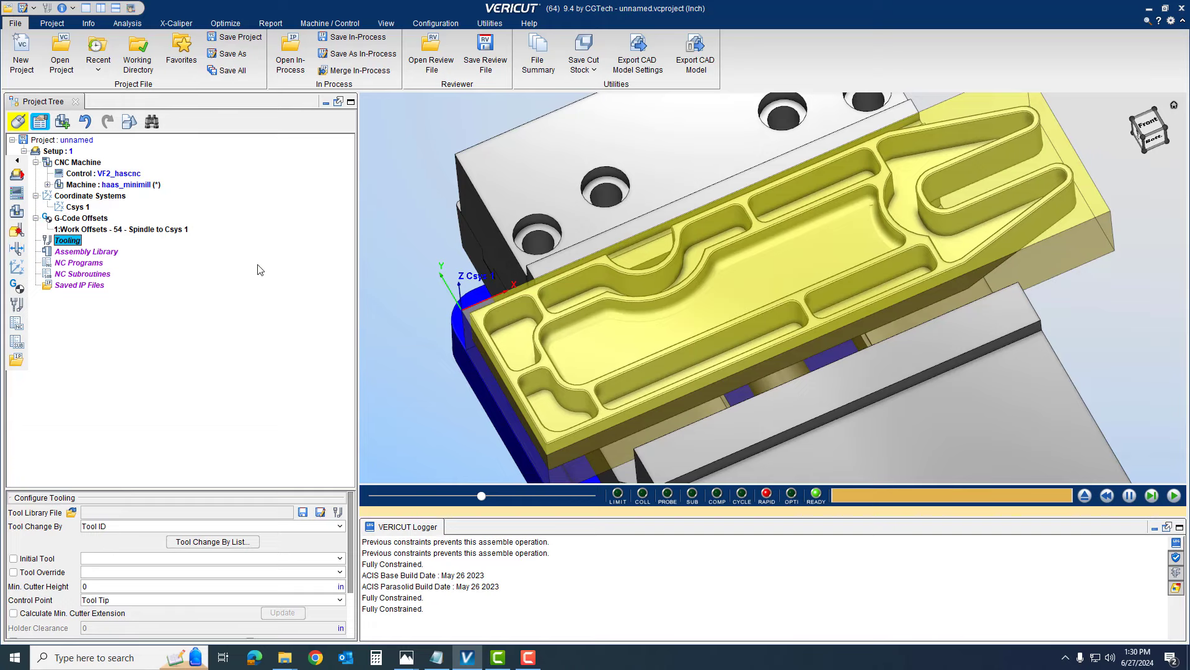
double_click(72, 242)
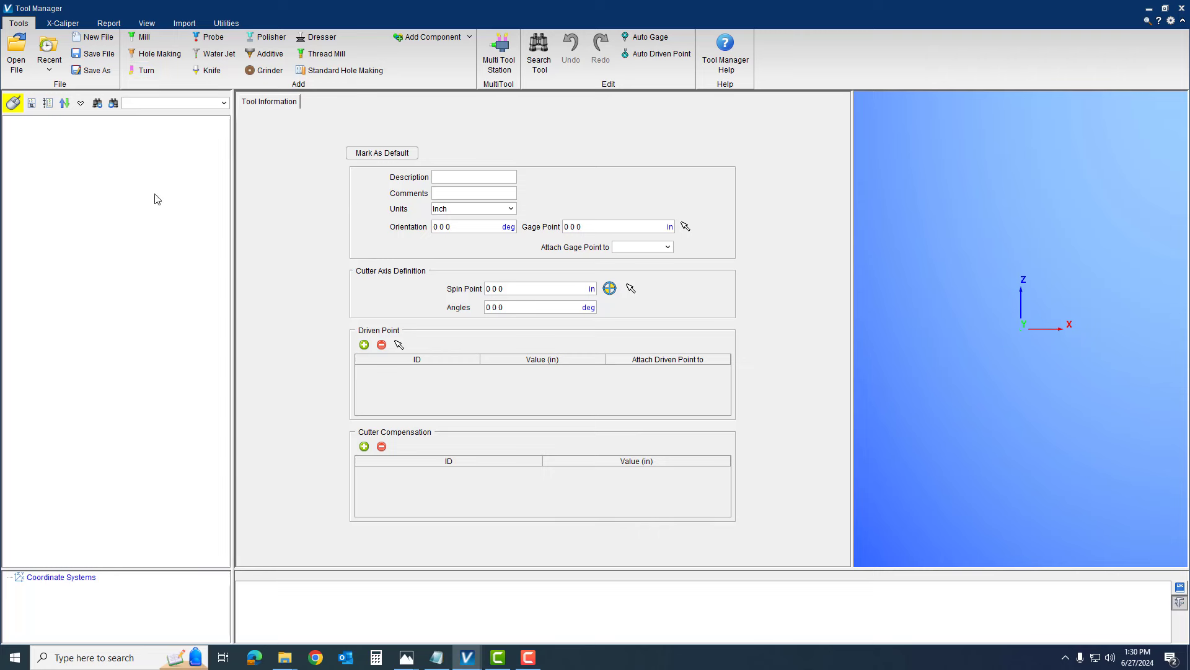
click(436, 656)
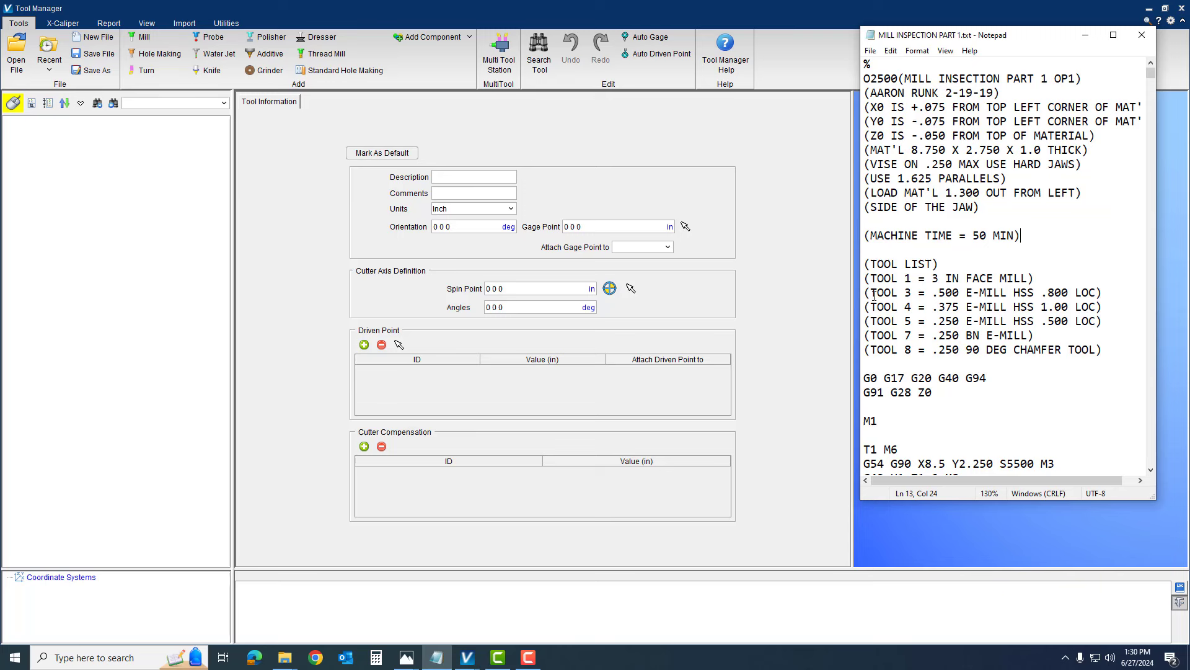
drag(871, 296, 1119, 329)
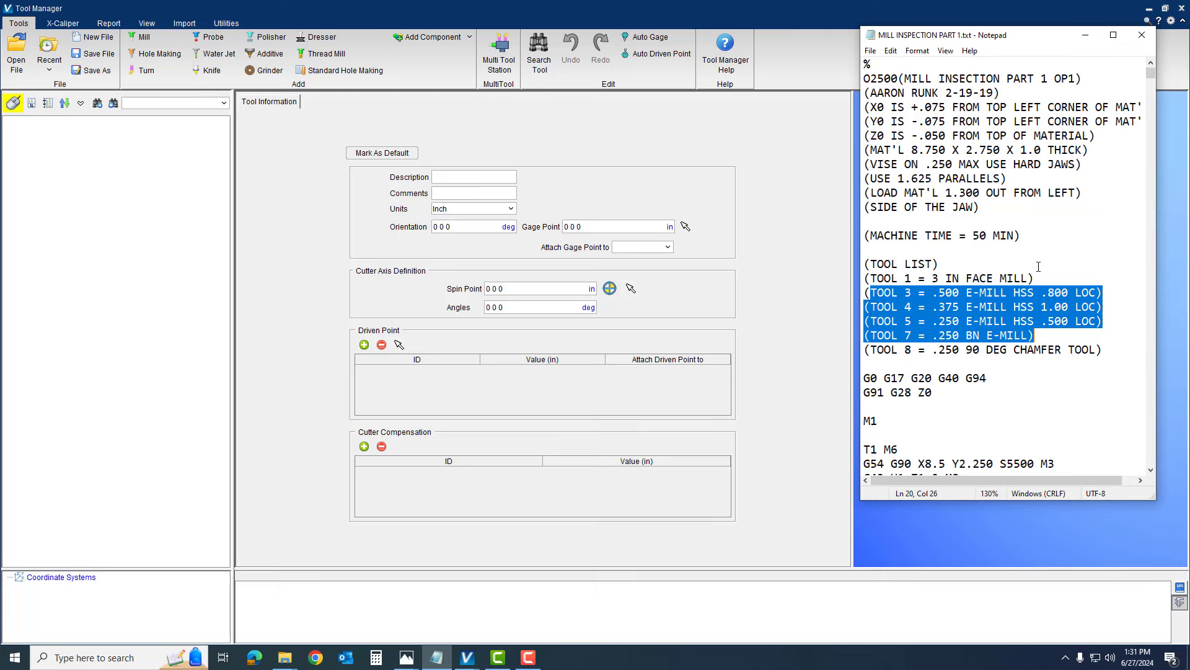
click(1087, 37)
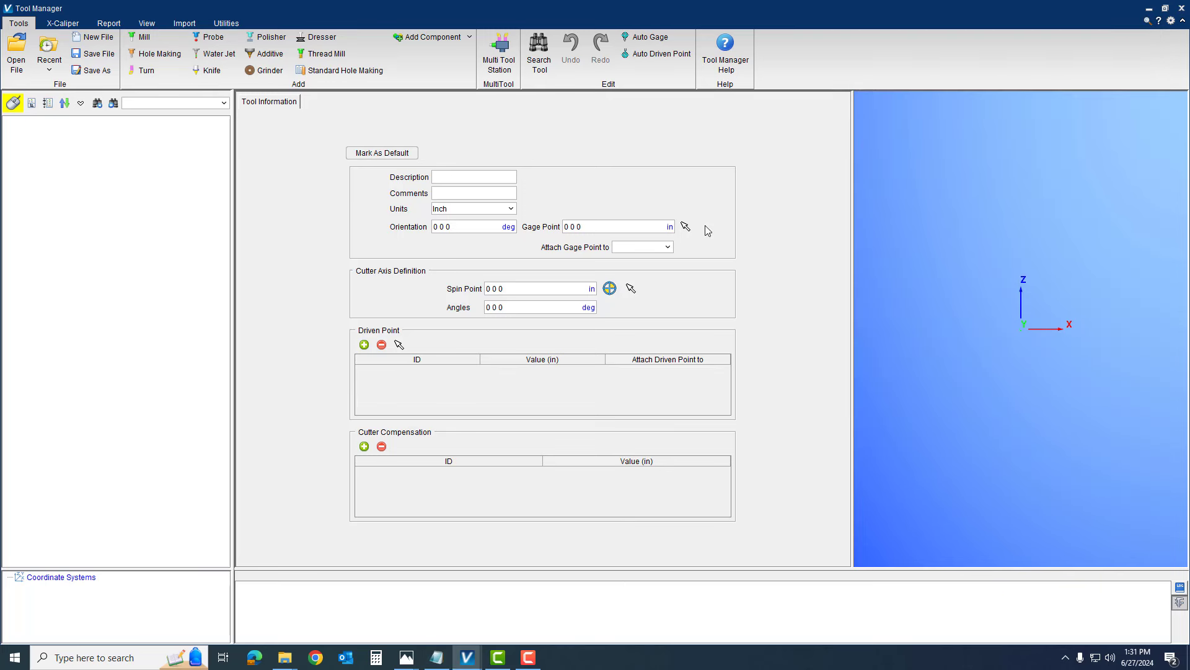
Load MASTER TOOL LIBRARY.tls from the Mill Tools folder into the tool search, and widen the ID column to show full tool names.
right_click(88, 215)
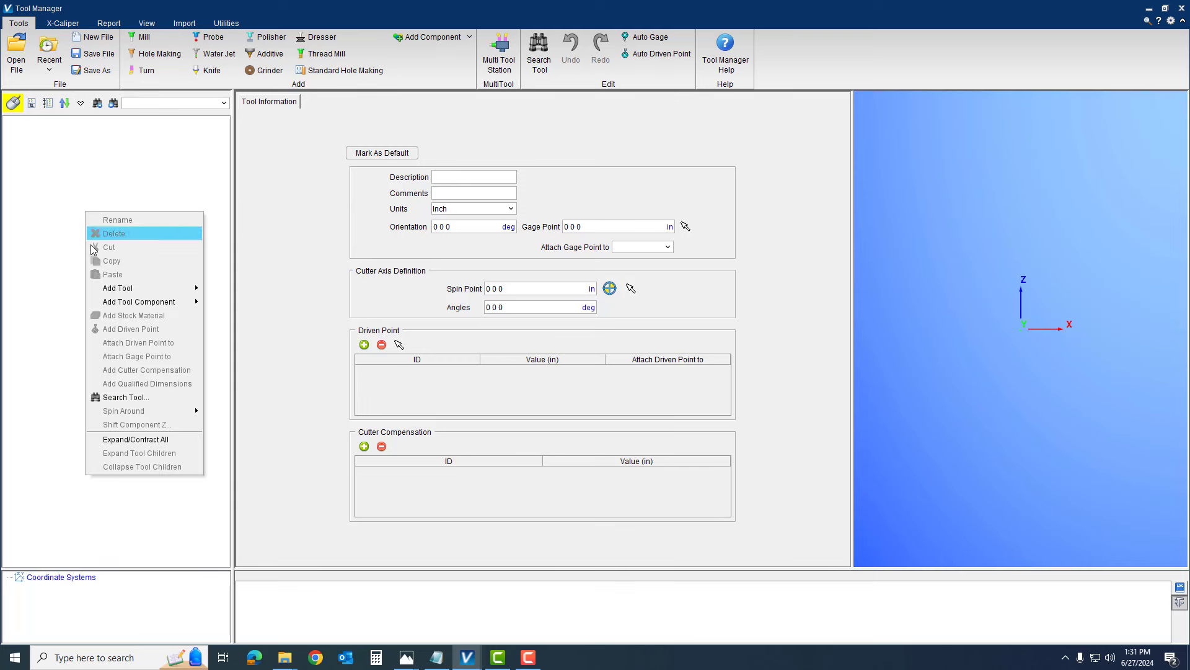
click(138, 402)
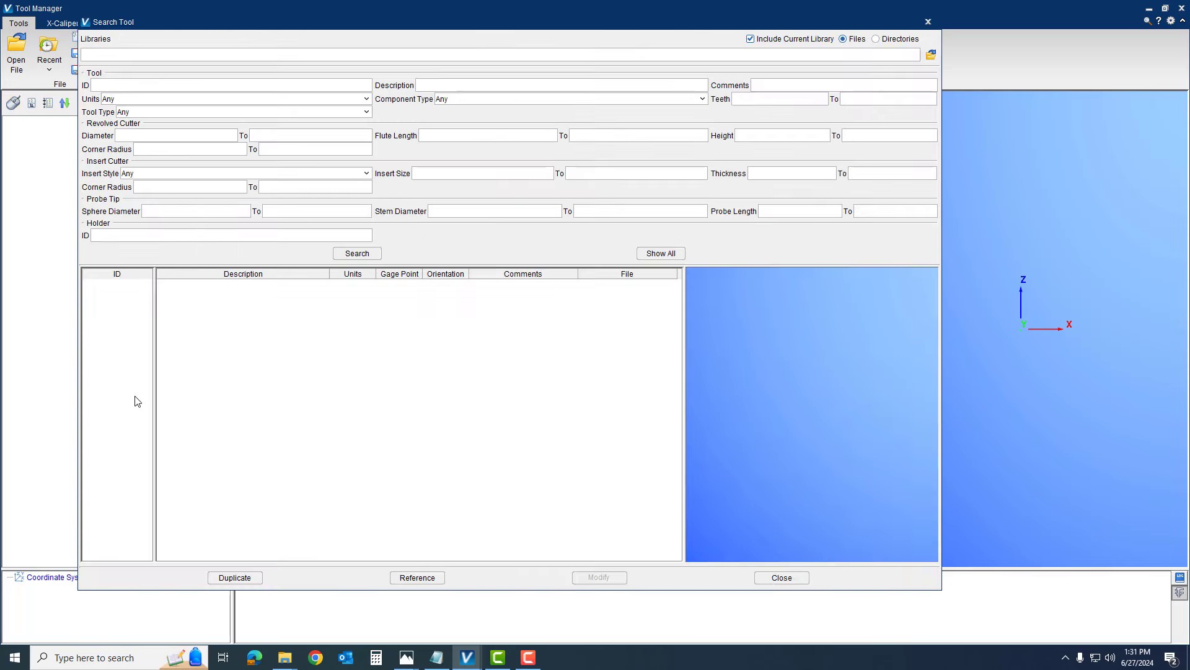
click(932, 55)
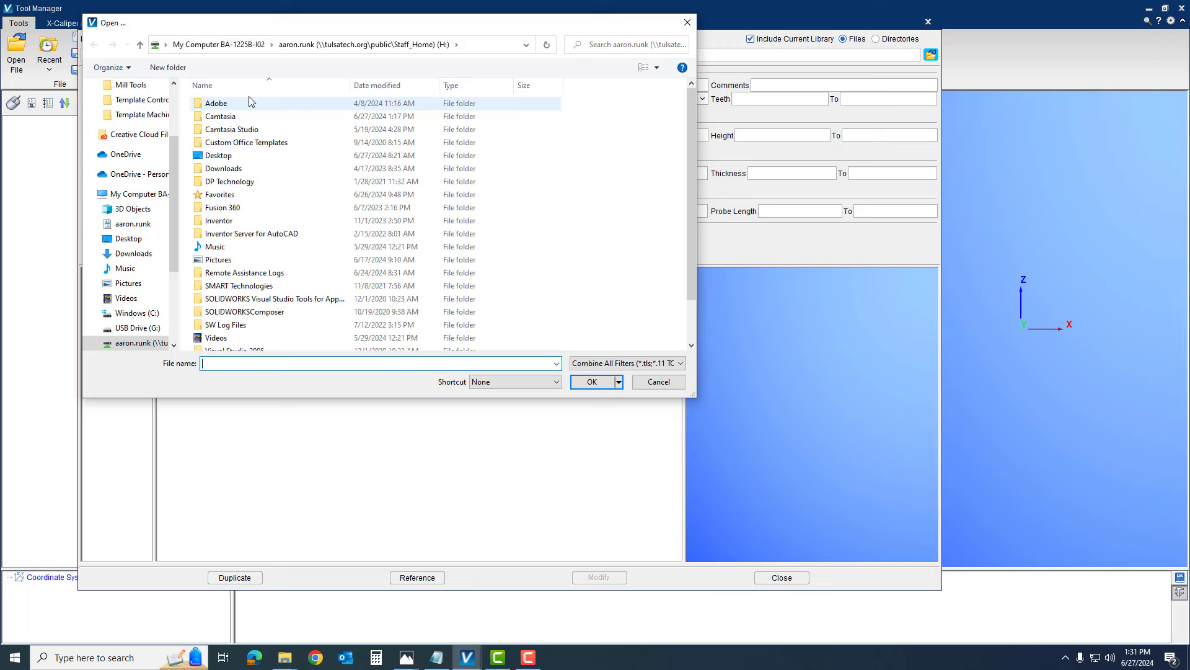
click(127, 85)
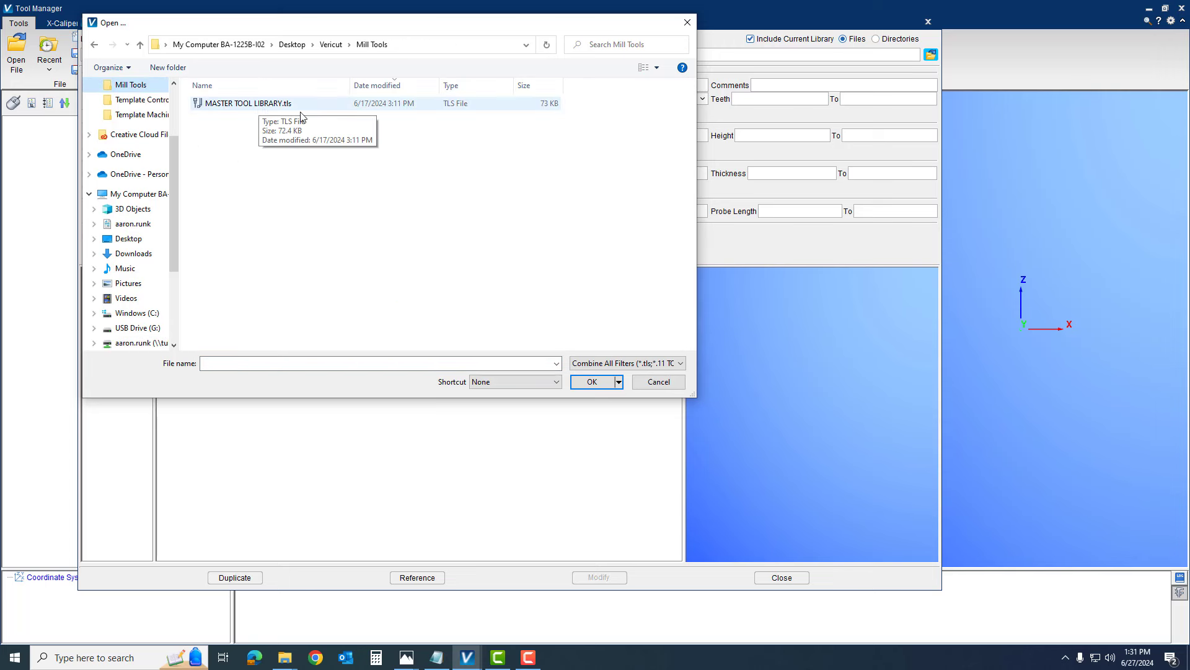
click(281, 104)
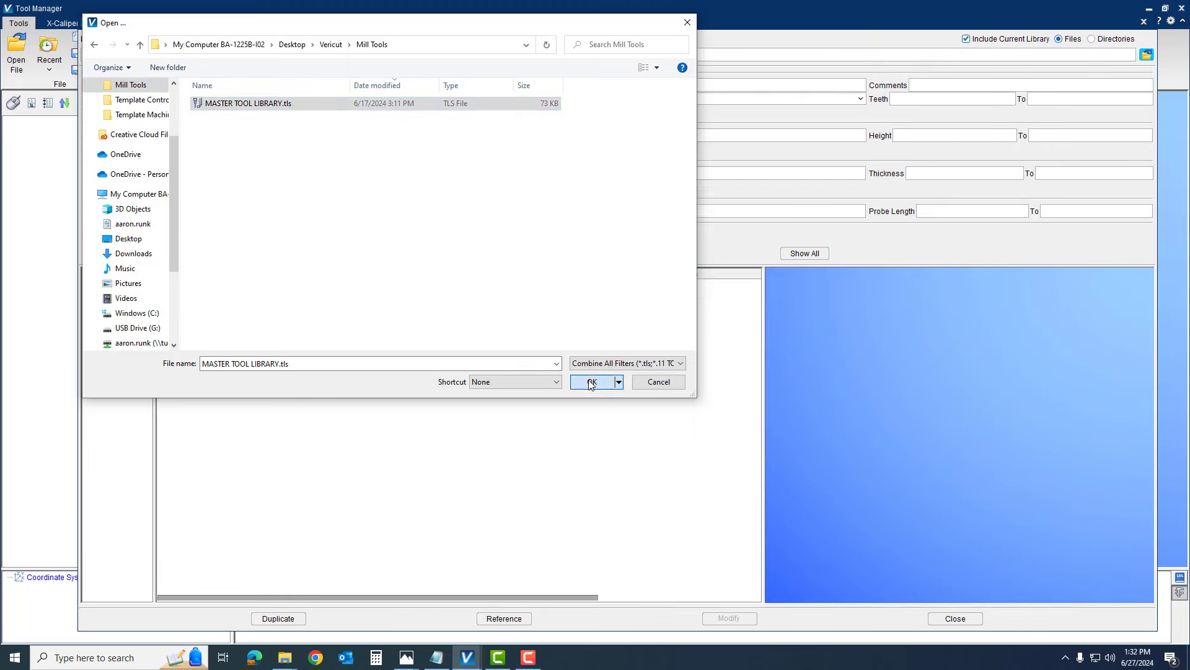
click(592, 381)
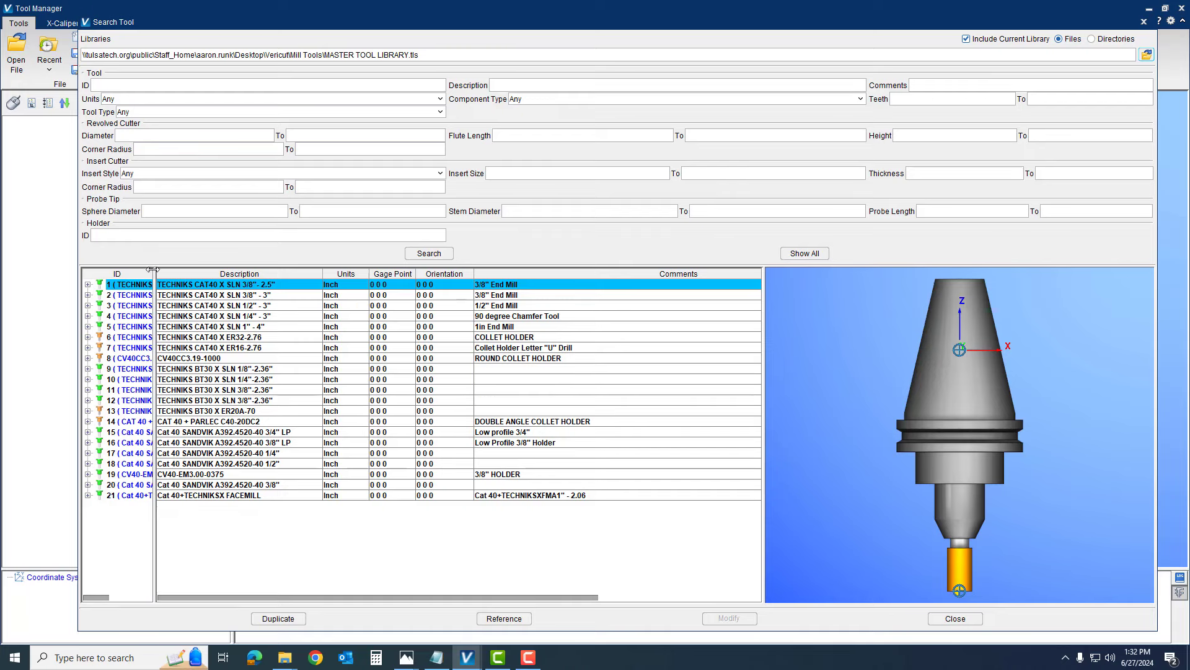
drag(155, 274, 260, 276)
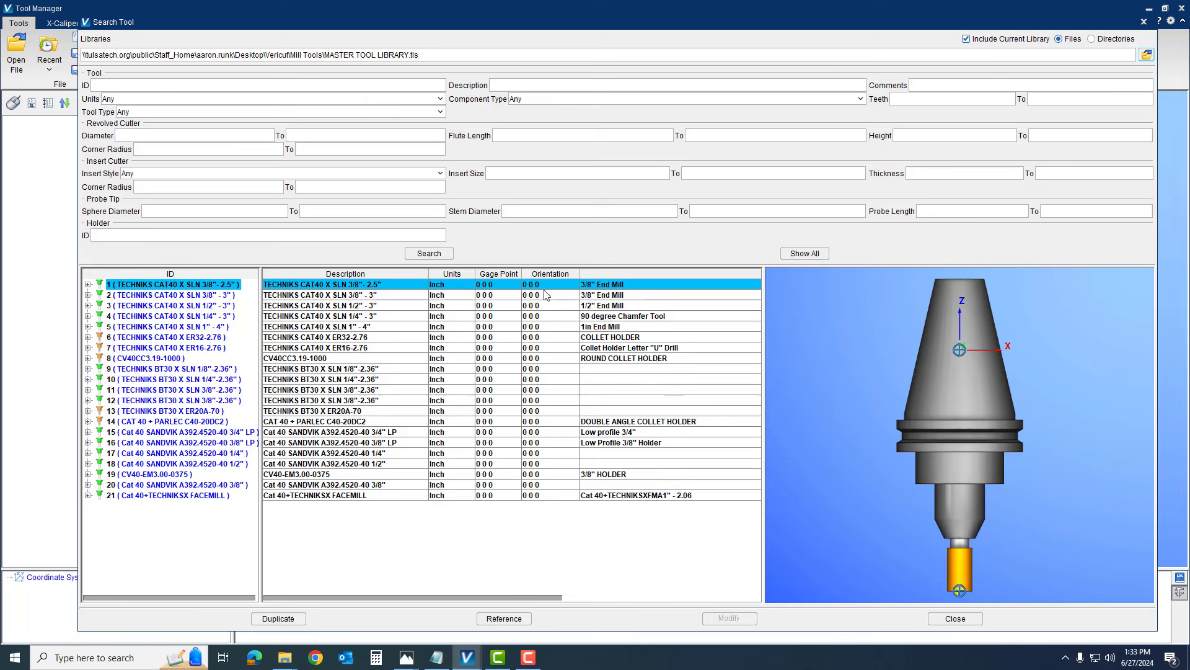
Duplicate tool 21, the Cat 40+TECHNIKSX FACEMILL, from the master library into the project's tool list.
click(194, 499)
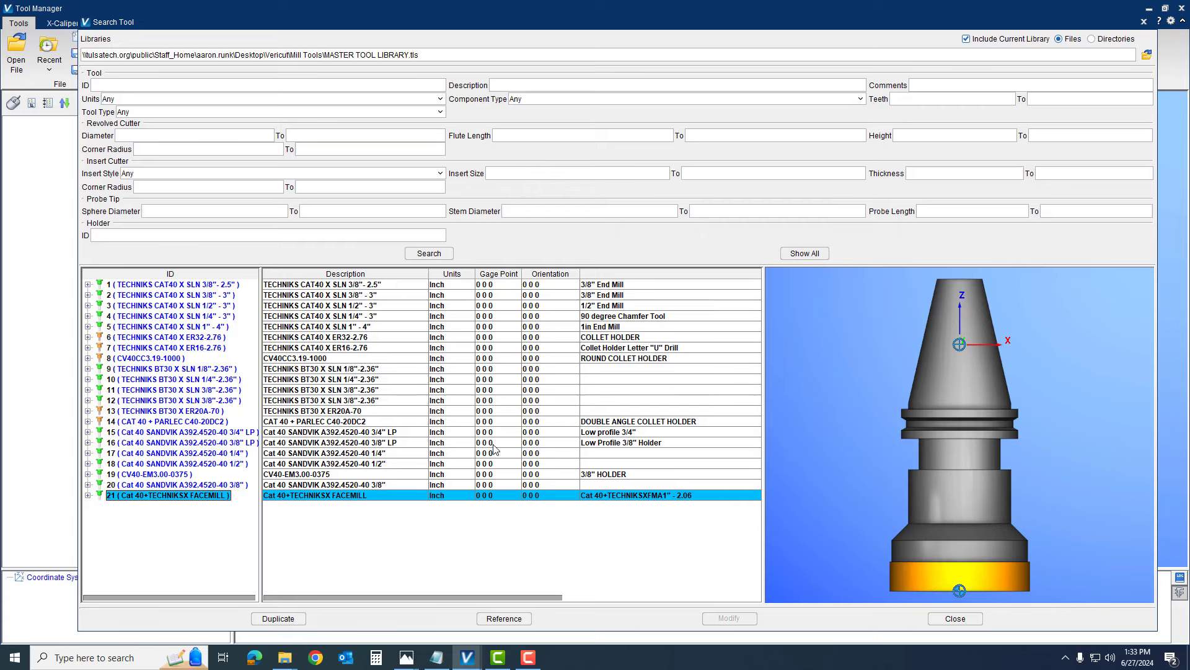
click(340, 318)
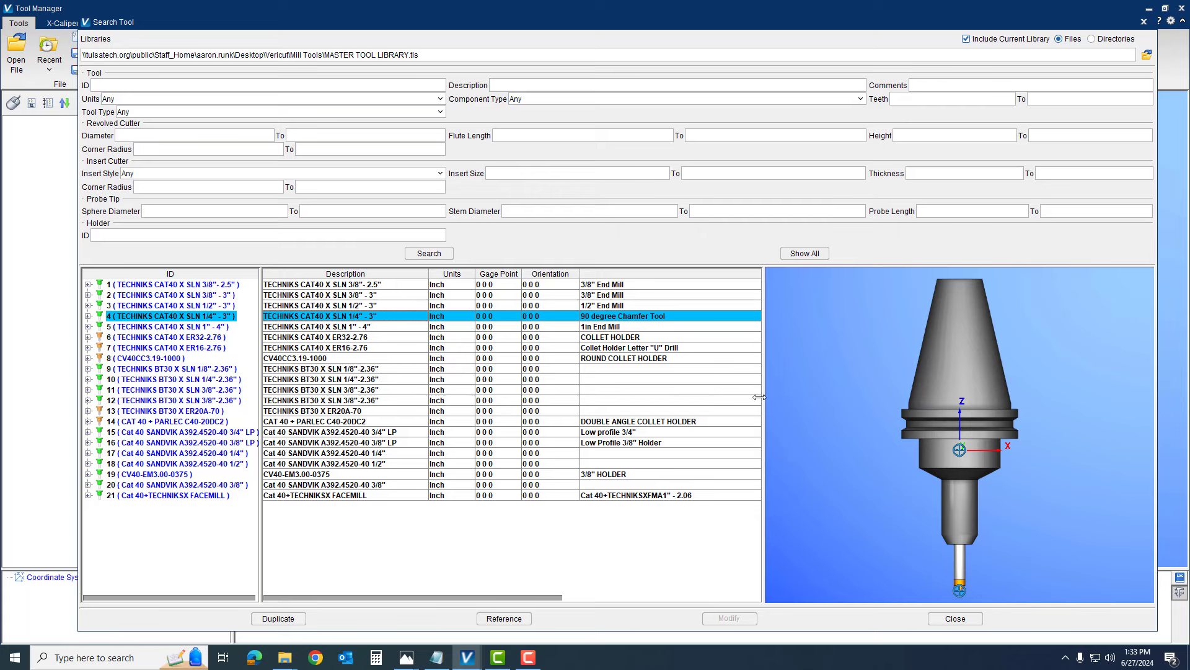
click(174, 495)
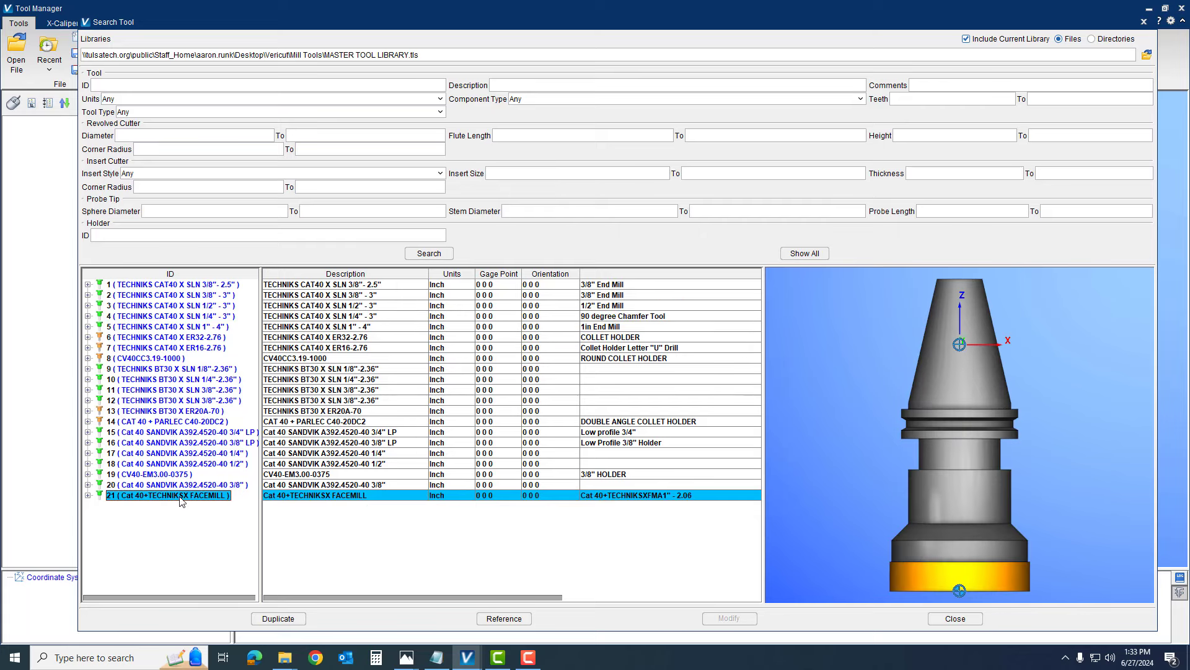
click(289, 620)
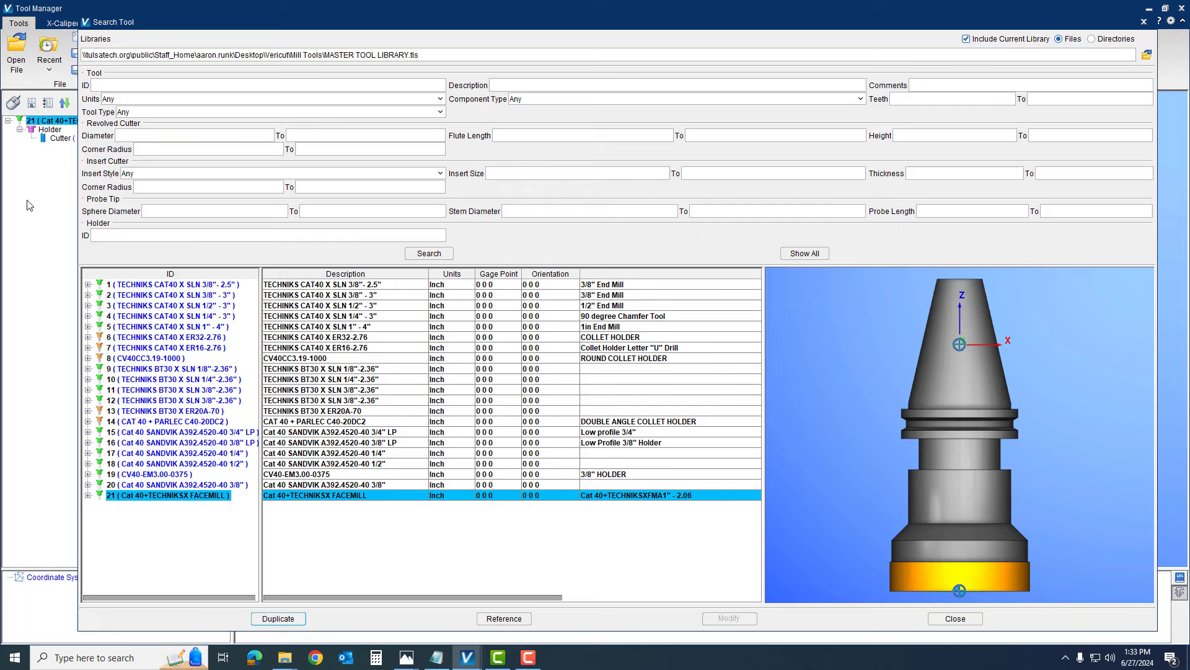
Duplicate tool 2, the TECHNIKS CAT40 X SLN 3/8" - 3" end mill, four times into the project's tool list.
click(193, 287)
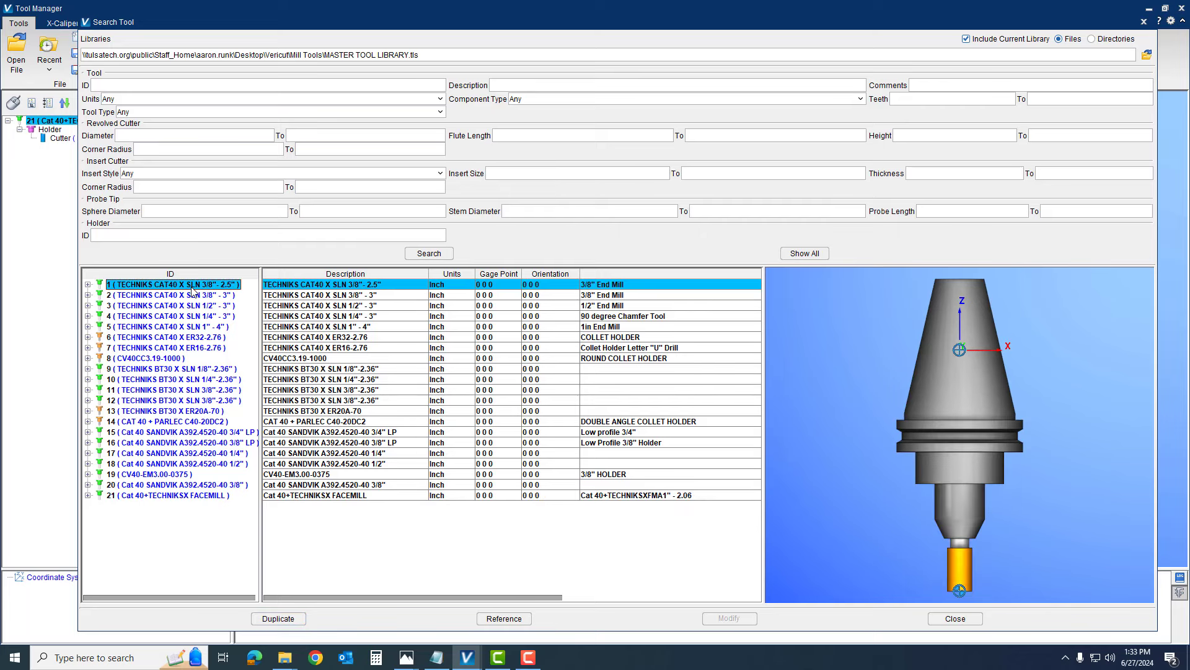
click(212, 299)
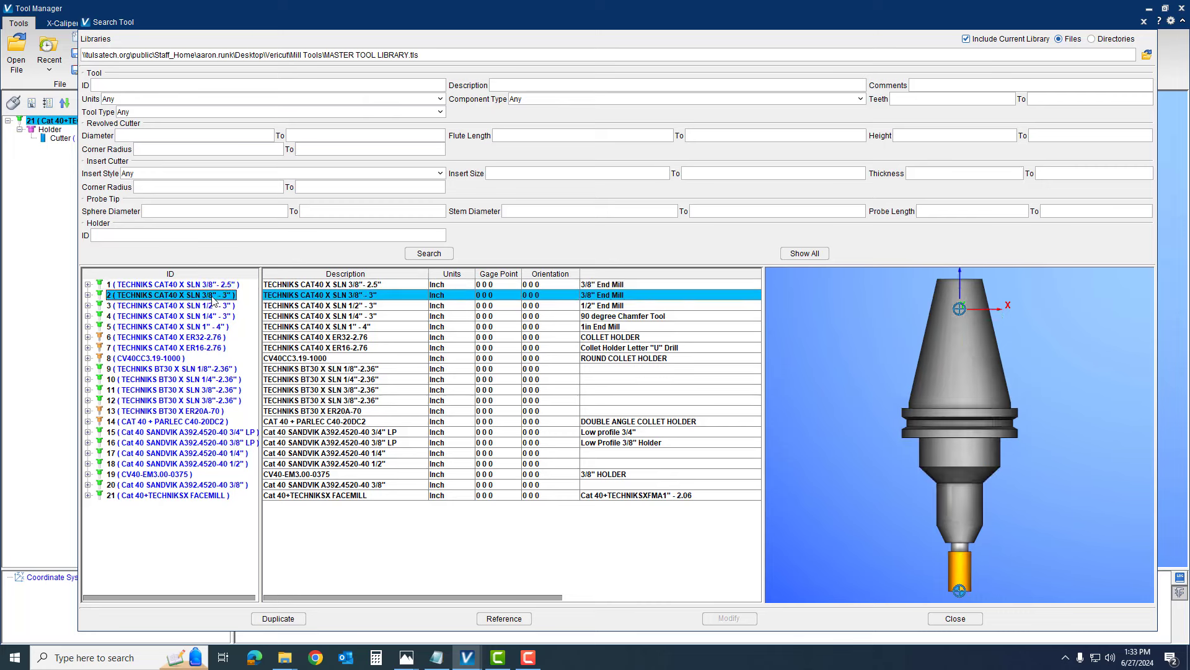
click(217, 286)
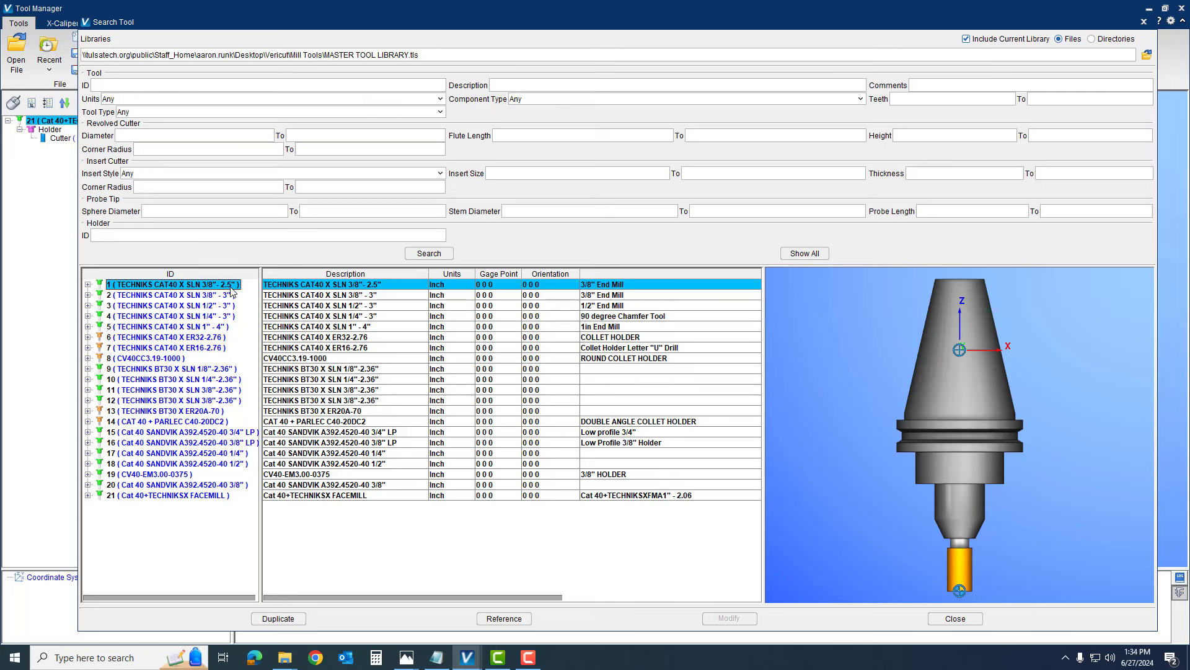
click(203, 297)
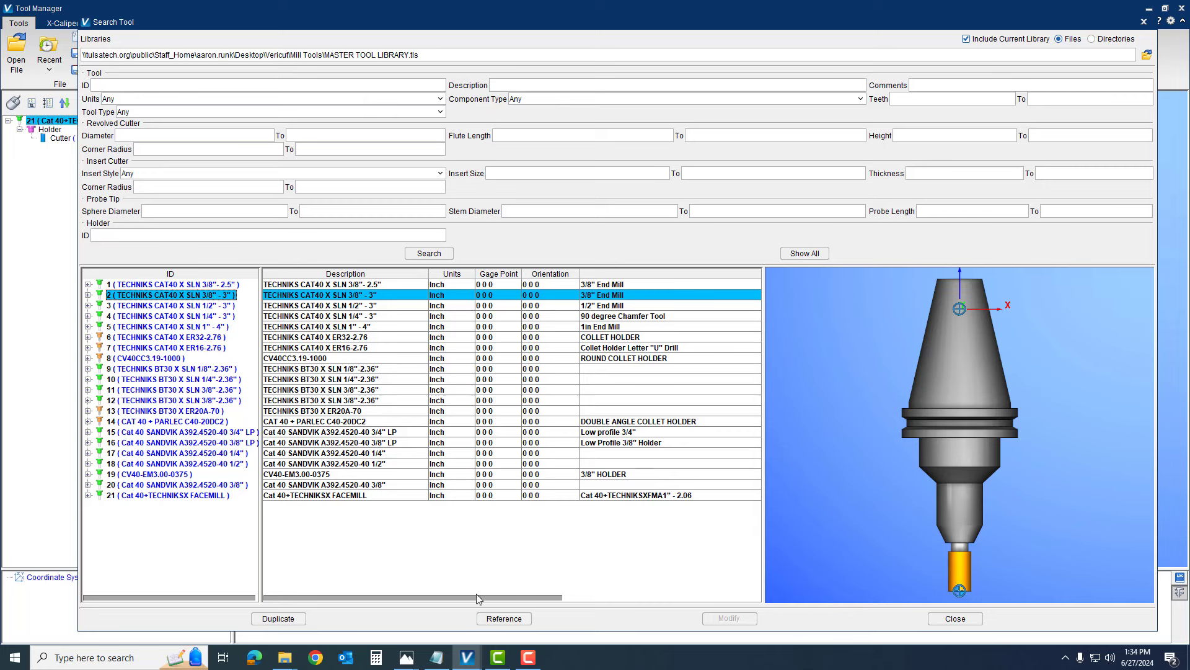
click(276, 618)
click(275, 620)
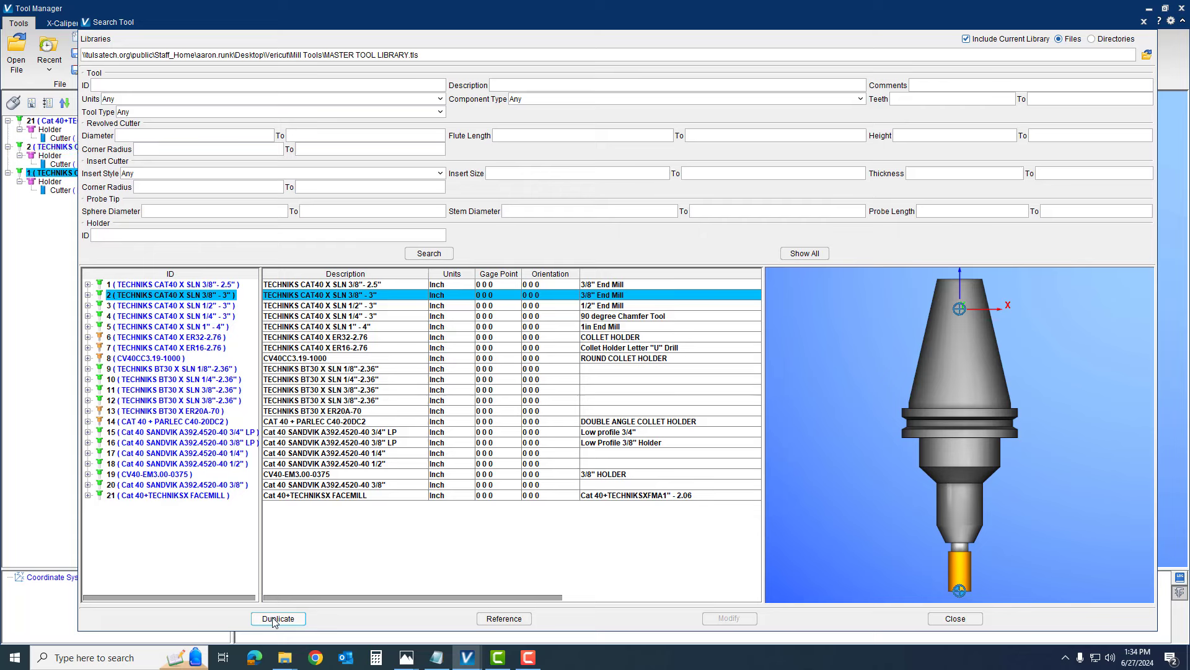
click(275, 620)
click(275, 620)
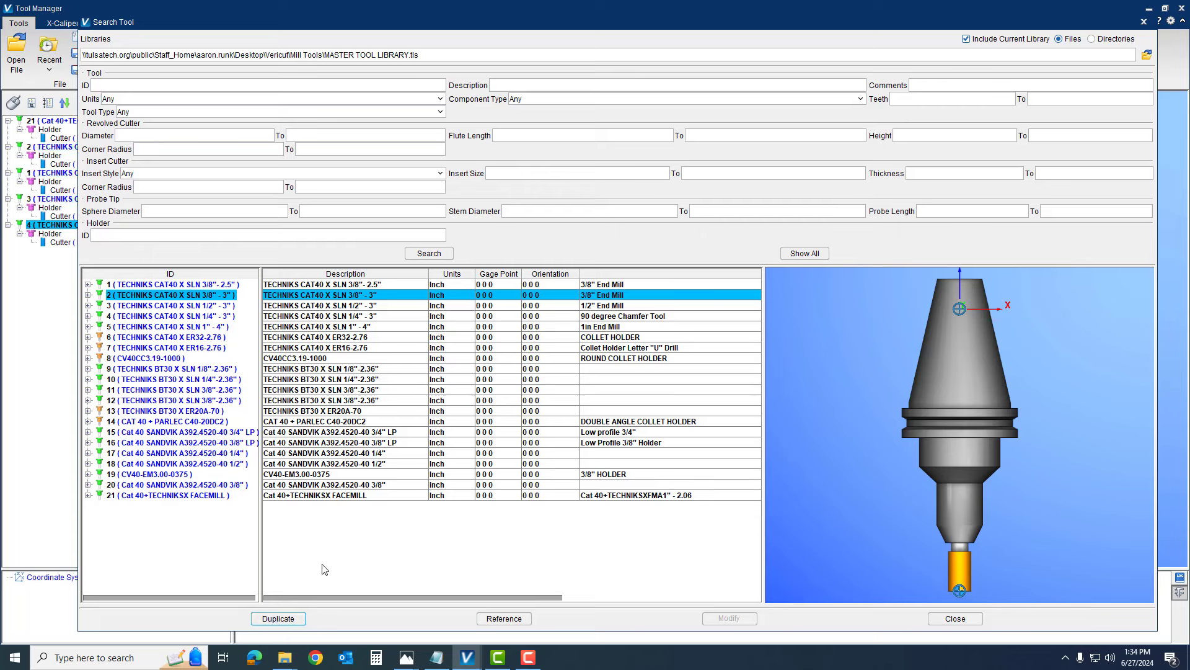
Duplicate tool 4, the 1/4" - 3" 90 degree Chamfer Tool, into the project's tool list and close the tool search.
click(357, 318)
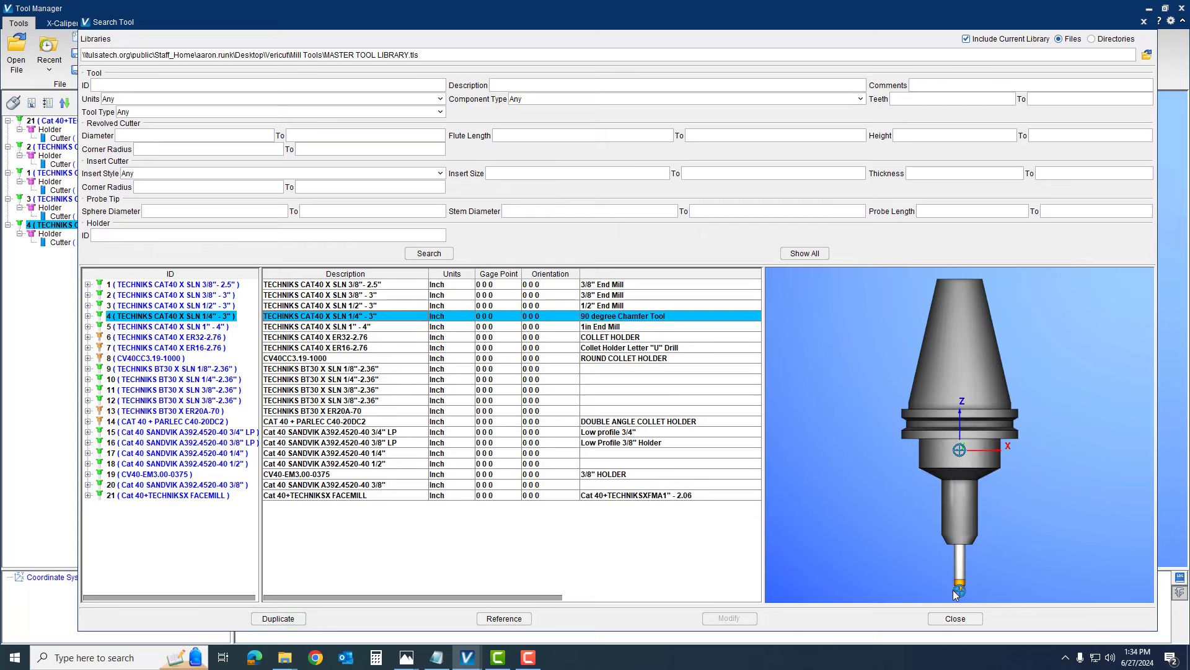
click(297, 620)
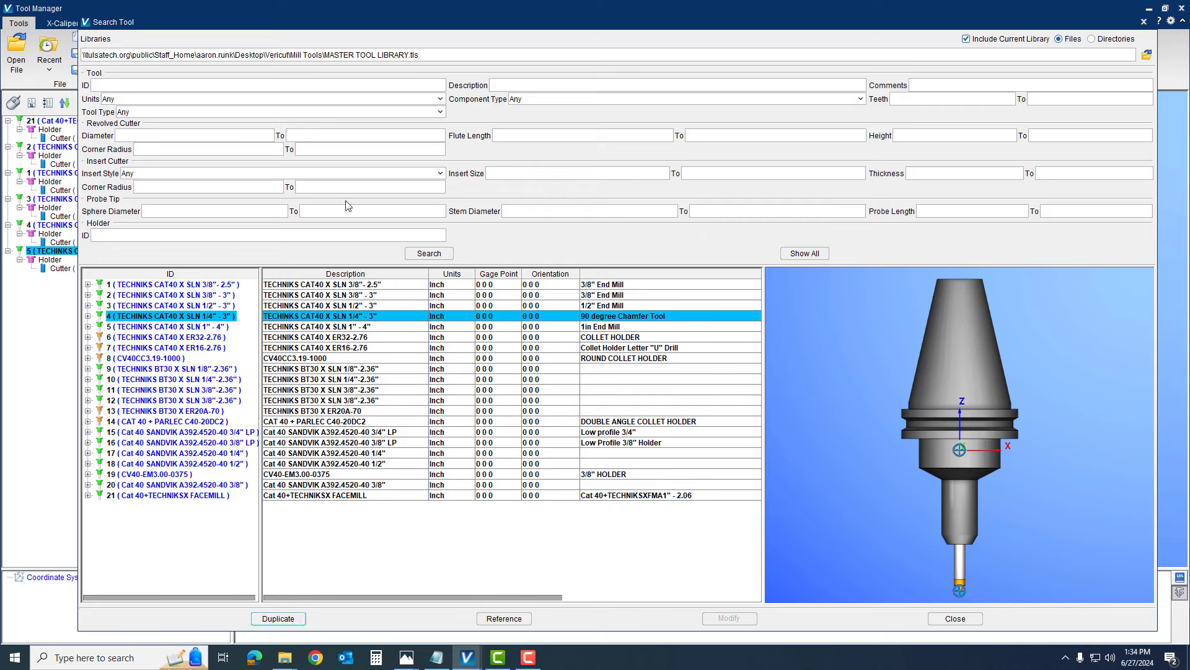
click(1144, 23)
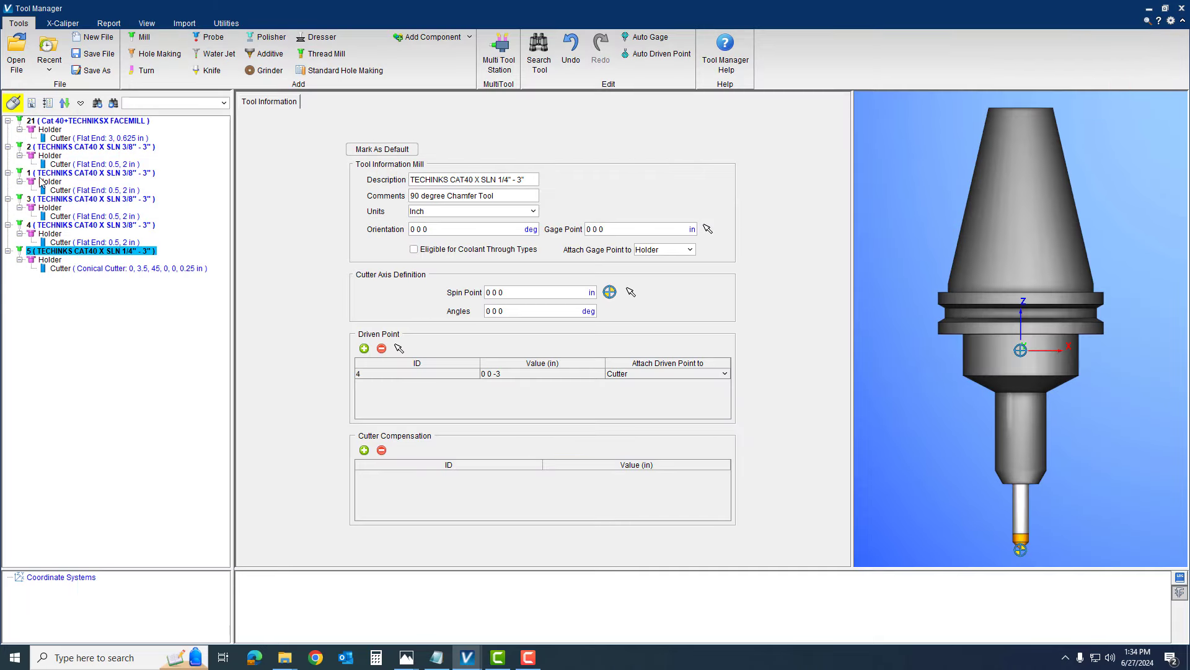
Collapse the holder and cutter entries of all six tools in the tool list.
click(8, 121)
click(8, 130)
click(8, 138)
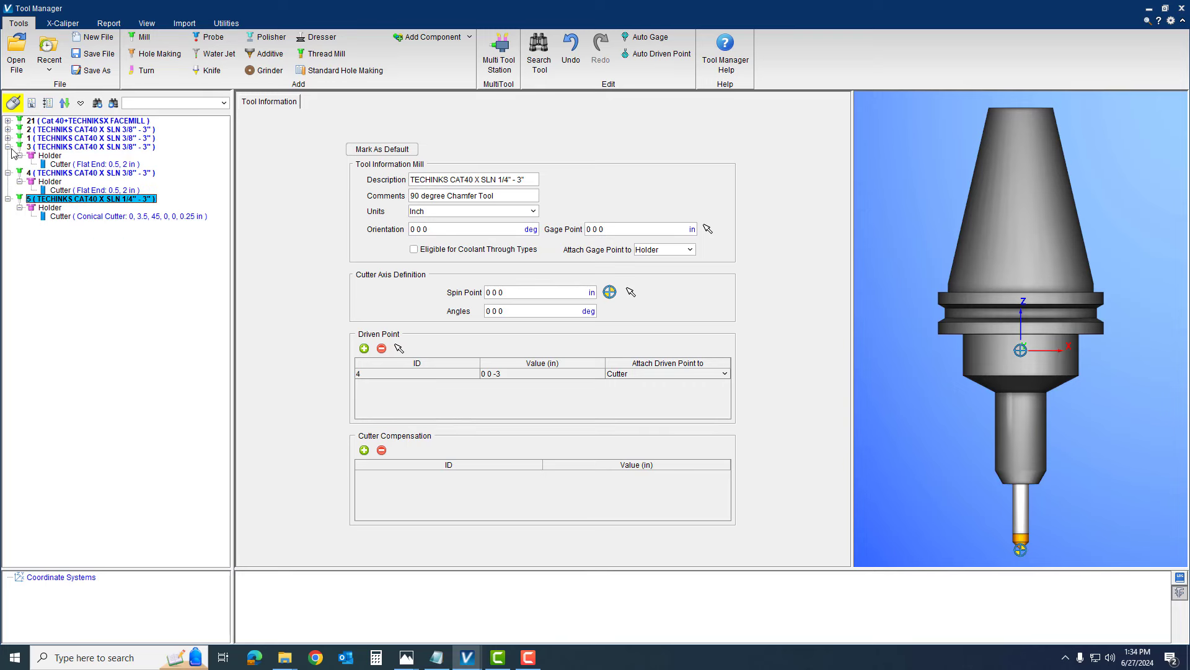
click(8, 147)
click(8, 156)
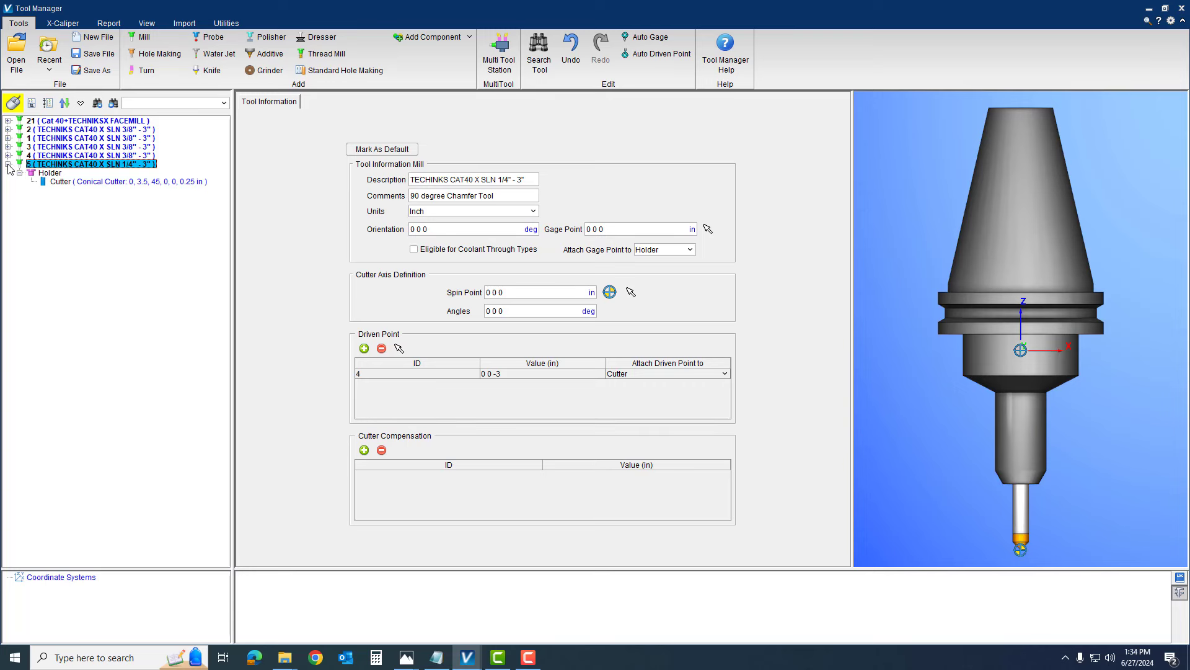
click(8, 165)
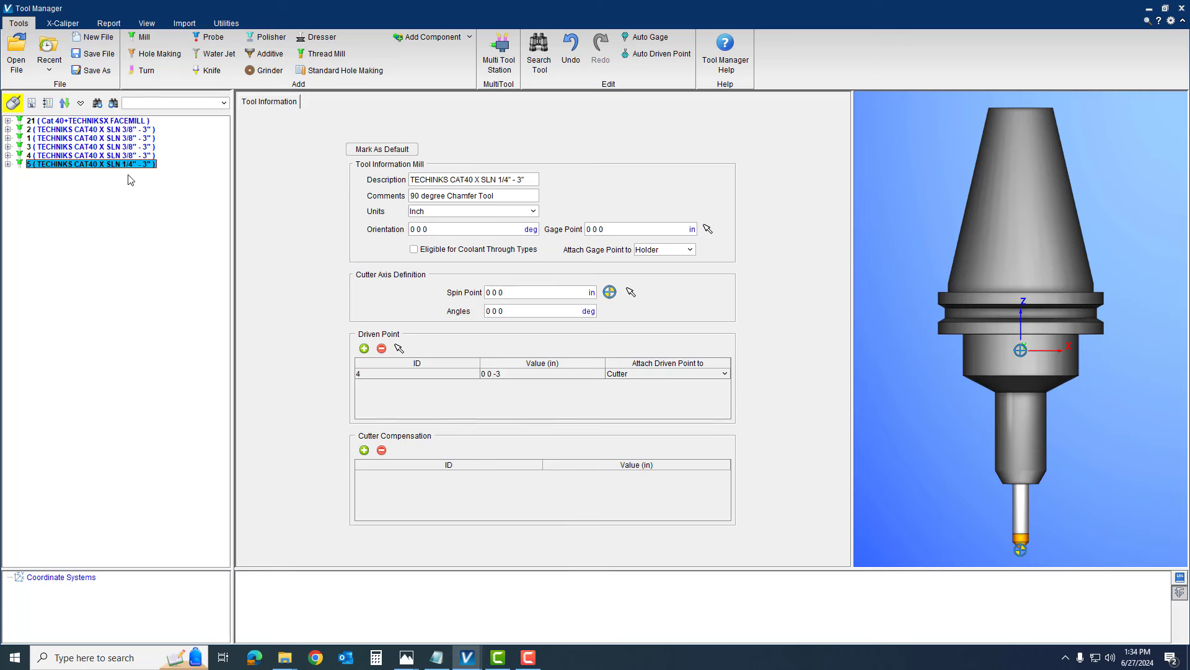
Renumber the Cat 40+TECHNIKSX FACEMILL as 200 and tool 2, the first 3/8" - 3" end mill, as 201.
click(103, 121)
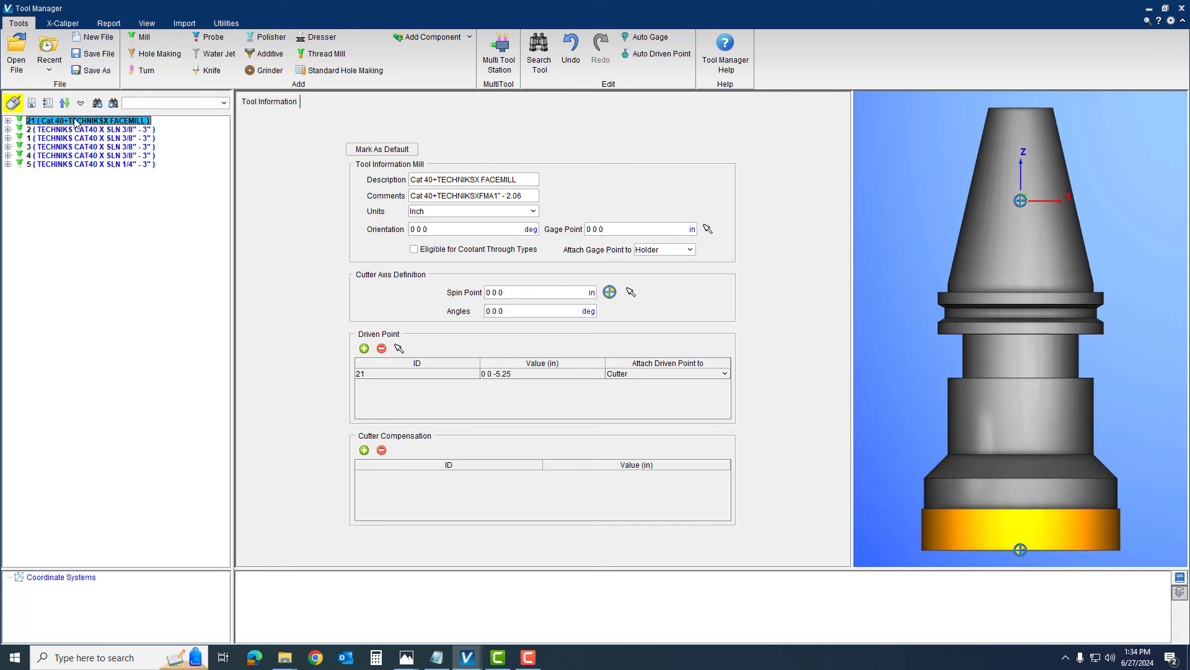
right_click(52, 124)
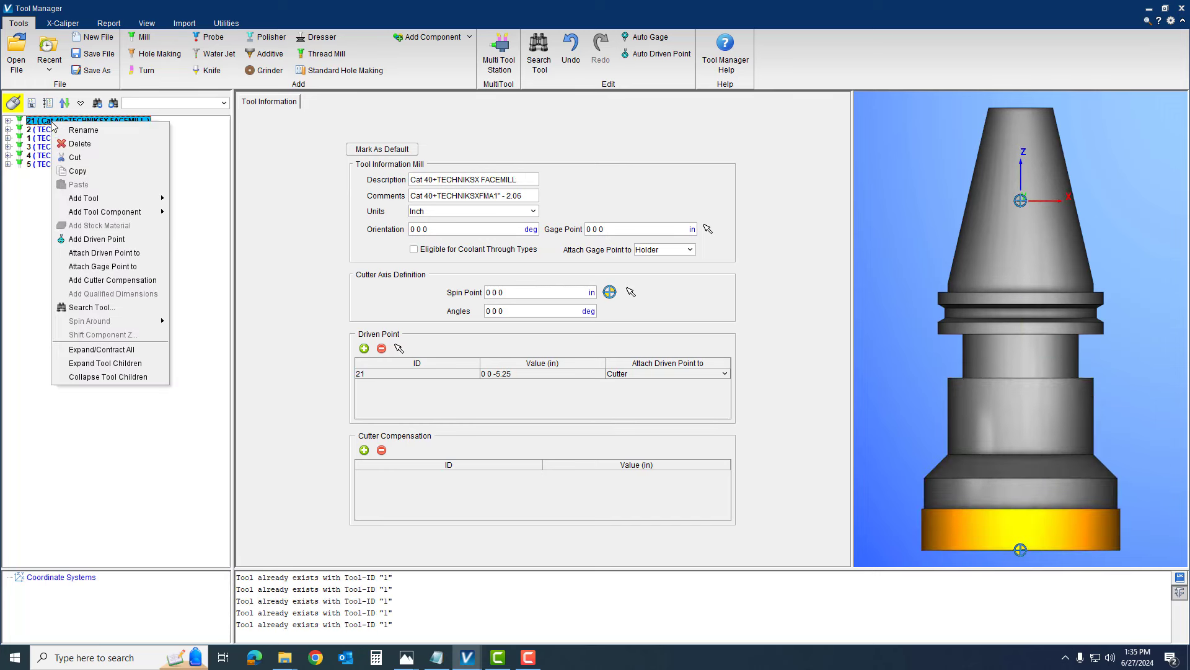
click(83, 130)
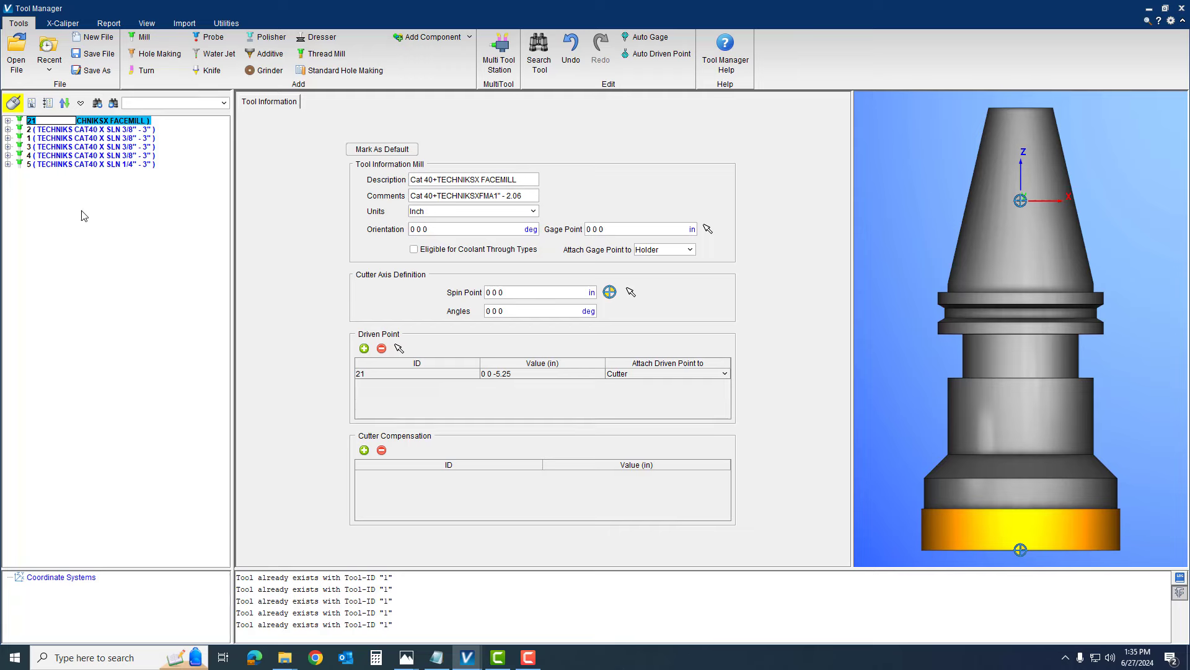
text(200)
key(Return)
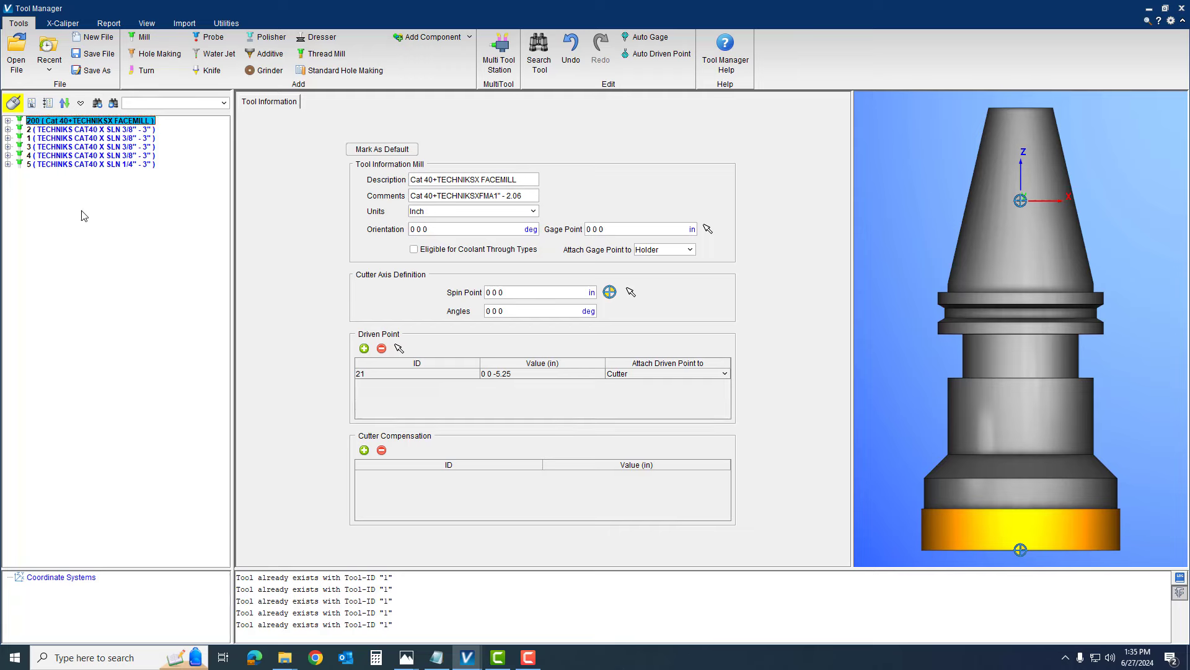
right_click(41, 129)
click(58, 132)
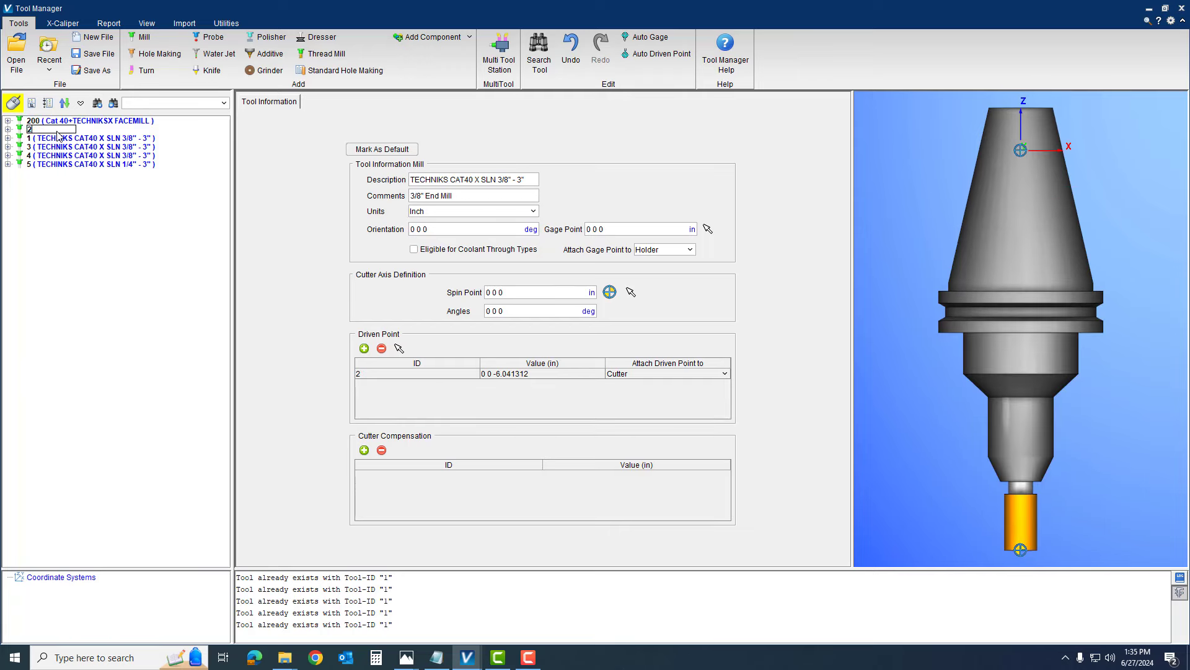
text(01)
key(Return)
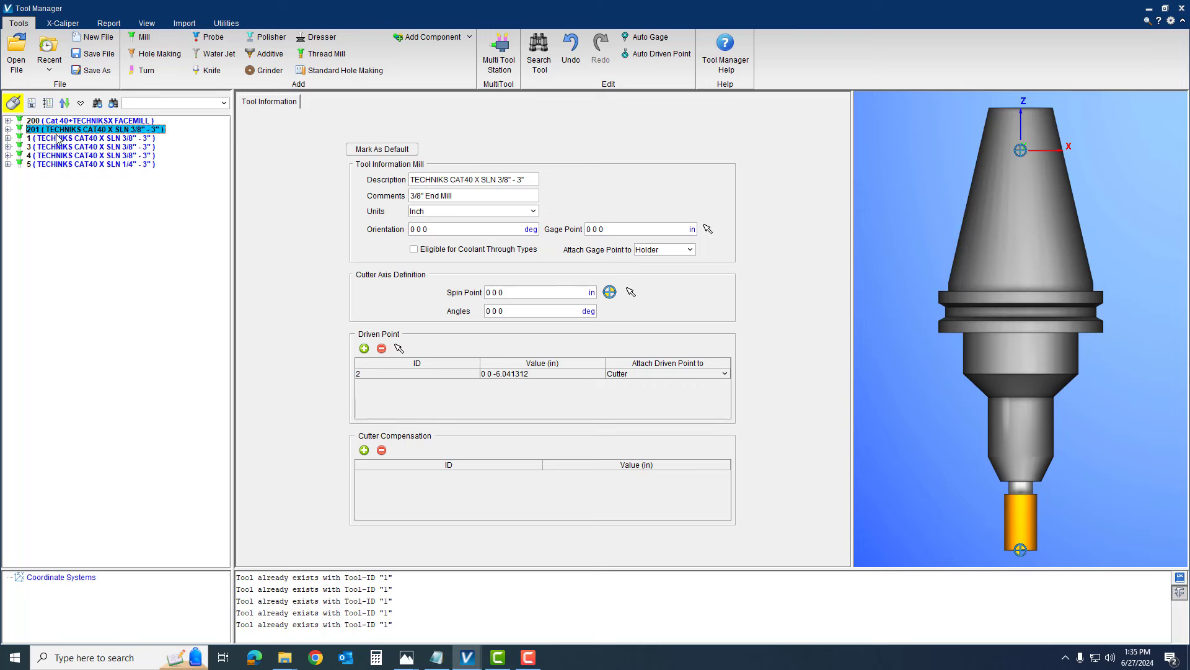
Renumber the 3/8" - 3" end mills 1 and 3 as 202 and 203.
right_click(55, 140)
click(59, 143)
text(202)
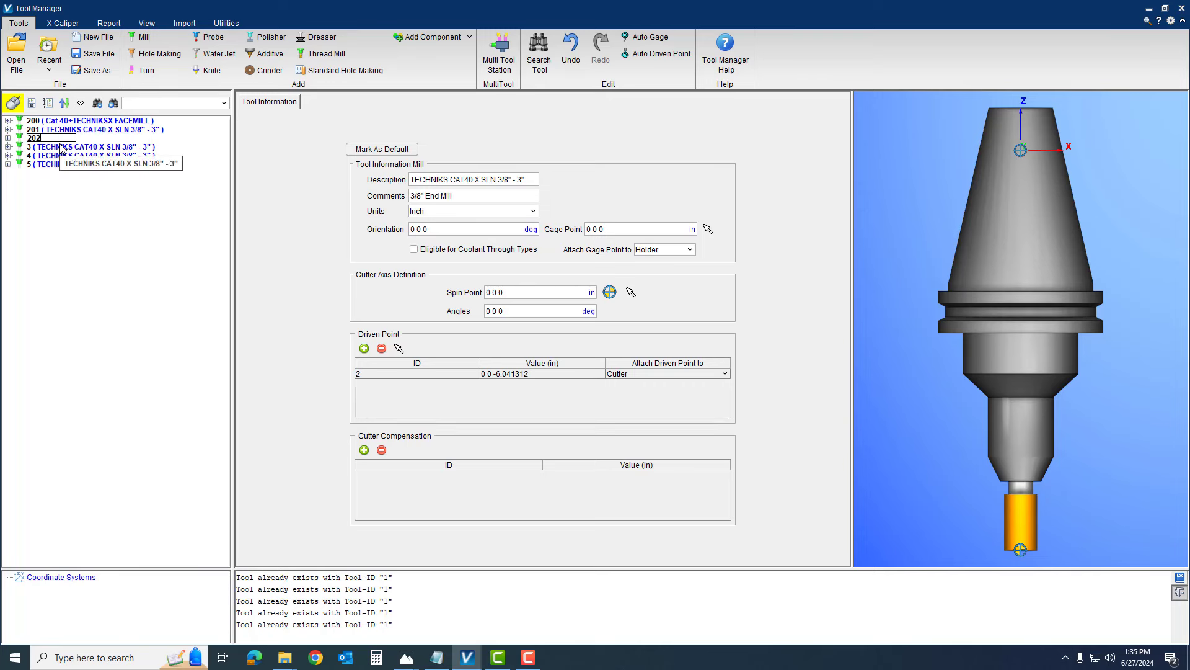
key(Return)
right_click(51, 152)
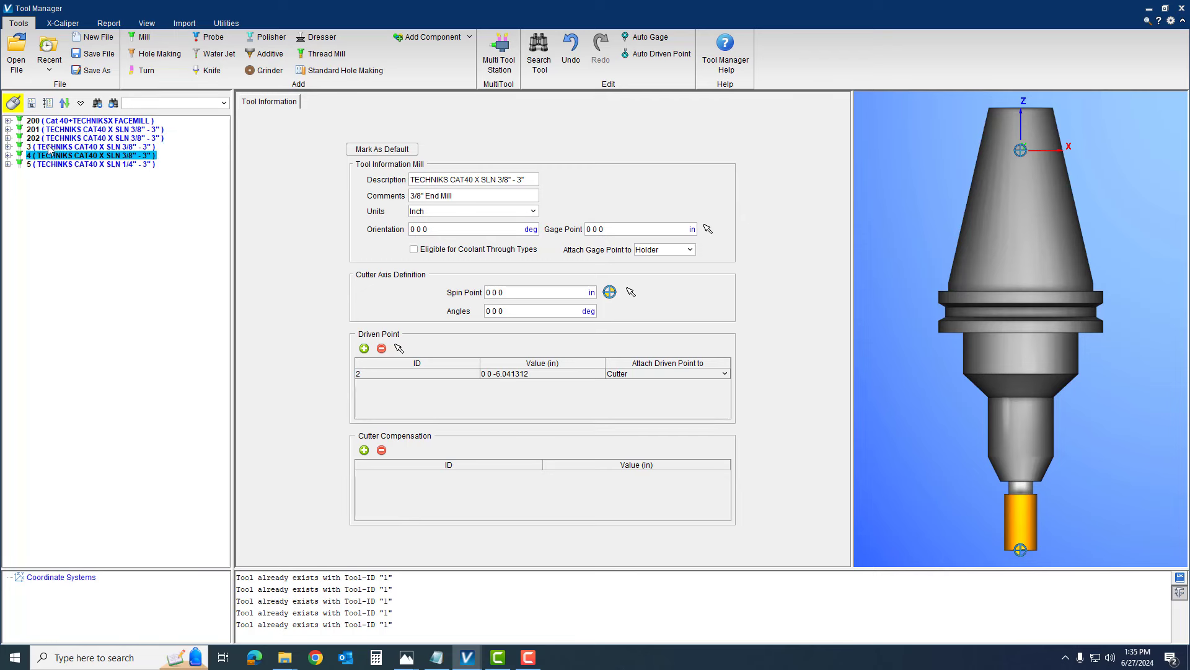
right_click(49, 145)
click(62, 152)
text(203)
key(Return)
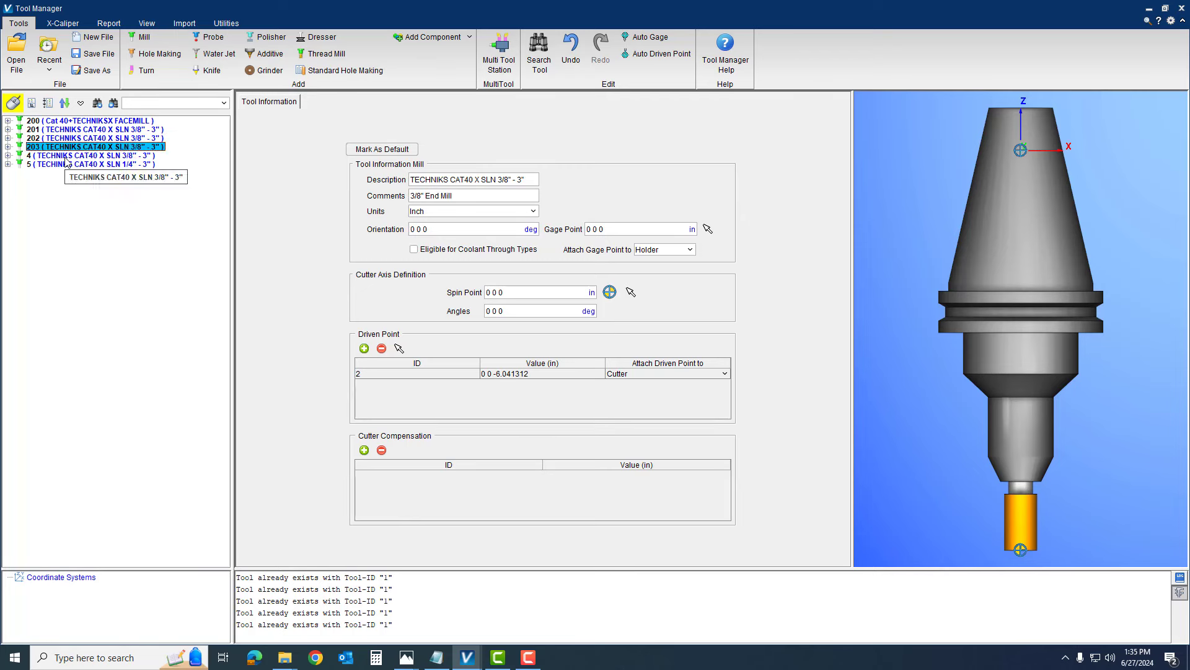
Renumber the 3/8" - 3" end mill 4 as 204 and the 1/4" - 3" chamfer tool as 205.
right_click(50, 154)
click(62, 162)
text(20)
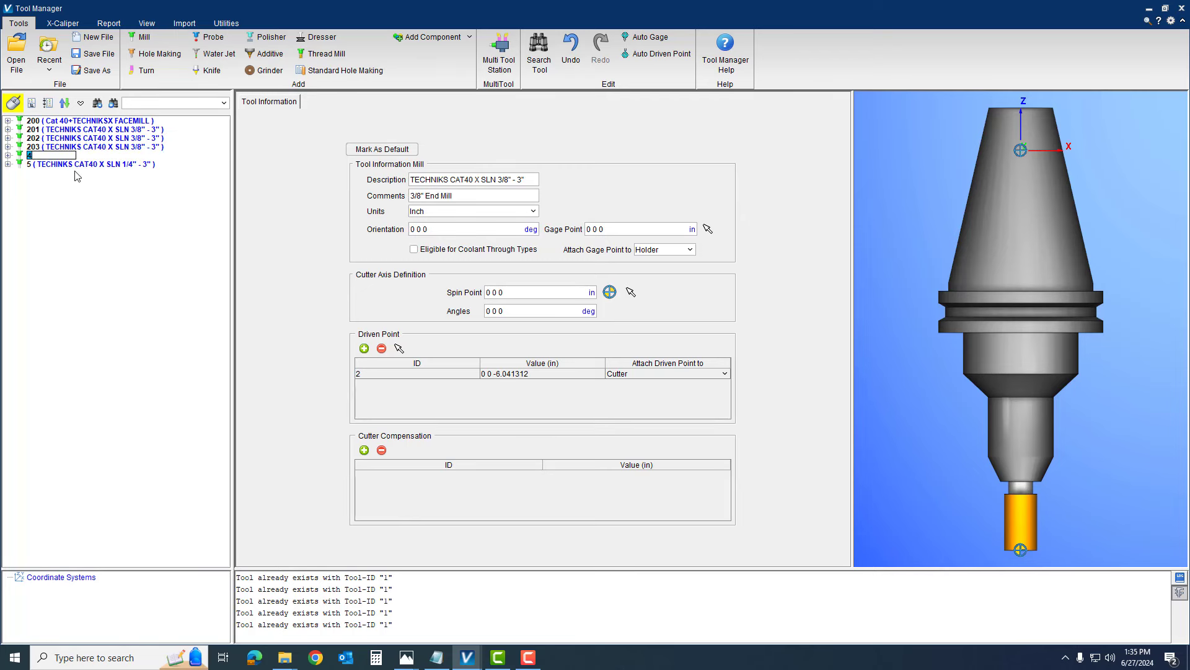
text(4)
key(Return)
right_click(76, 165)
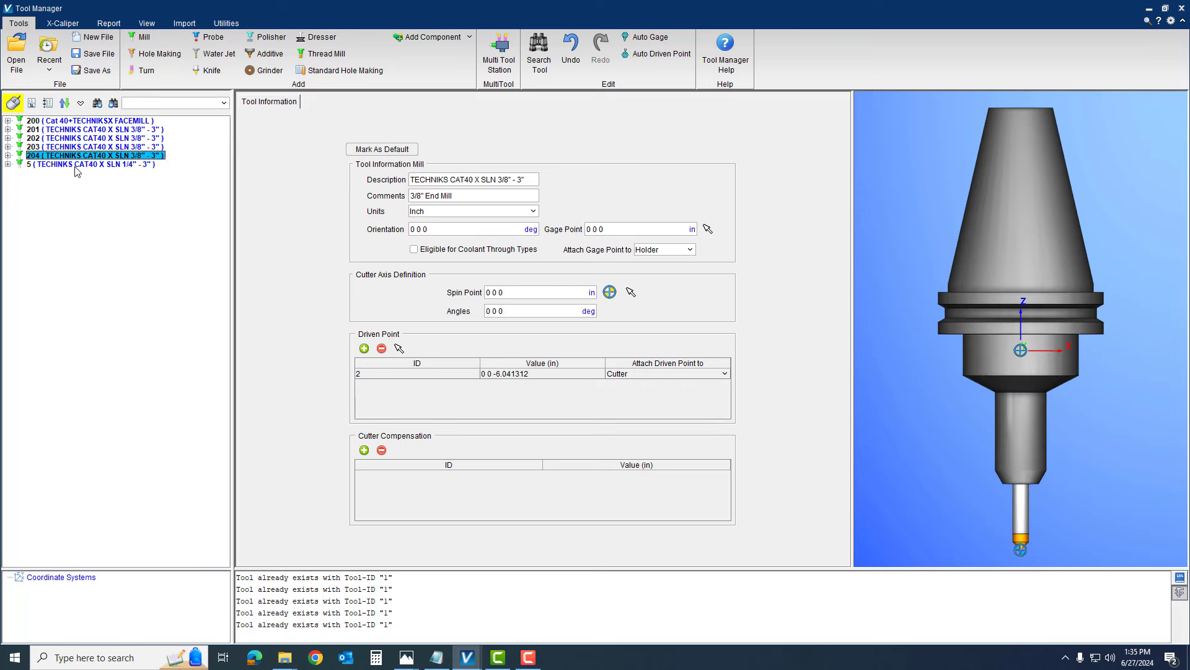
click(88, 176)
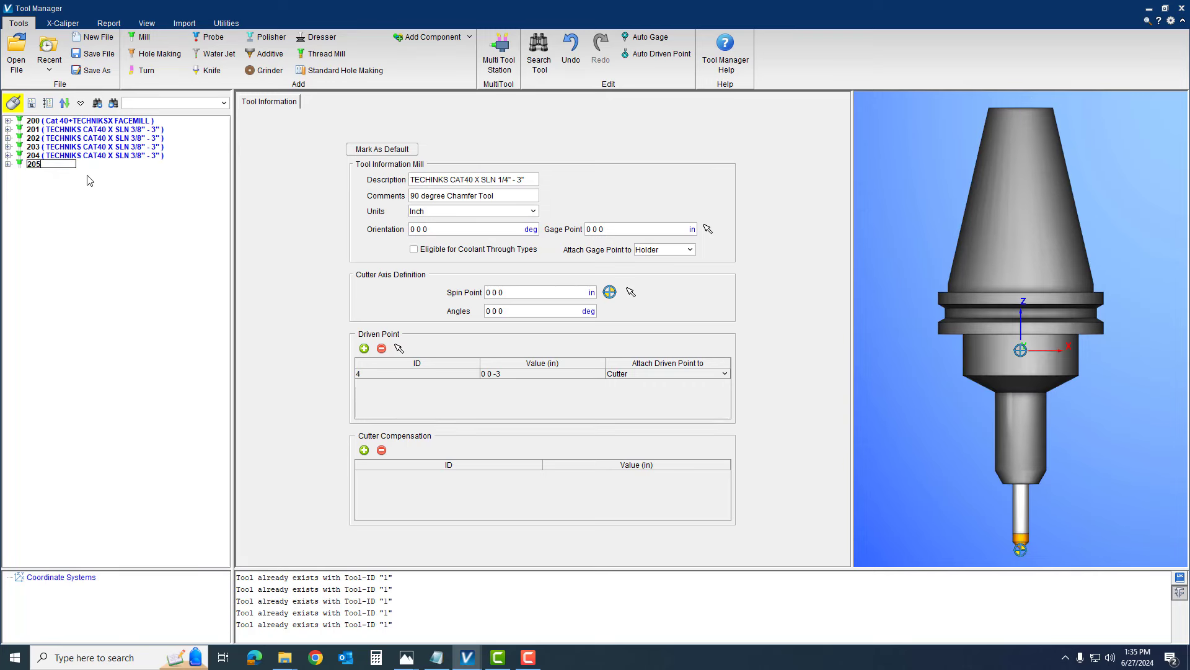
key(Return)
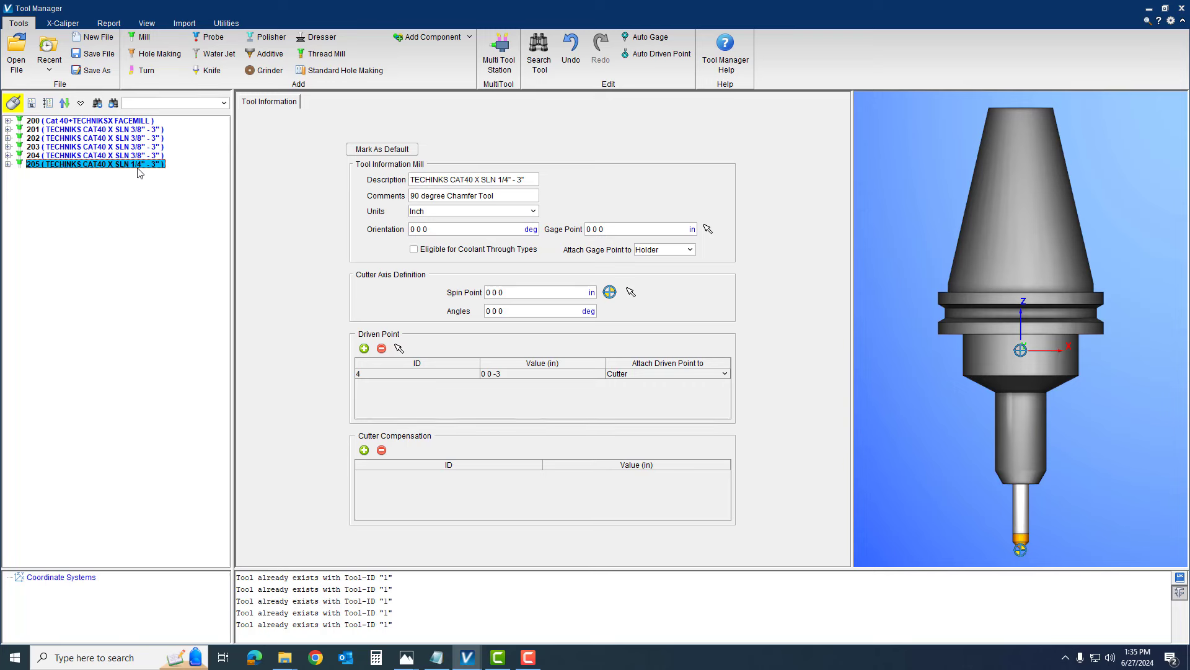
Look up the 3 IN FACE MILL in the NC program's tool list in Notepad and renumber the facemill as 1 in Tool Manager.
click(93, 124)
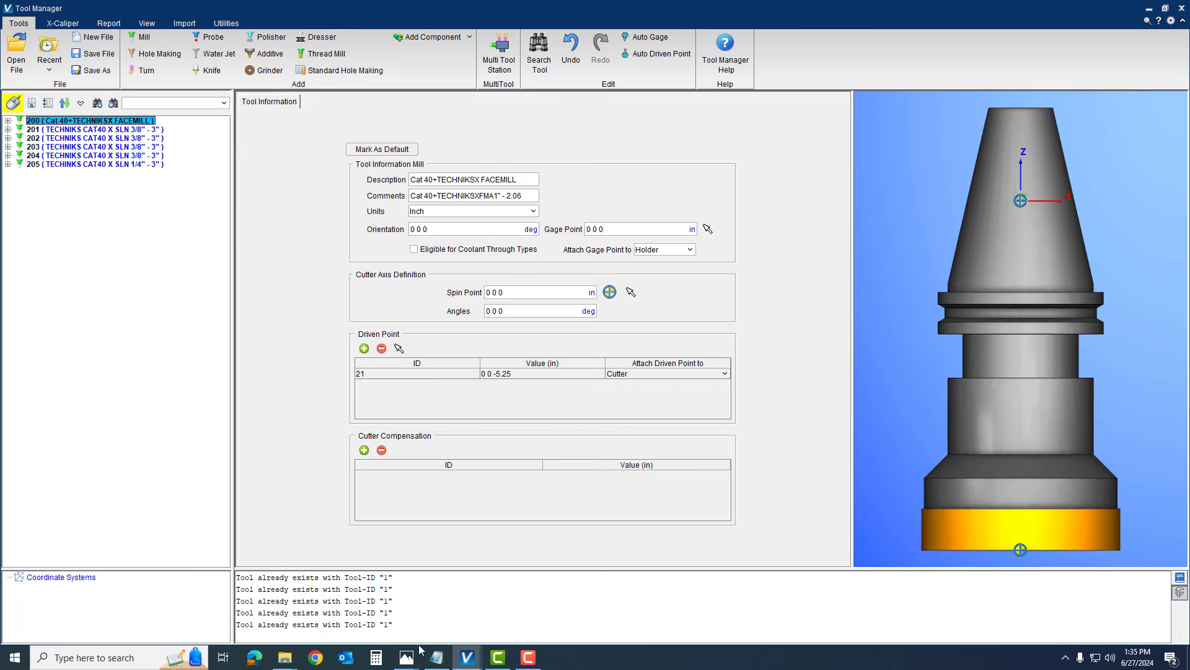
click(437, 656)
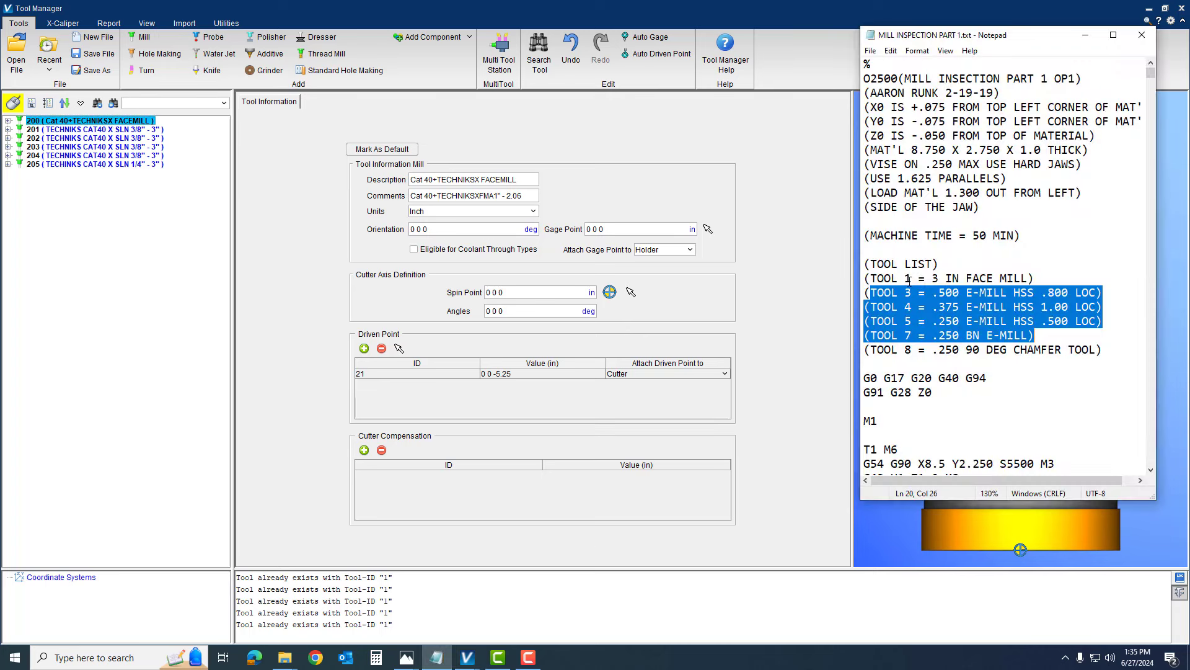
drag(932, 278, 1029, 278)
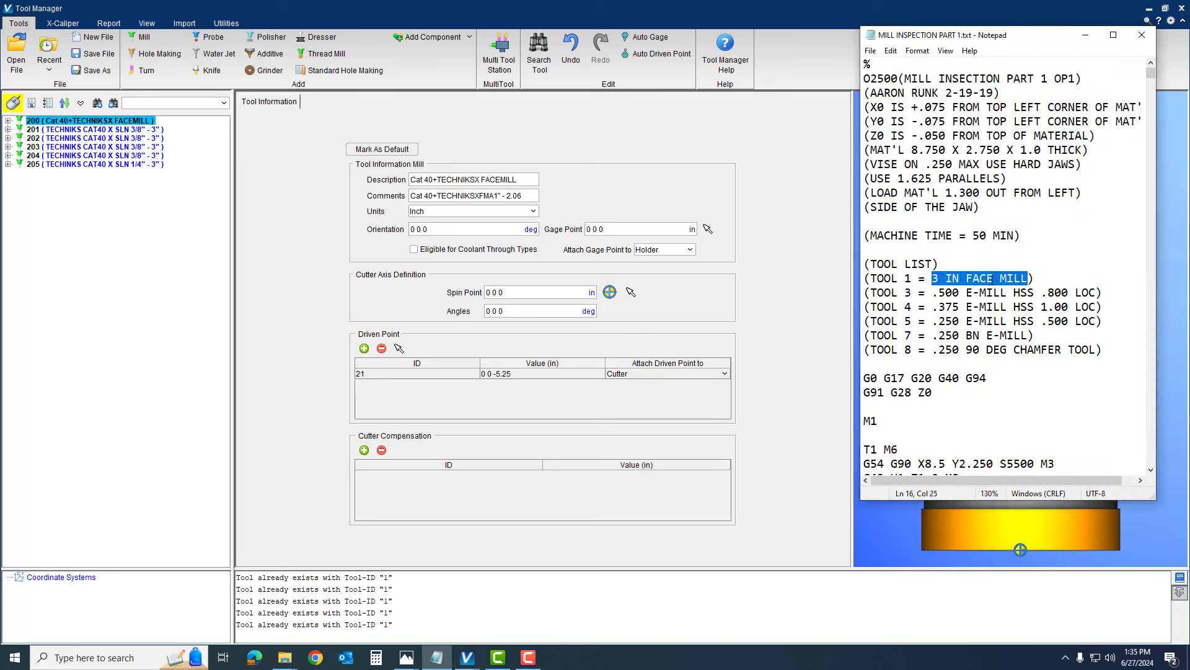
right_click(54, 121)
click(71, 126)
text(1)
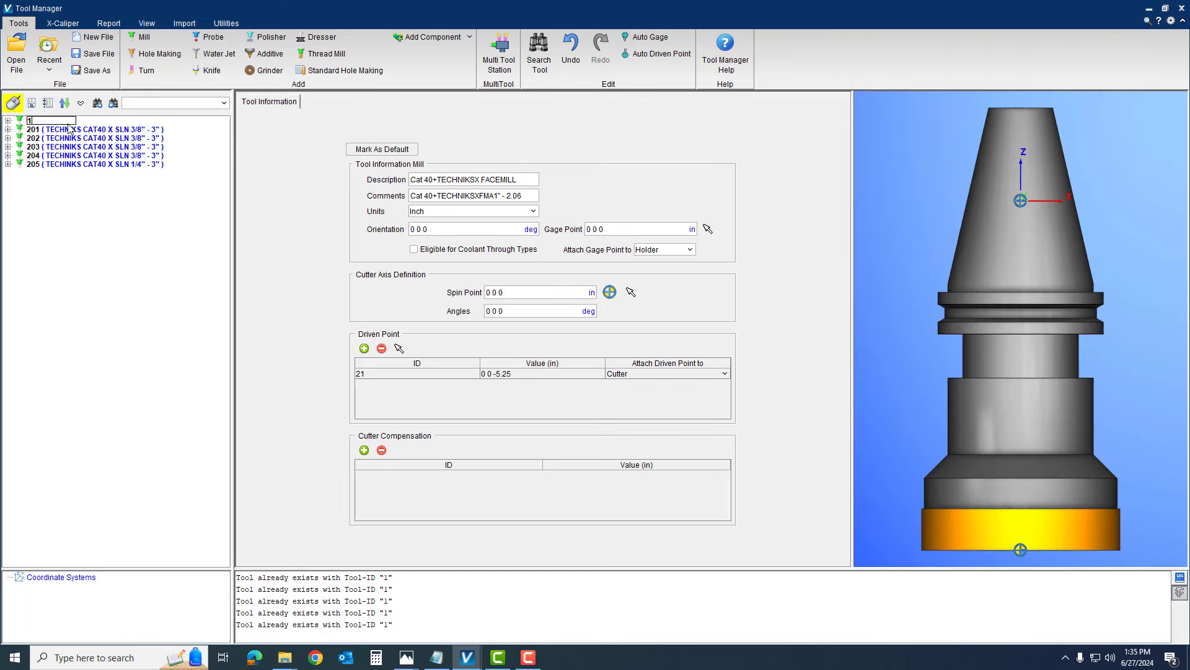
key(Return)
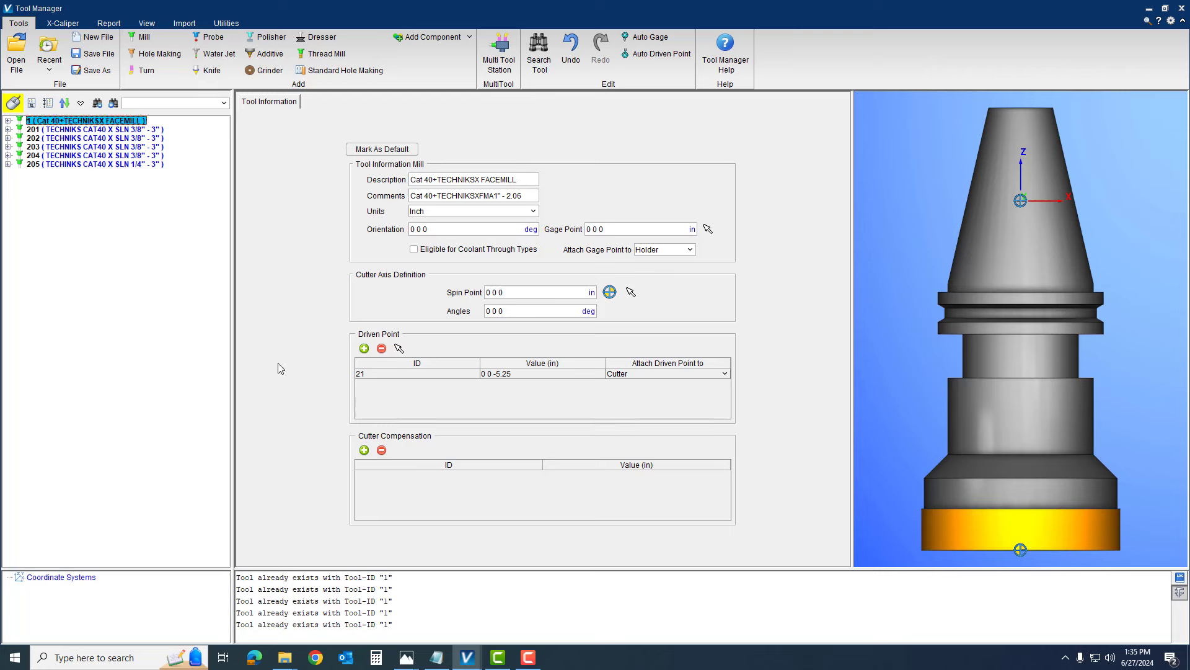
Set the facemill's driven point ID to 1.
click(374, 374)
click(372, 374)
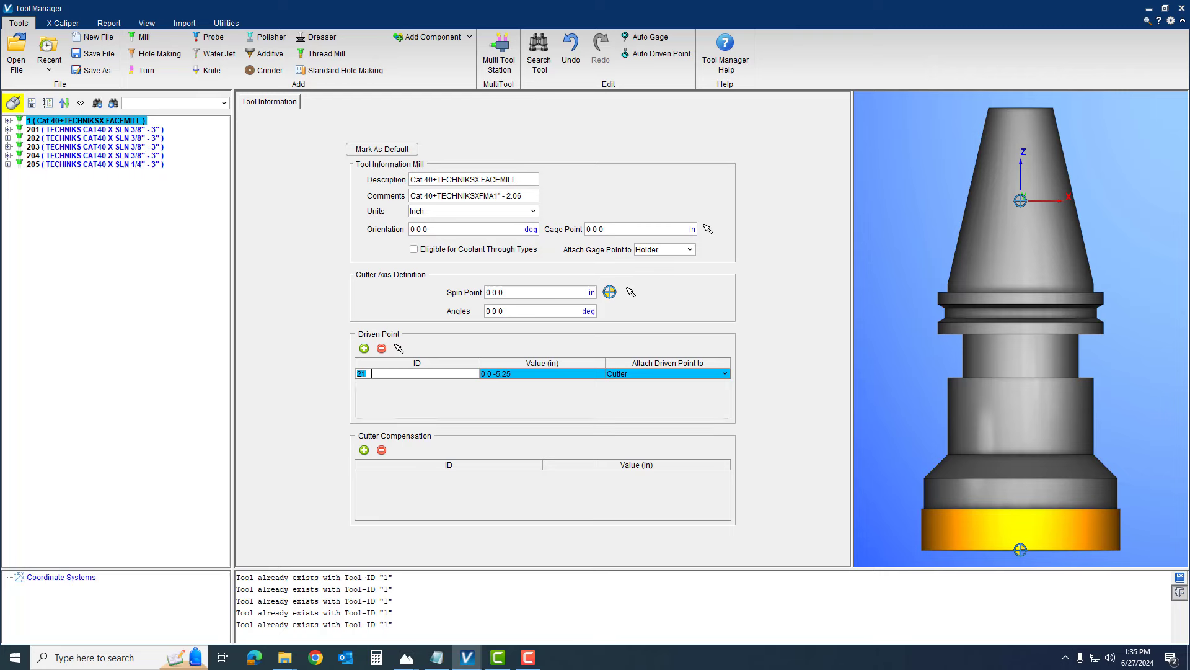
key(Return)
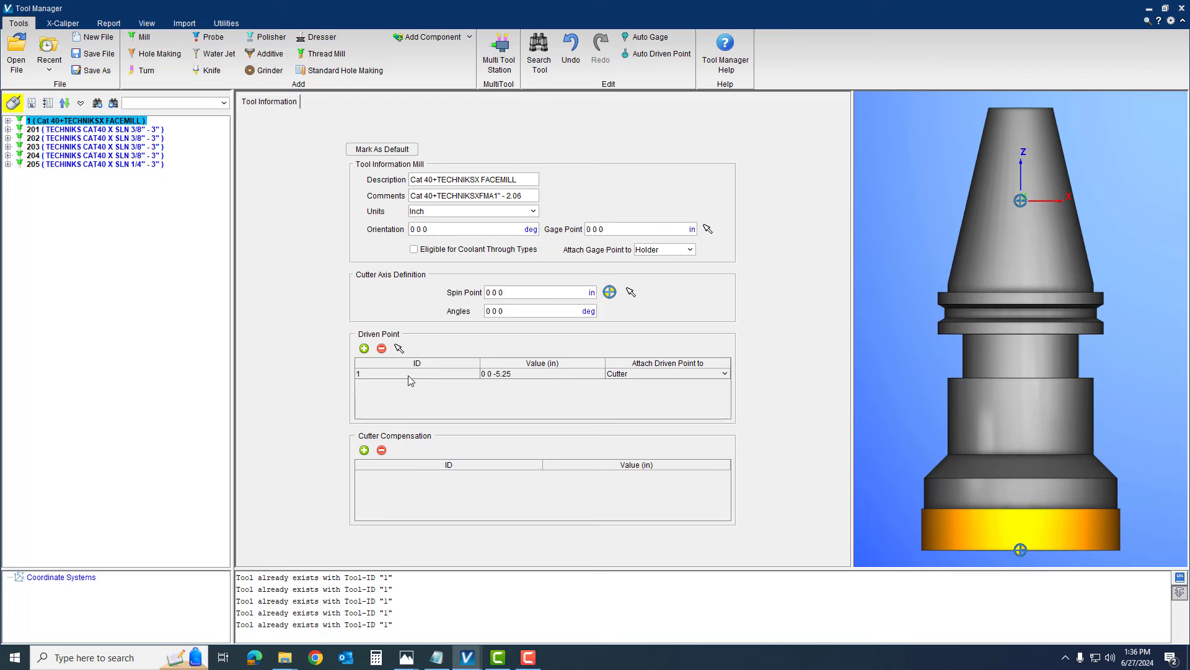
Examine the facemill's holder profile, cutter dimensions, description and comments.
click(8, 121)
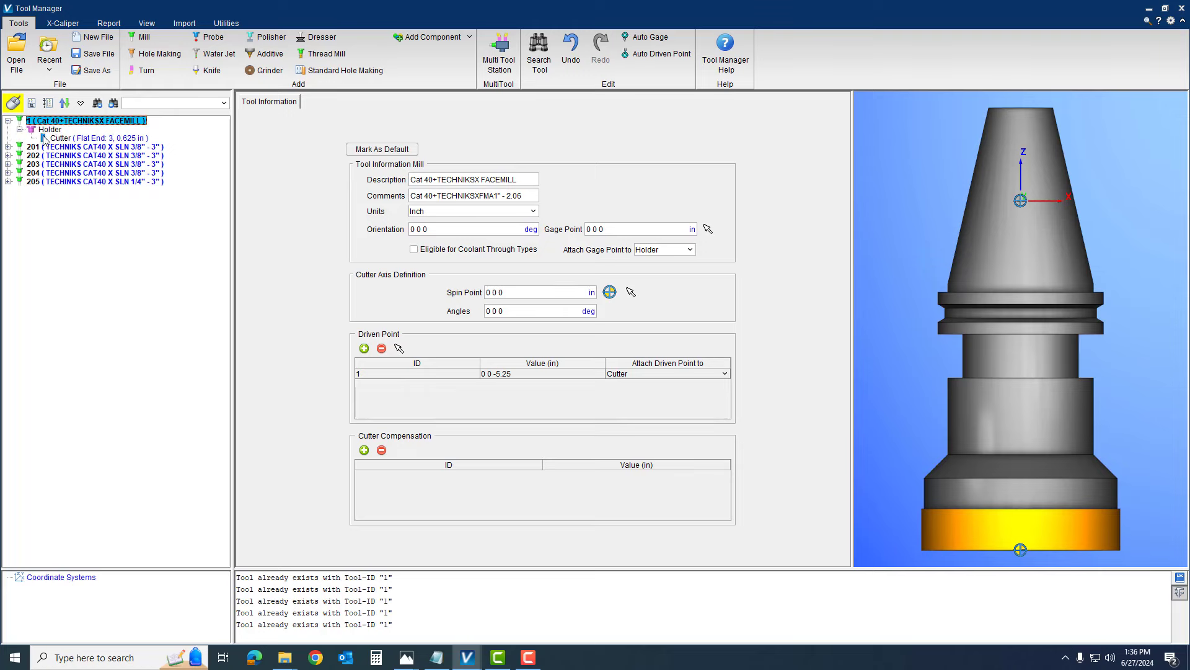
click(49, 130)
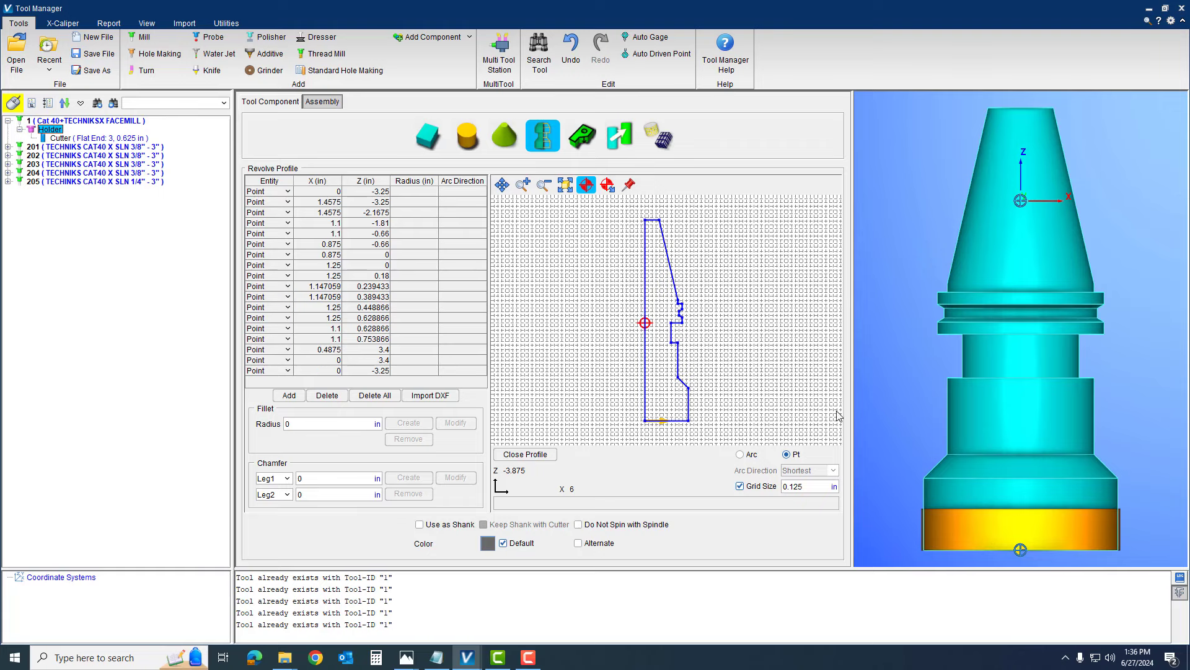
click(85, 139)
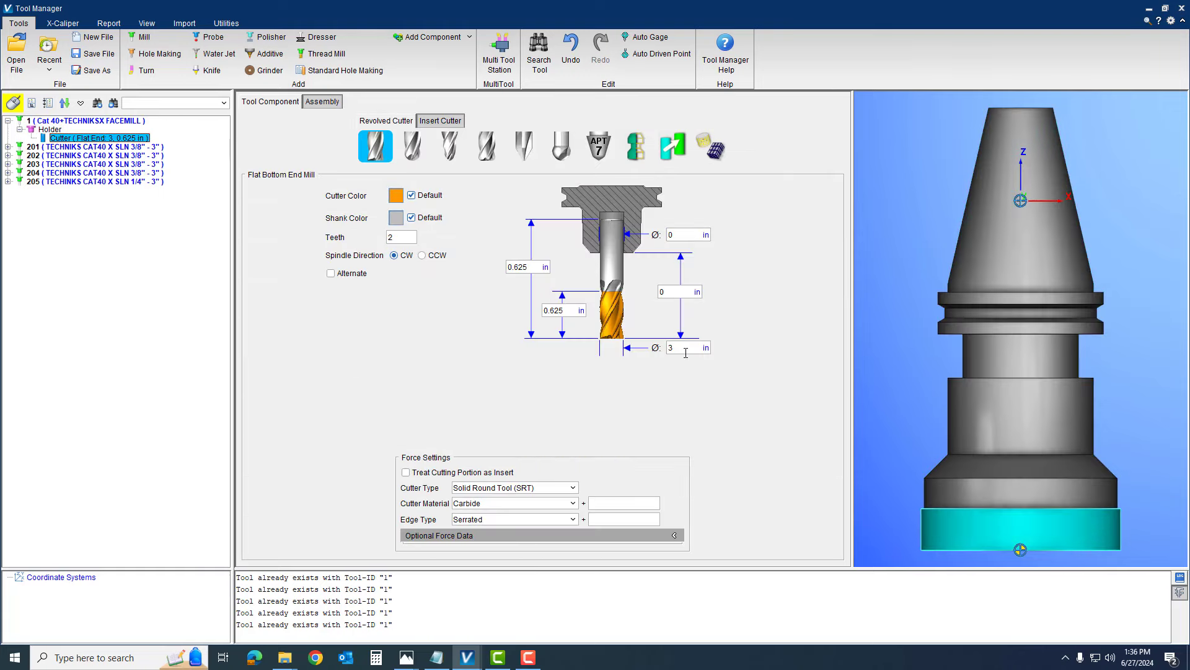
double_click(685, 352)
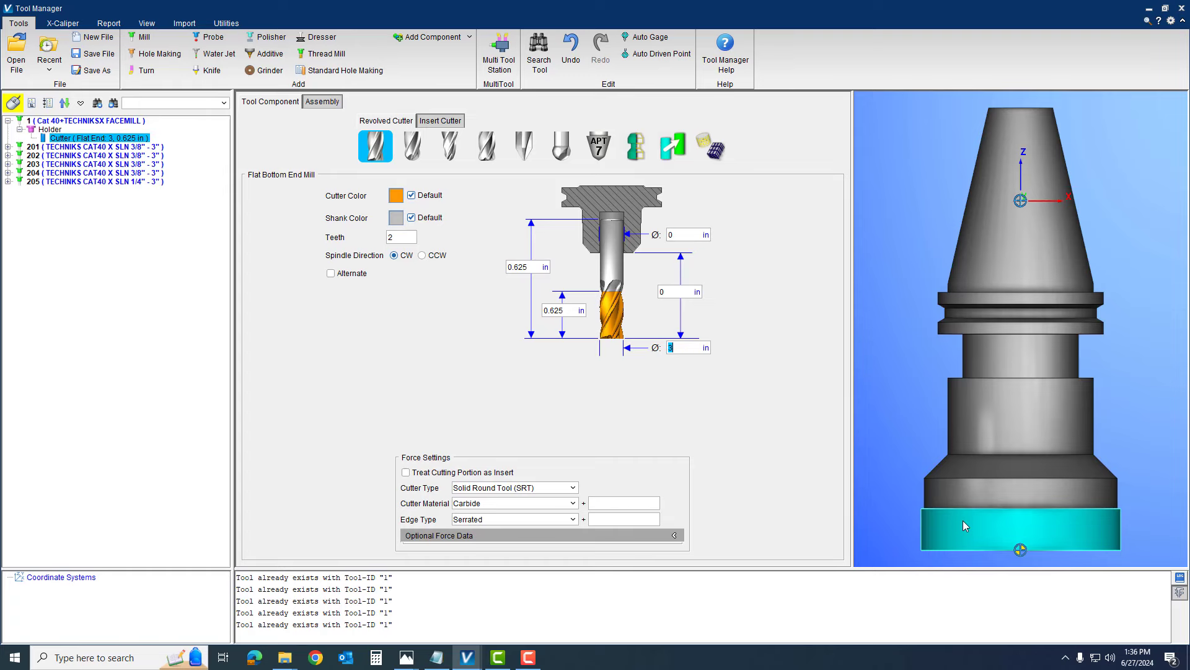
click(884, 431)
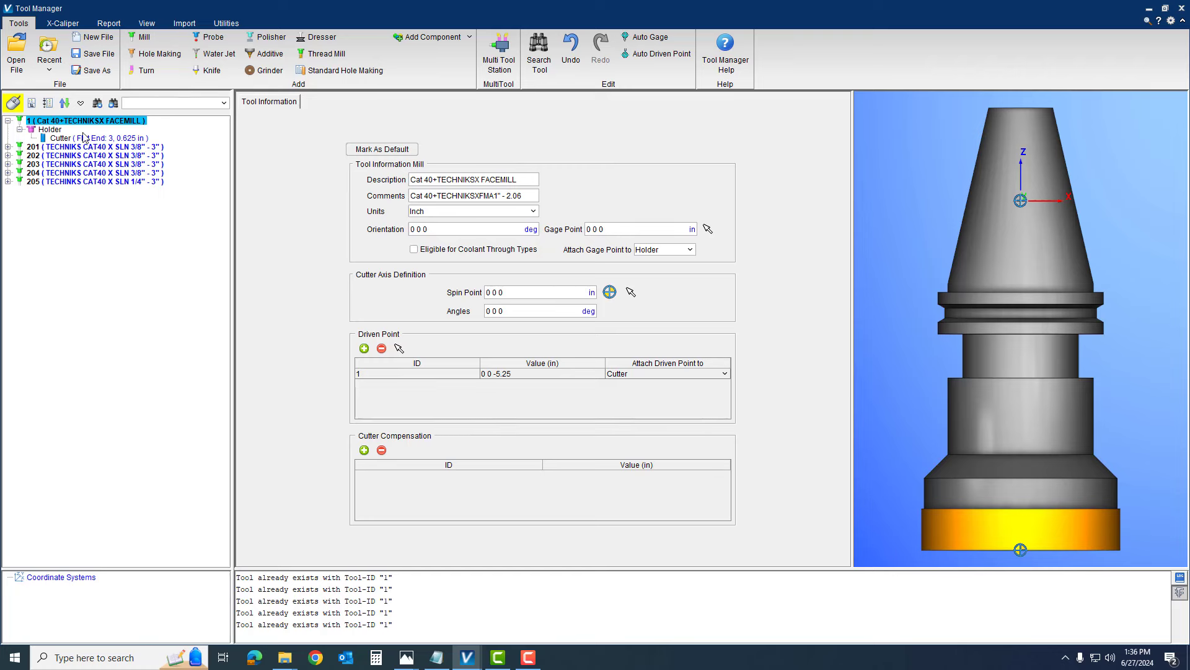
click(8, 121)
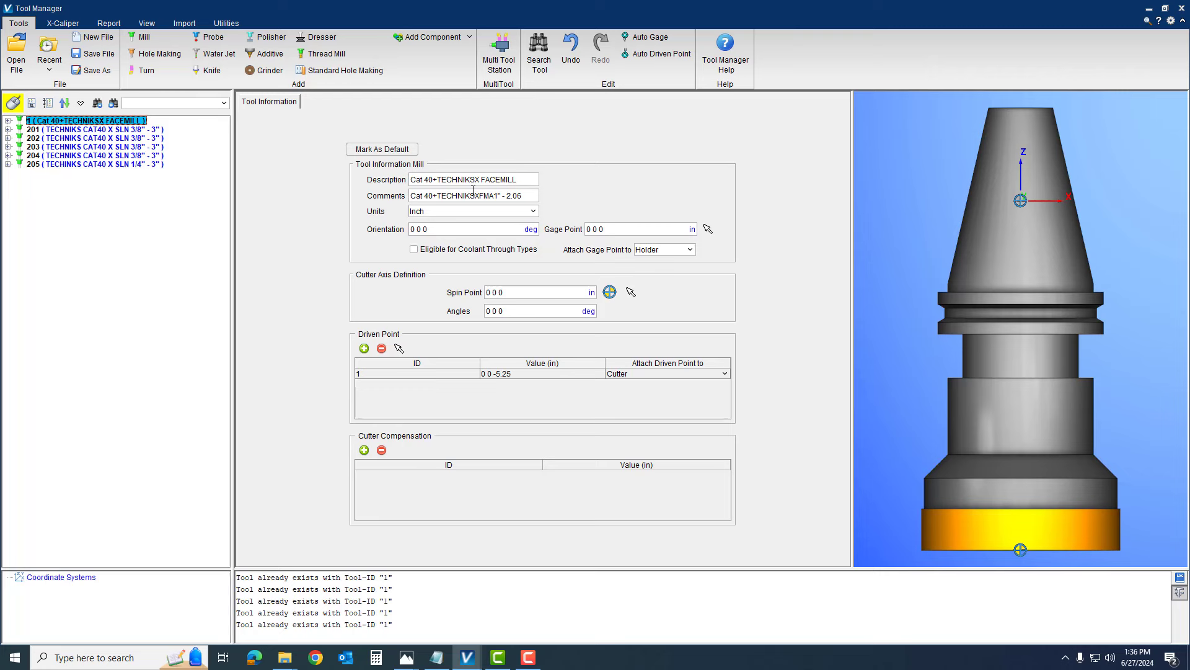
click(532, 179)
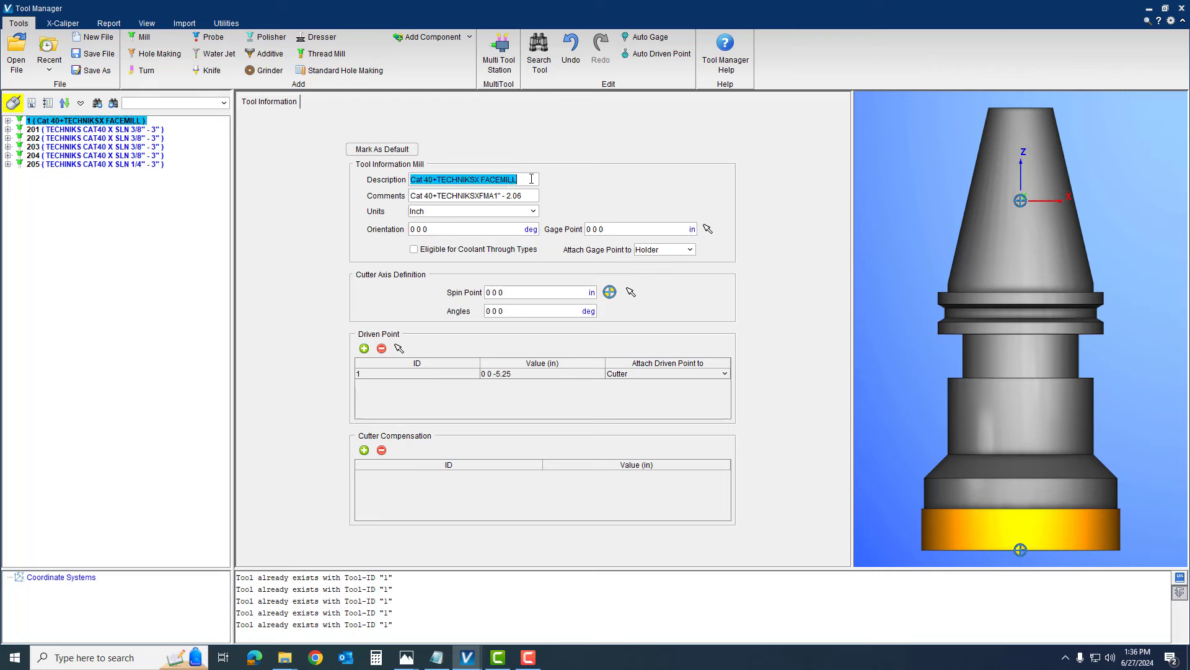
key(Tab)
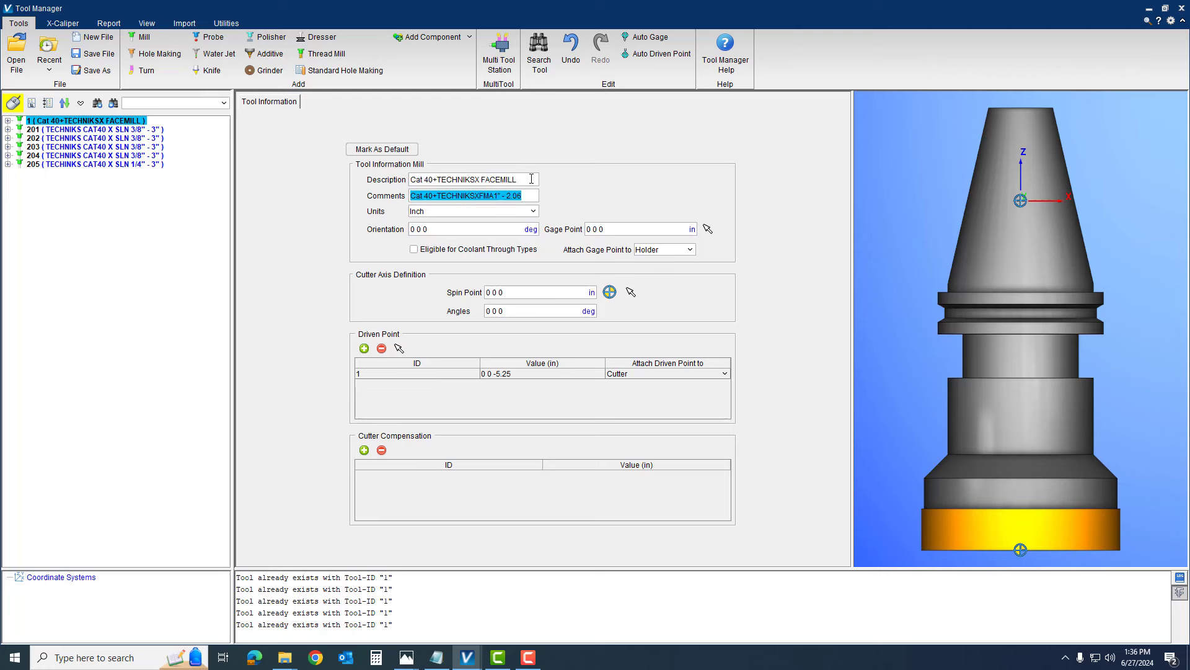
Look up the TOOL 3 entry in the NC program's tool list in Notepad and renumber tool 201 as 3 in Tool Manager.
click(62, 130)
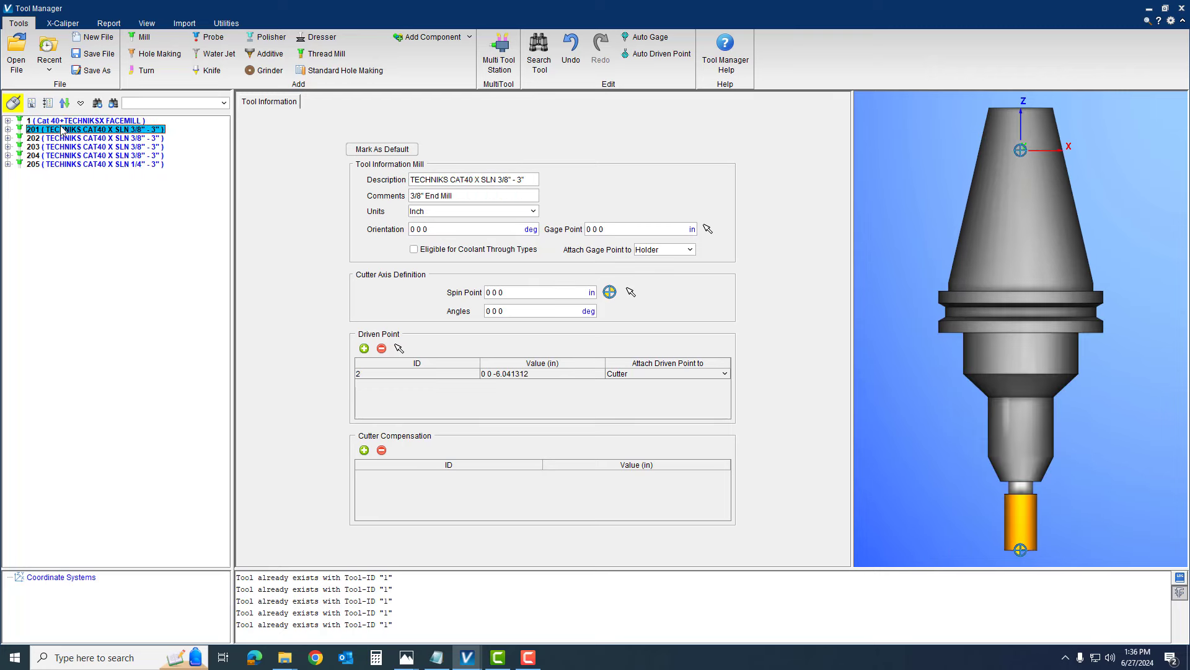
click(437, 659)
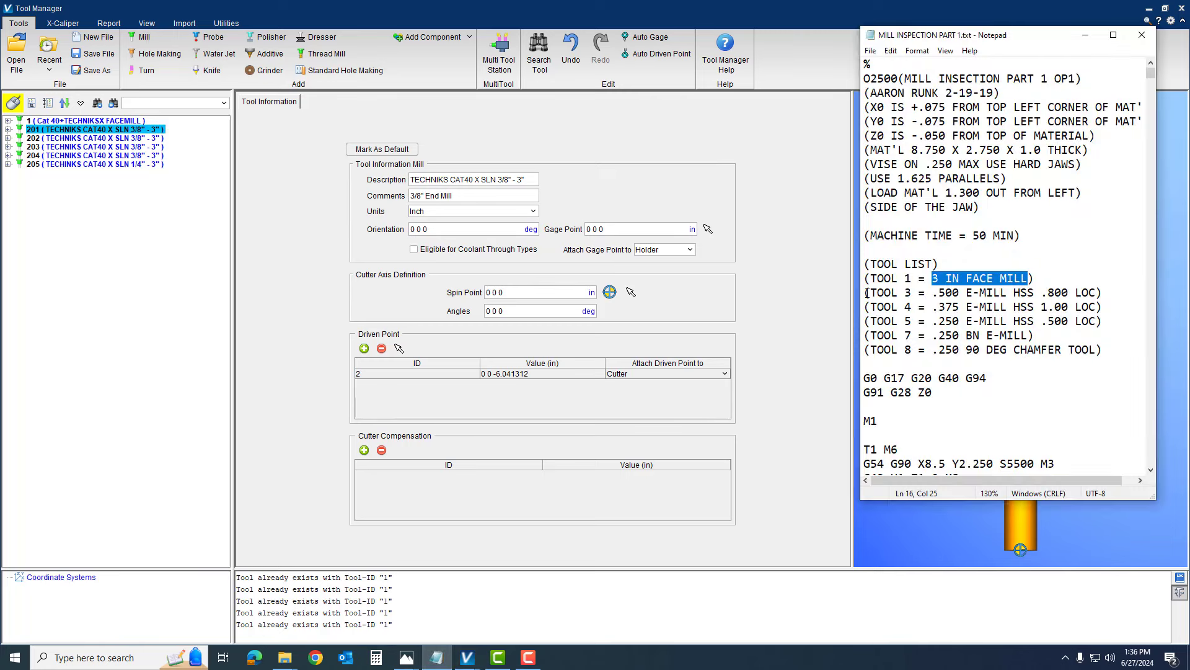
drag(866, 294, 1107, 293)
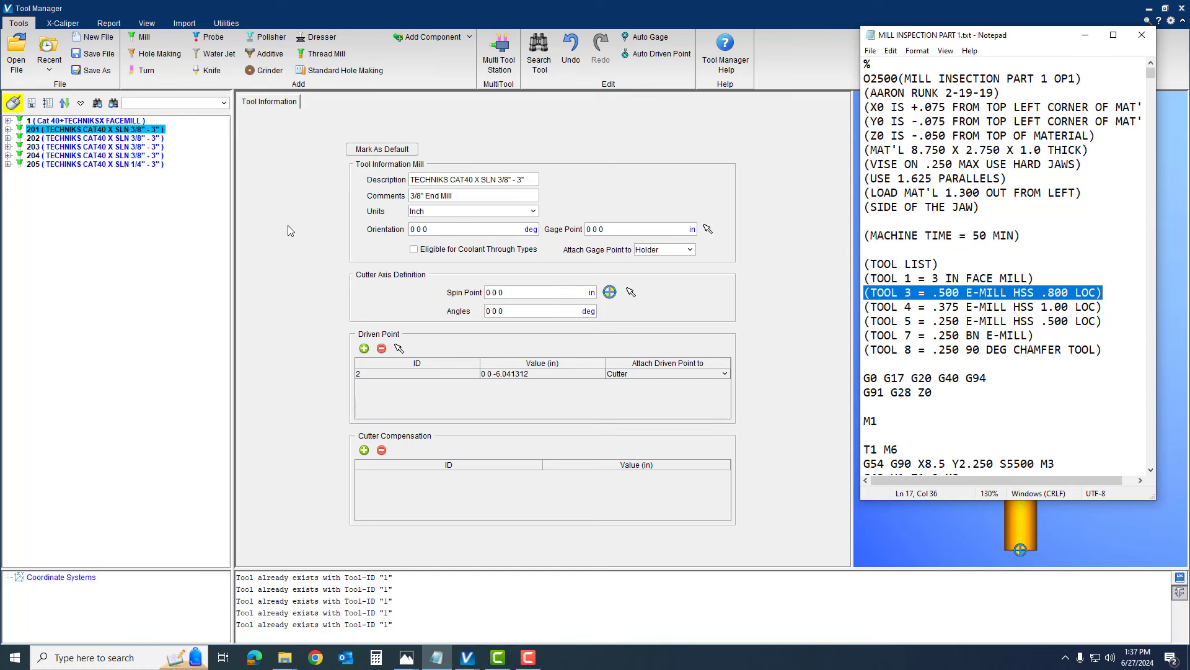
click(28, 130)
click(8, 130)
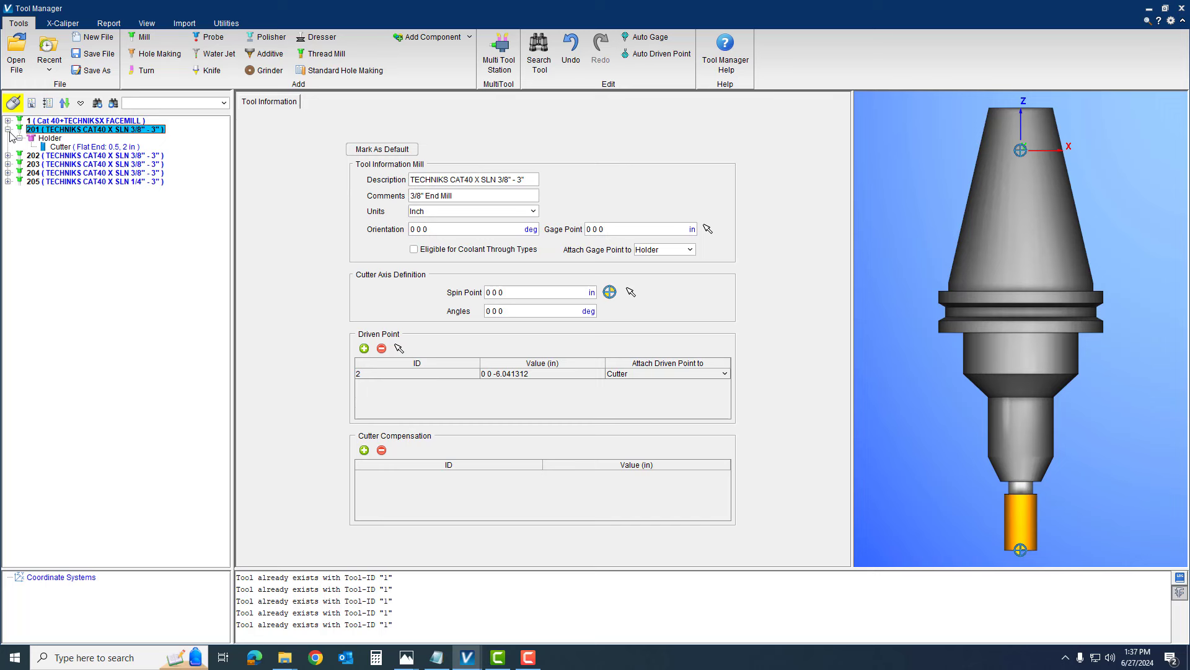
right_click(60, 131)
click(77, 139)
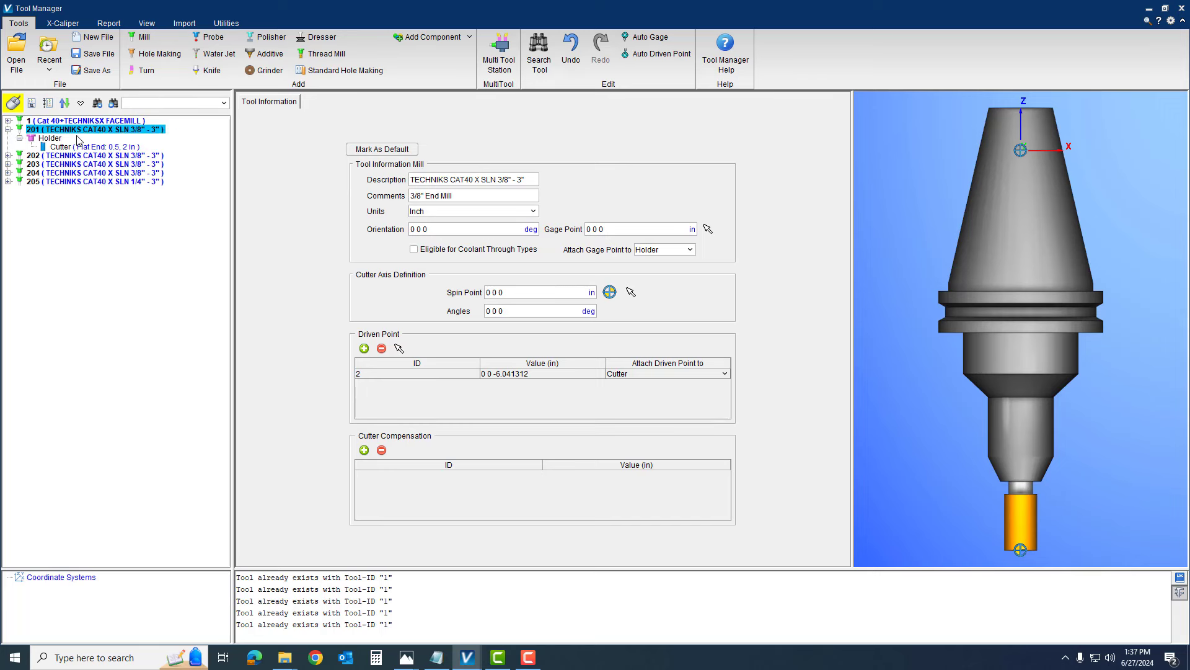
text(3)
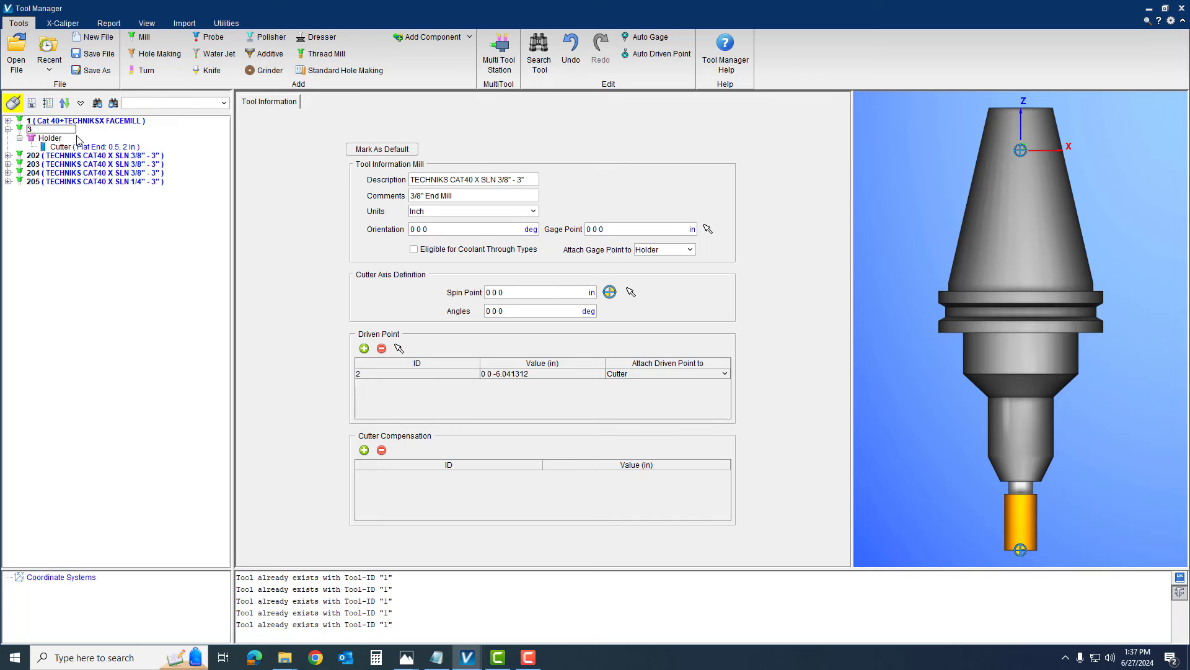
key(Return)
Set the driven point ID of tool 3 to 3.
click(380, 376)
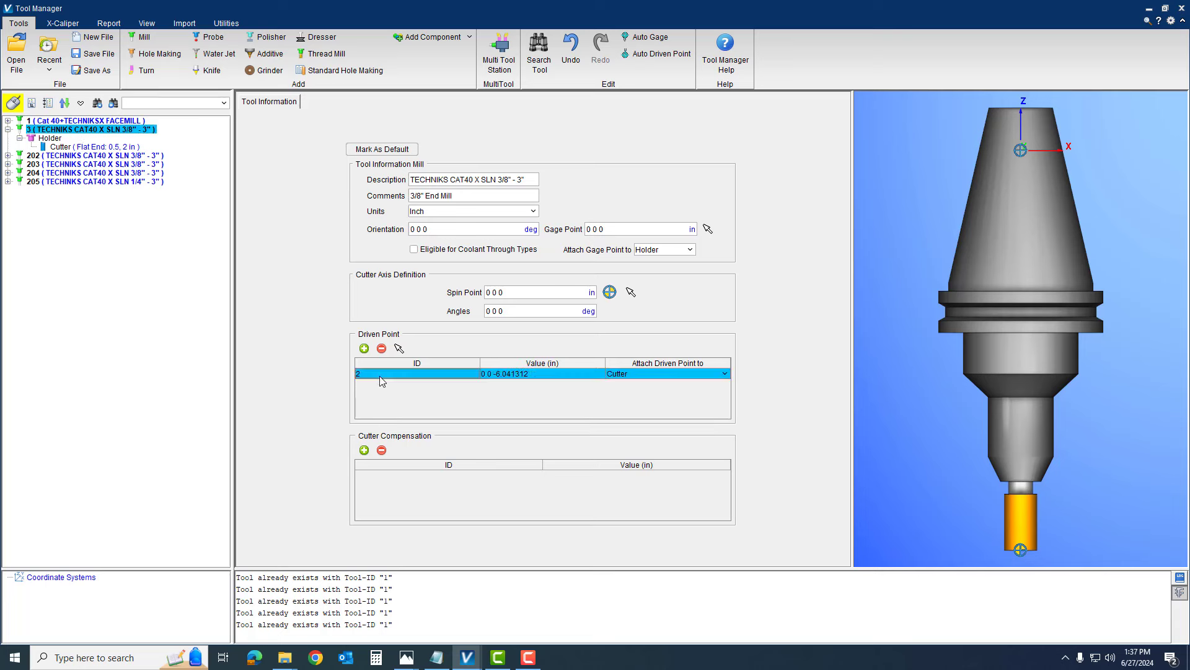
click(379, 375)
text(3)
key(Return)
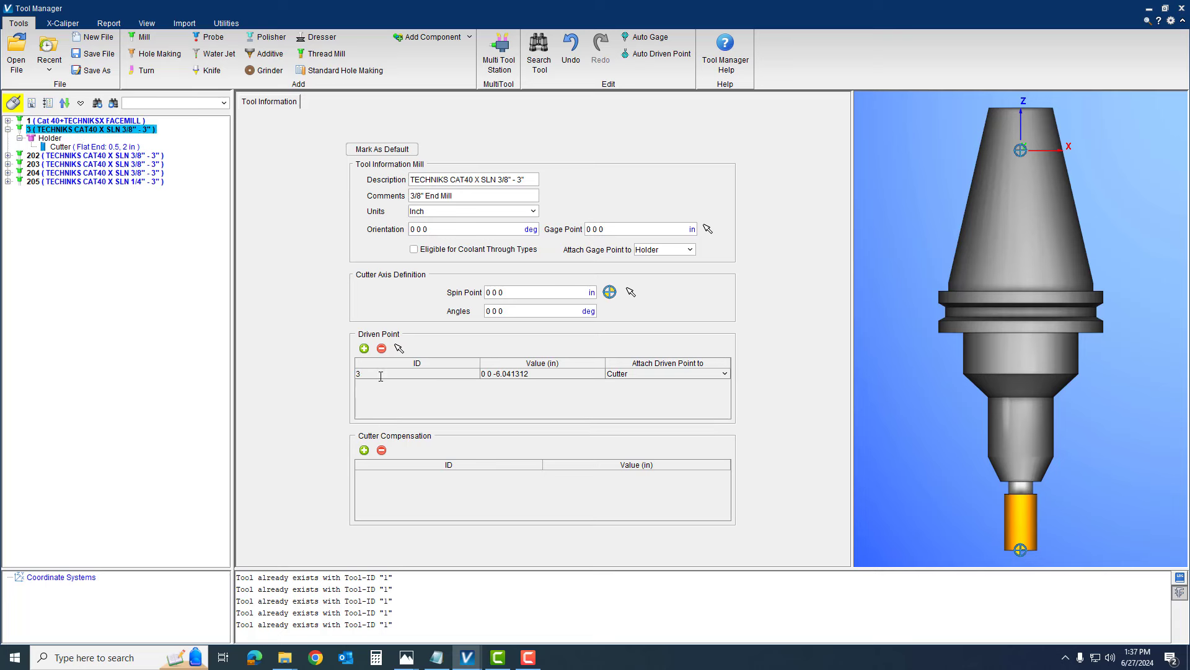
Check the cutter dimensions of tool 3 and set its flute length to match the .800 LOC in the program's tool list.
click(89, 147)
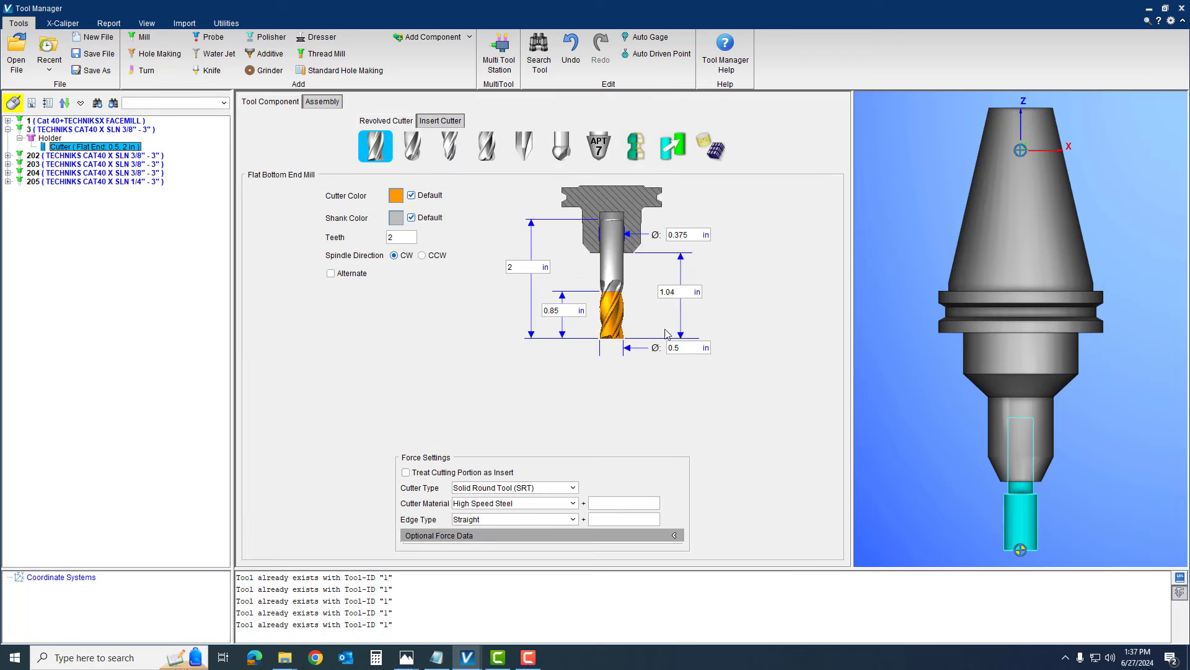
double_click(685, 349)
double_click(689, 236)
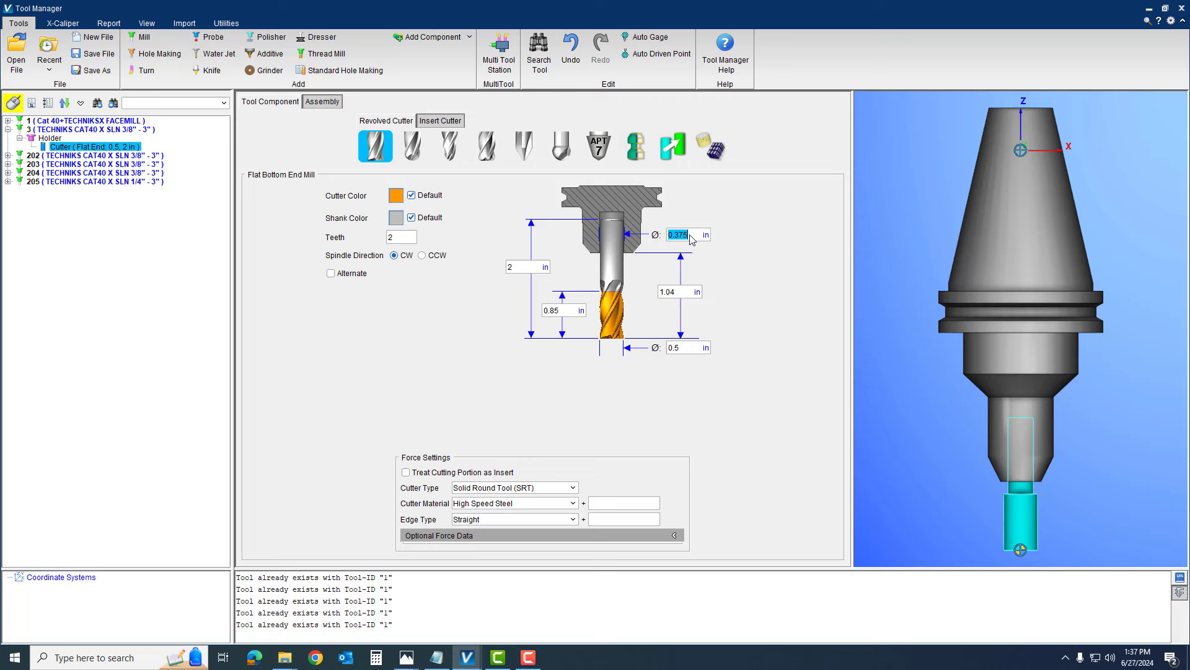
double_click(567, 312)
click(569, 315)
key(Tab)
click(947, 491)
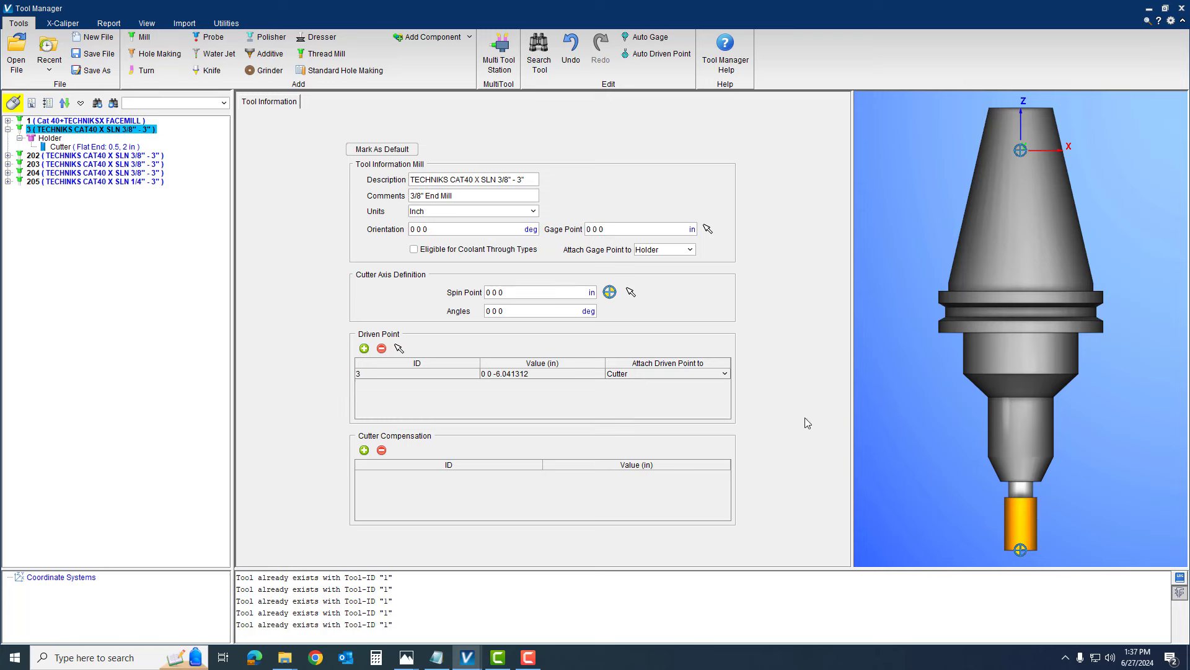
click(8, 129)
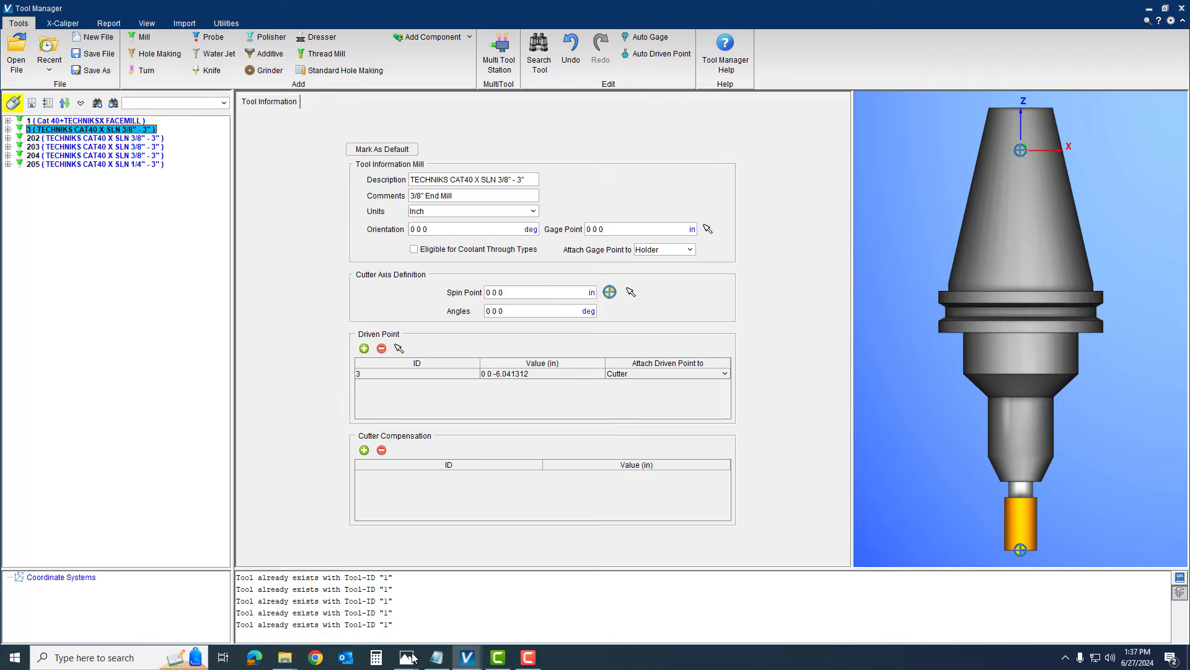
Look up the TOOL 4 entry in the tool list in Notepad and renumber tool 202 as 4 in Tool Manager.
click(437, 657)
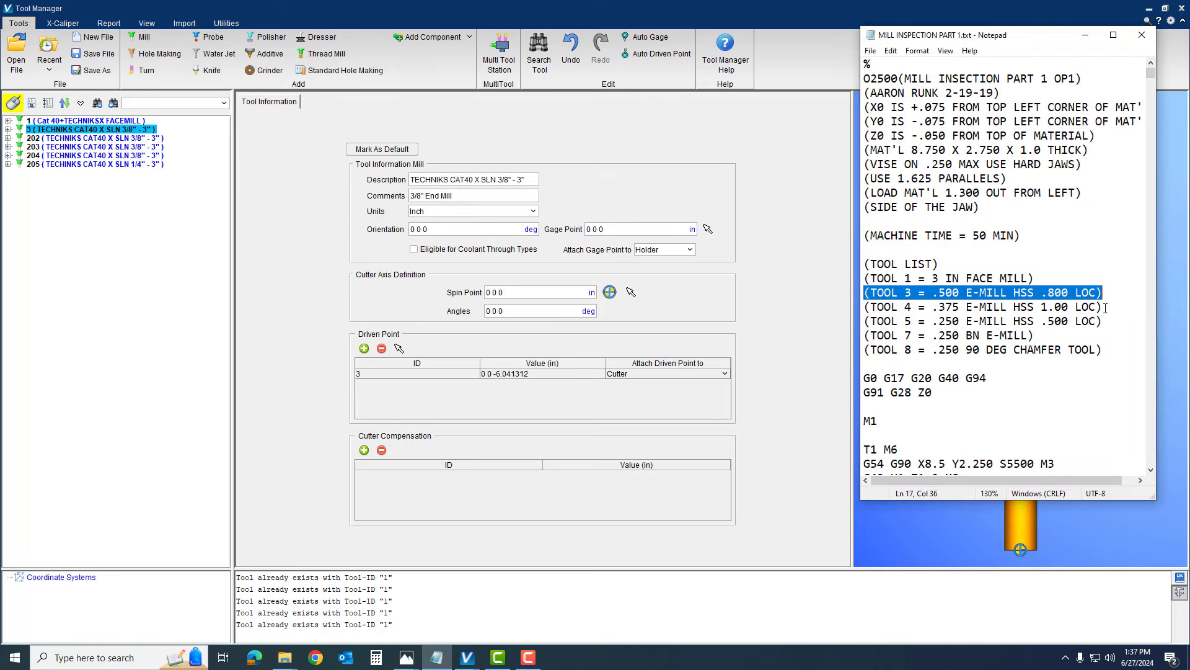
drag(1105, 308, 881, 310)
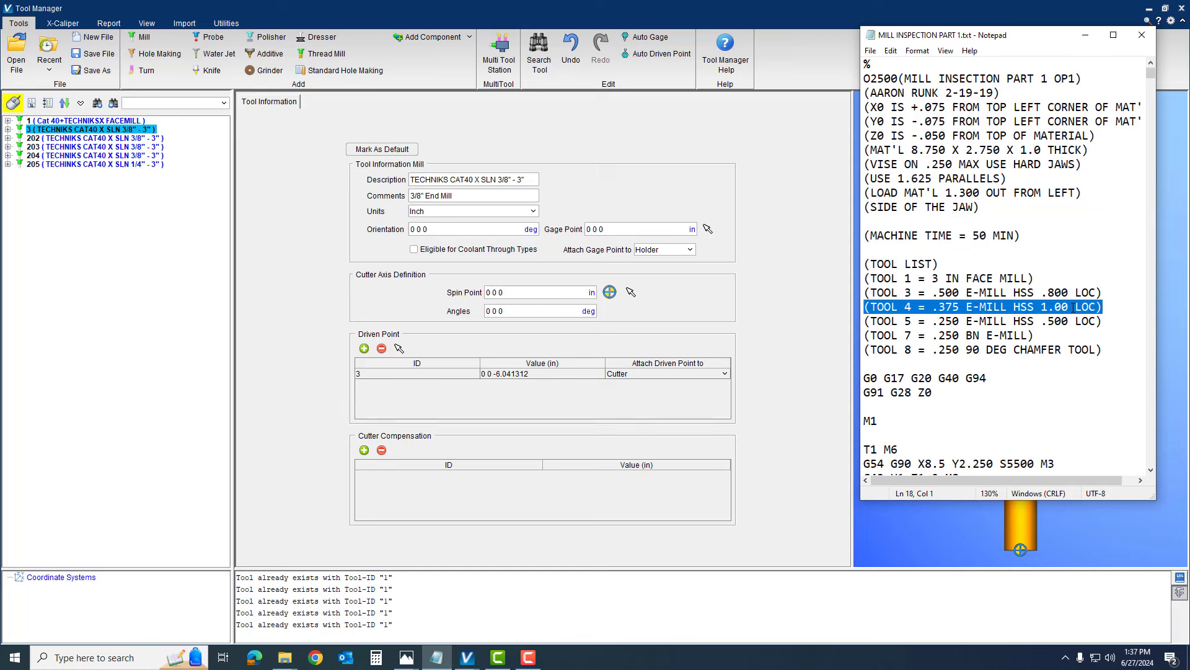
click(1120, 308)
click(143, 214)
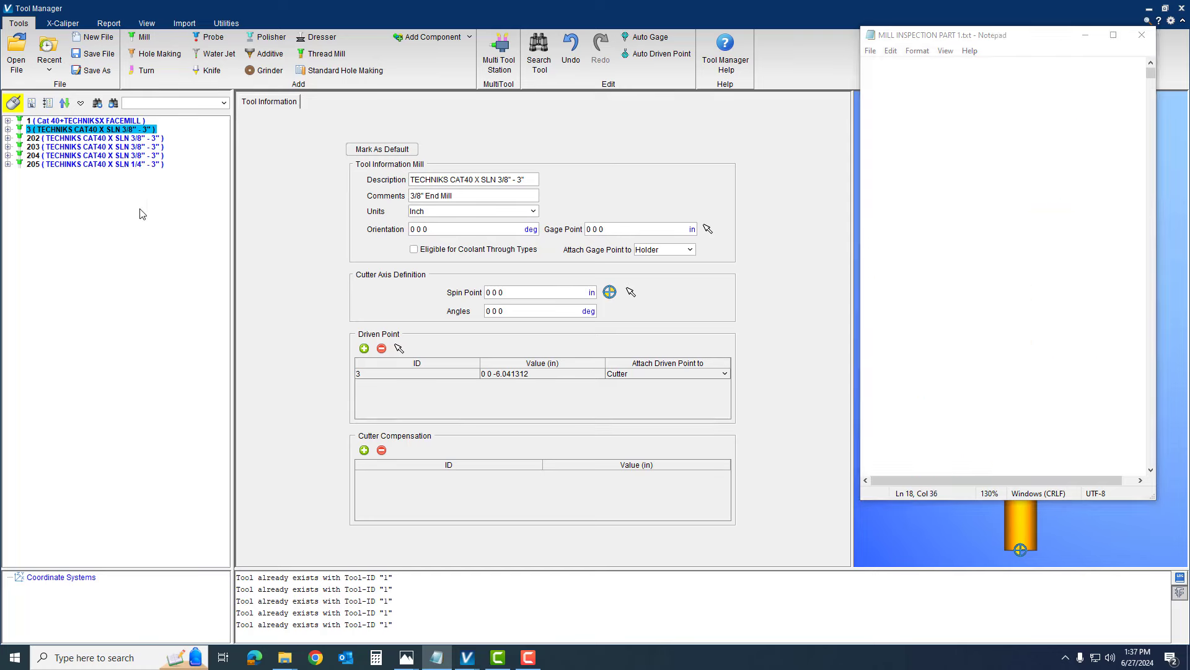
right_click(83, 139)
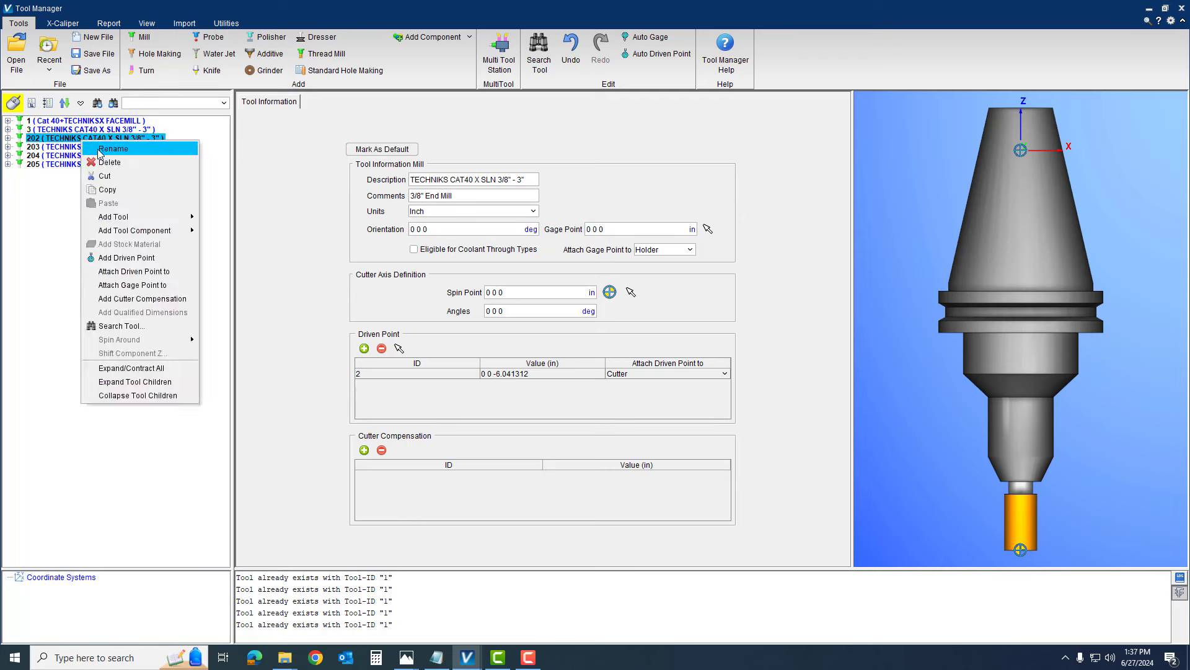
click(99, 152)
text(4)
key(Return)
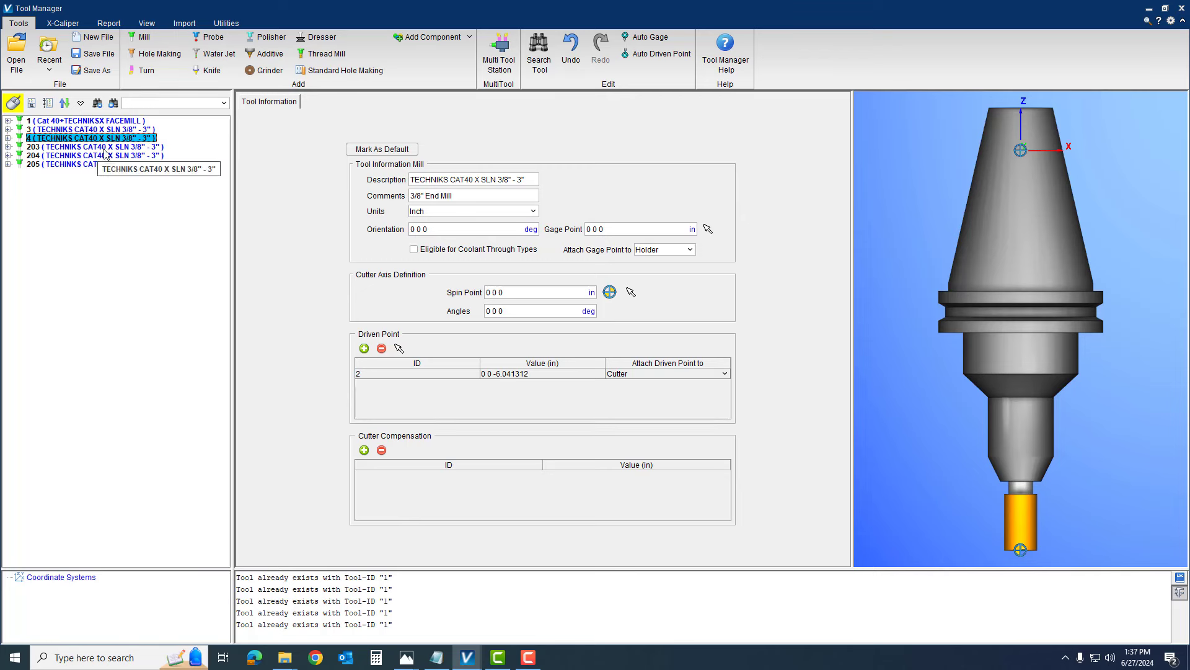
Set the driven point ID of tool 4 to 4.
click(358, 374)
click(358, 373)
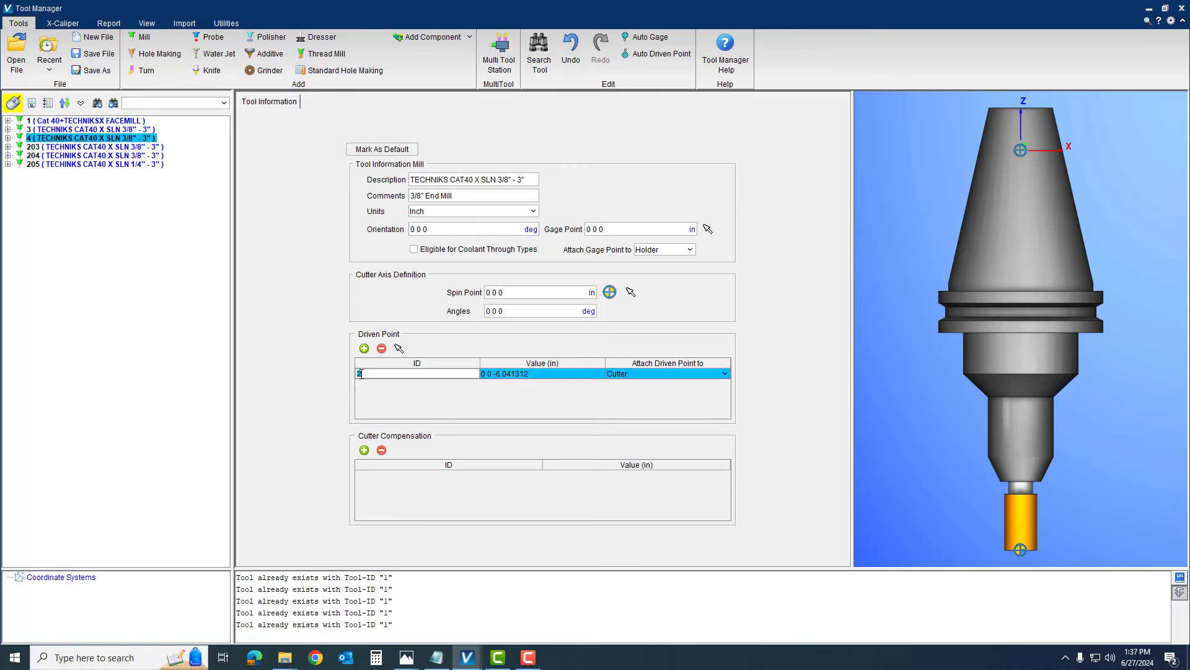
text(4)
key(Return)
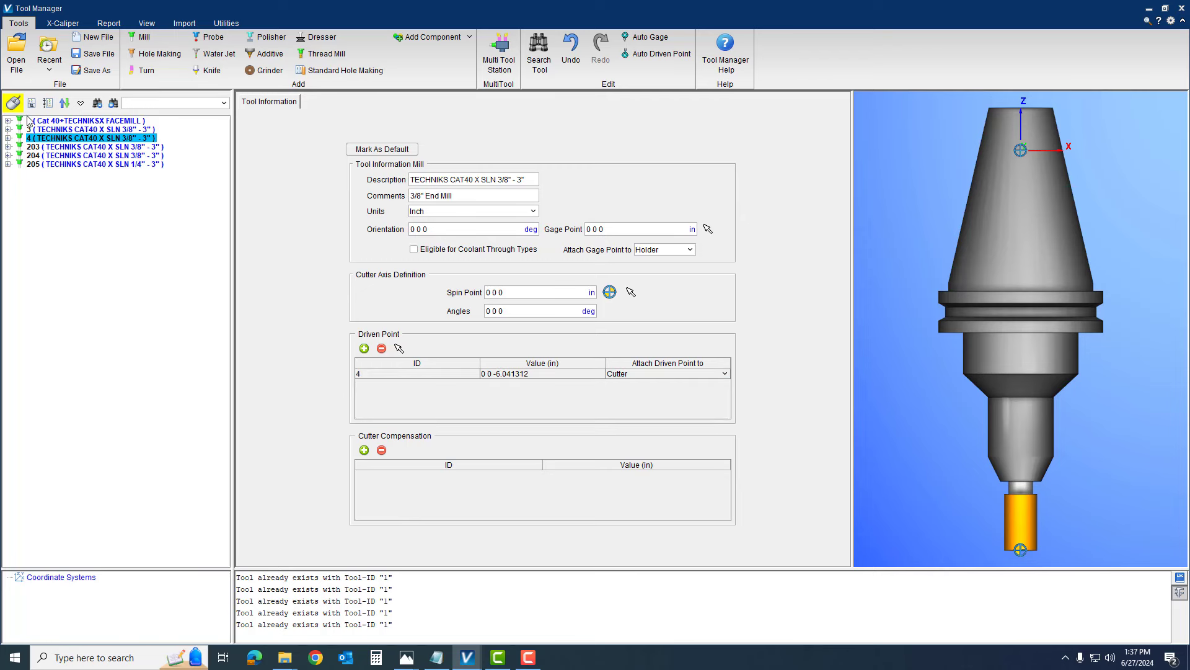
Set tool 4's flat end cutter to a 0.375 in diameter and a 1 in flute length.
click(8, 138)
click(57, 156)
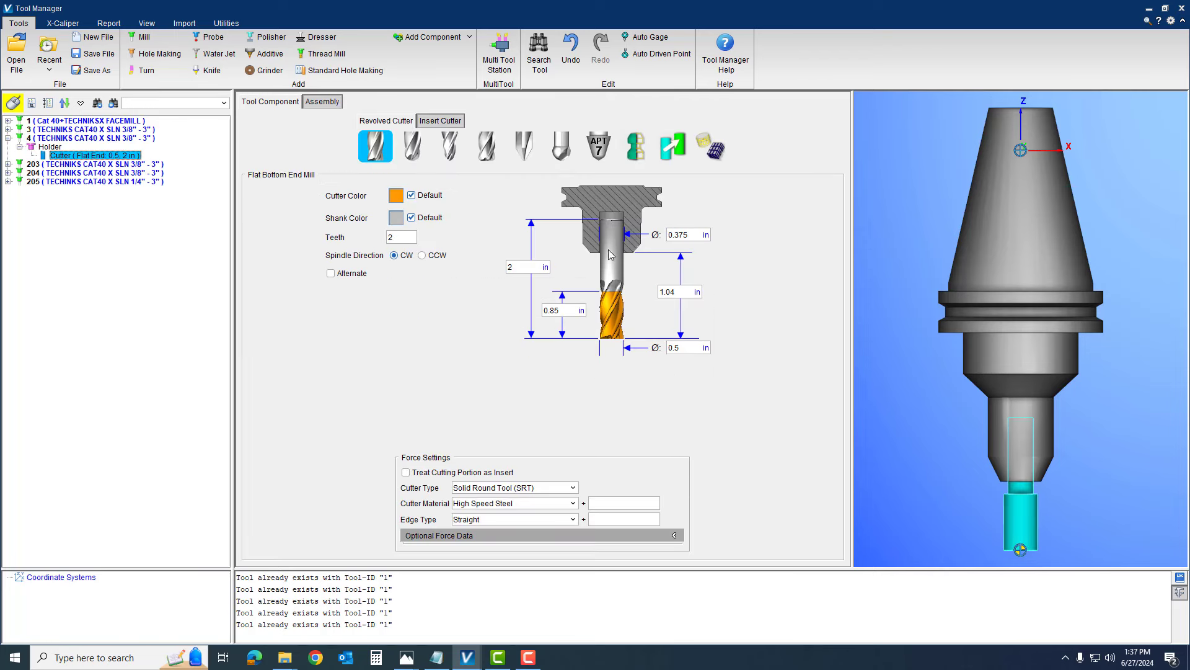
click(687, 347)
text(.375)
key(Tab)
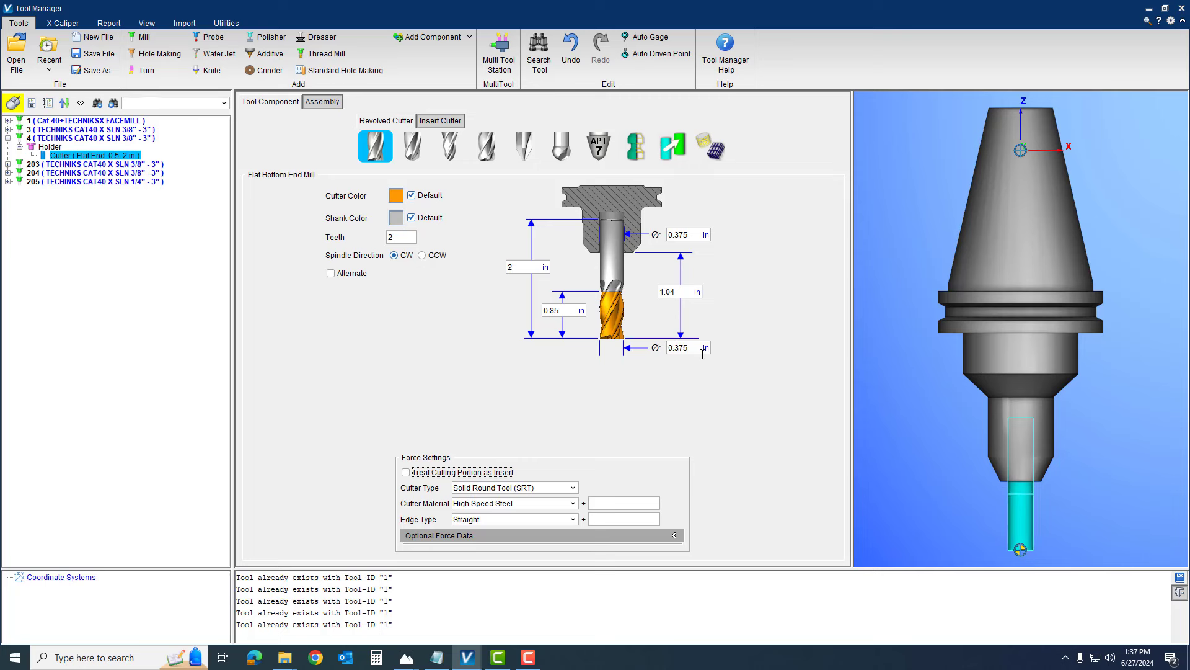
click(564, 310)
text(1)
key(Tab)
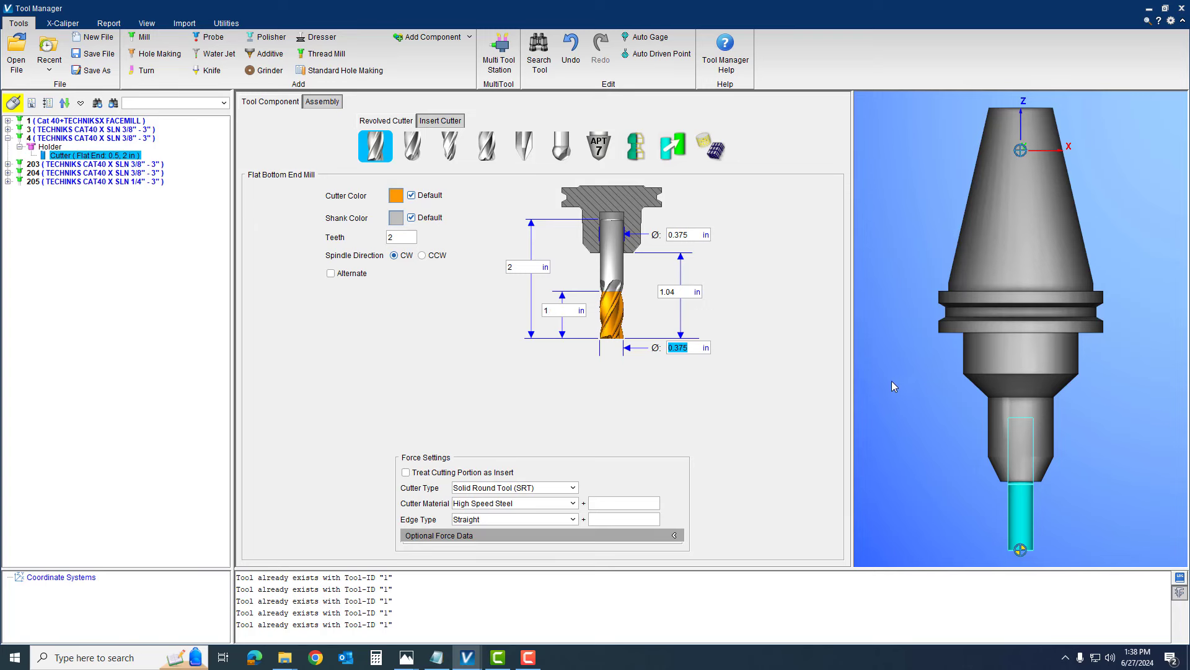
click(913, 401)
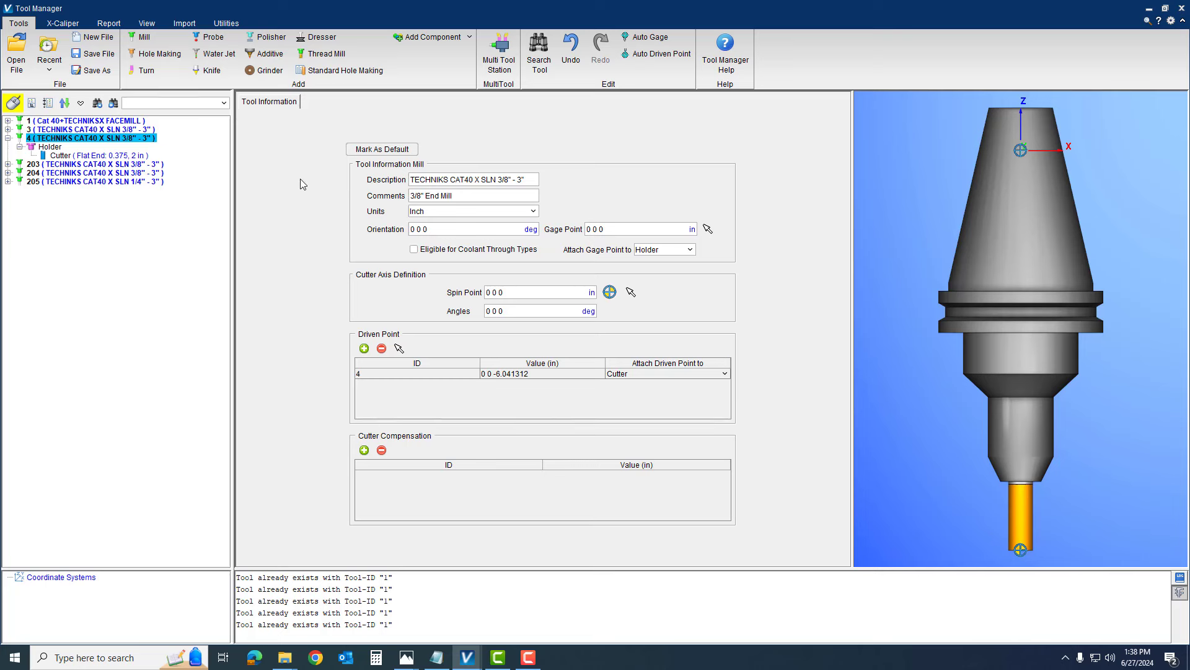
Set the stickout of tool 4's cutter from the holder to 1.25 in and inspect the tool.
click(117, 155)
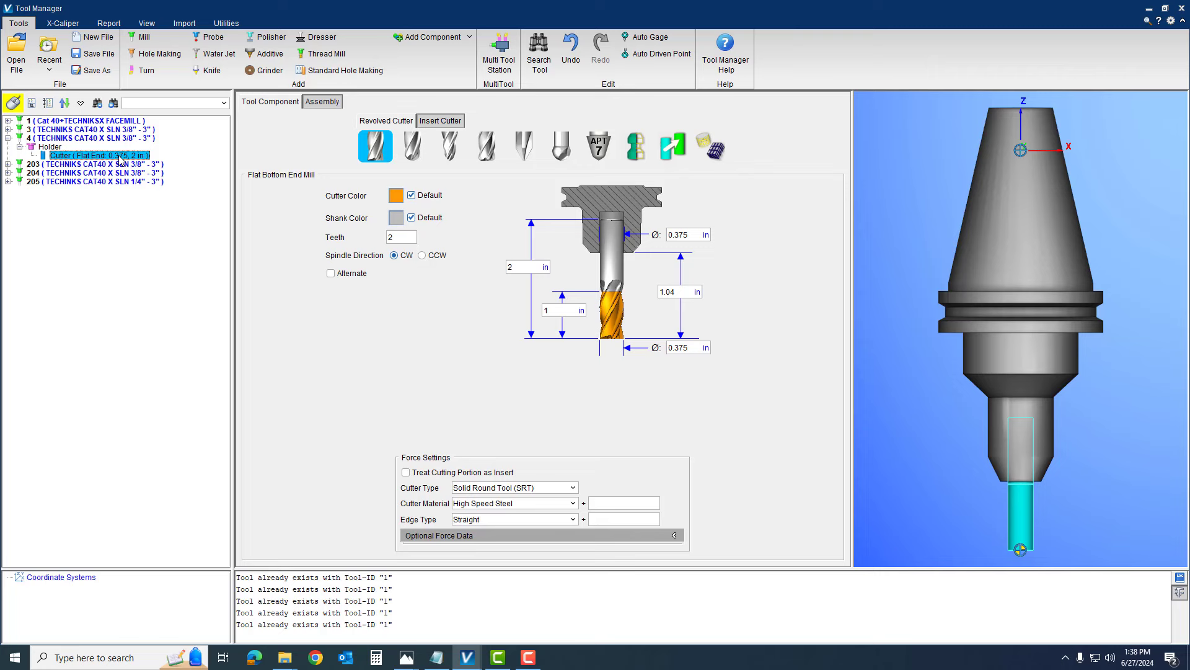
double_click(687, 293)
text(1.25)
key(Tab)
click(1028, 484)
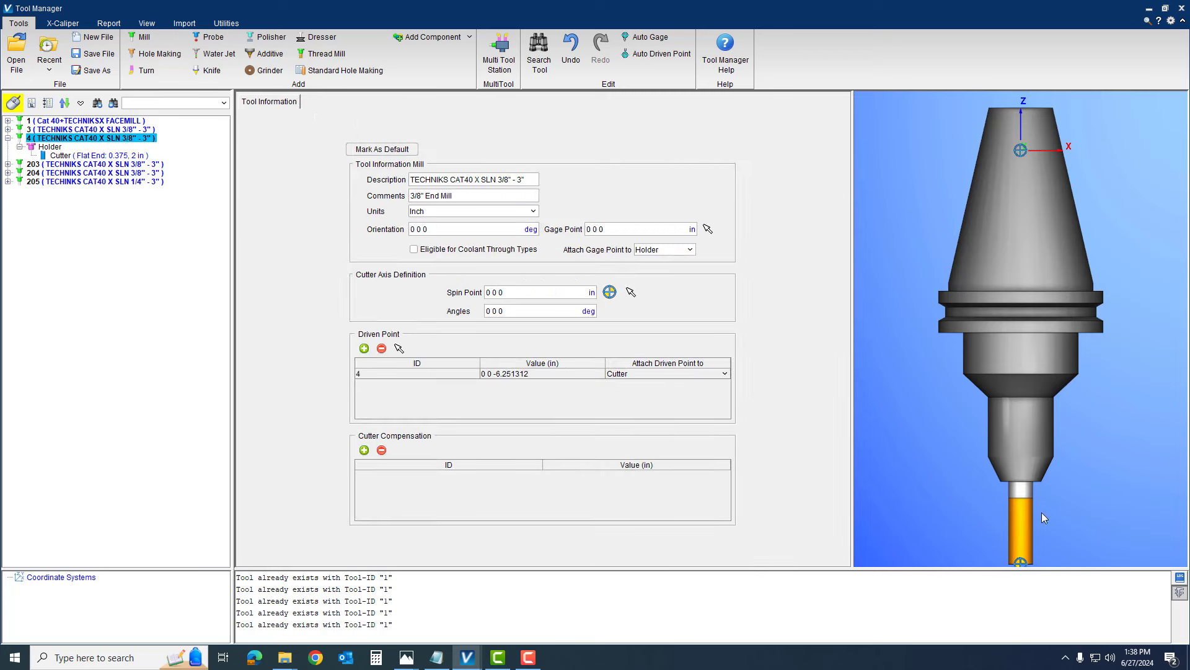
scroll(1038, 499, up, 1)
middle_drag(1031, 564, 1029, 514)
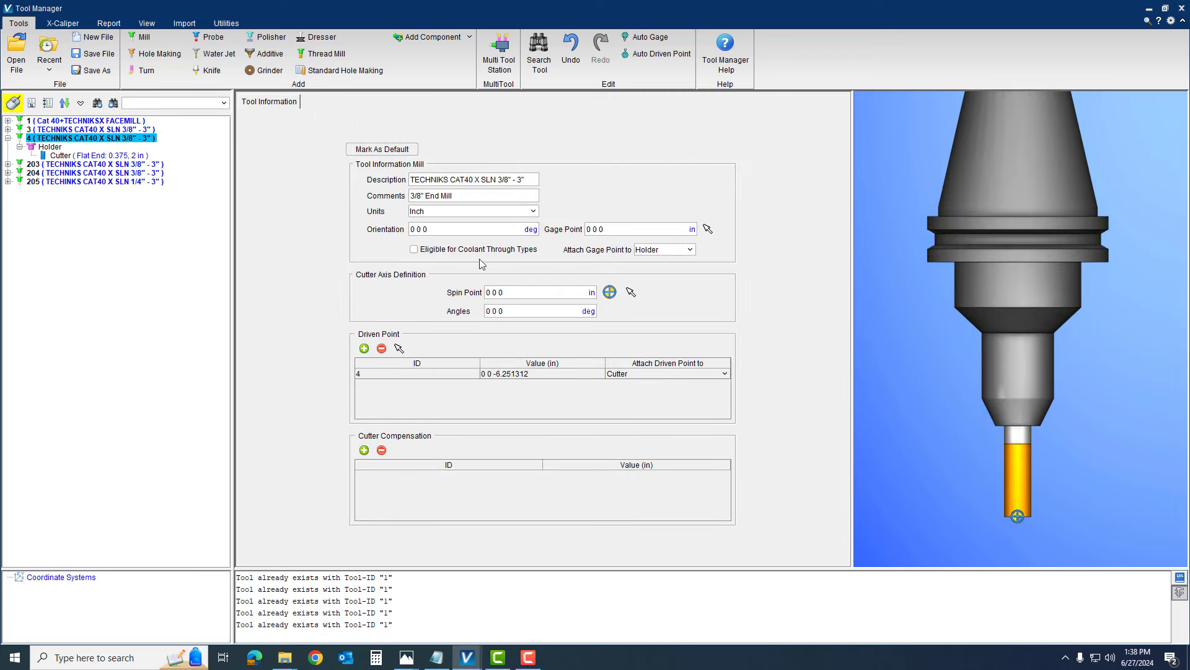
click(8, 138)
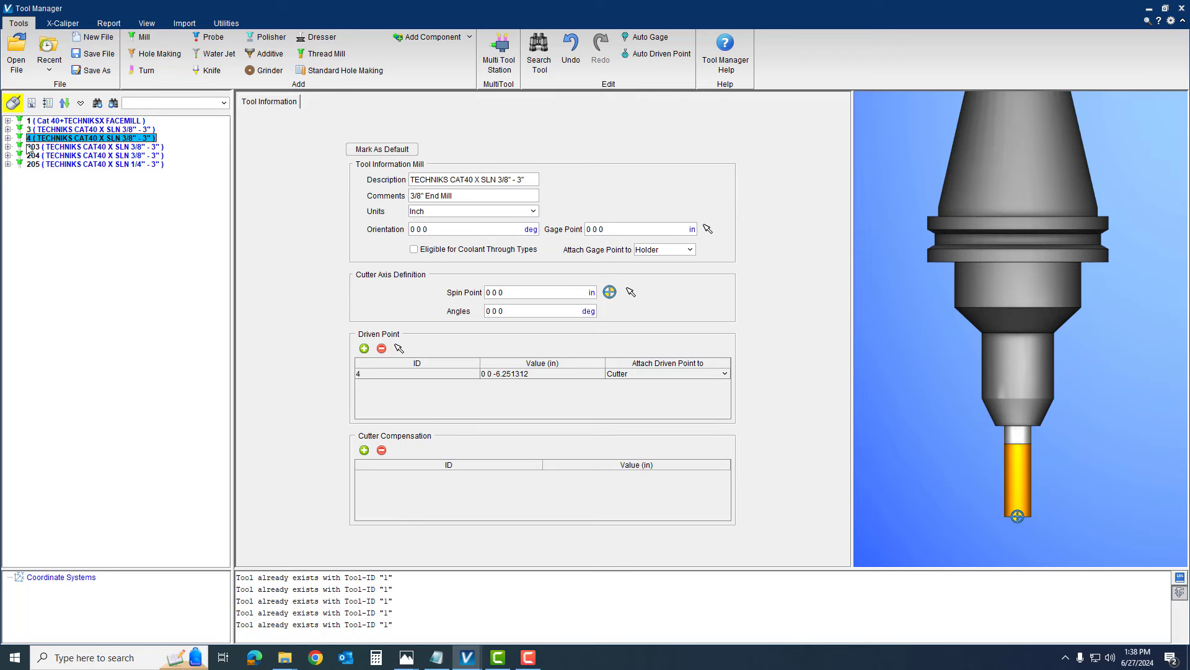
Change the length of cut in the TOOL 5 entry of the NC program's tool list in Notepad to .800.
click(31, 147)
click(449, 656)
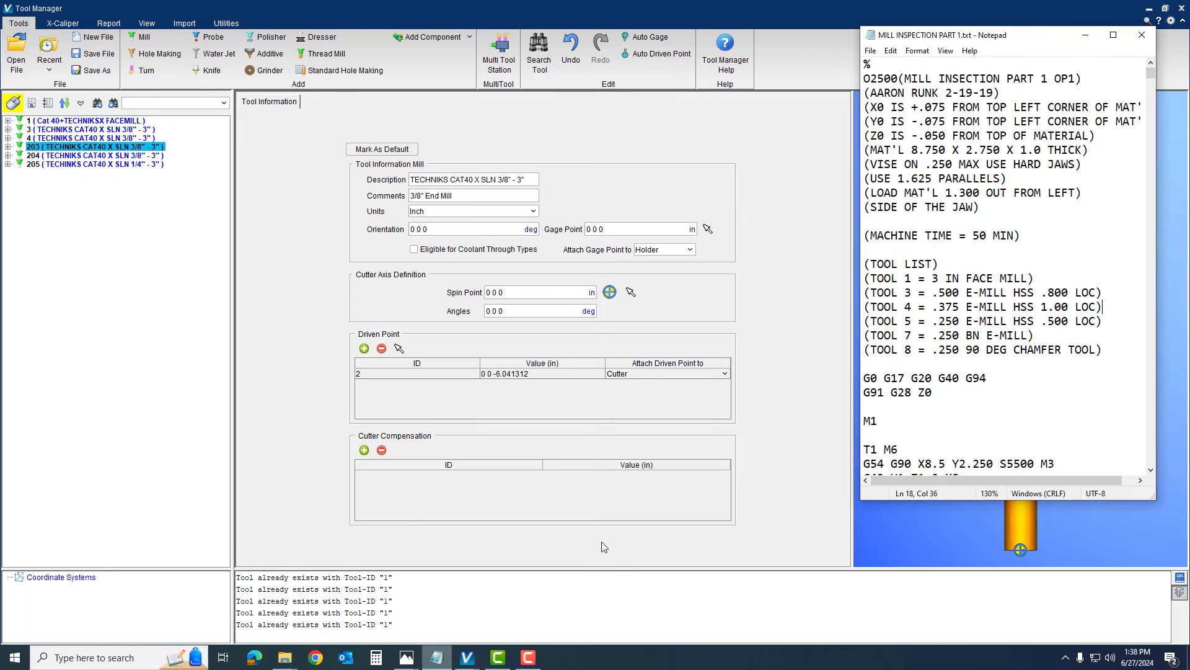
drag(933, 322, 1041, 323)
click(1070, 323)
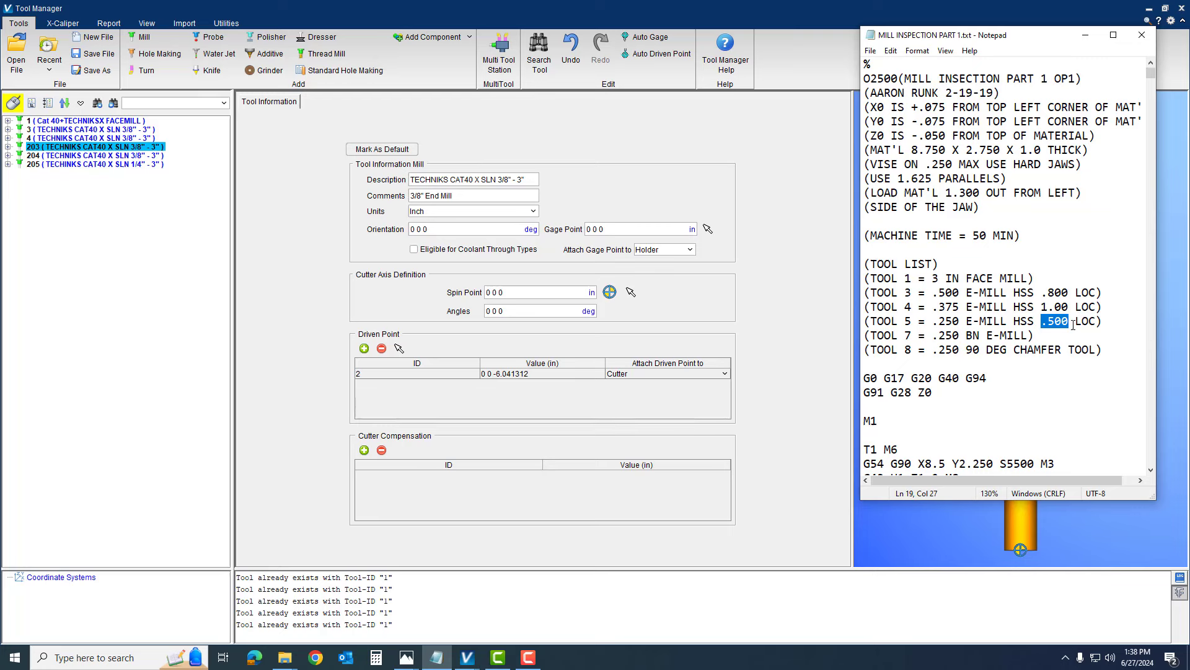
click(1073, 323)
key(BackSpace)
key(BackSpace)
key(BackSpace)
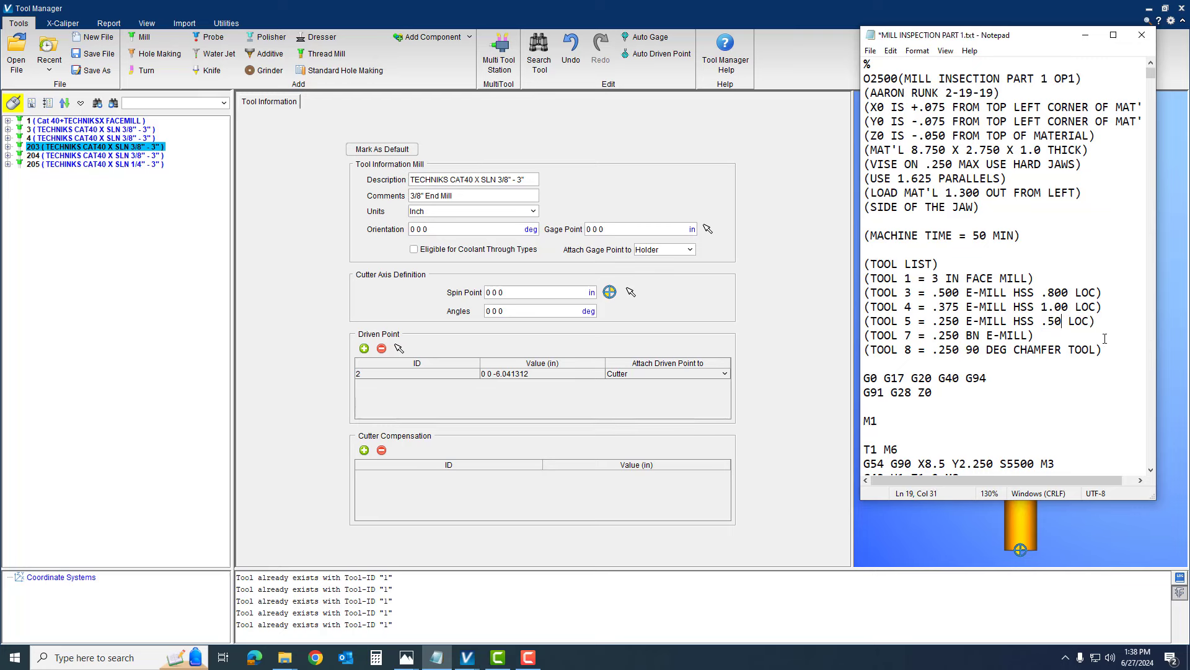
text(8)
text(00)
key(Return)
key(BackSpace)
drag(1044, 321, 1065, 325)
click(790, 228)
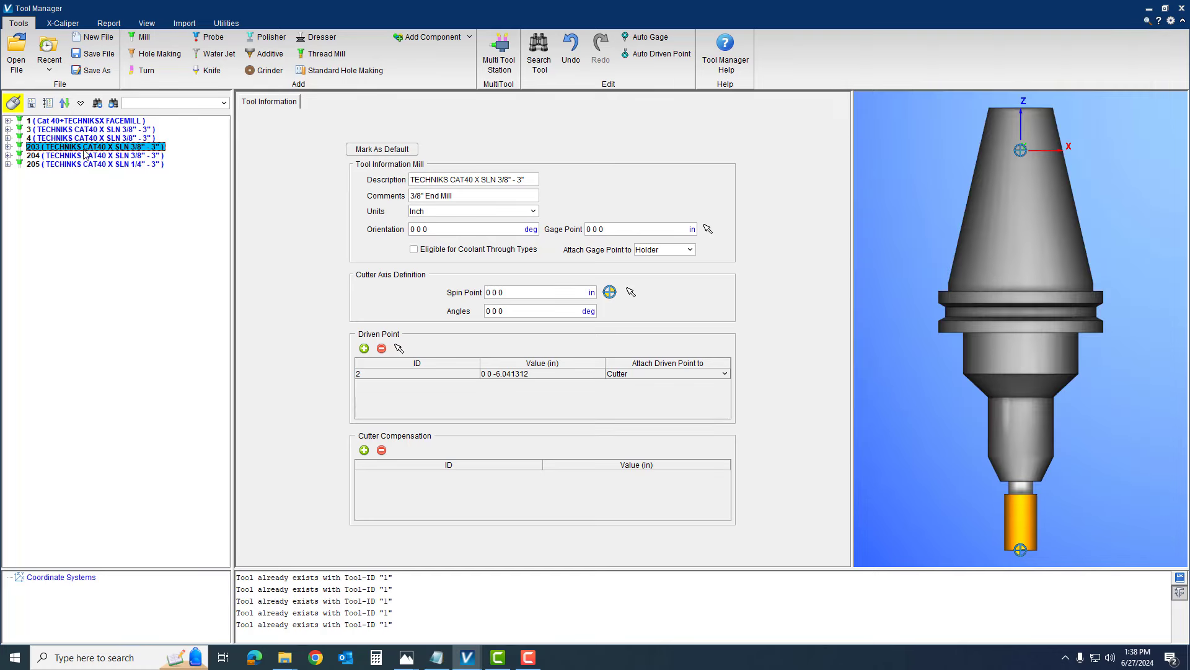
Rename tool 203 to 5 and set its driven point ID to 5.
right_click(83, 150)
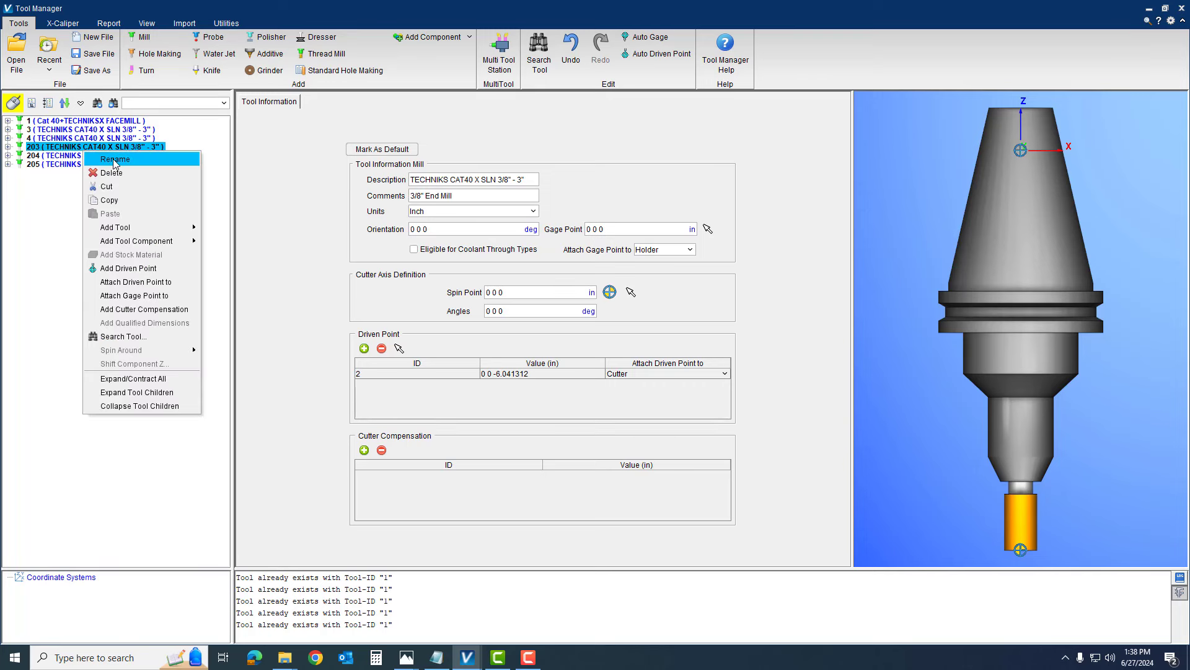
click(99, 160)
text(5)
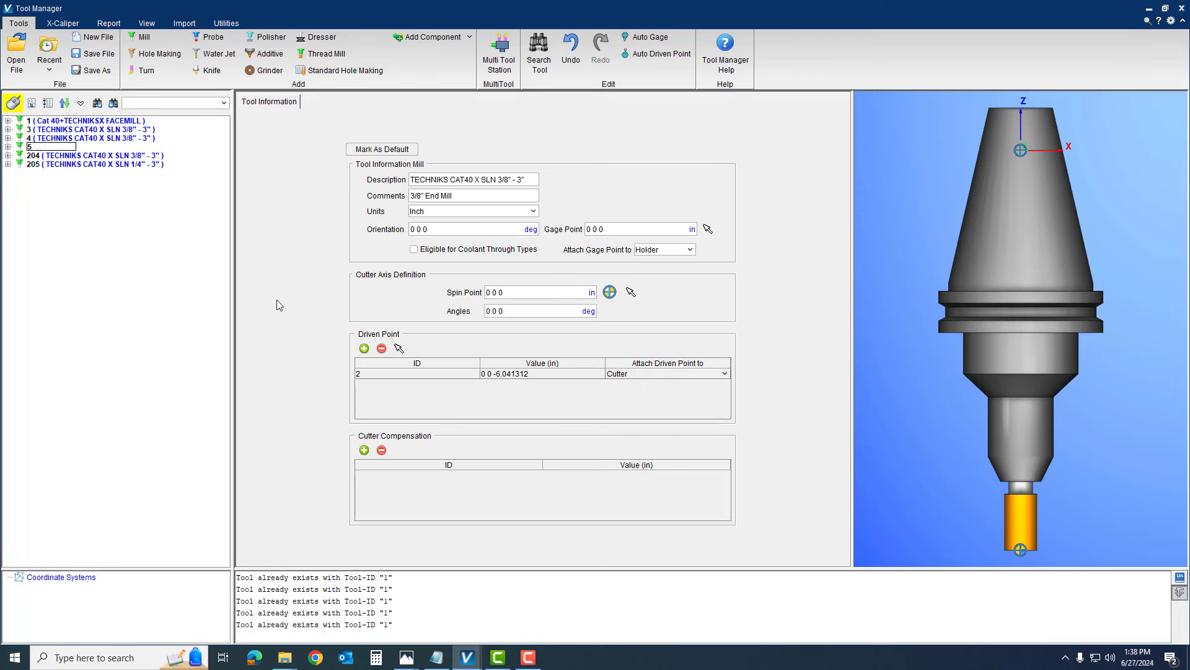
key(Return)
click(370, 375)
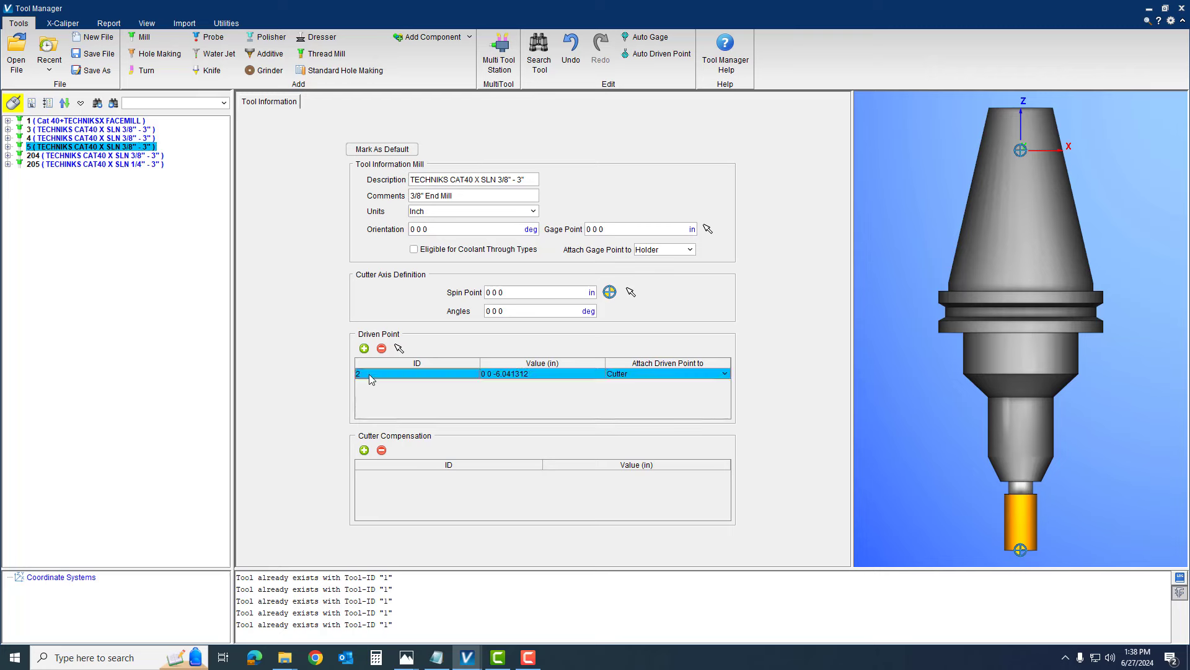
click(369, 373)
text(5)
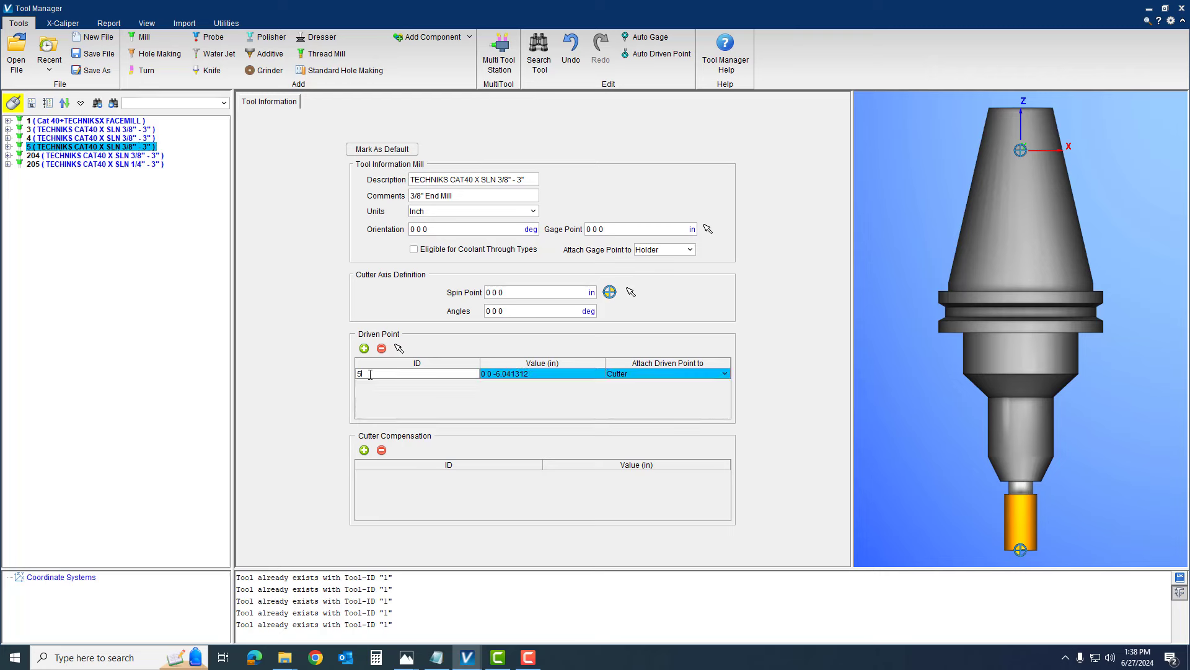
key(Return)
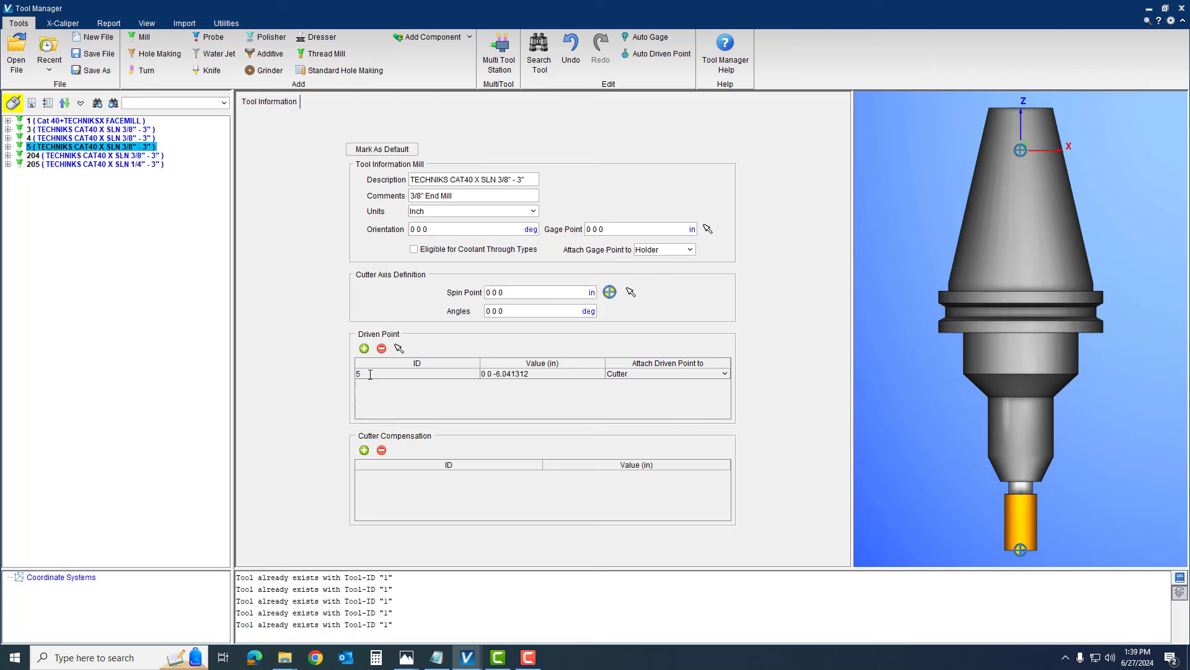
Set tool 5's flat end cutter to a 0.25 in diameter and a 0.8 in flute length.
click(8, 147)
click(73, 165)
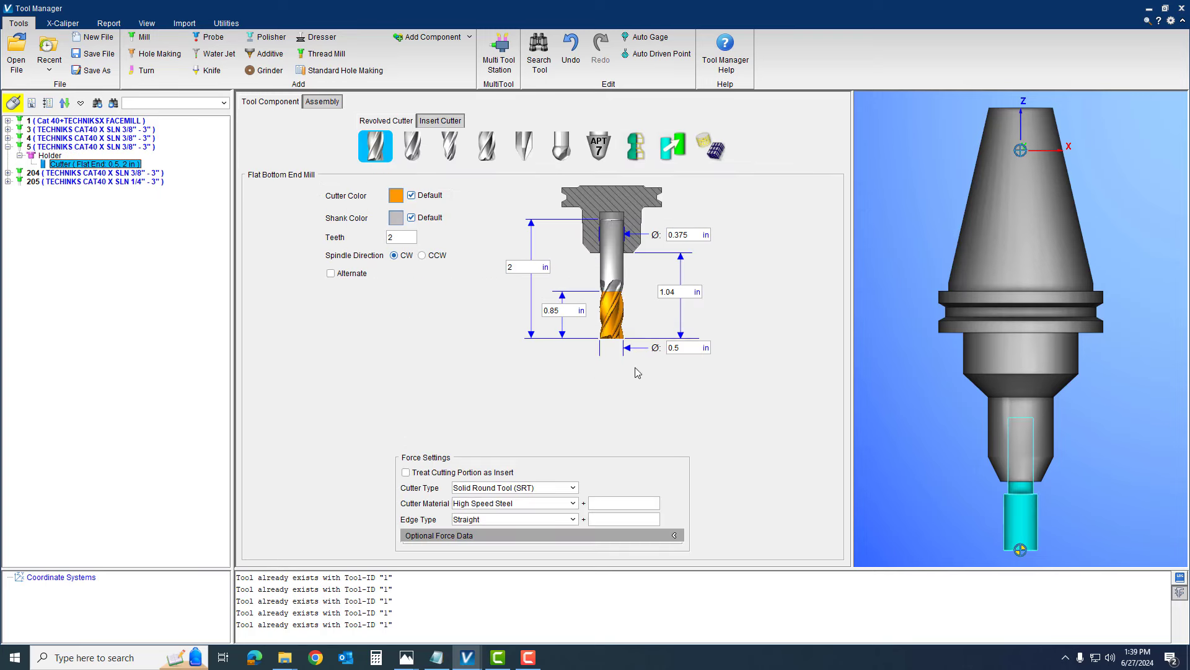
click(689, 351)
text(.250)
key(Tab)
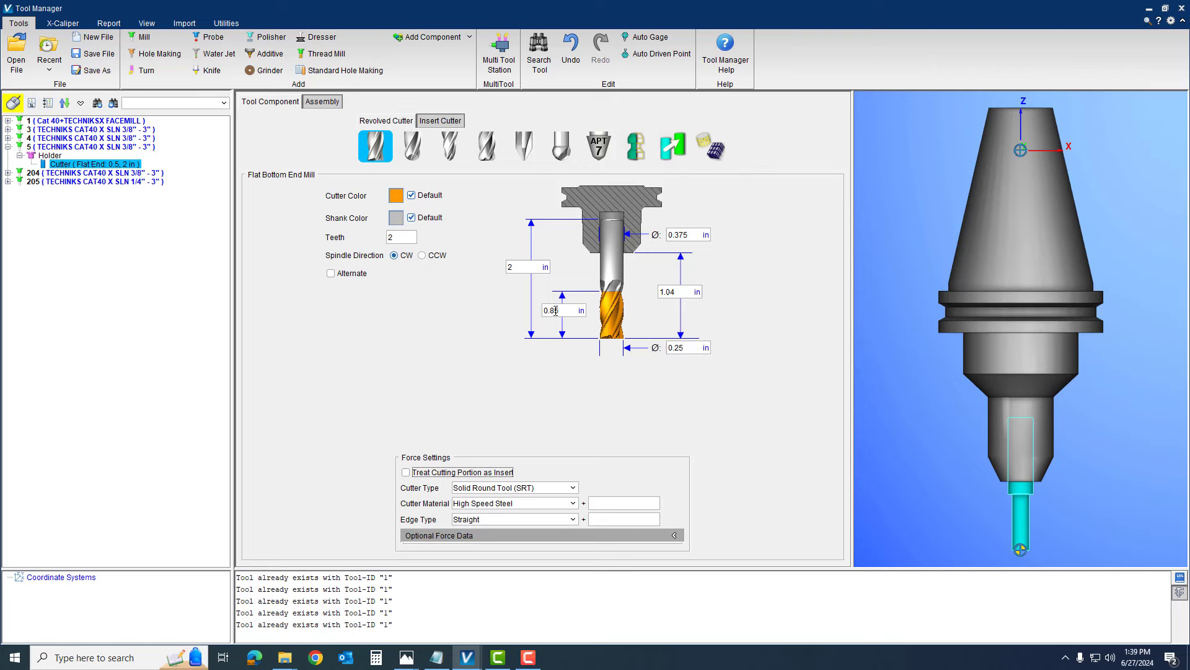
click(562, 310)
text(.800)
key(Tab)
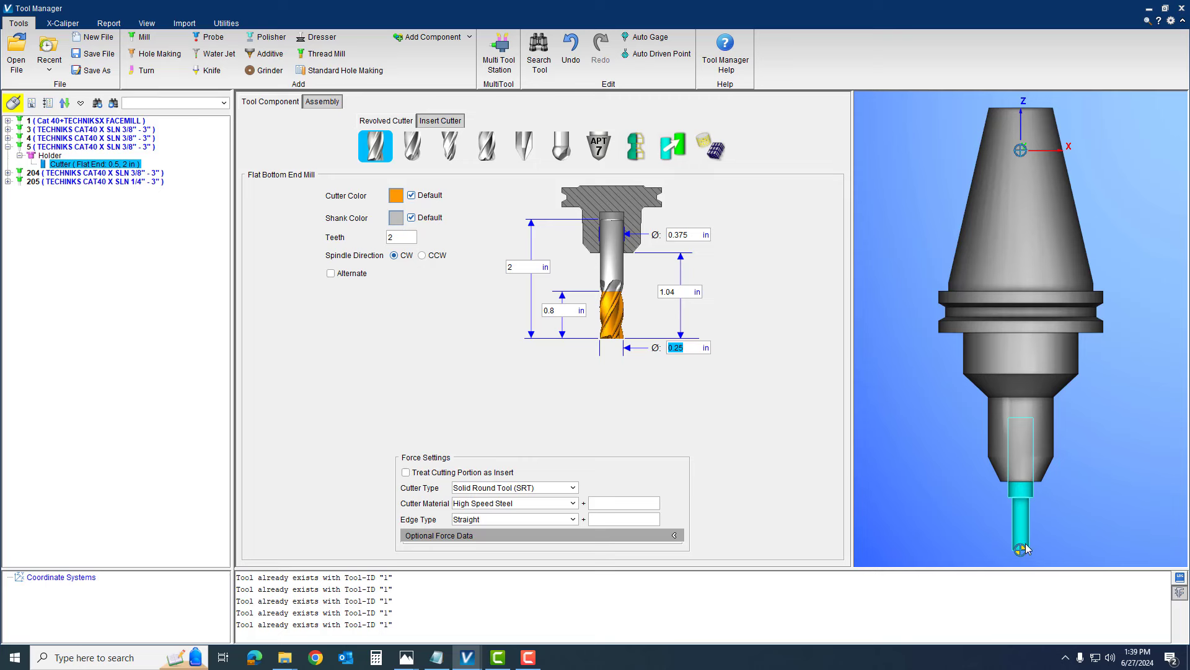
Change the flute length of tool 5's cutter to 1 in and collapse the tool in the tree.
double_click(562, 309)
text(.)
key(BackSpace)
key(BackSpace)
text(100)
key(Tab)
click(933, 513)
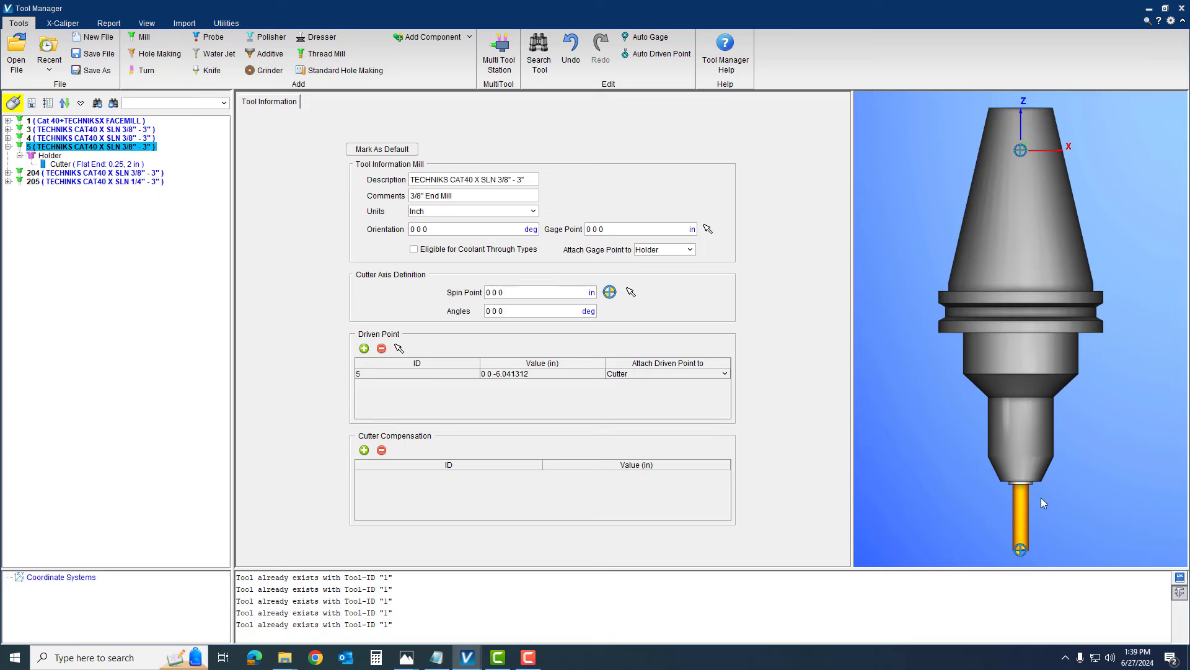
click(8, 146)
Renumber tool 204 and its driven point ID to 7, following the TOOL 7 entry in the Notepad tool list.
click(437, 656)
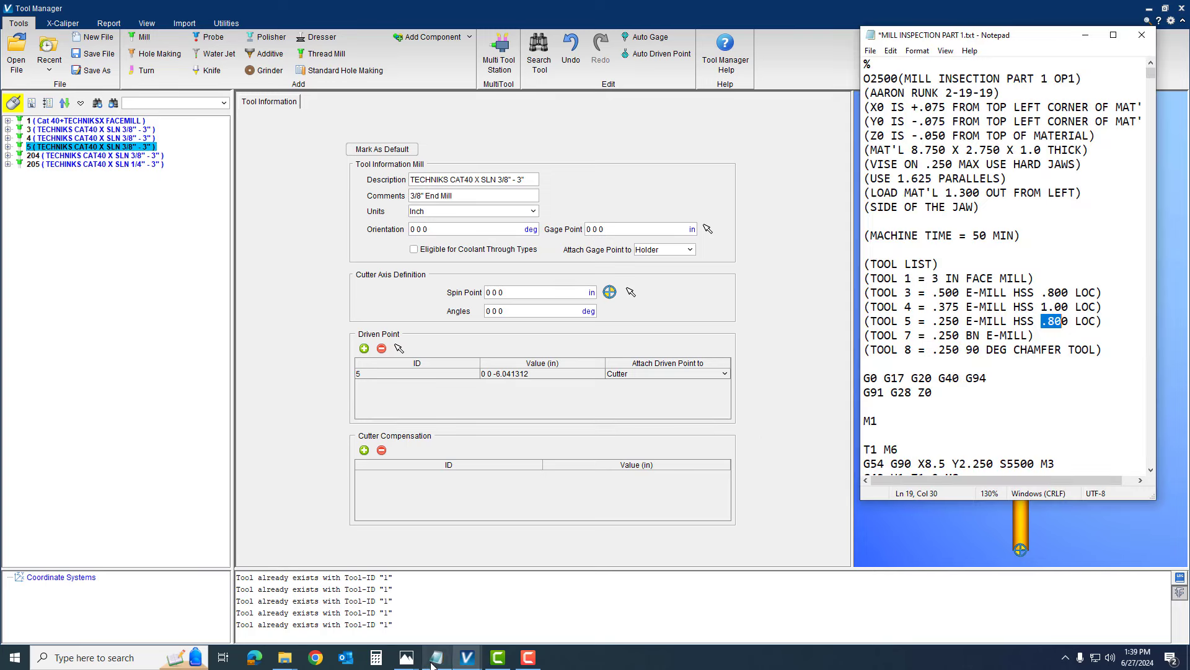
click(905, 336)
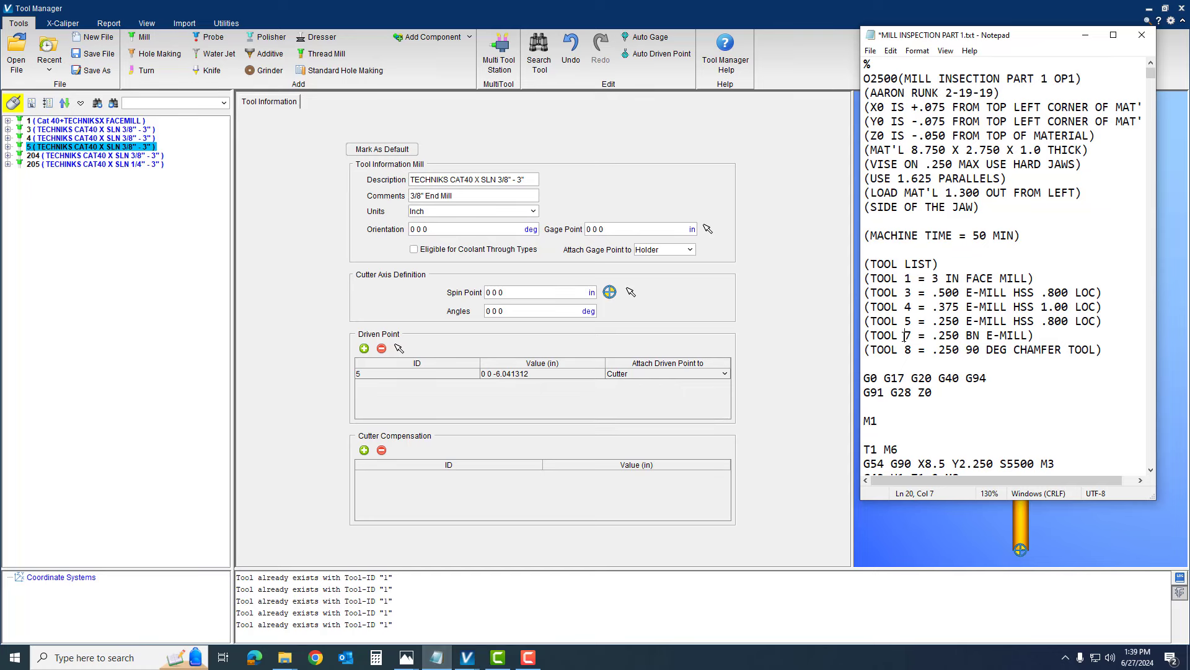
drag(905, 335, 1019, 336)
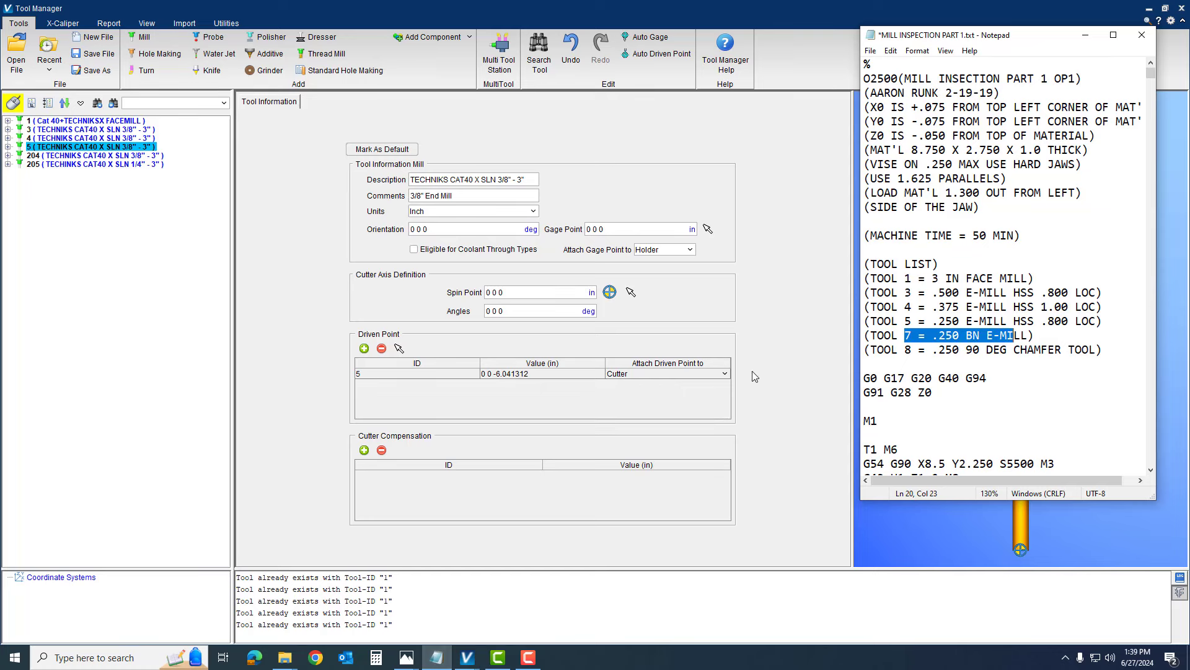
click(773, 347)
click(33, 155)
right_click(34, 155)
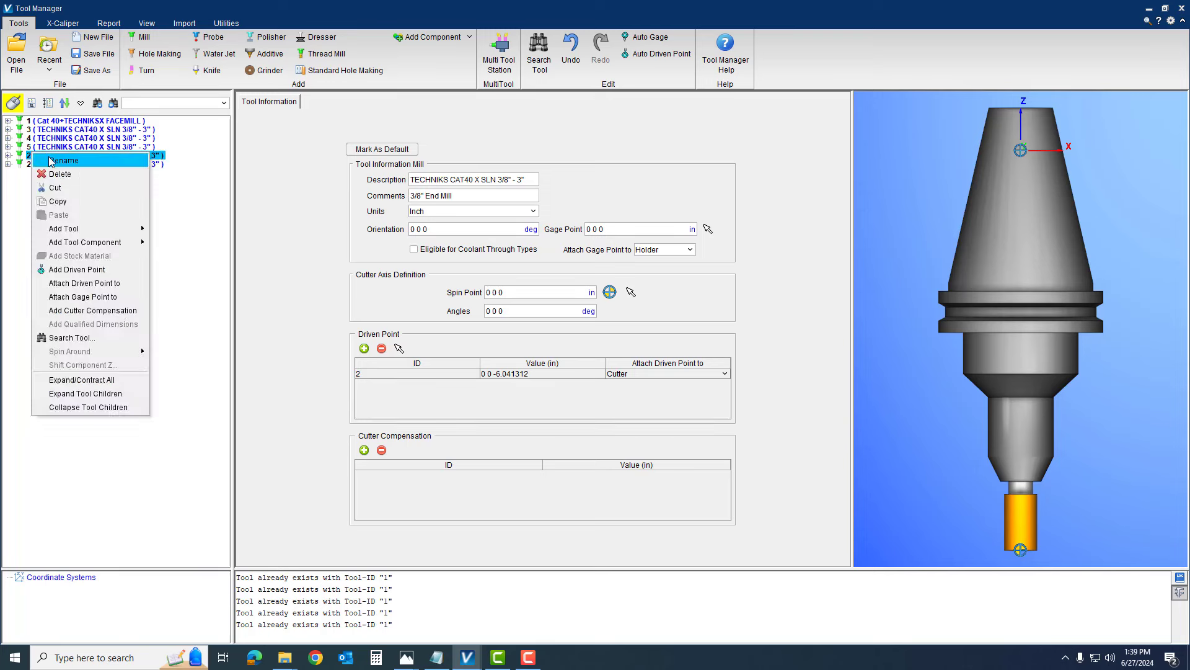
click(145, 226)
text(7)
key(Return)
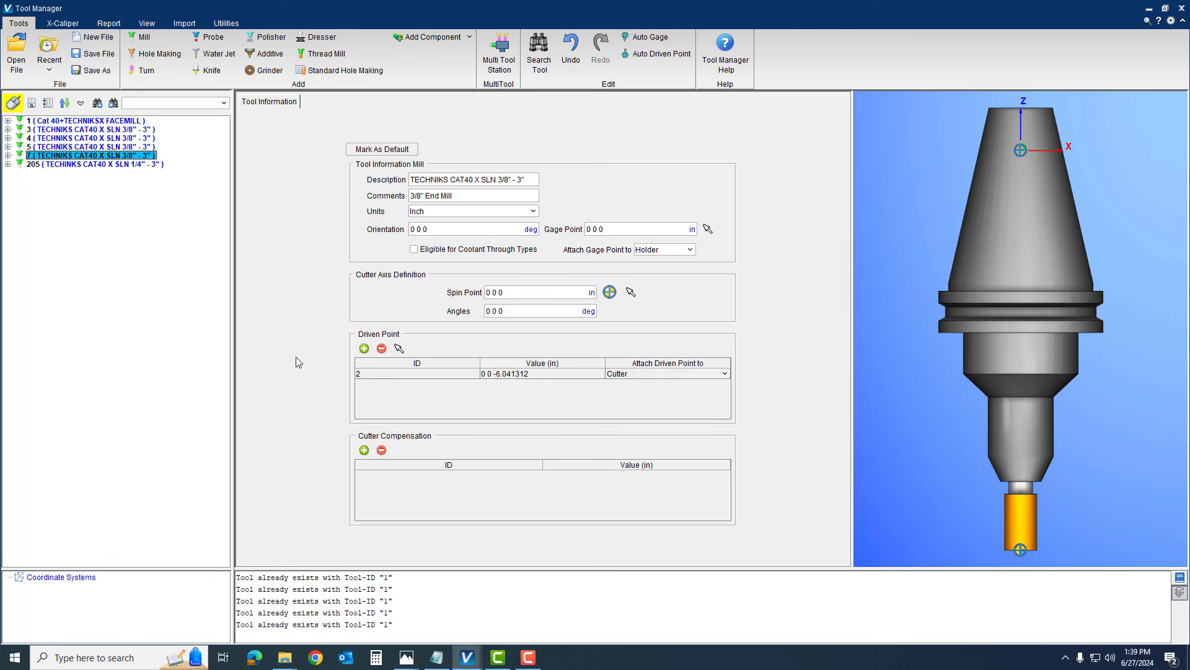
double_click(366, 372)
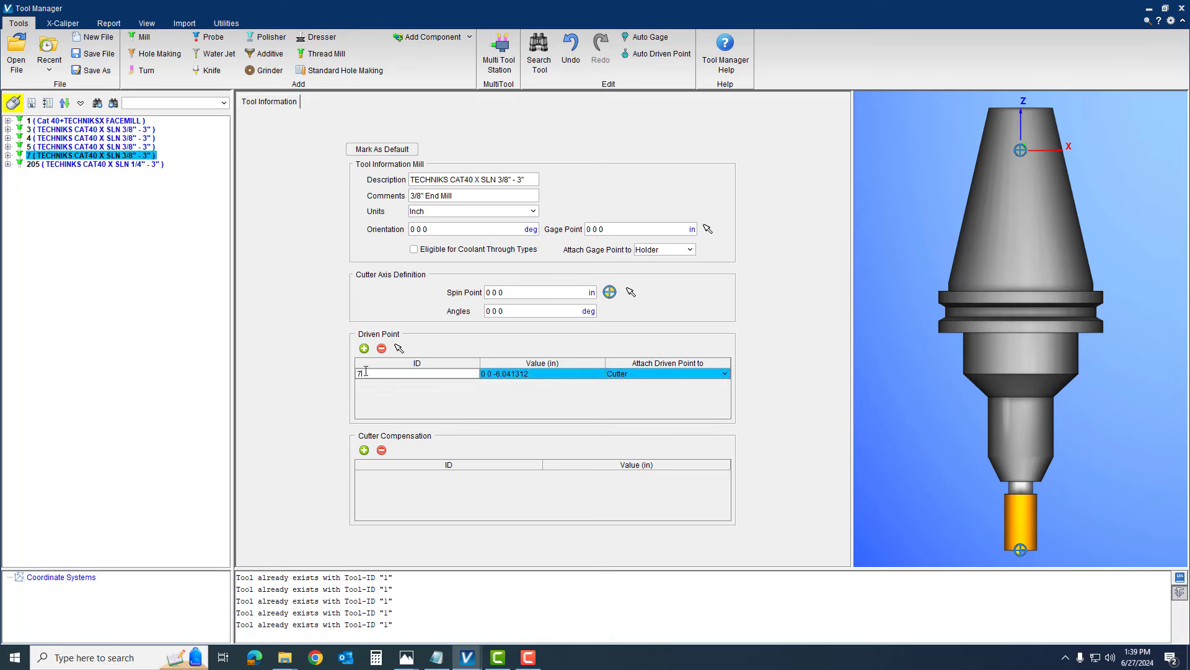
key(Return)
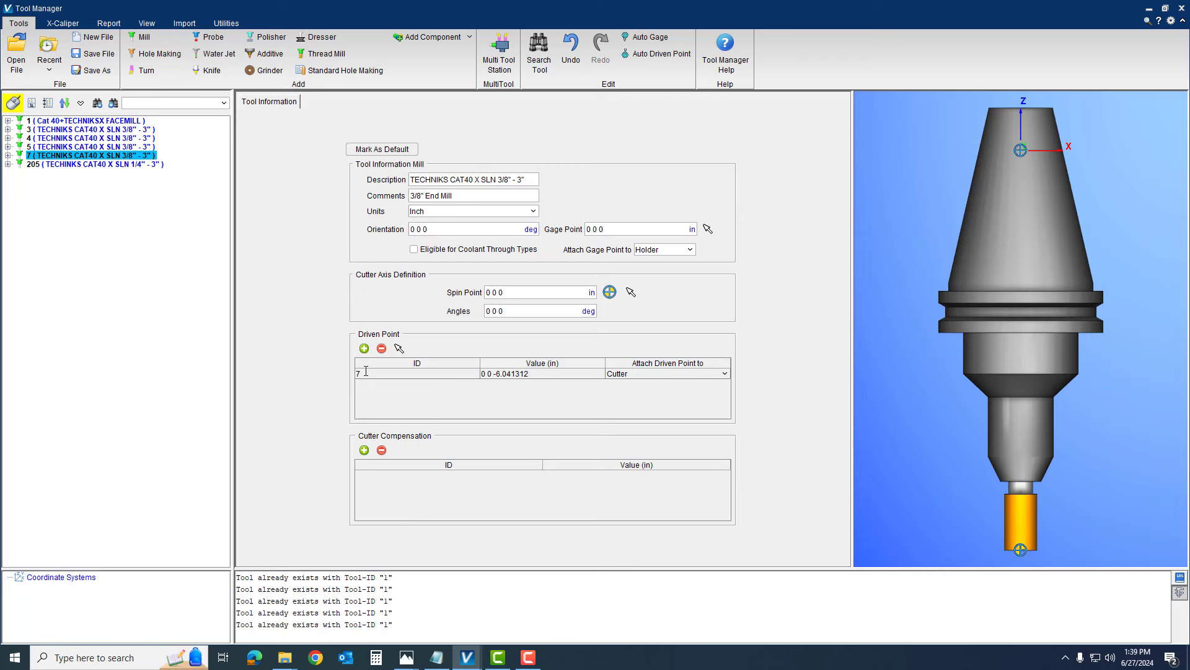
Change tool 7's cutter to a ball nose end mill with a 0.25 in diameter.
click(8, 155)
click(60, 173)
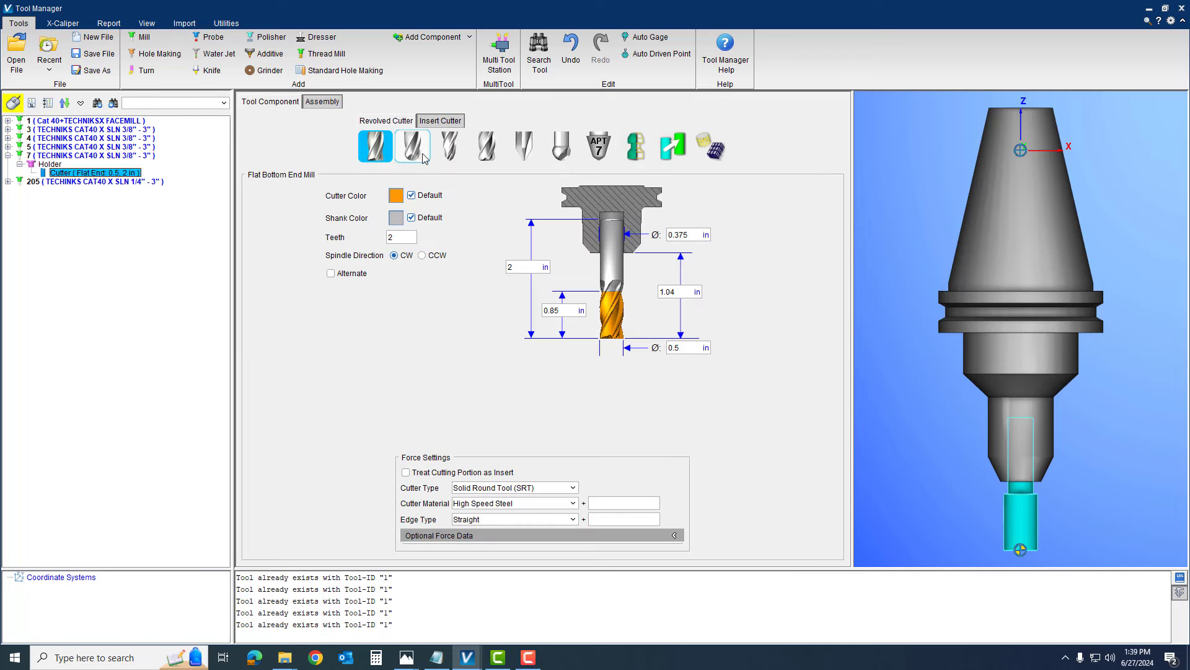
click(414, 148)
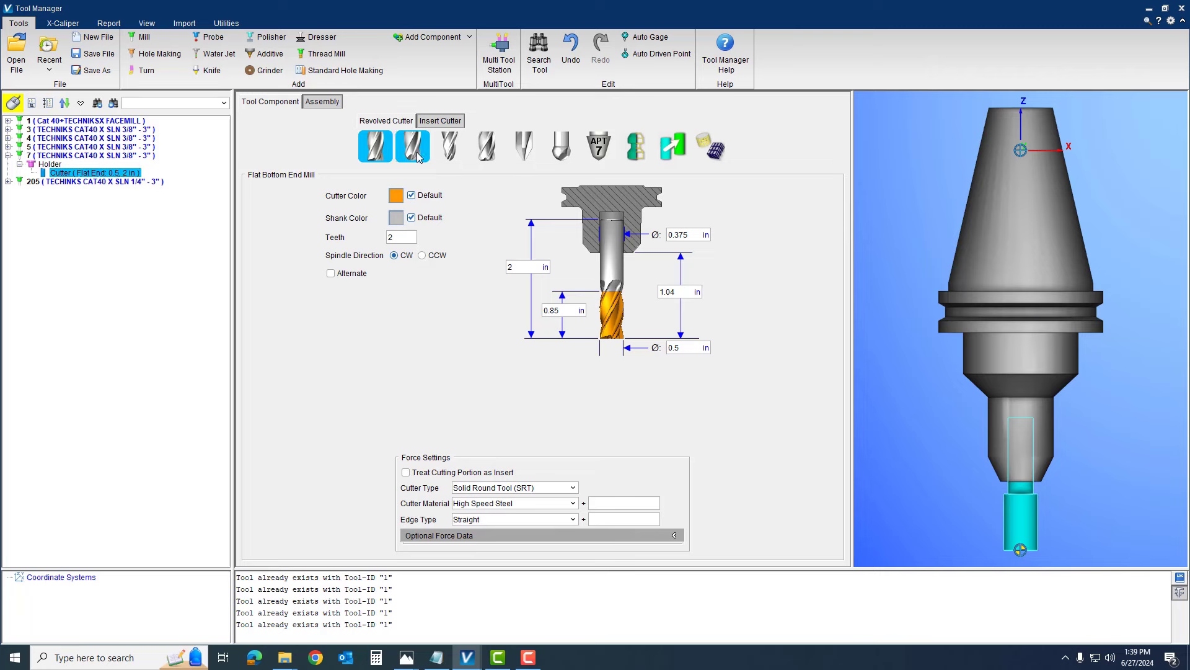
double_click(693, 347)
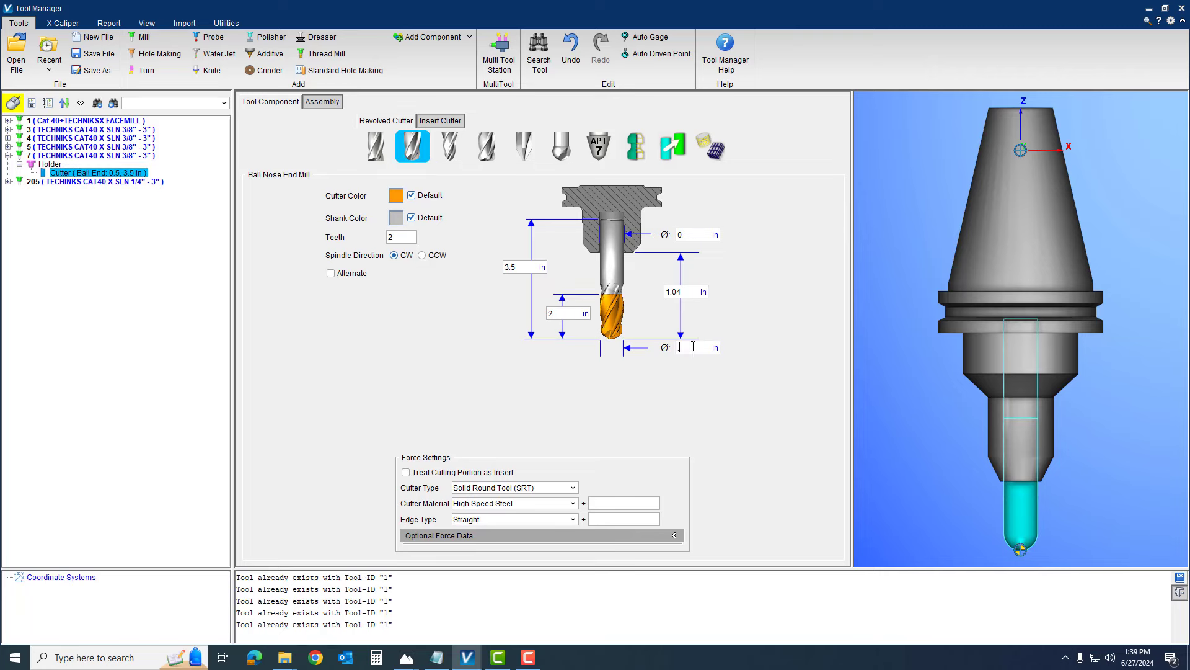
key(Tab)
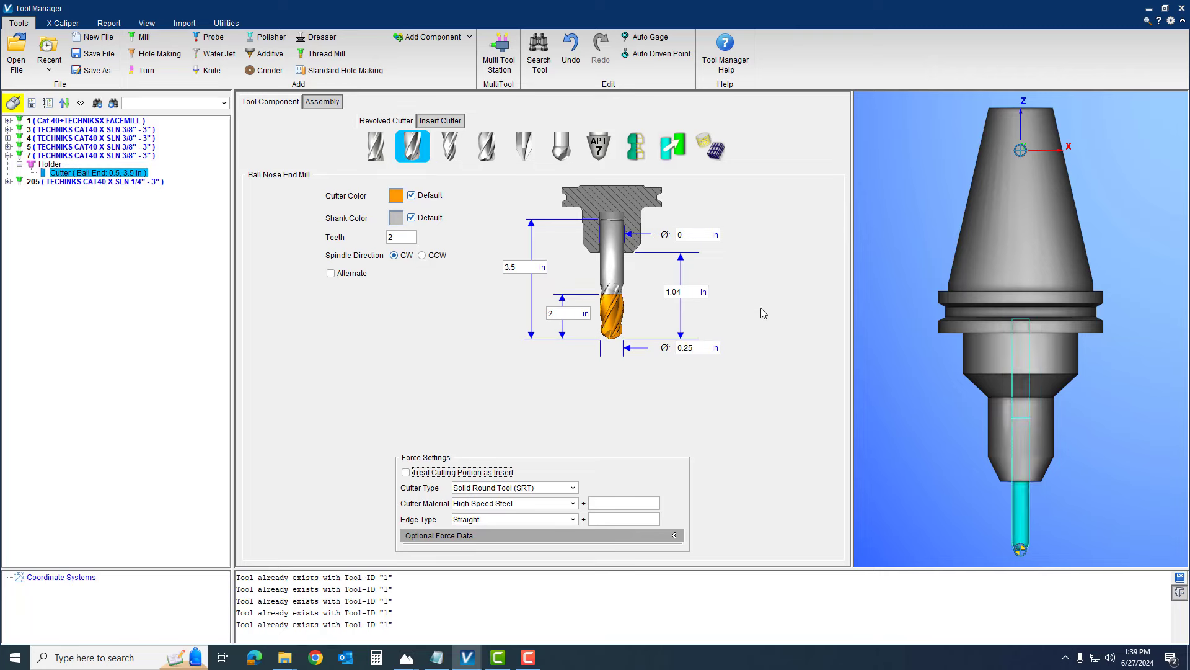
Set the shank diameter of tool 7's ball nose cutter to 0.375 in and its flute length to 1 in.
double_click(687, 235)
text(.375)
key(Tab)
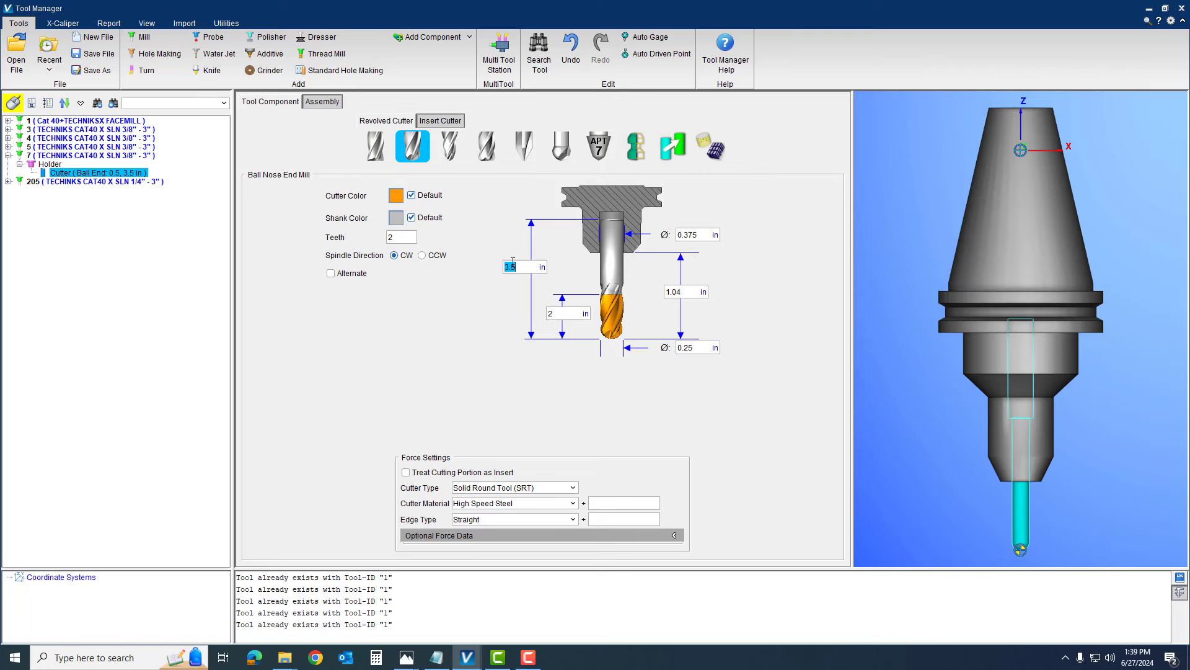
double_click(556, 315)
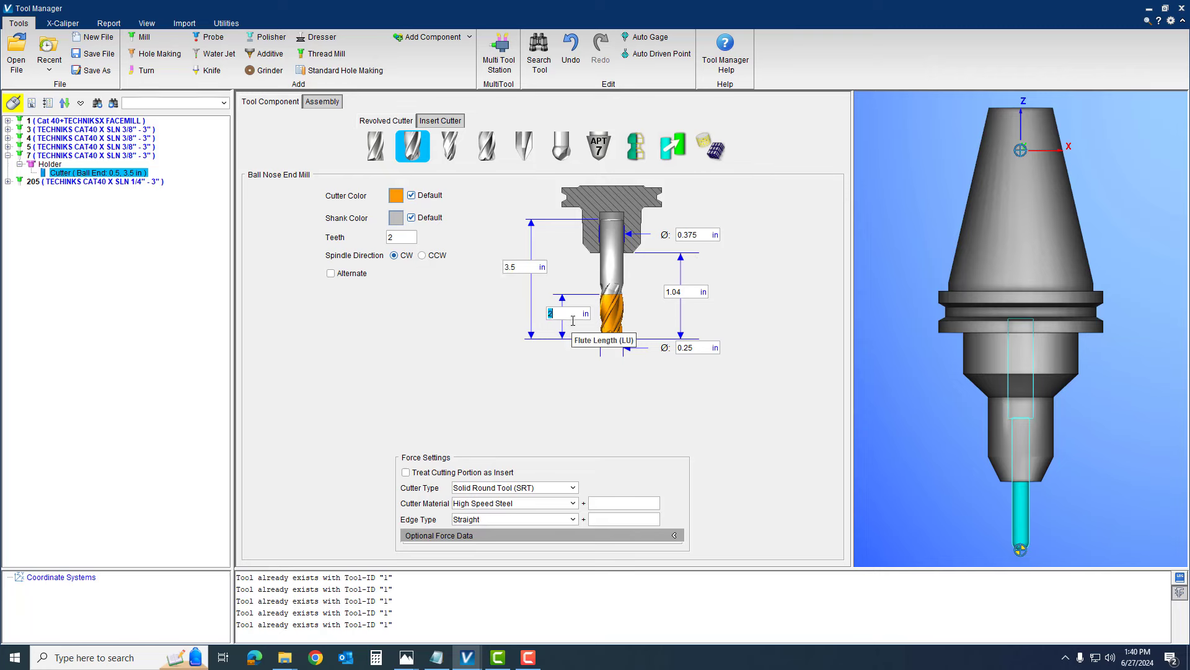
key(Tab)
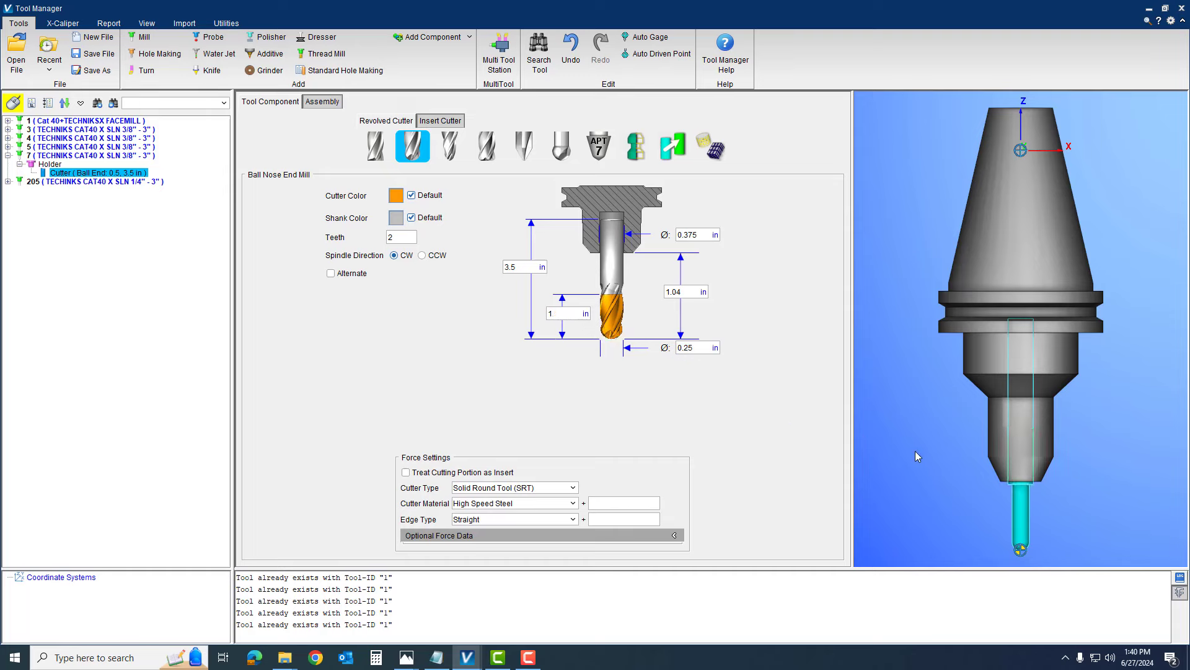
click(995, 511)
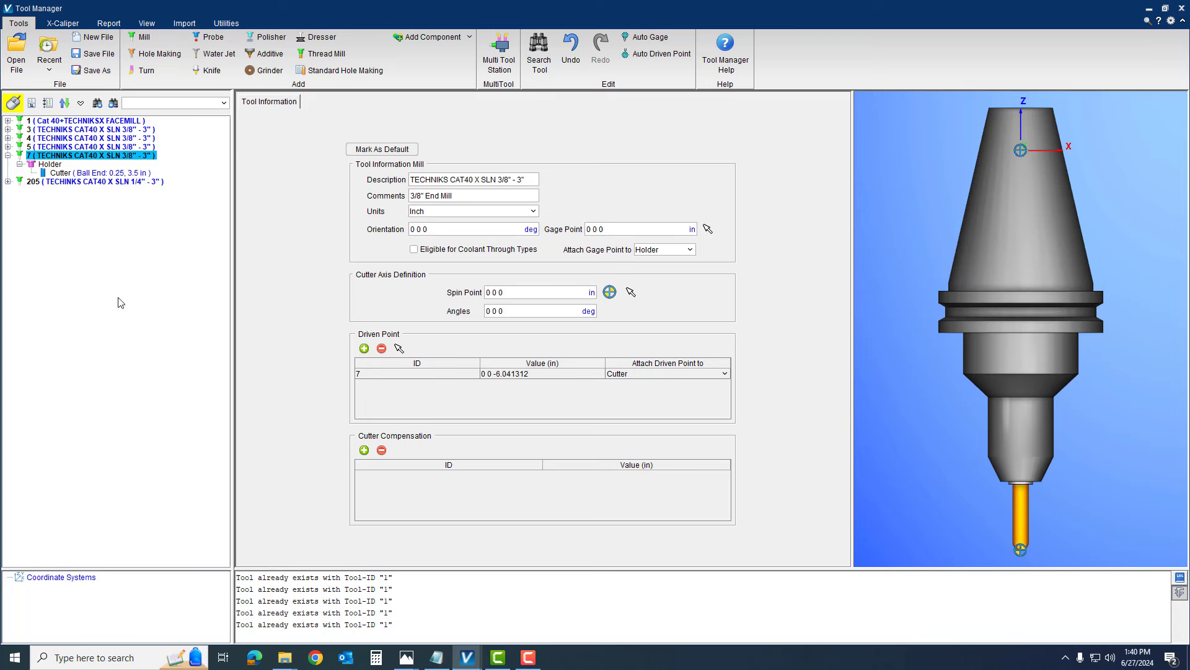
click(7, 155)
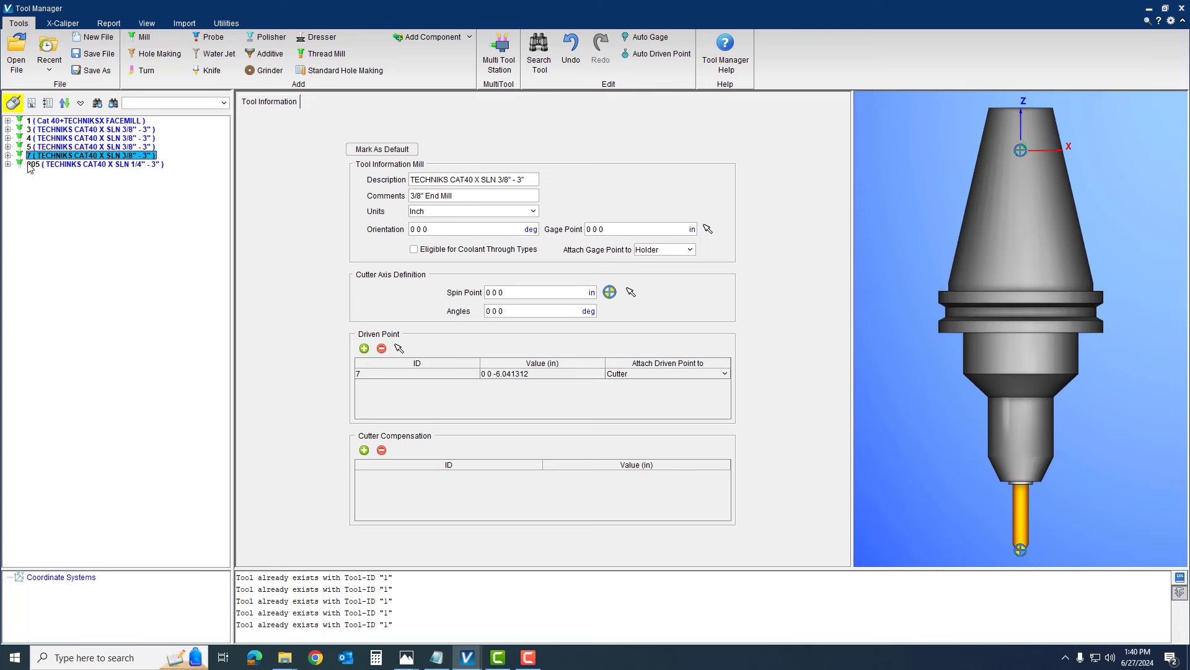
Renumber tool 205 and its driven point ID to 8, following the TOOL 8 chamfer tool entry in the Notepad tool list.
key(Down)
click(437, 657)
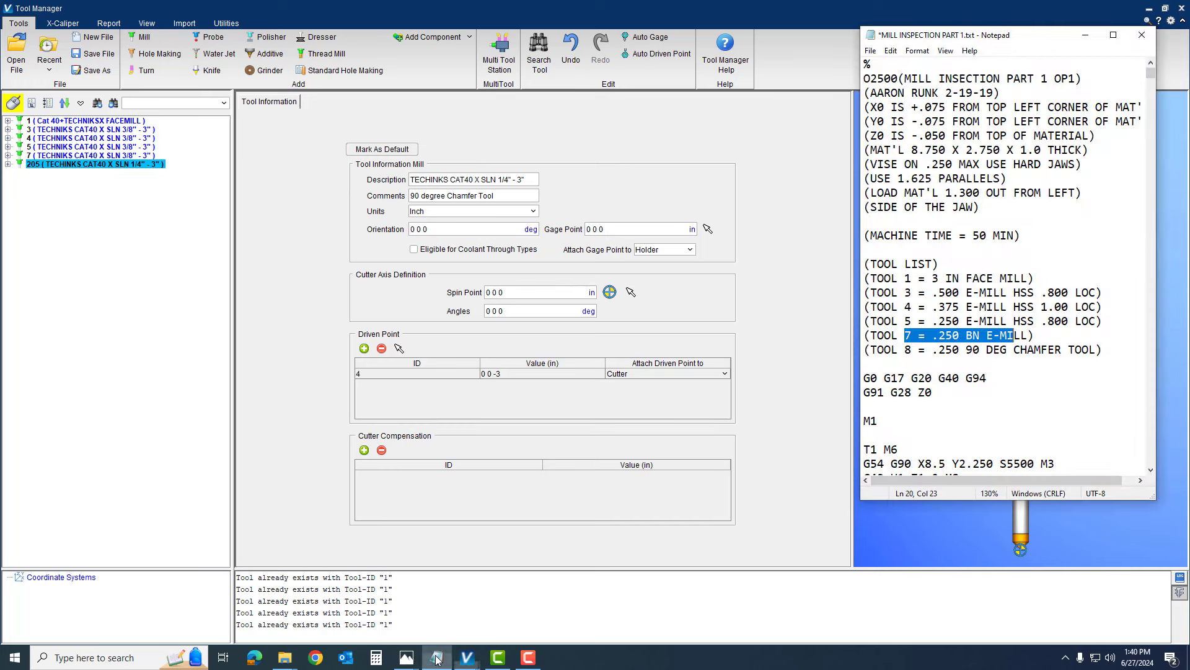
drag(905, 351, 1081, 352)
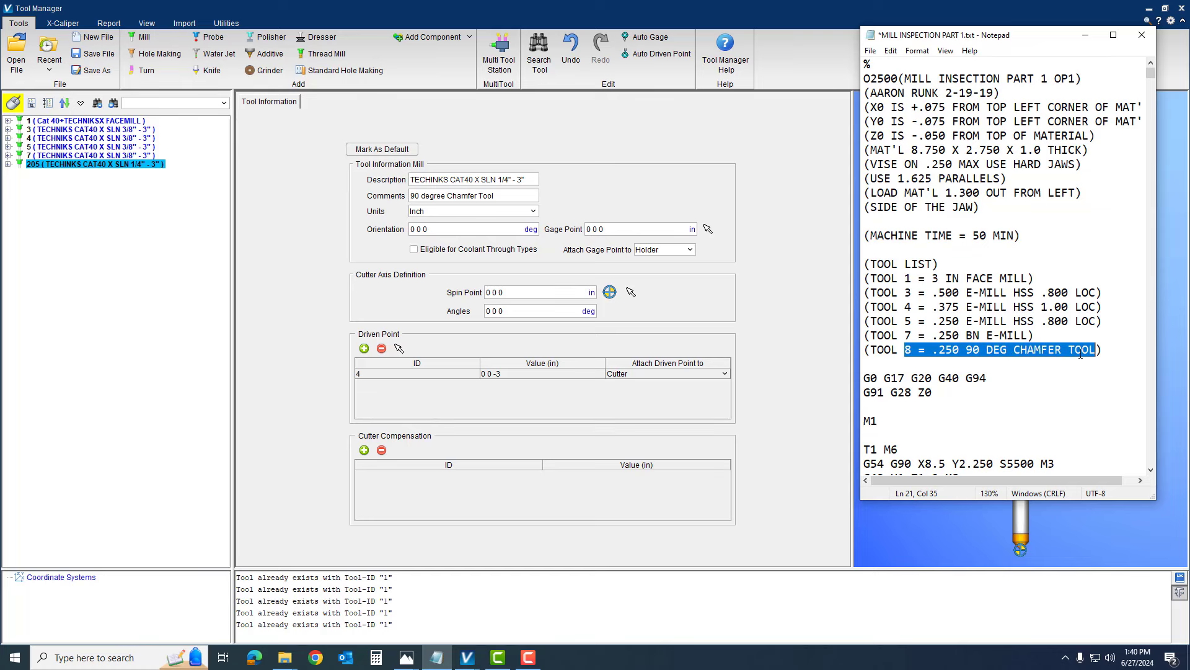
click(39, 172)
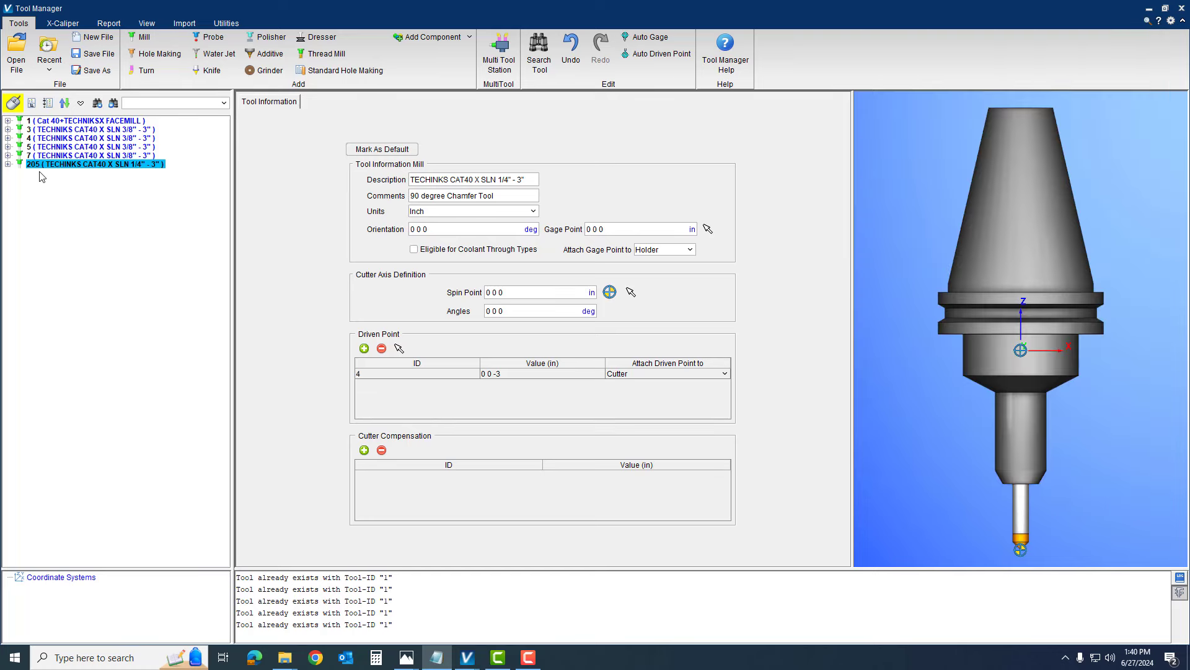
right_click(41, 164)
click(56, 173)
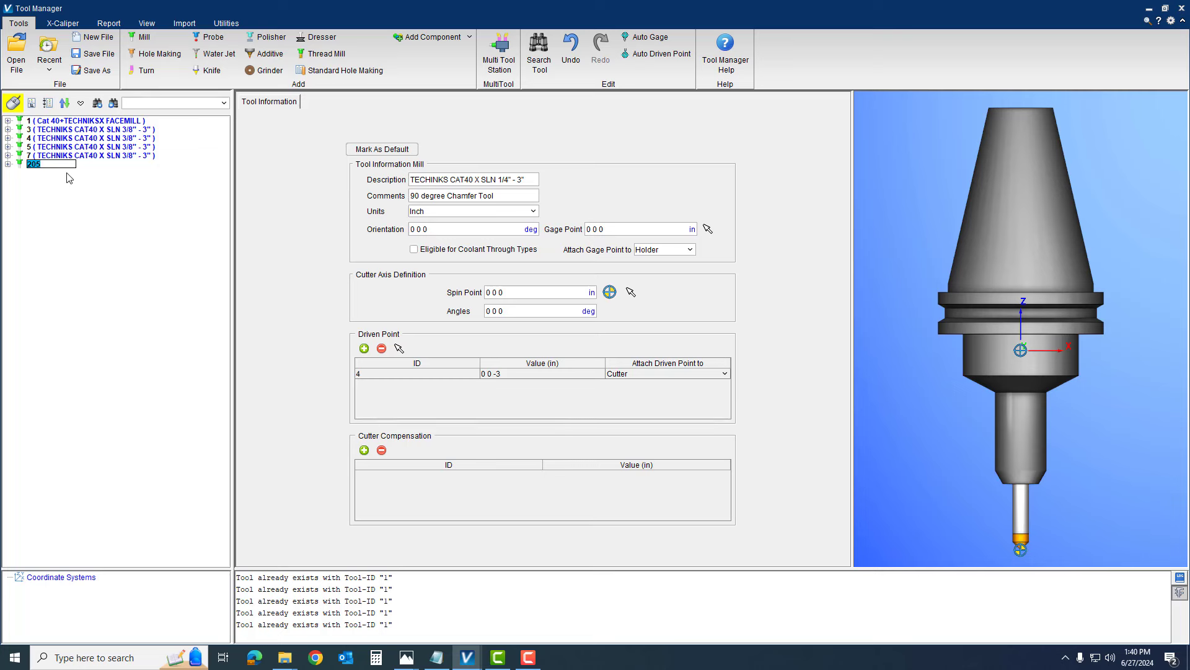
text(8)
key(Return)
double_click(388, 374)
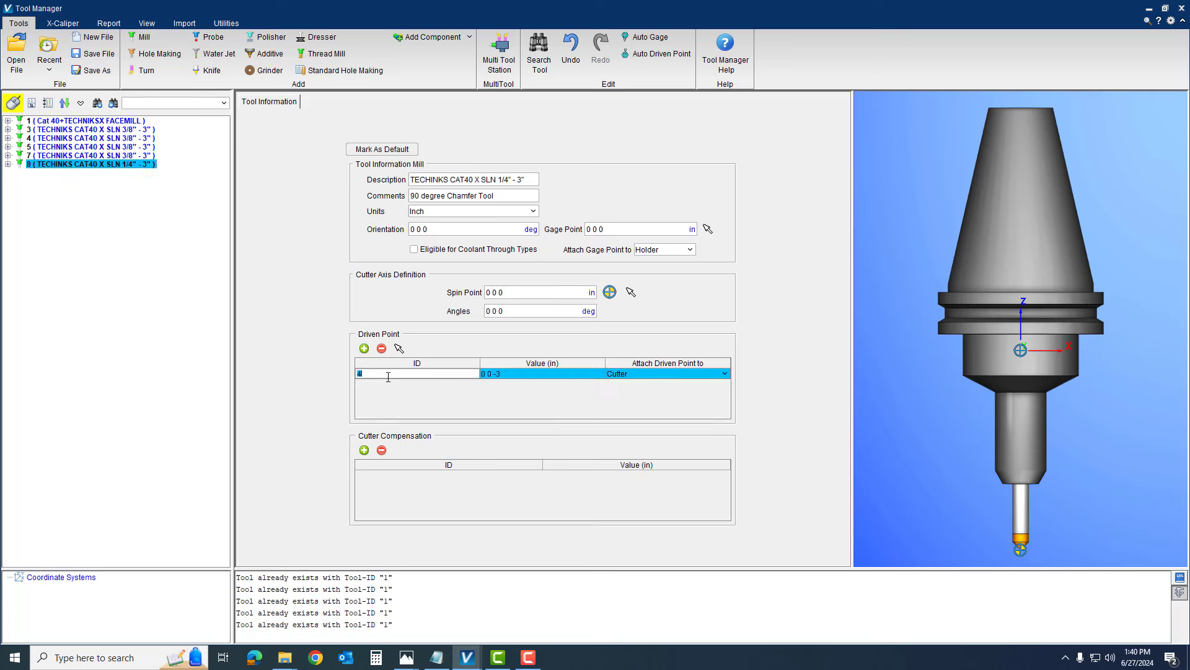
text(8)
key(Return)
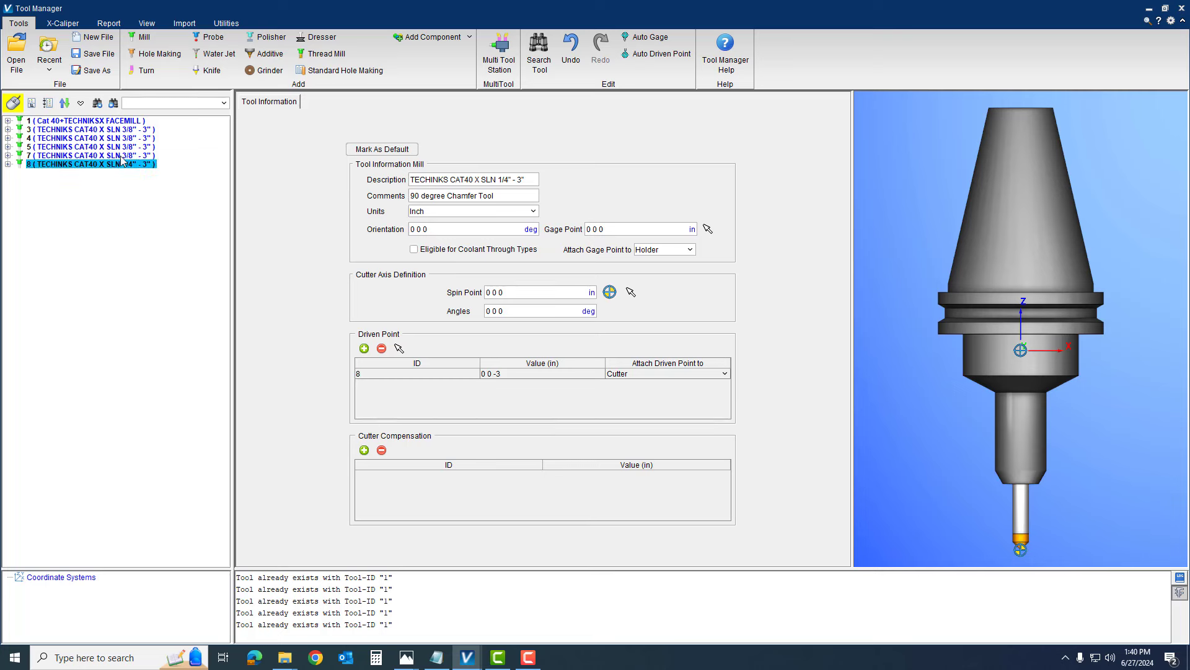
Inspect the dimensions and 3D shape of tool 8's conical chamfer cutter.
click(7, 165)
click(19, 173)
click(56, 181)
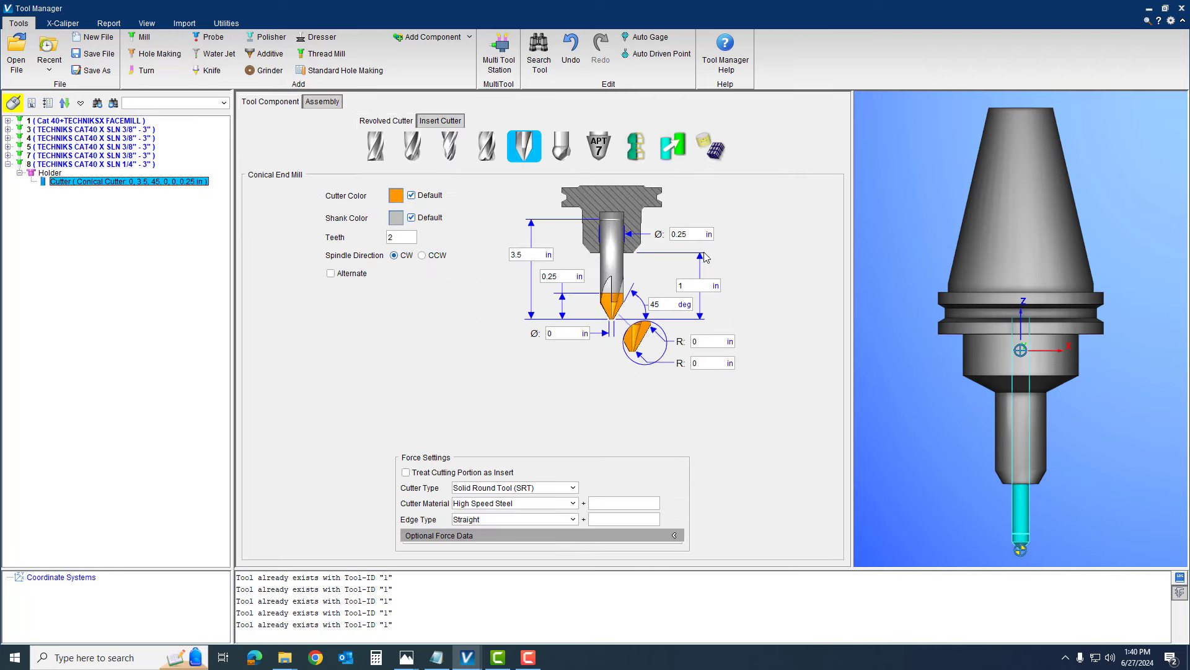
click(1032, 558)
scroll(1032, 560, up, 5)
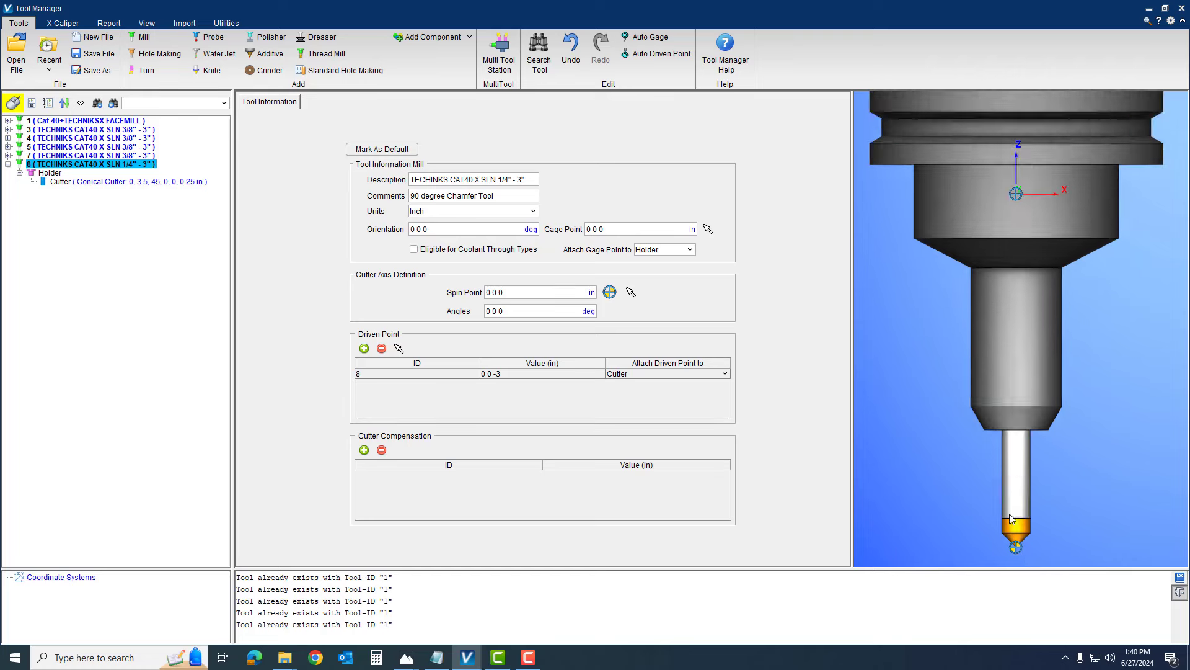
click(70, 181)
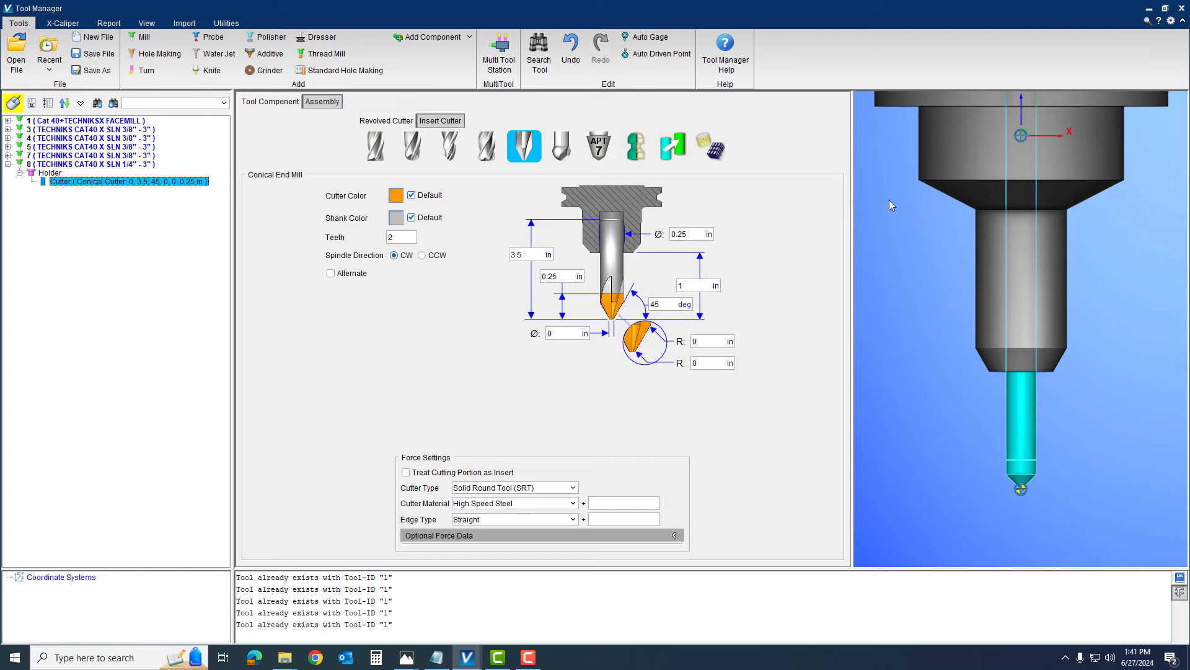
click(927, 385)
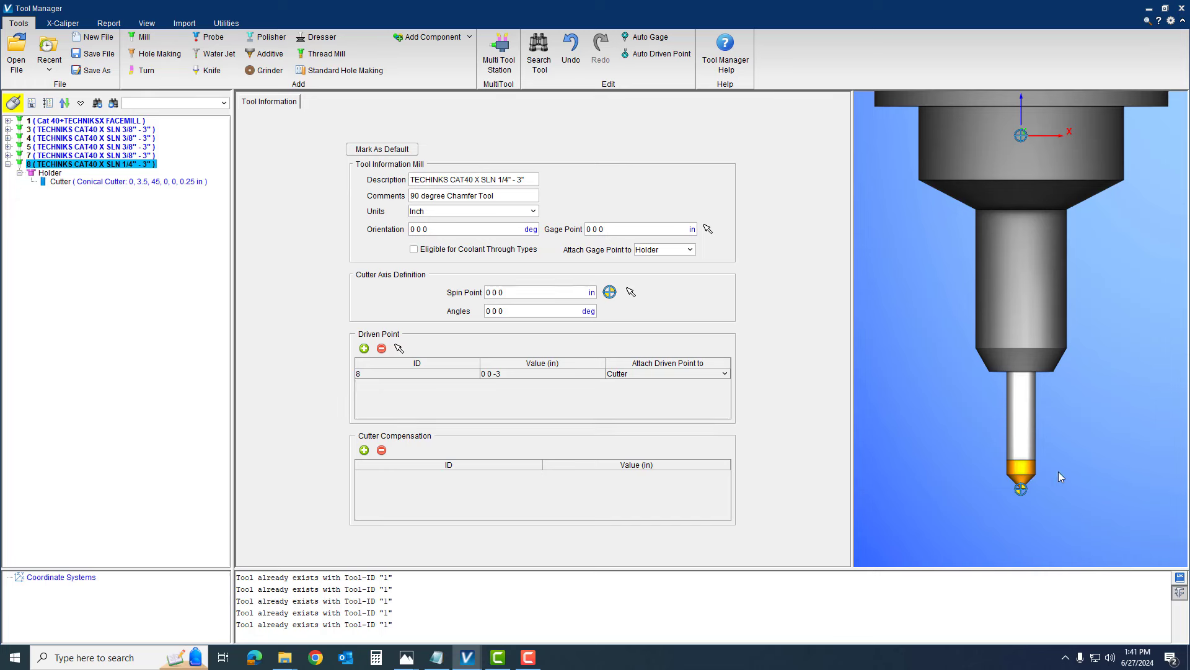
Save the tool library as Demo in the Mill Inspection Part 1 folder and close Notepad without saving its changes.
click(8, 164)
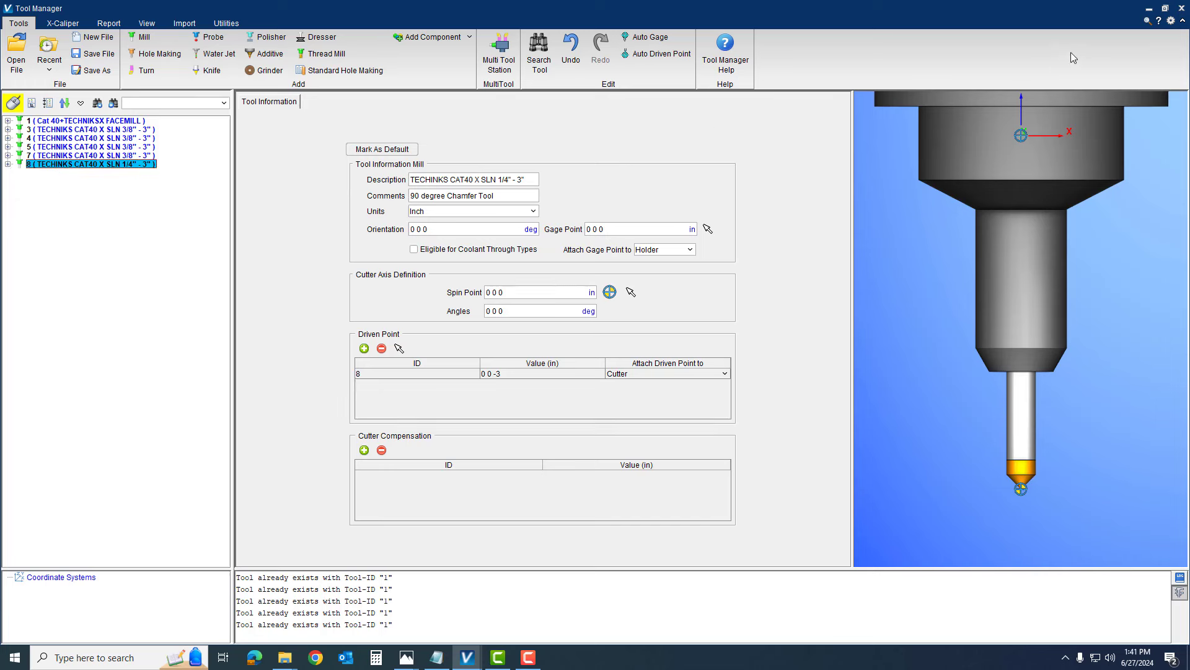
click(1181, 9)
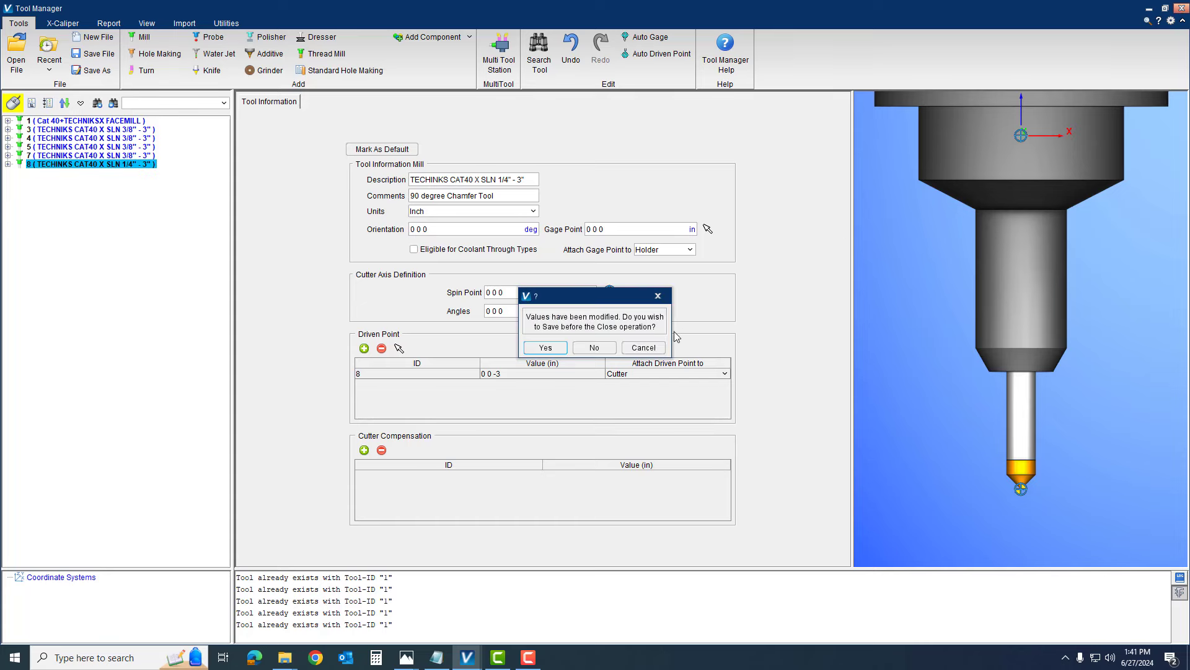
click(545, 348)
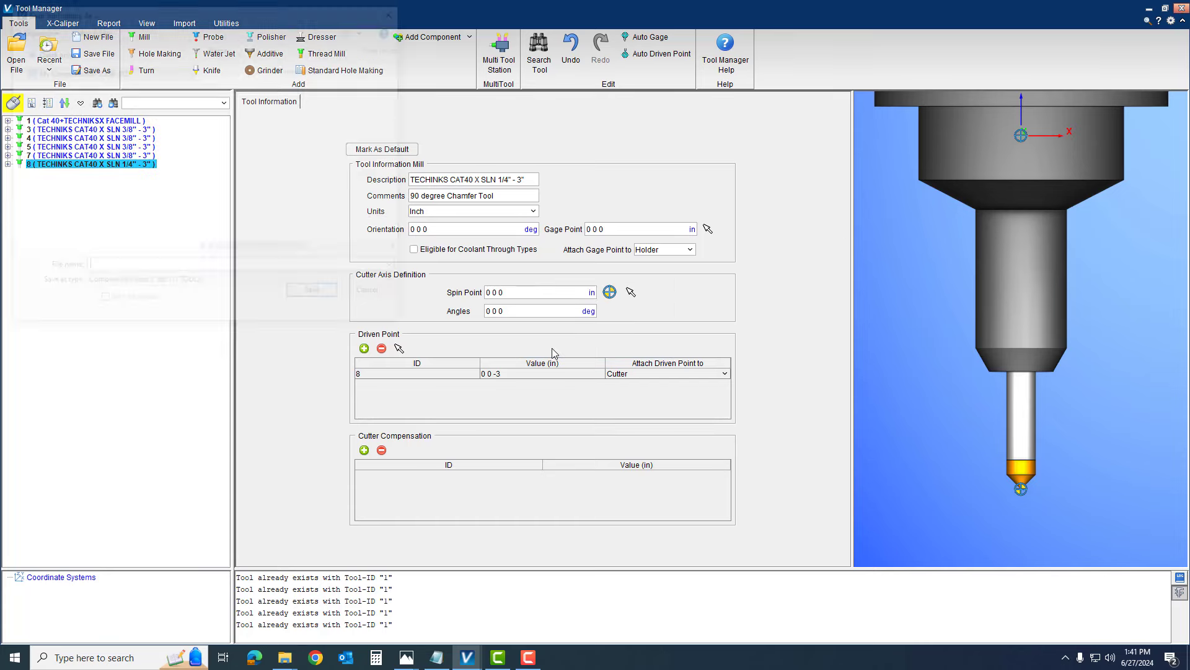
scroll(81, 236, up, 3)
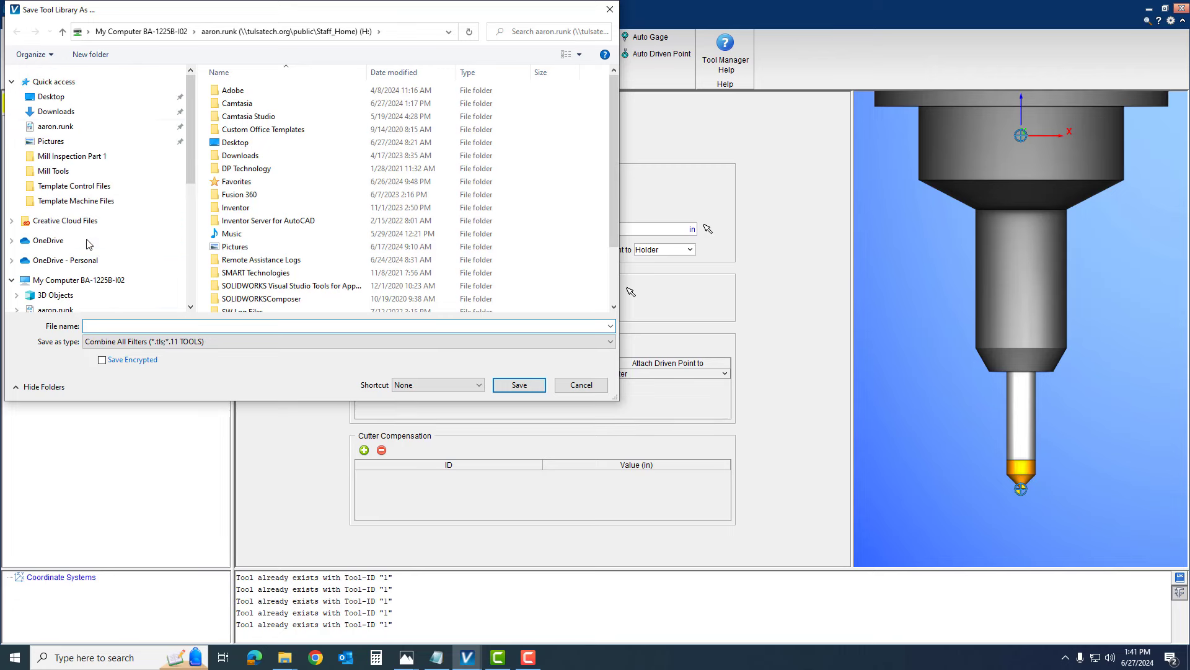
click(71, 156)
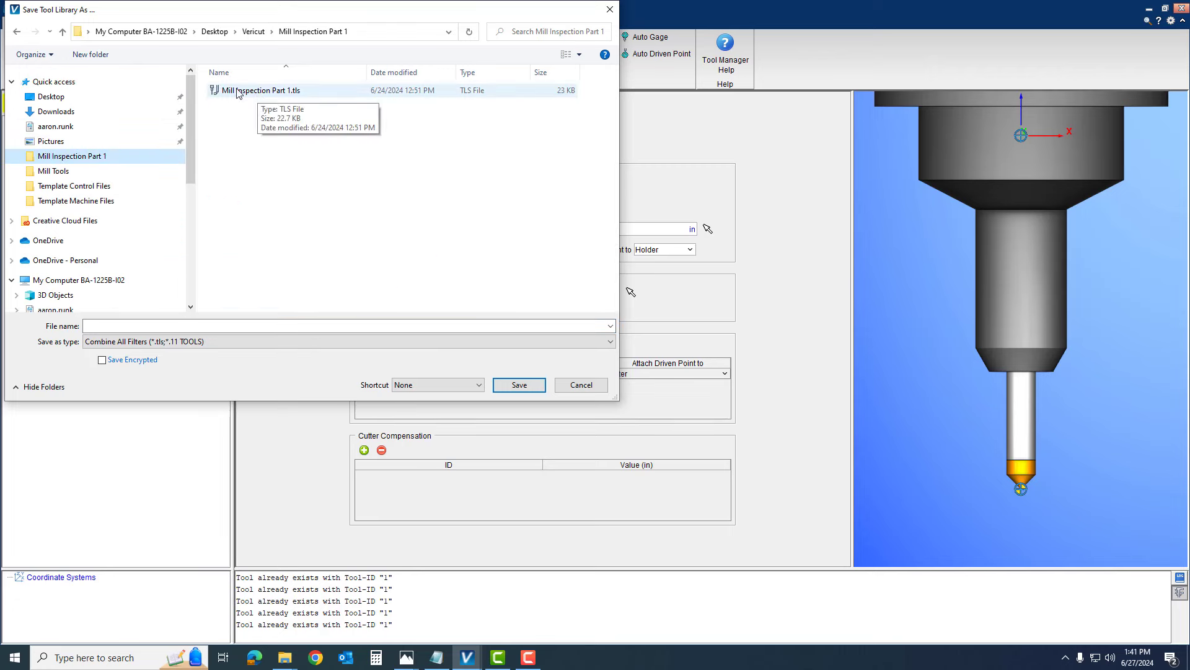
click(143, 327)
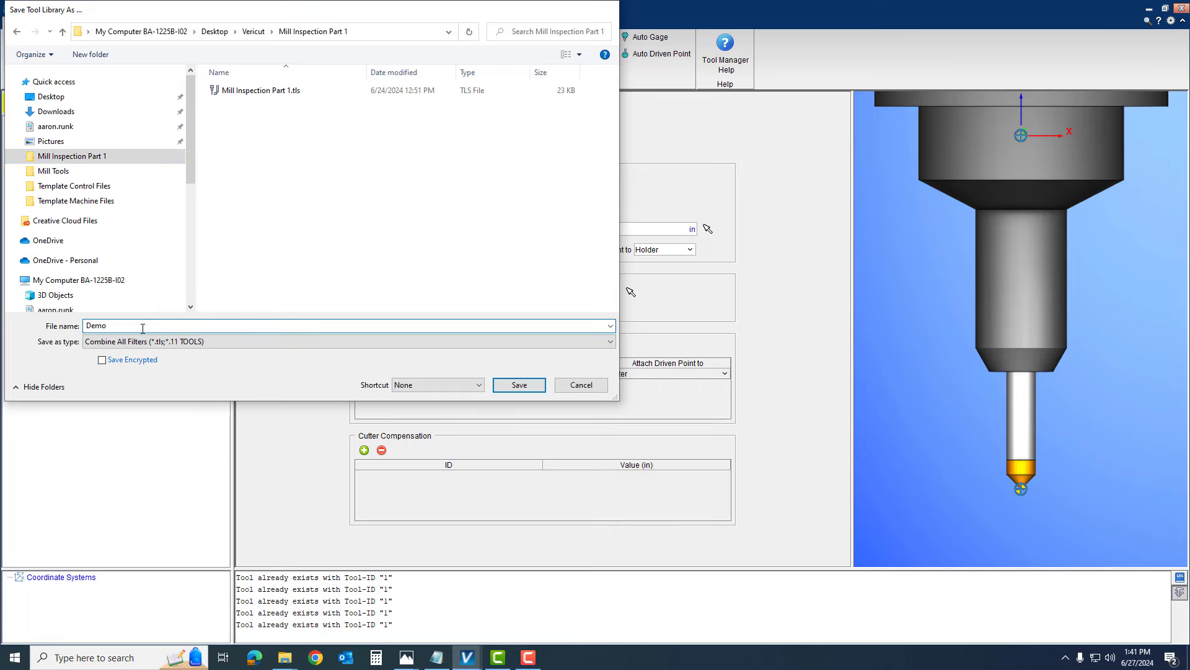
key(Return)
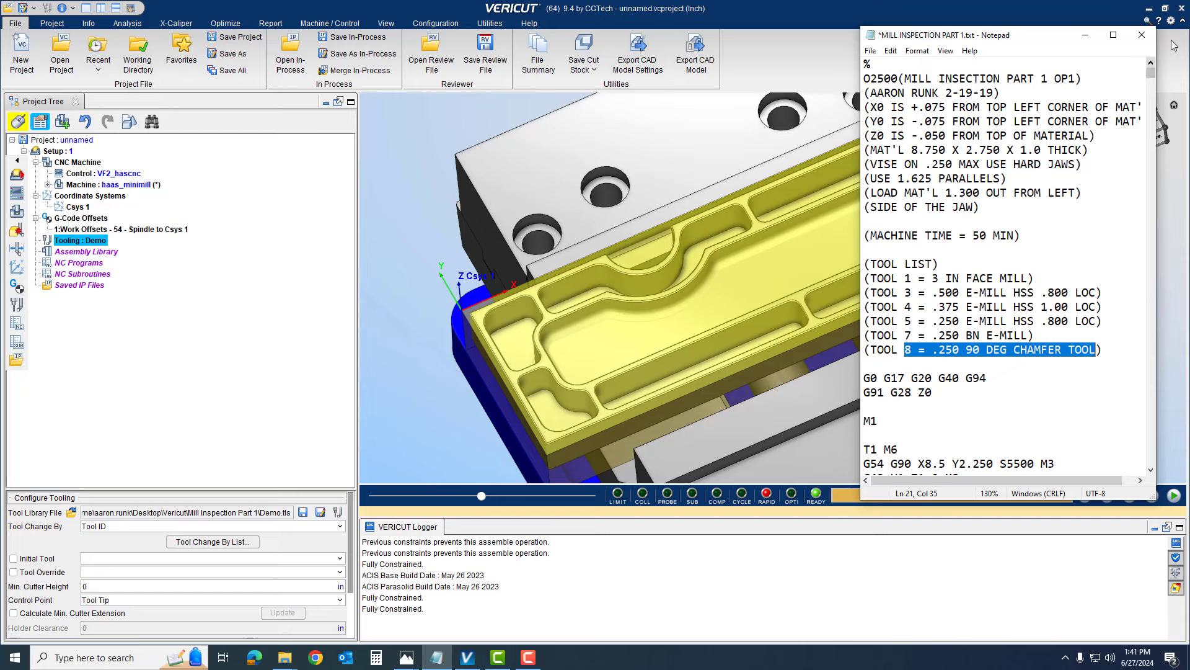
click(1142, 36)
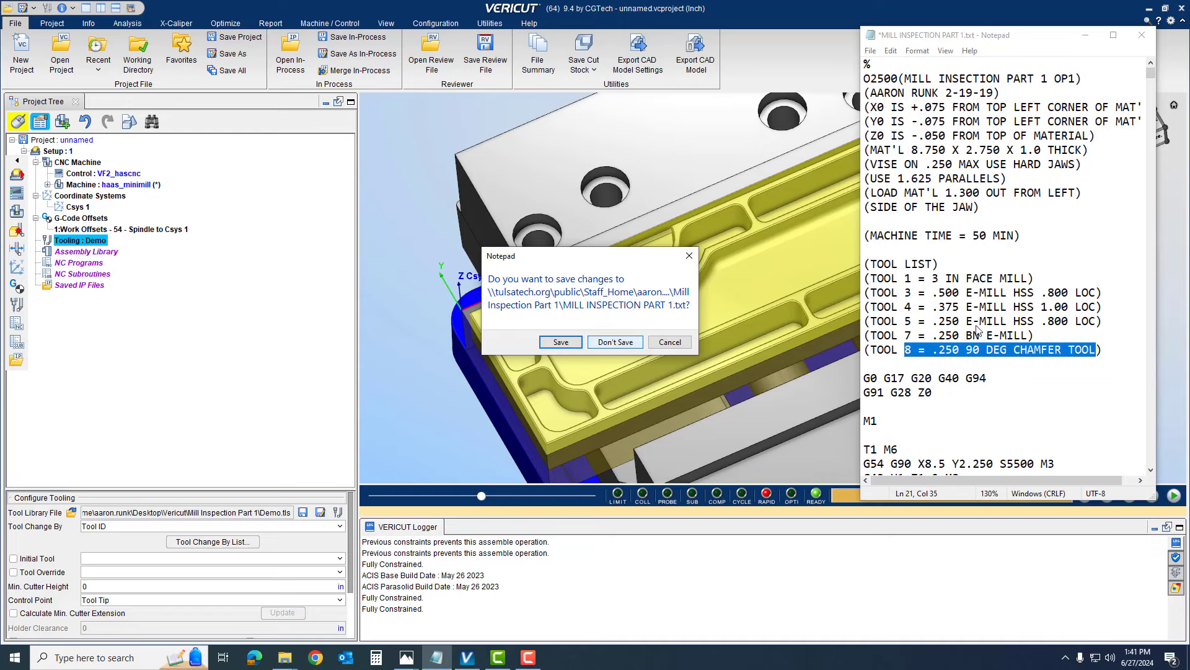
click(603, 344)
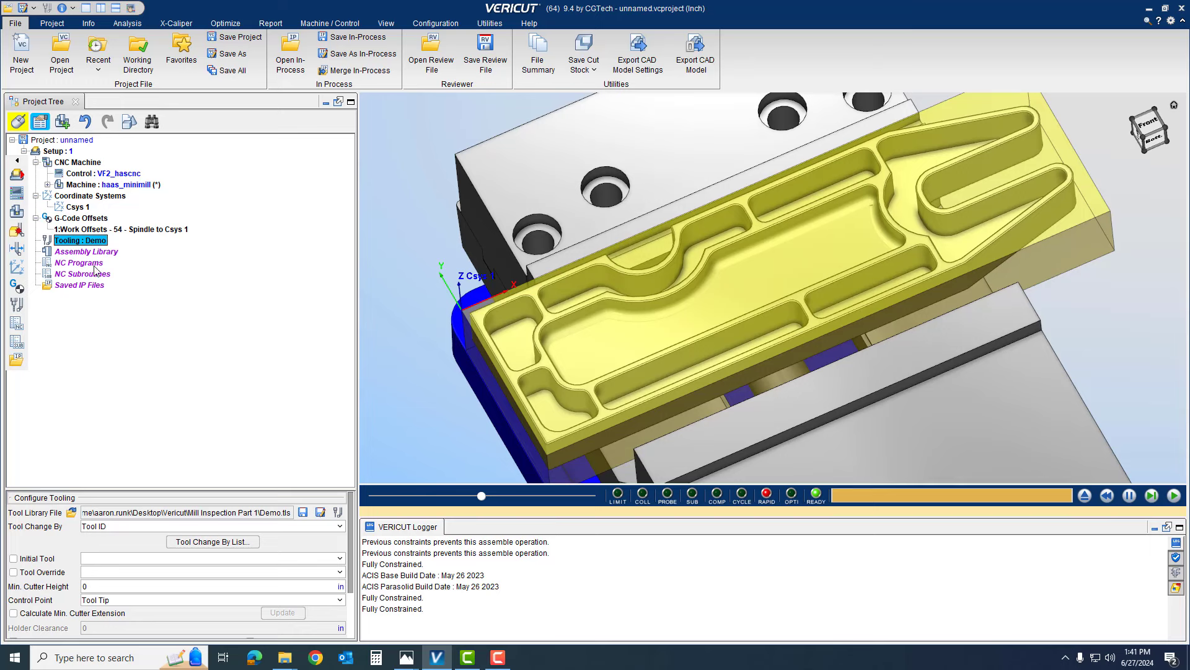
Add MILL INSPECTION PART 1.txt from the Mill Inspection Part 1 folder as the G-code NC program and check its text.
click(86, 265)
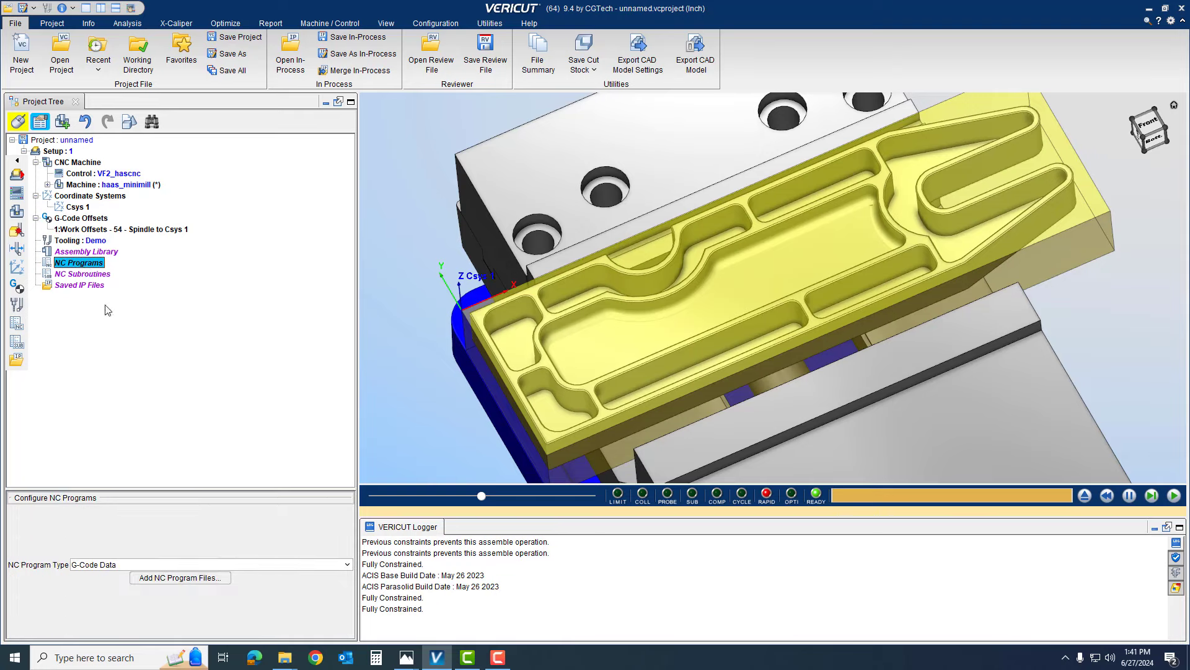
click(180, 580)
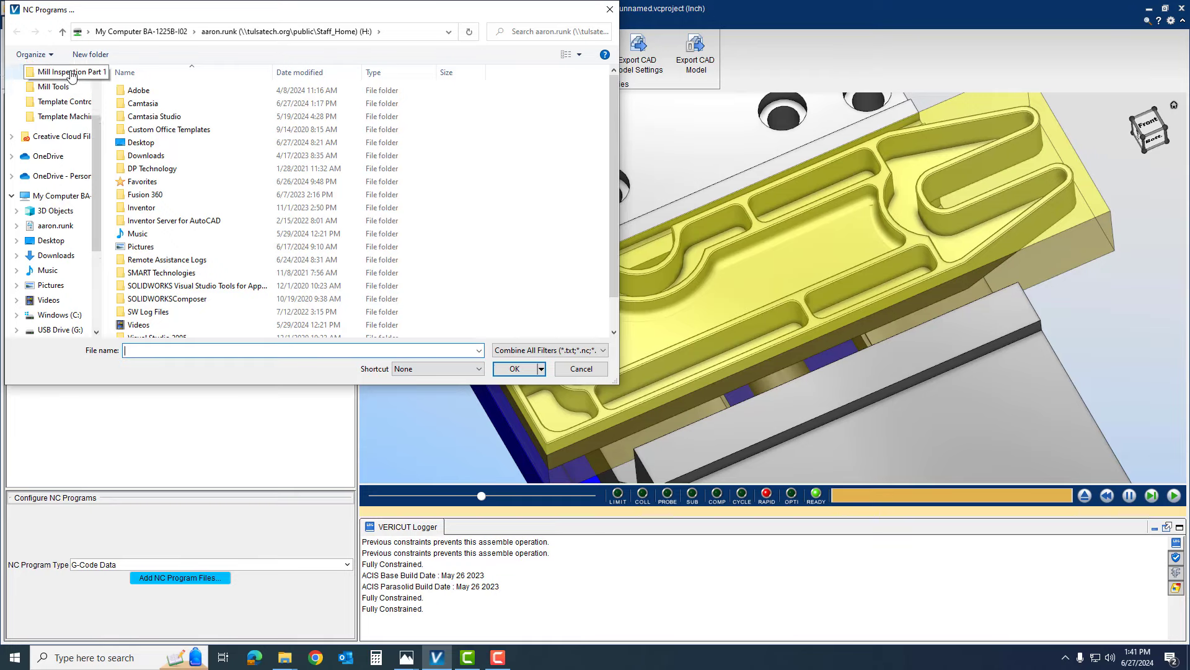
click(70, 75)
click(173, 90)
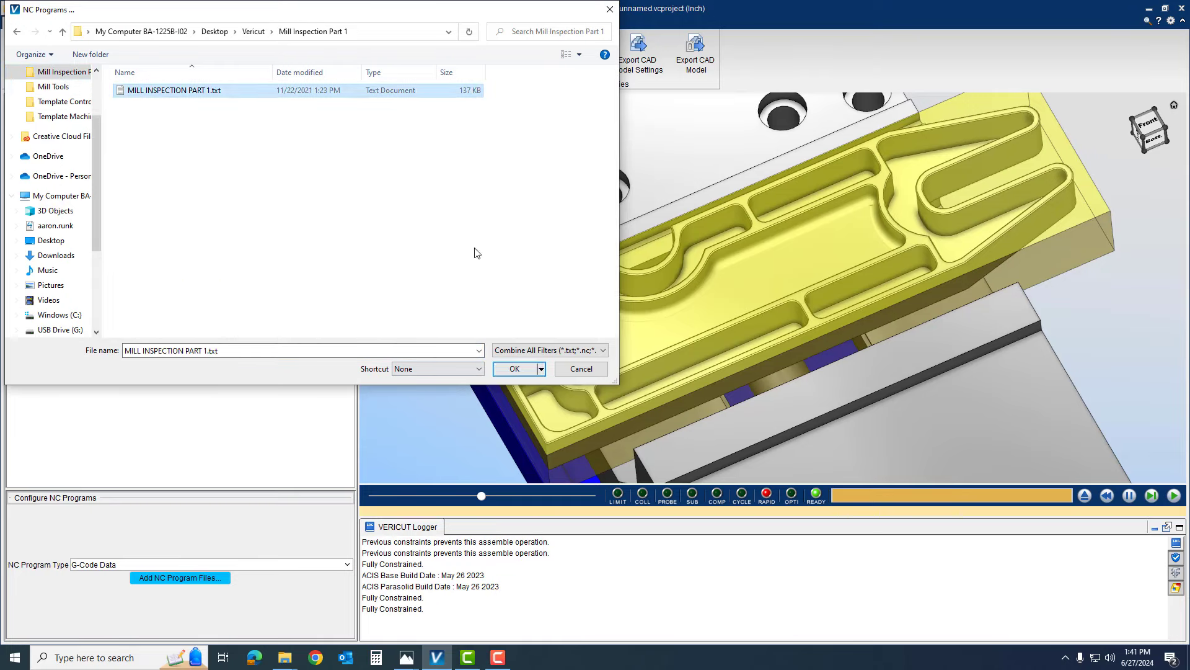
click(514, 369)
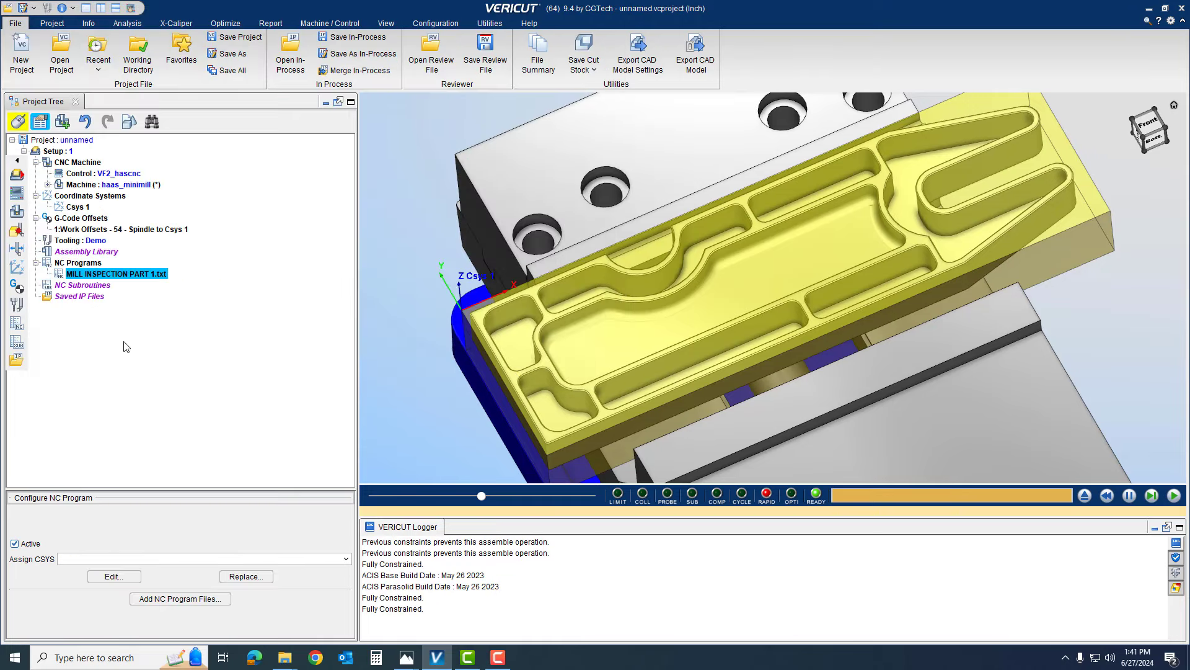
double_click(152, 275)
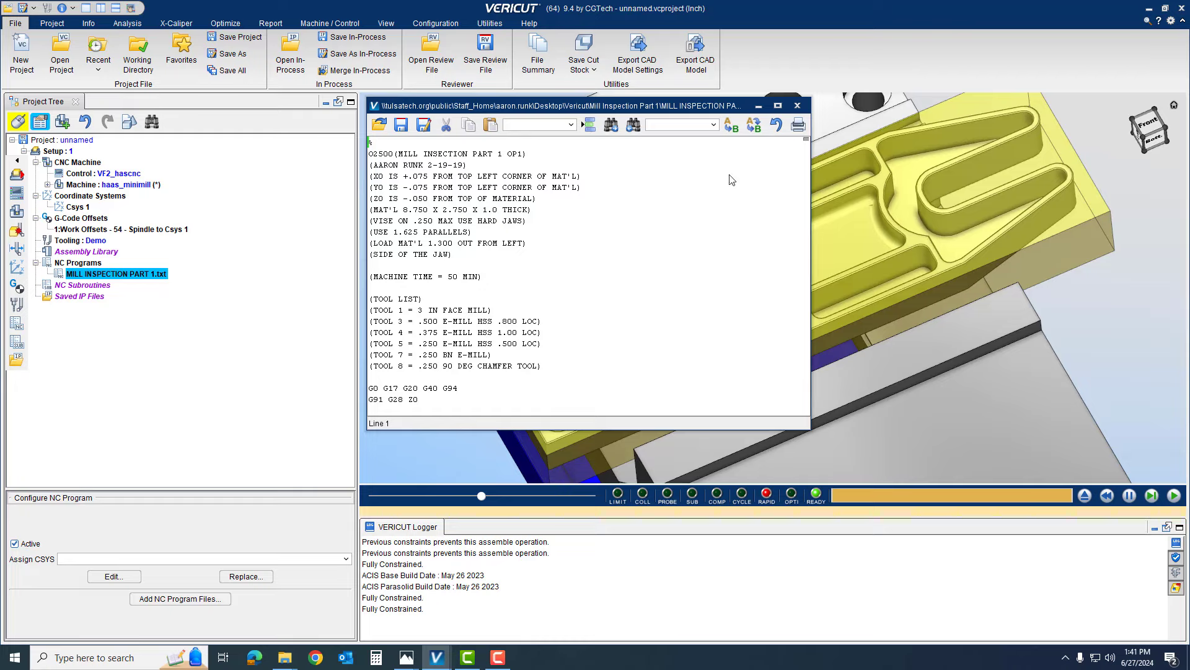
click(798, 105)
Run the machining simulation of the NC program and watch the tools cut the stock up close.
scroll(672, 296, up, 5)
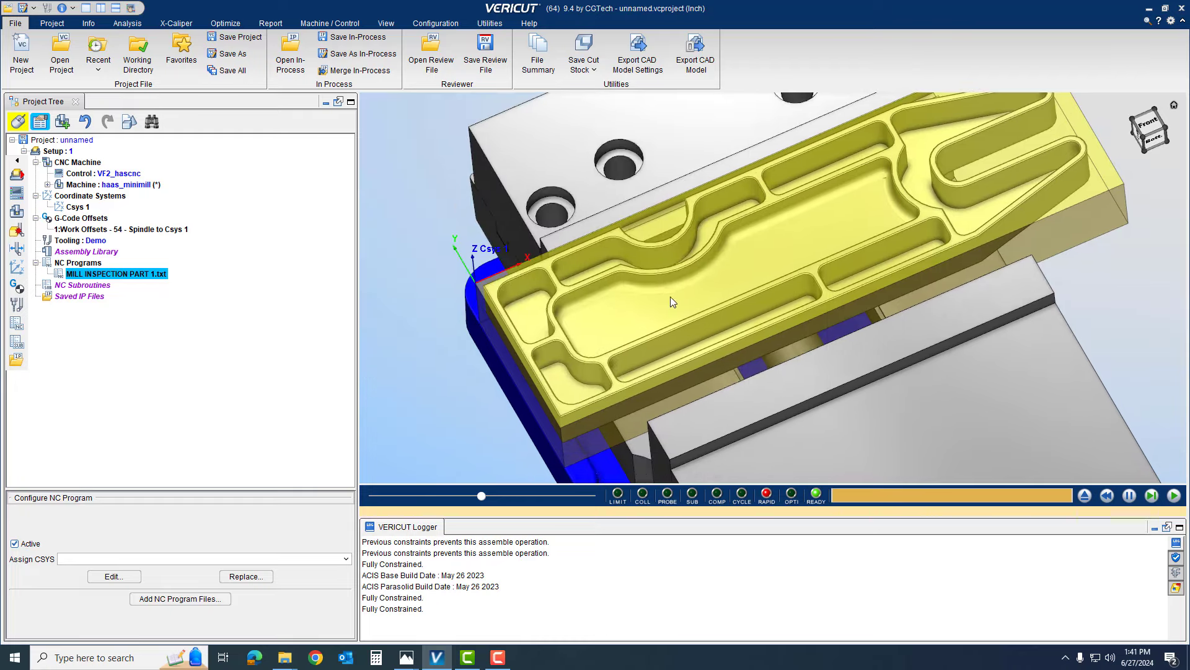
scroll(687, 278, down, 5)
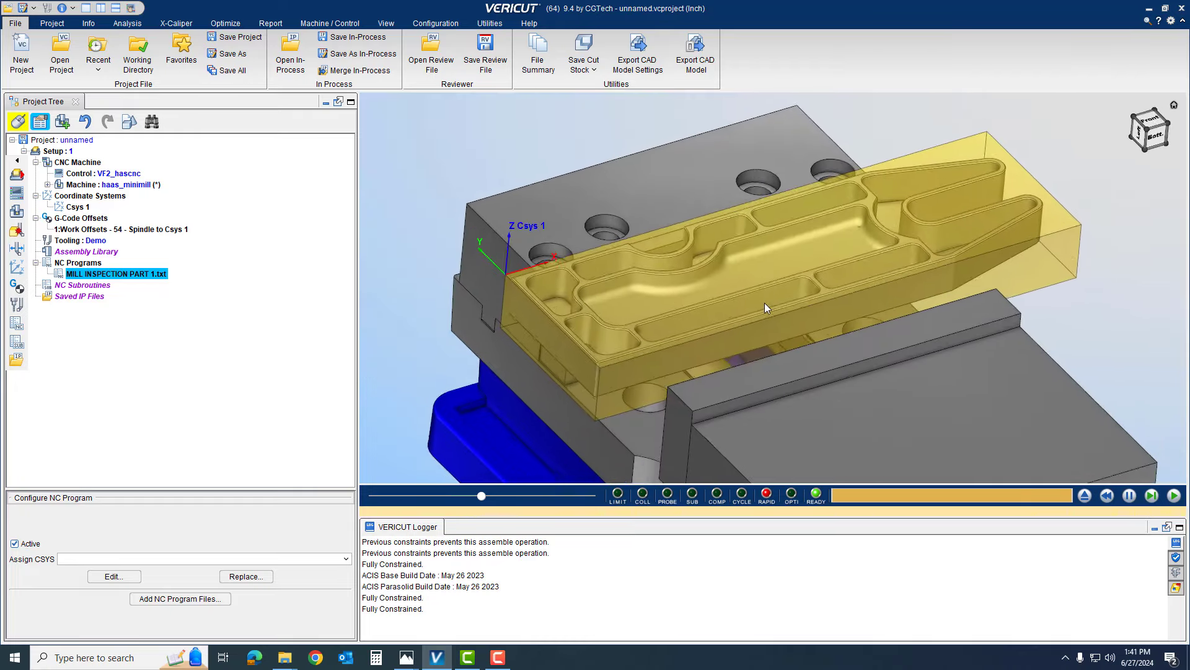
scroll(767, 308, down, 2)
middle_drag(771, 344, 719, 312)
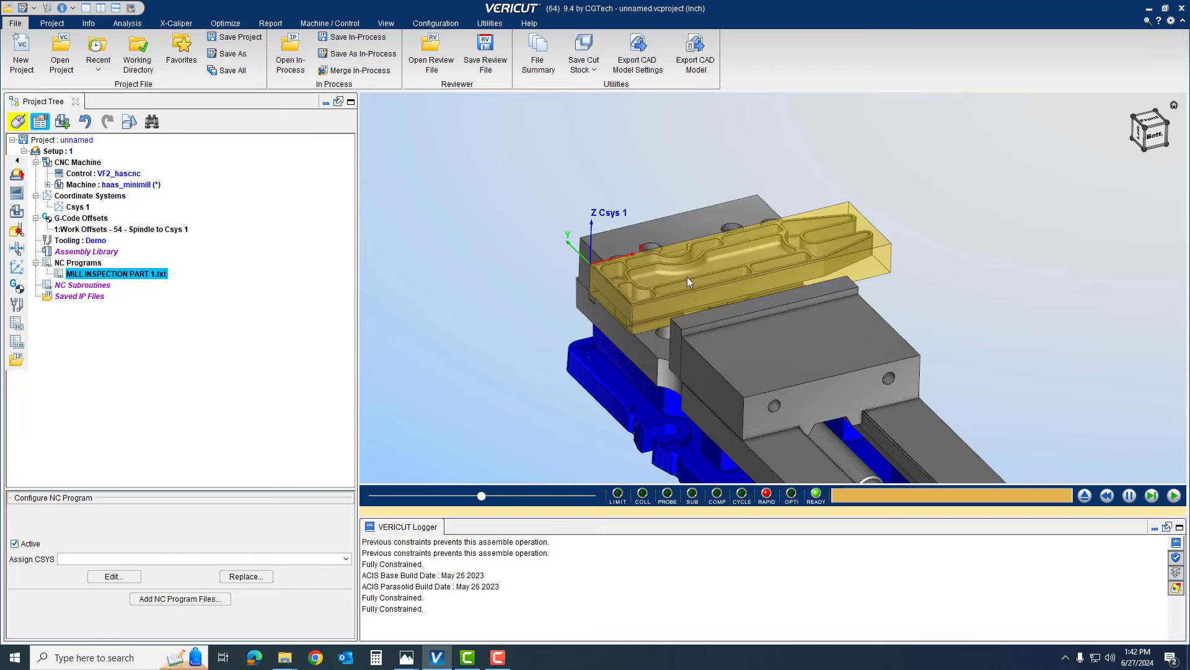
click(1173, 496)
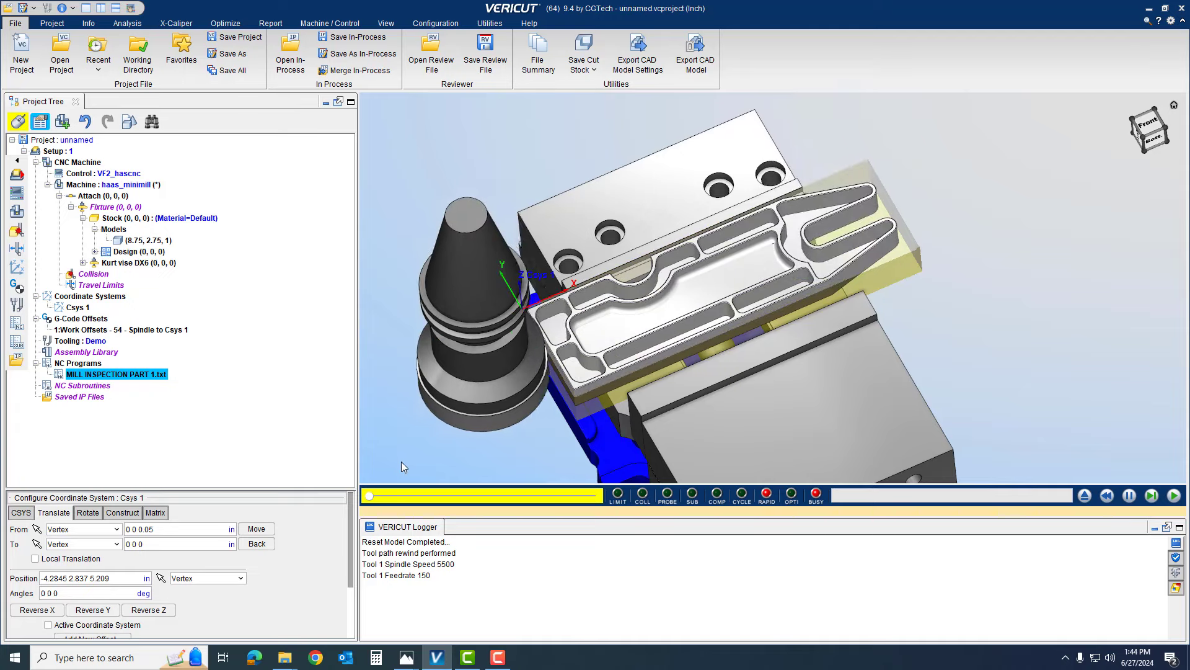
scroll(664, 329, up, 3)
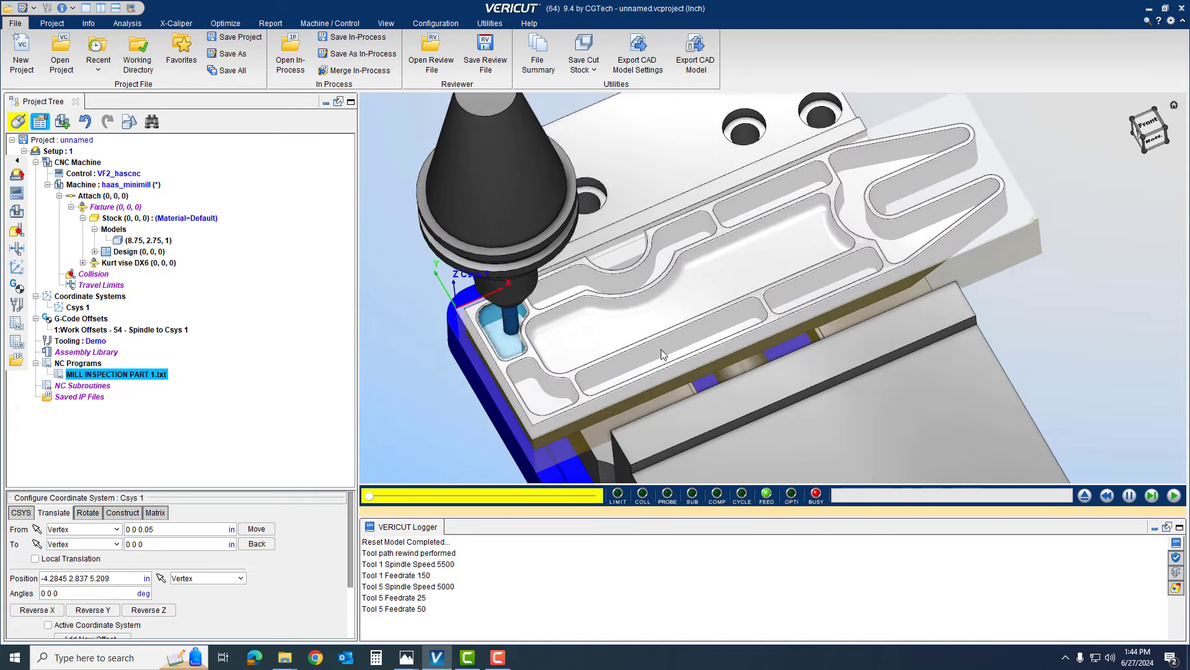
middle_drag(661, 348, 668, 295)
scroll(673, 297, up, 3)
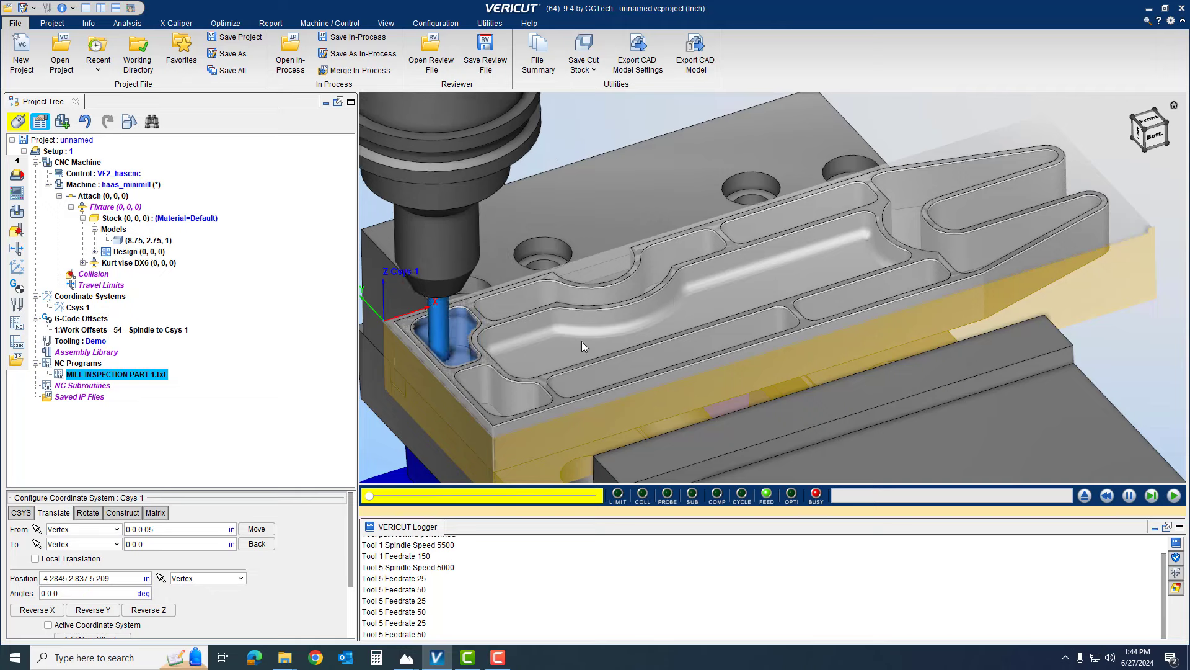
Adjust the simulation's animation speed while the remaining toolpaths run.
mouse_move(371, 499)
drag(370, 499, 506, 503)
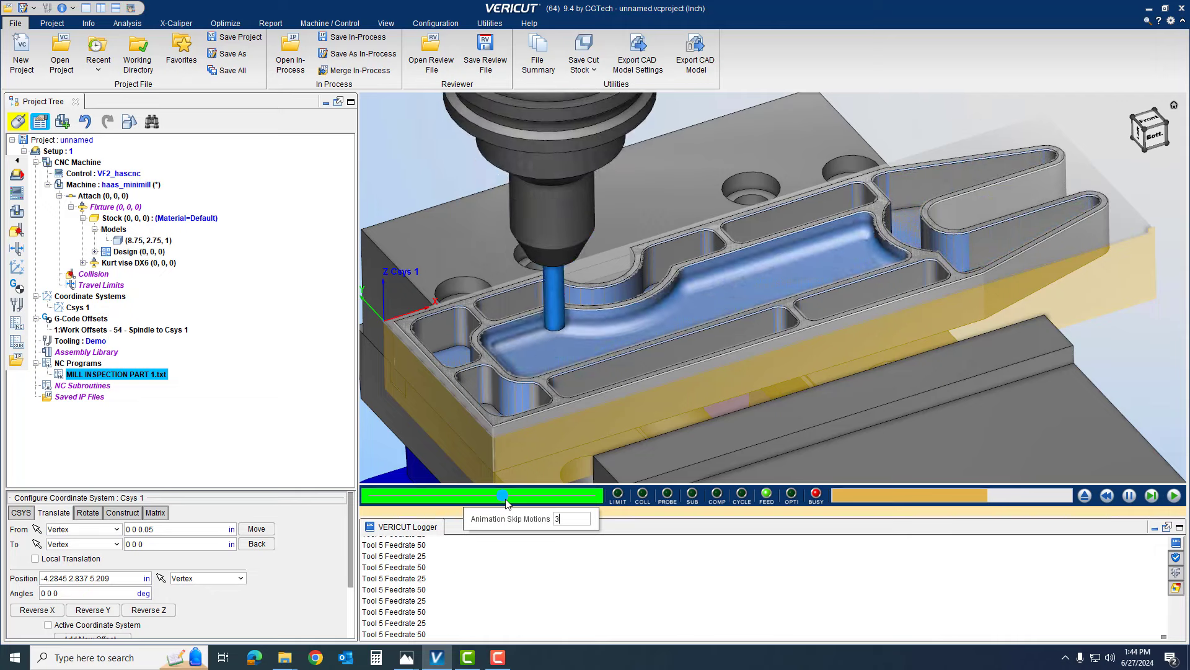
drag(507, 504, 472, 507)
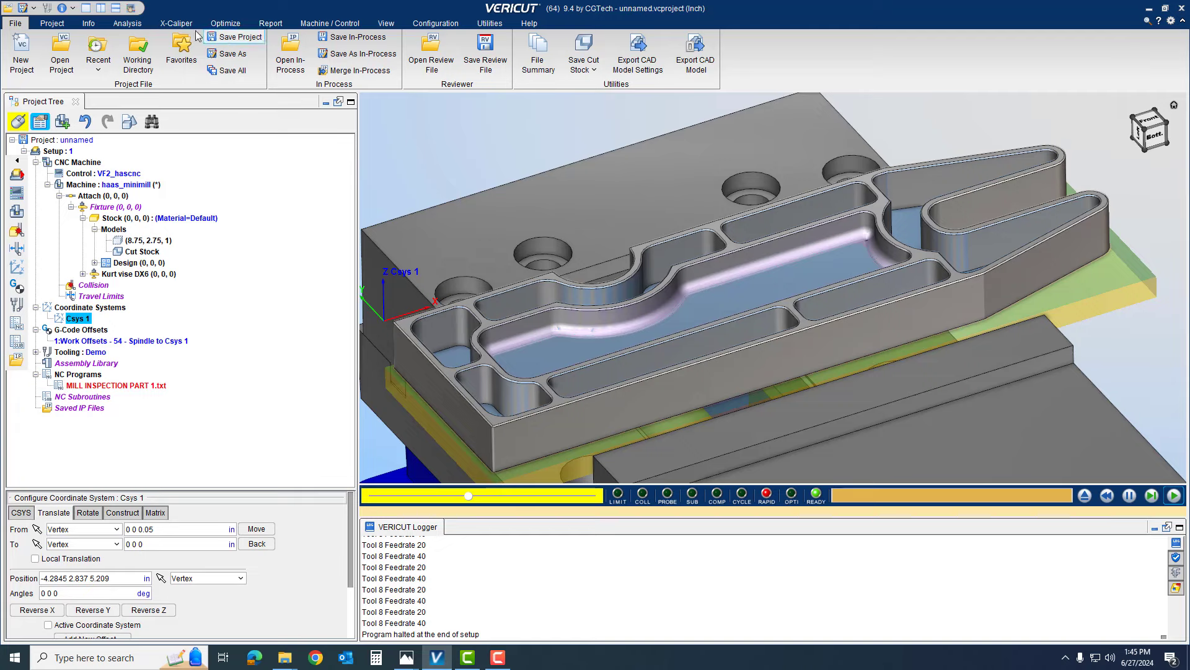
Compare the cut stock with the design model and inspect the excess material from several angles and zoom levels.
click(138, 25)
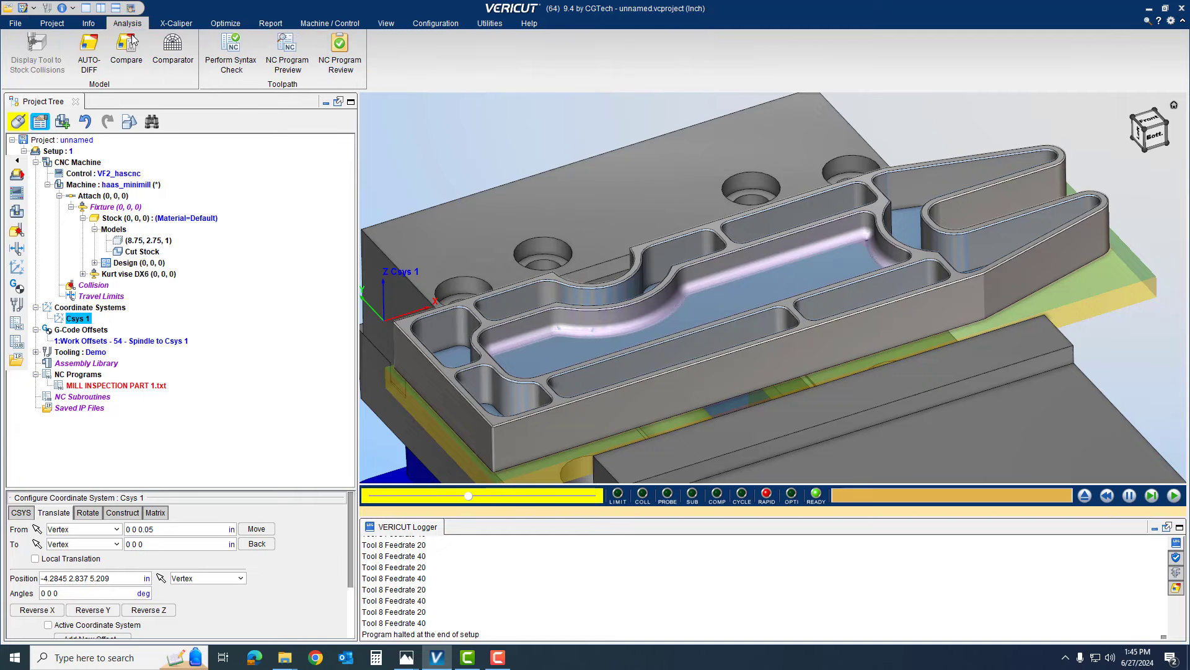
click(129, 51)
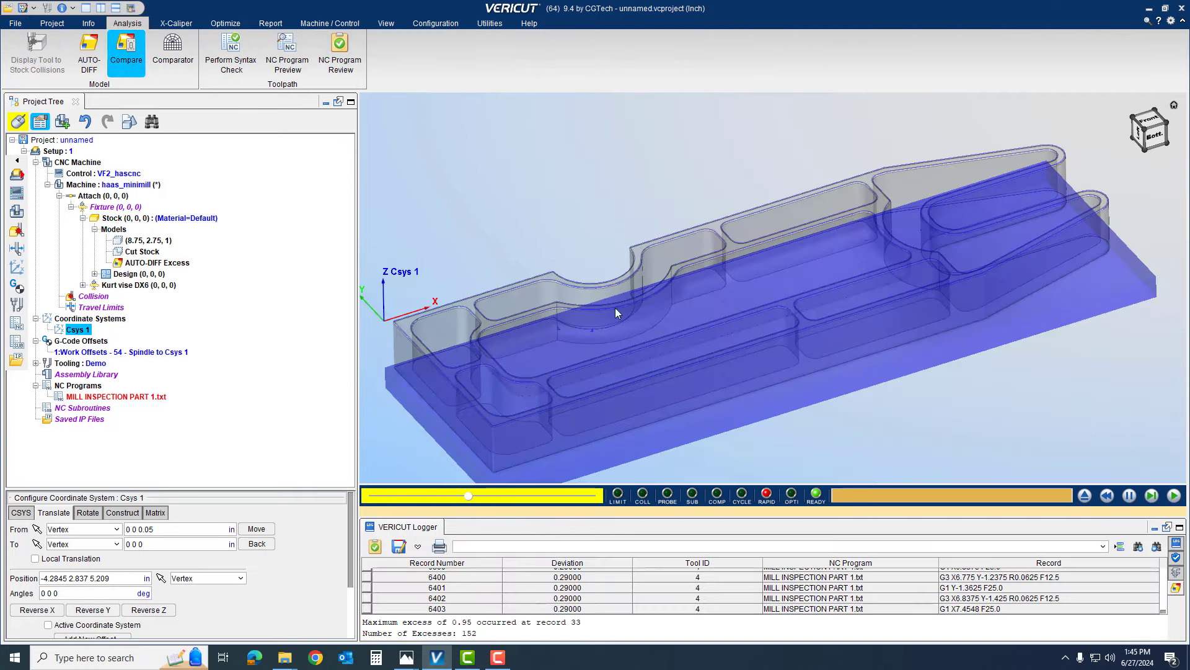
middle_drag(703, 337, 871, 287)
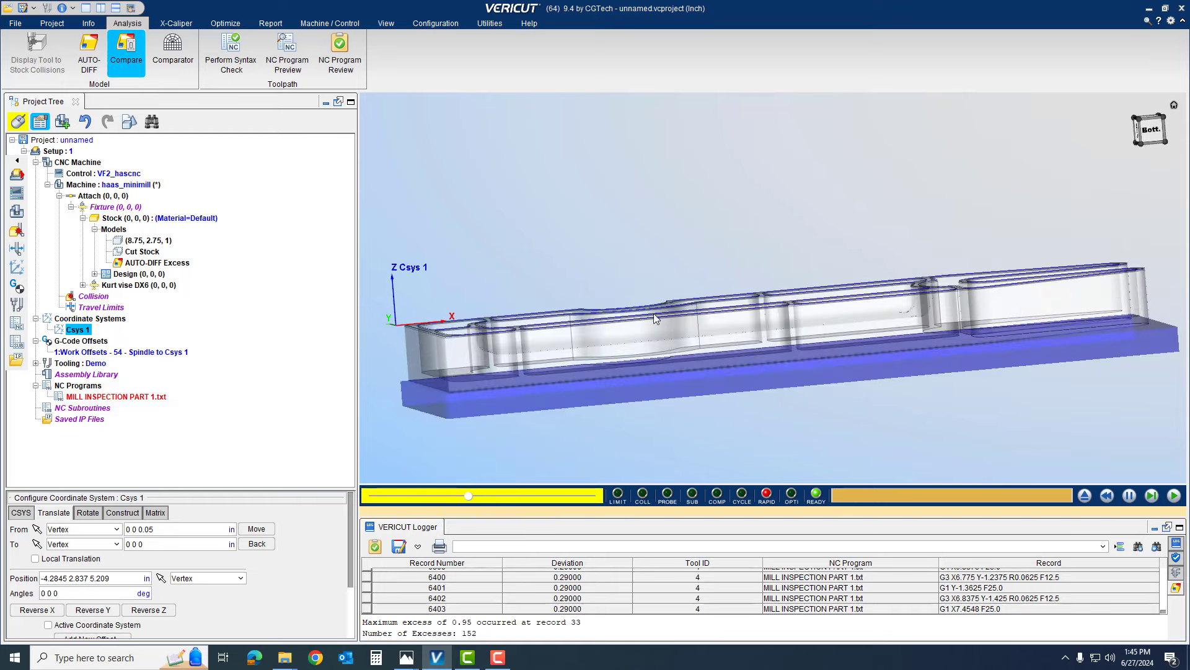
middle_drag(794, 277, 738, 322)
scroll(686, 355, up, 8)
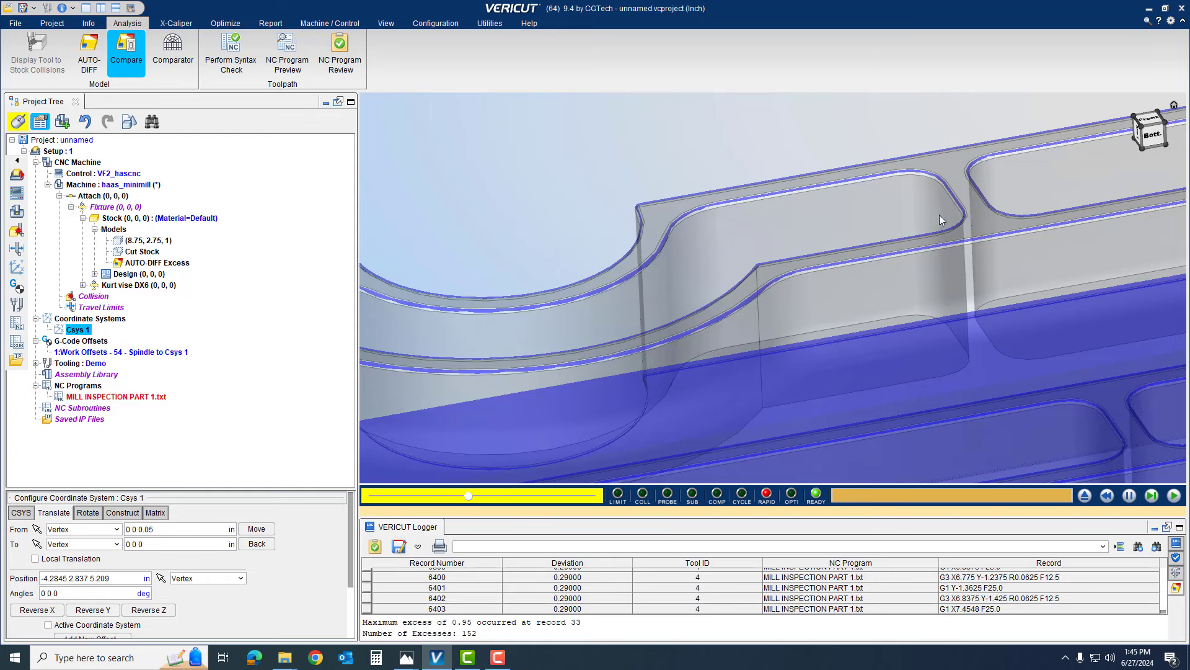
scroll(690, 293, down, 8)
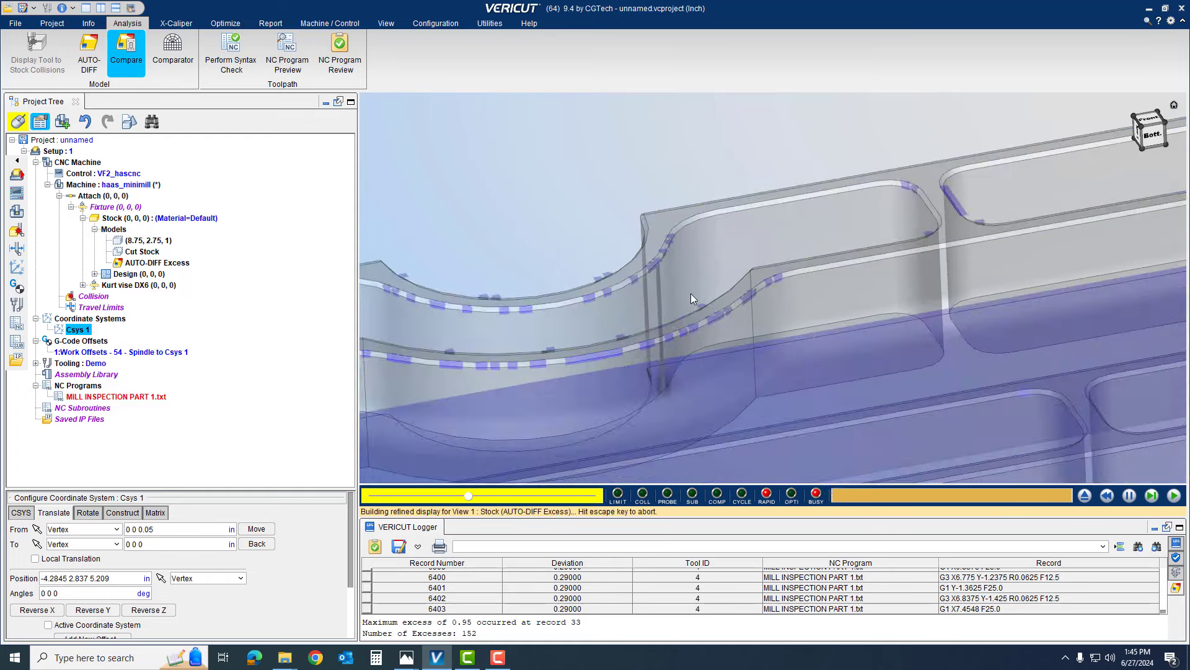
scroll(604, 315, up, 4)
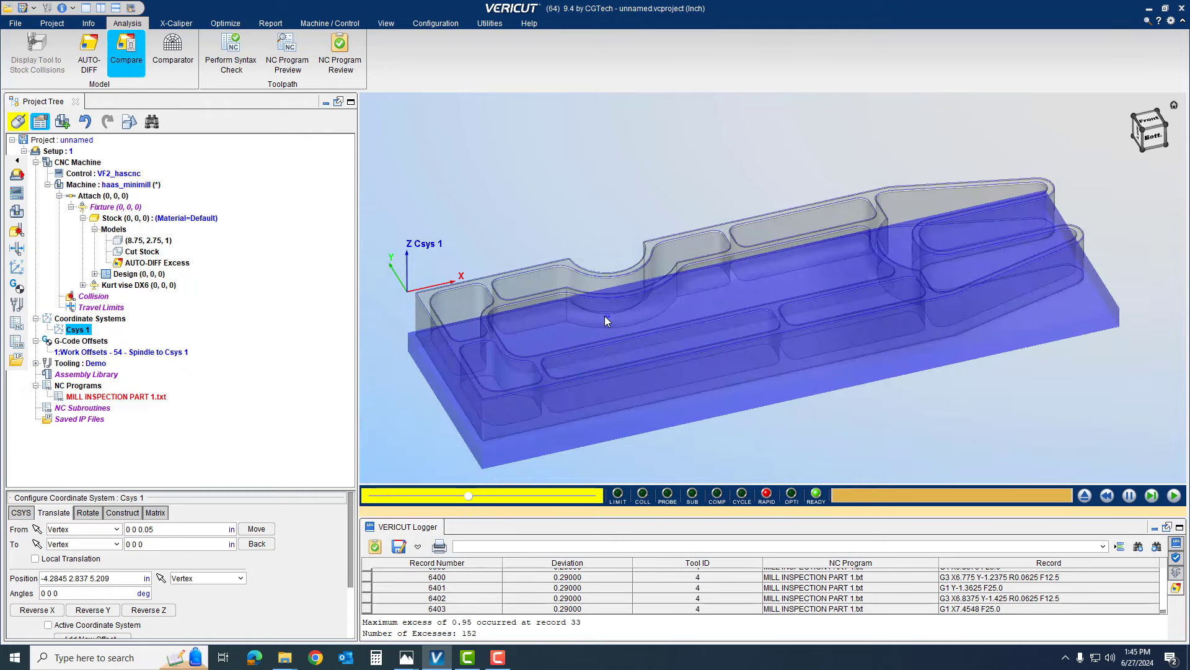
scroll(544, 320, down, 2)
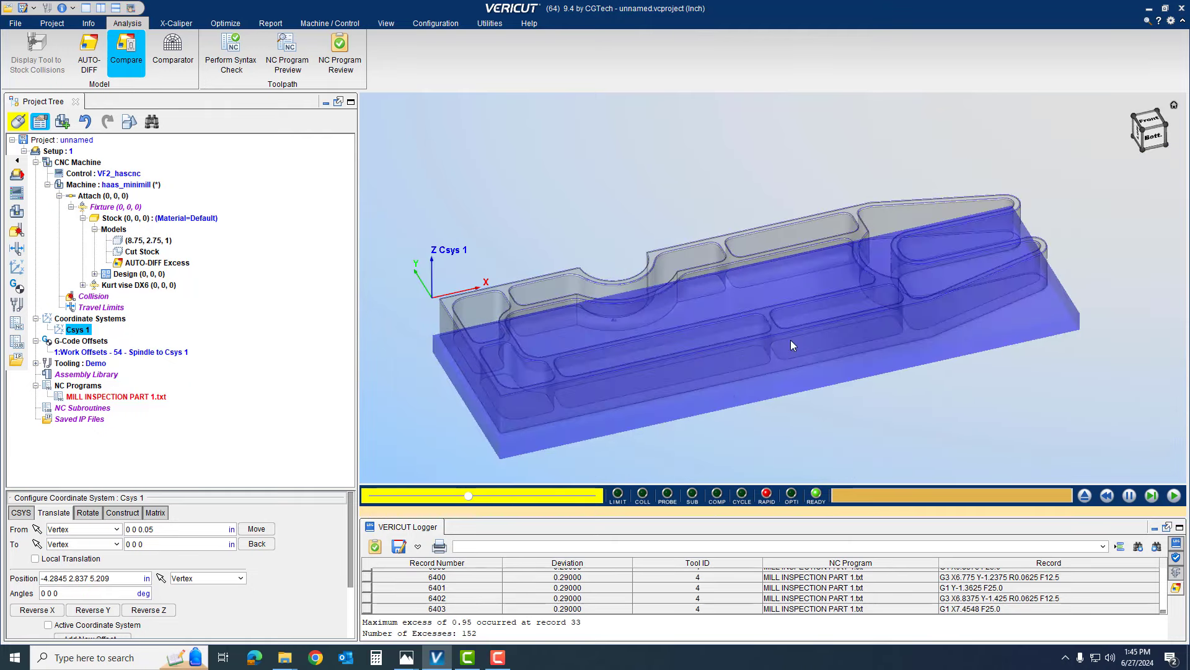
middle_drag(788, 336, 924, 331)
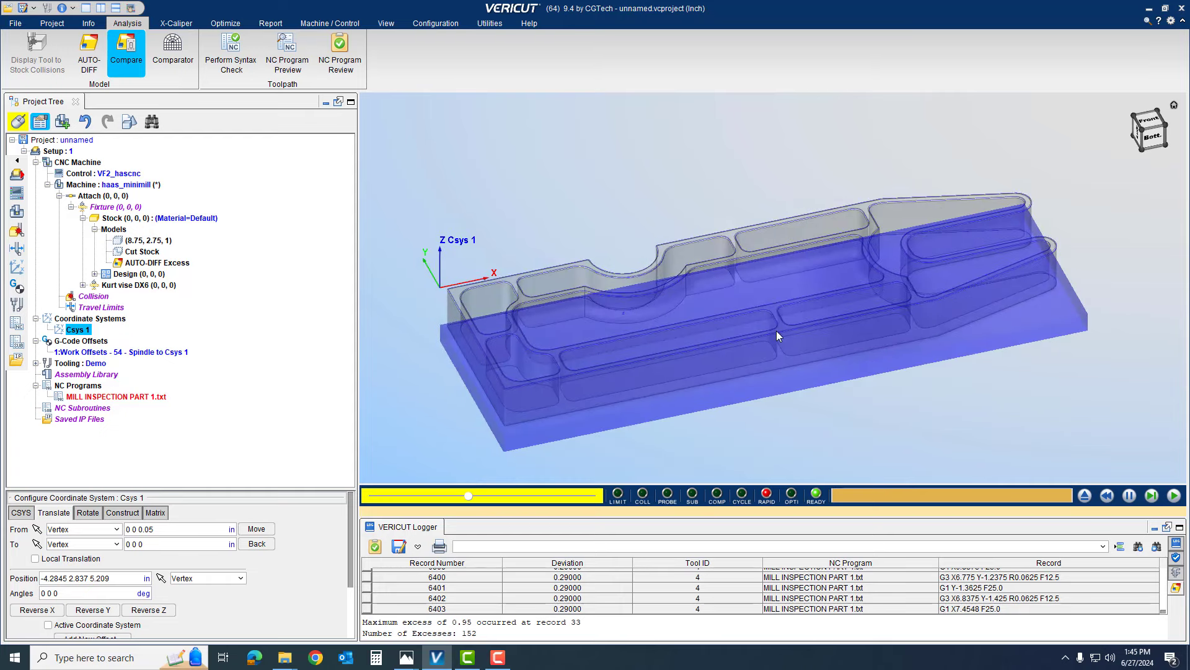
Reset the simulation model and review the X0 and Y0 stock corner notes in the NC program text.
click(1085, 496)
click(579, 336)
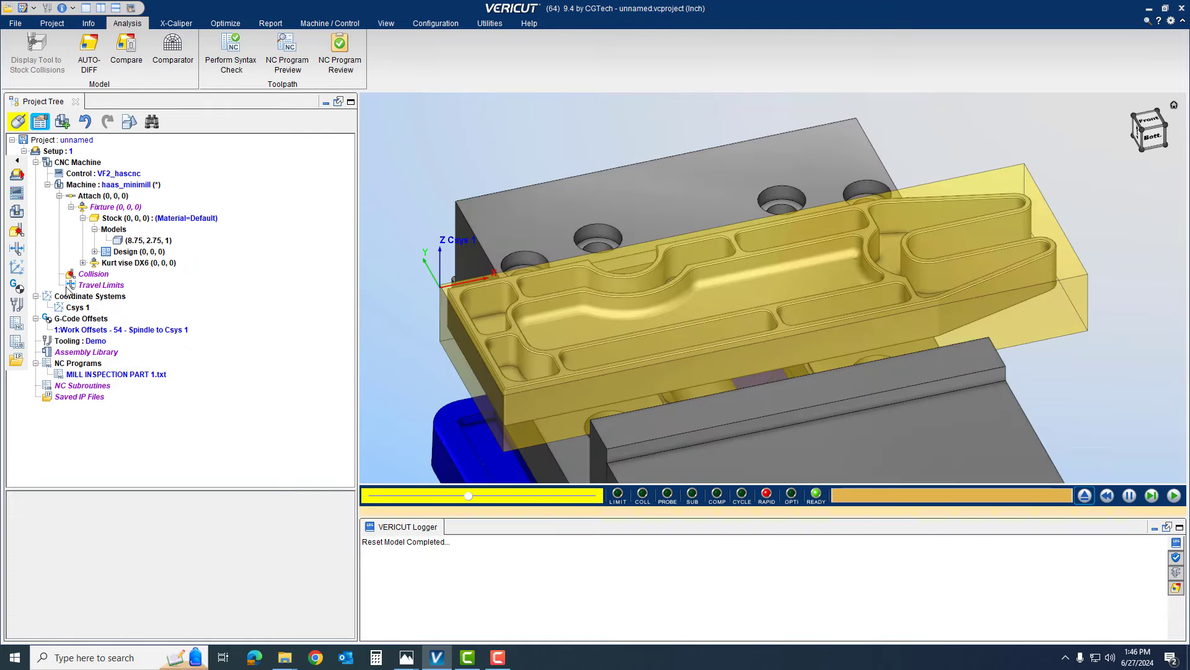
double_click(101, 375)
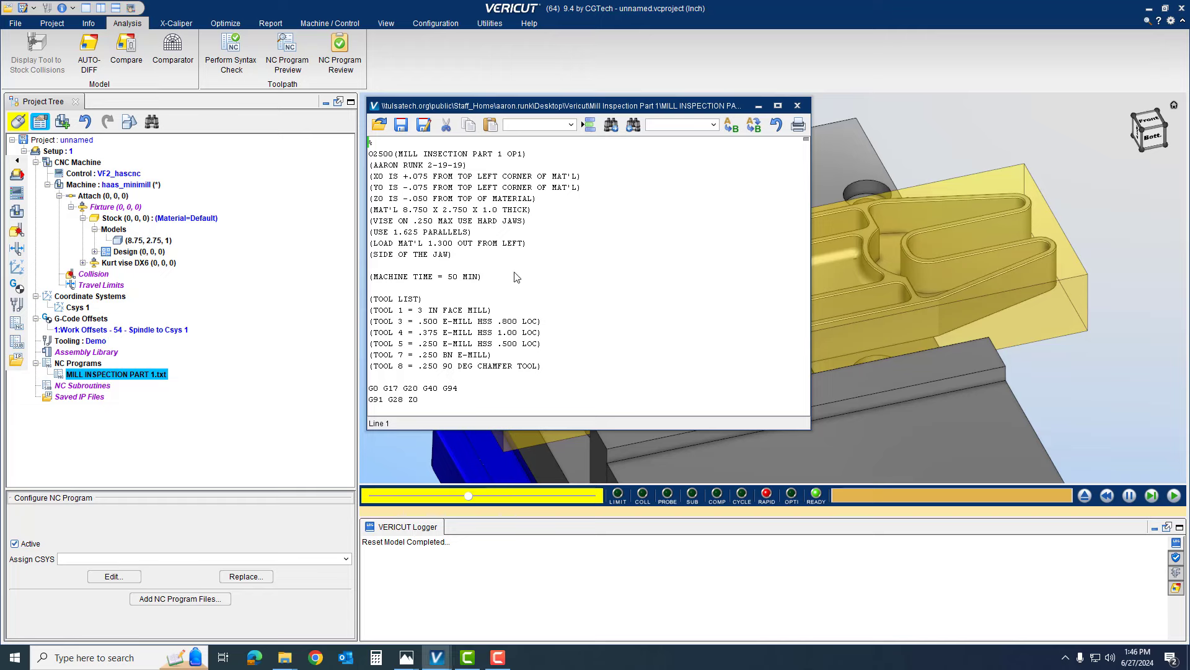
drag(371, 175, 606, 188)
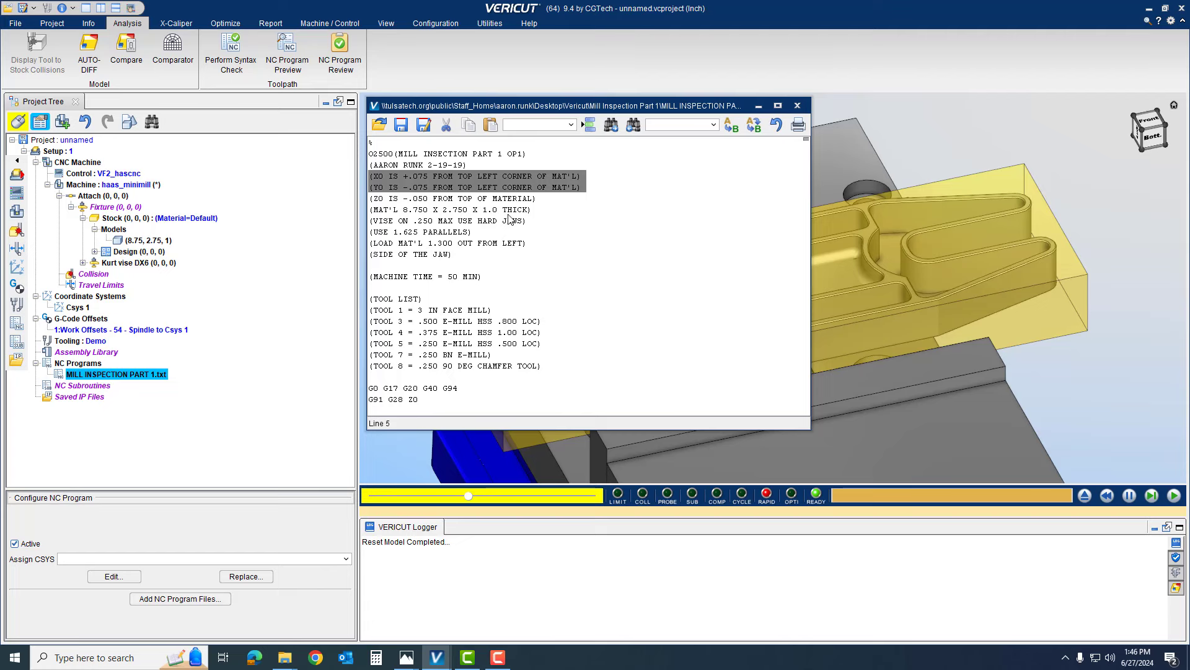
click(799, 106)
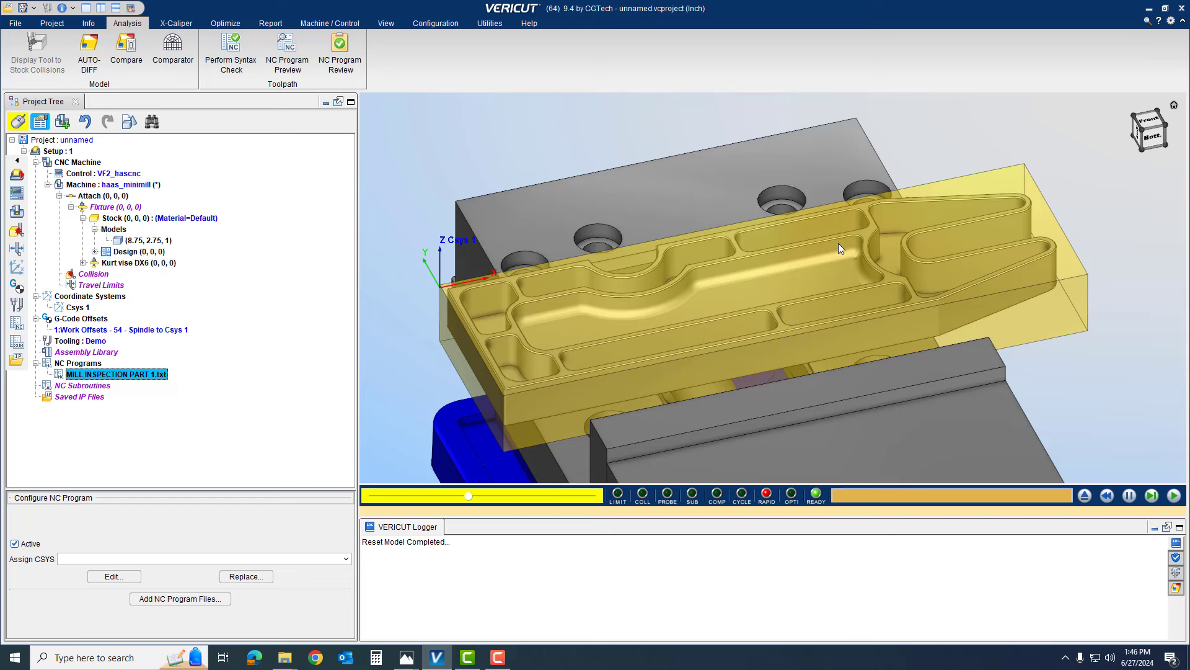
scroll(804, 299, down, 2)
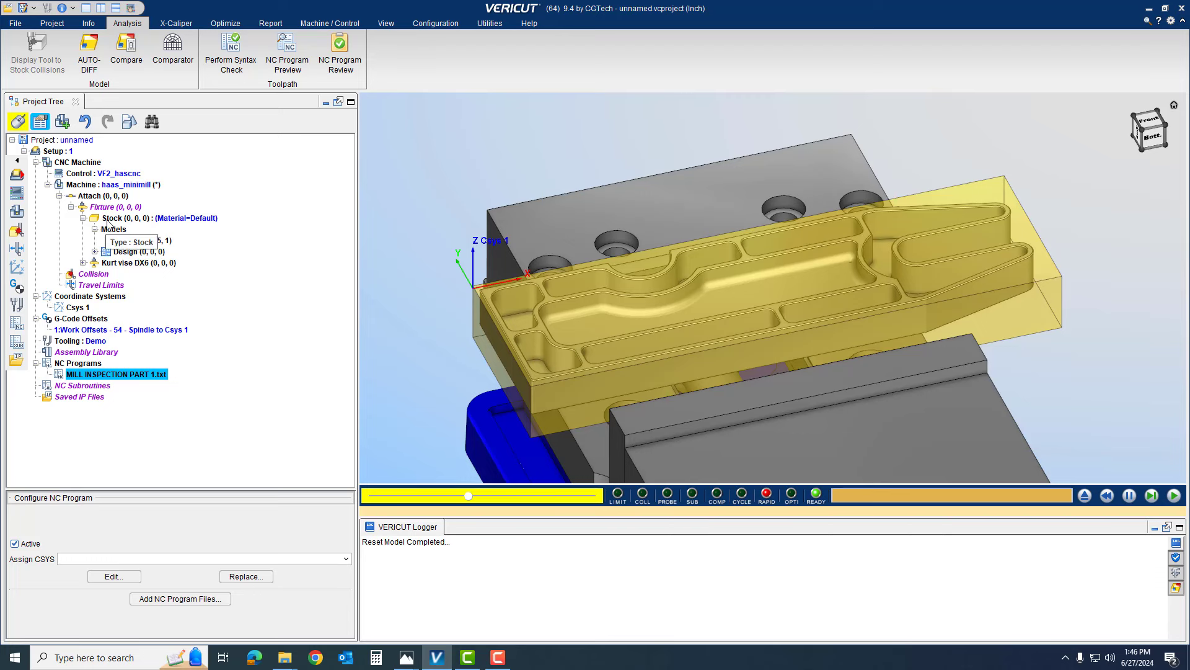
Review the Kurt vise DX6 fixture in the project structure, including its component models and the movable jaw.
click(109, 264)
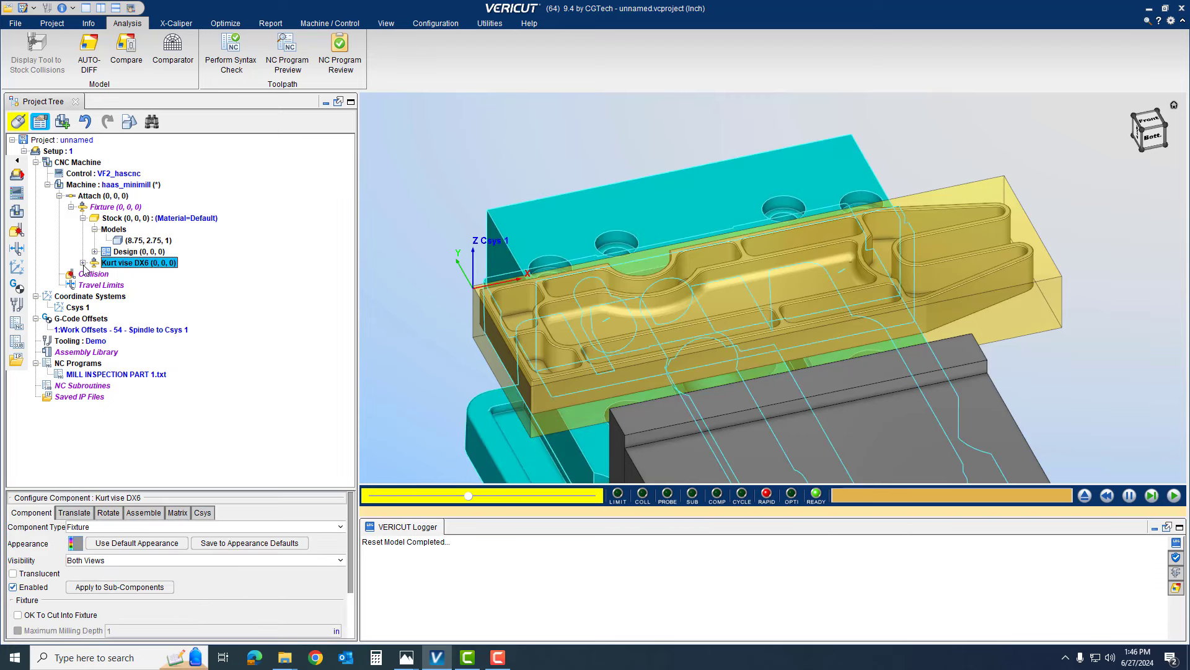
click(83, 263)
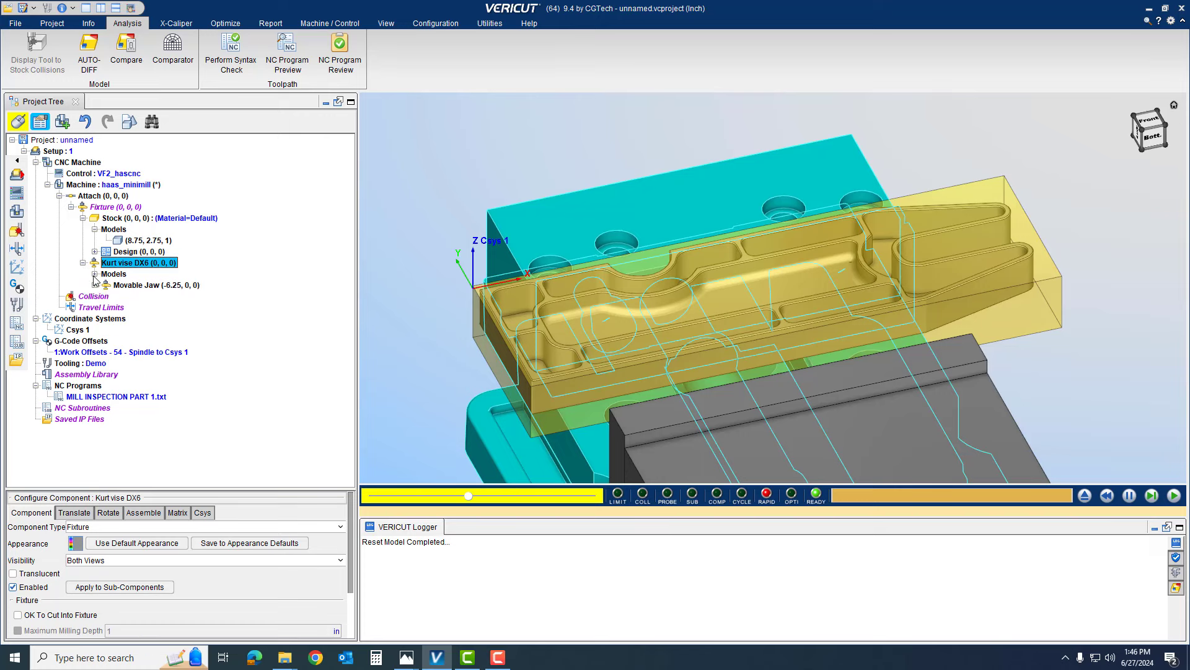
click(95, 274)
click(114, 274)
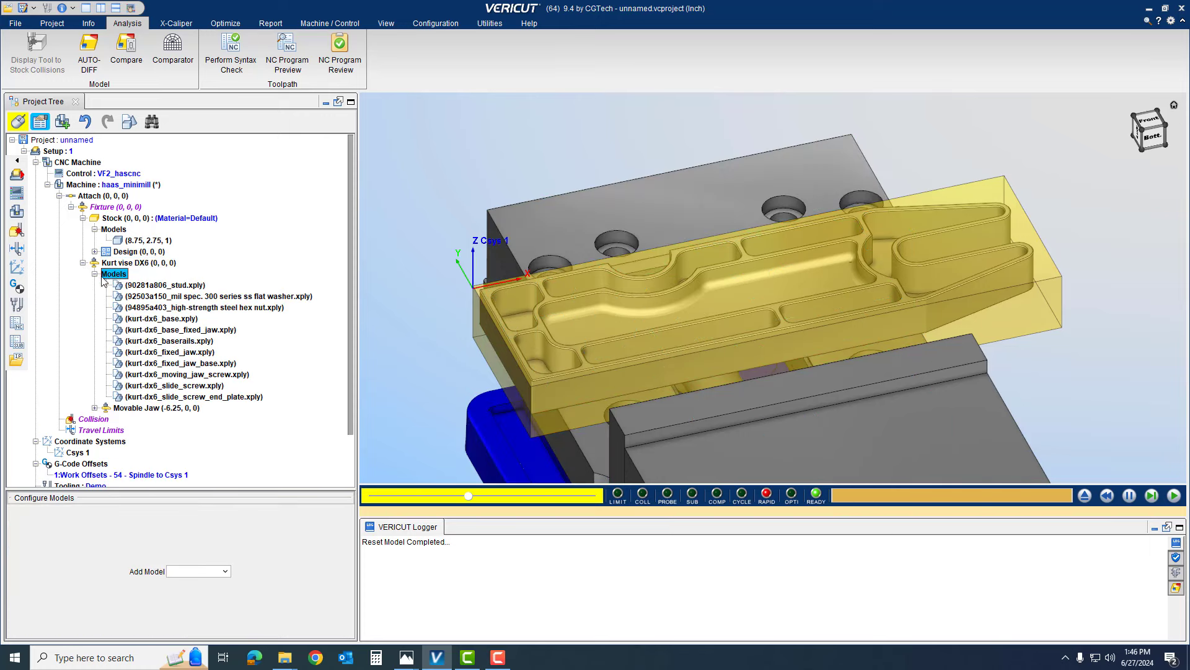
click(95, 273)
click(117, 263)
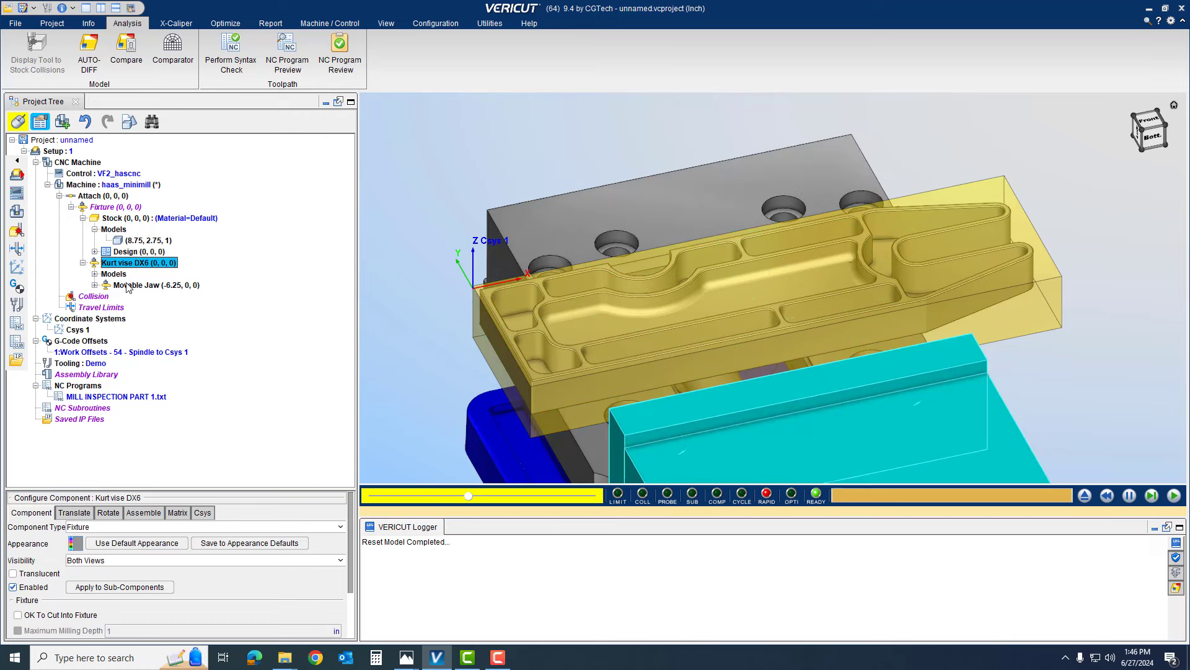
click(127, 286)
scroll(653, 322, down, 3)
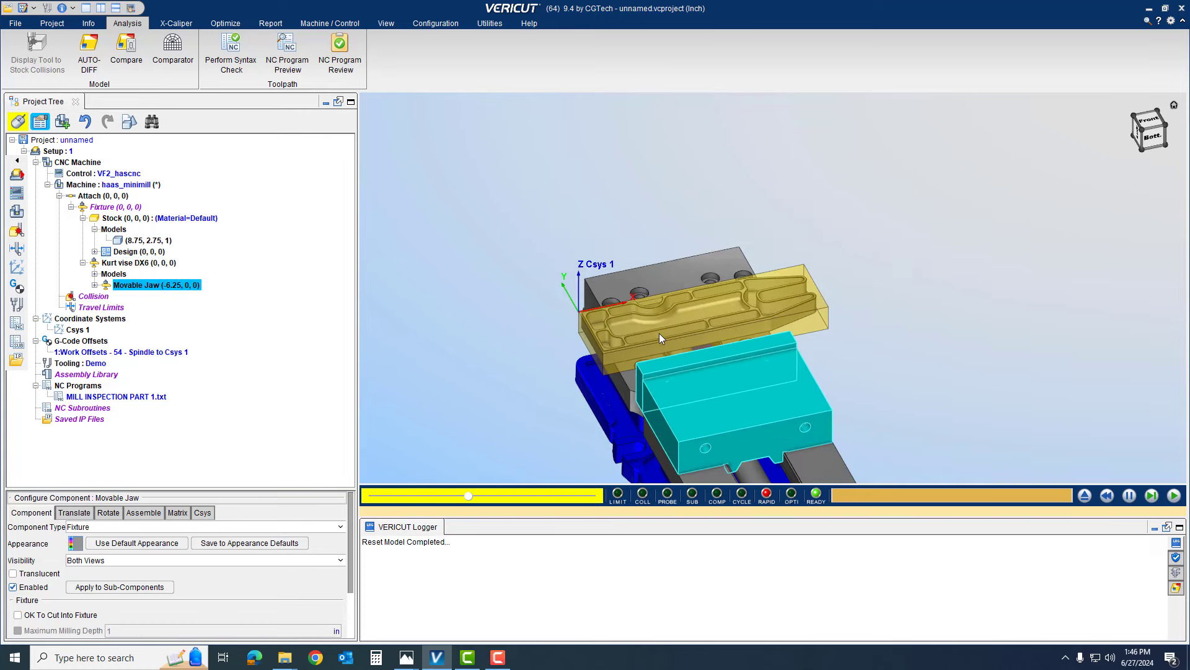
middle_drag(659, 333, 652, 248)
Review the stock component with its block model and the design component with its Mill Inspection part 1 model file.
click(126, 219)
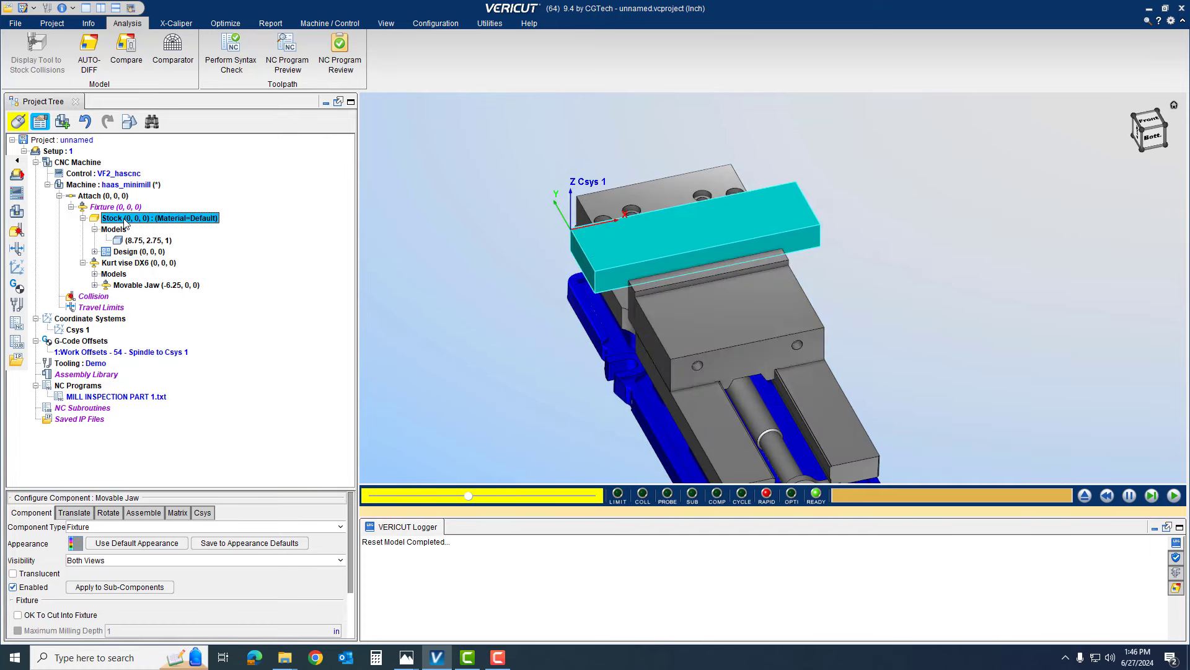
click(142, 241)
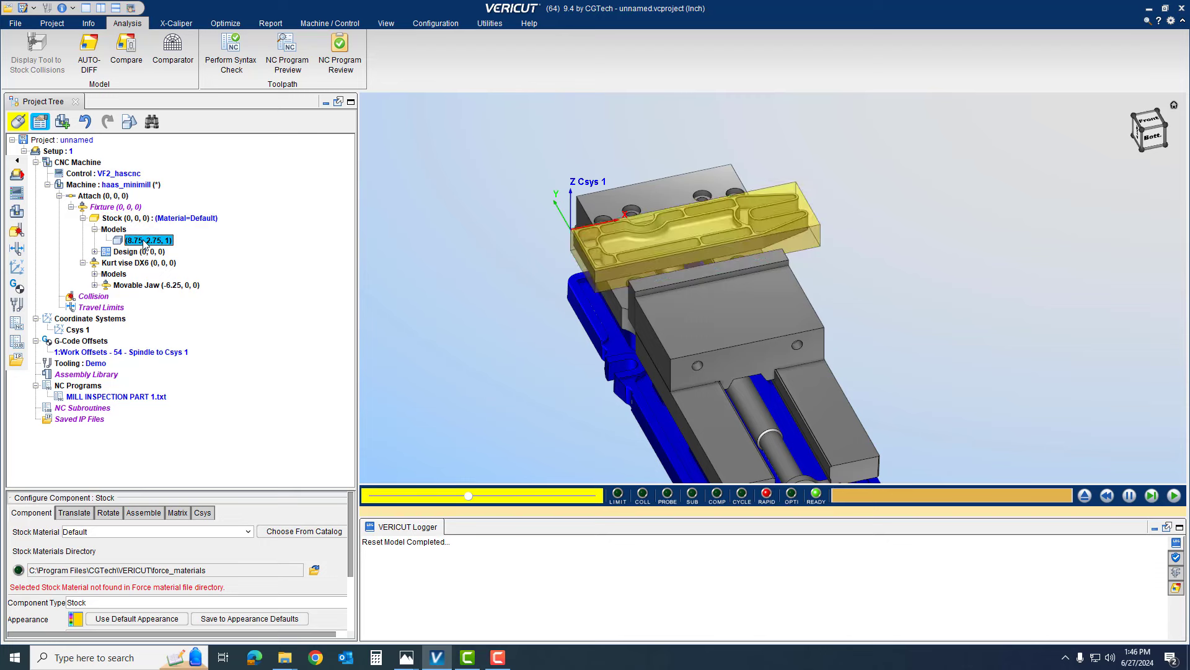
double_click(132, 253)
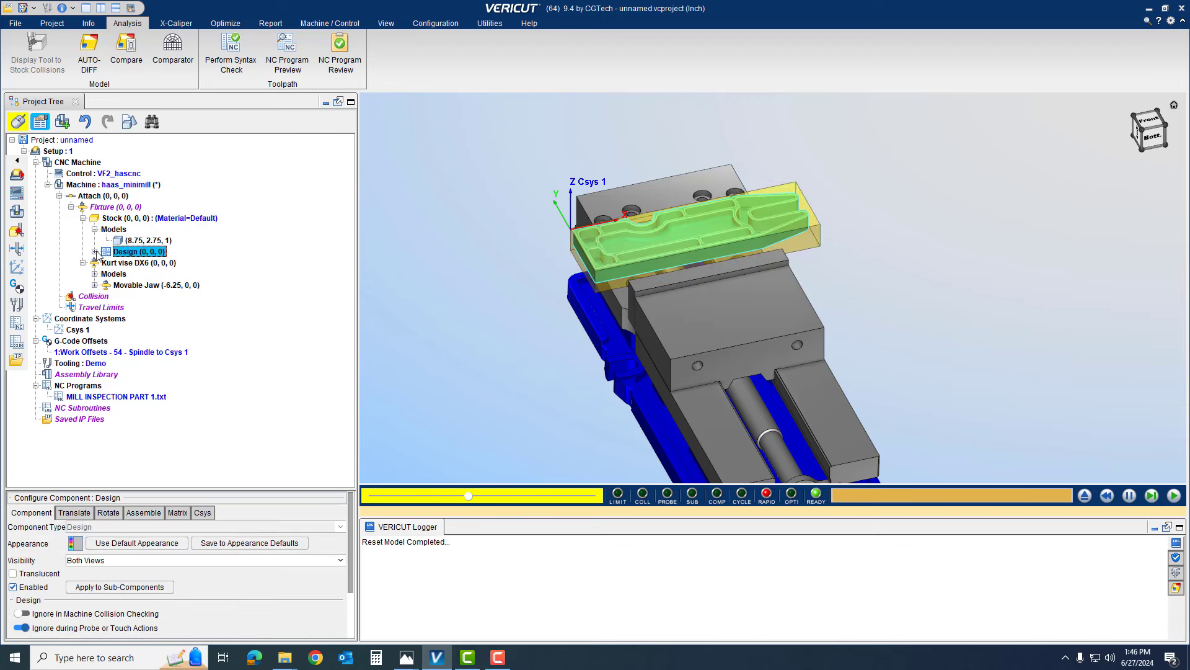
click(132, 263)
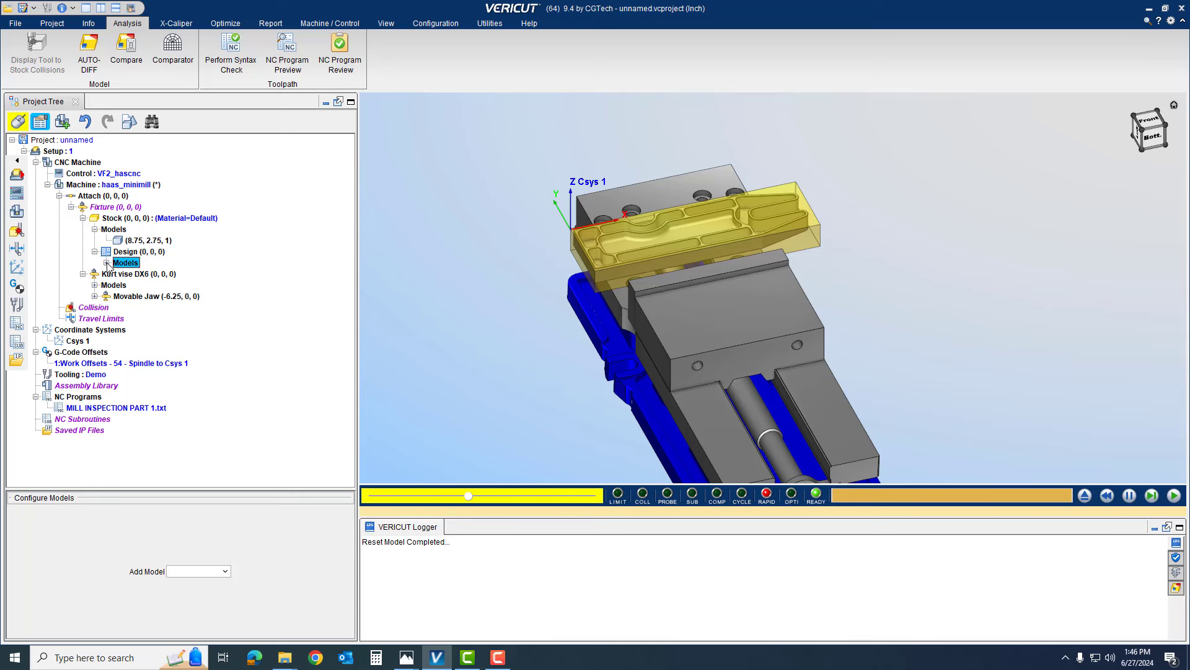
click(106, 263)
click(138, 273)
click(533, 261)
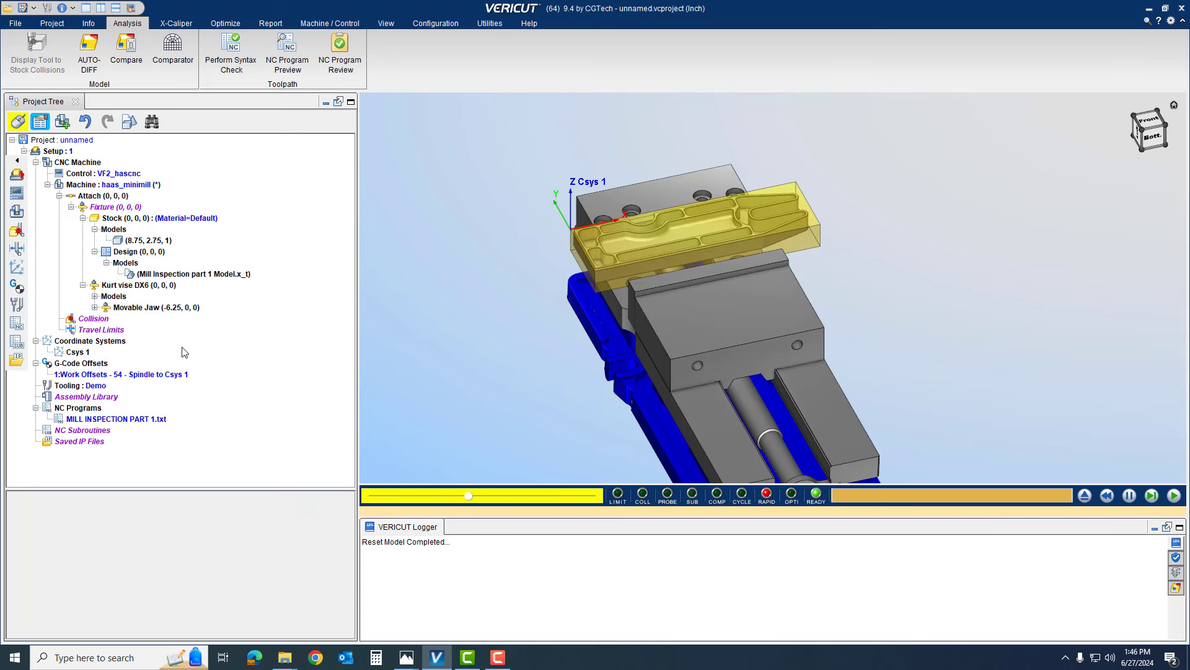
Review the coordinate systems, work offset 54 and the tools in the Demo tool library.
click(95, 341)
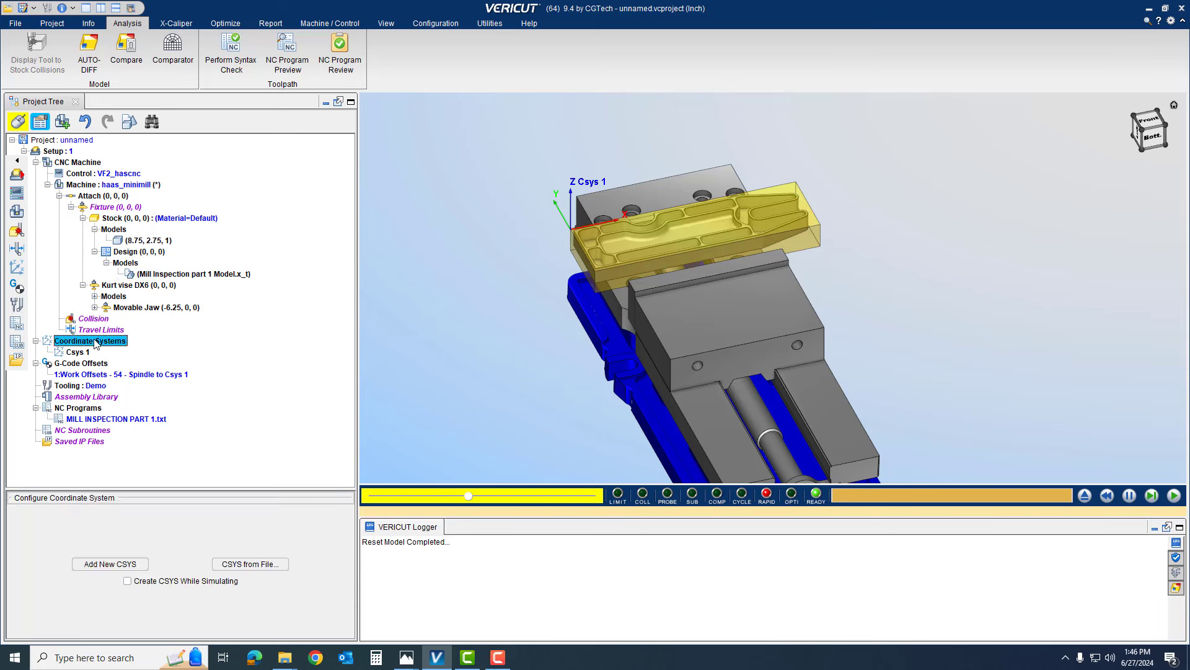
click(97, 374)
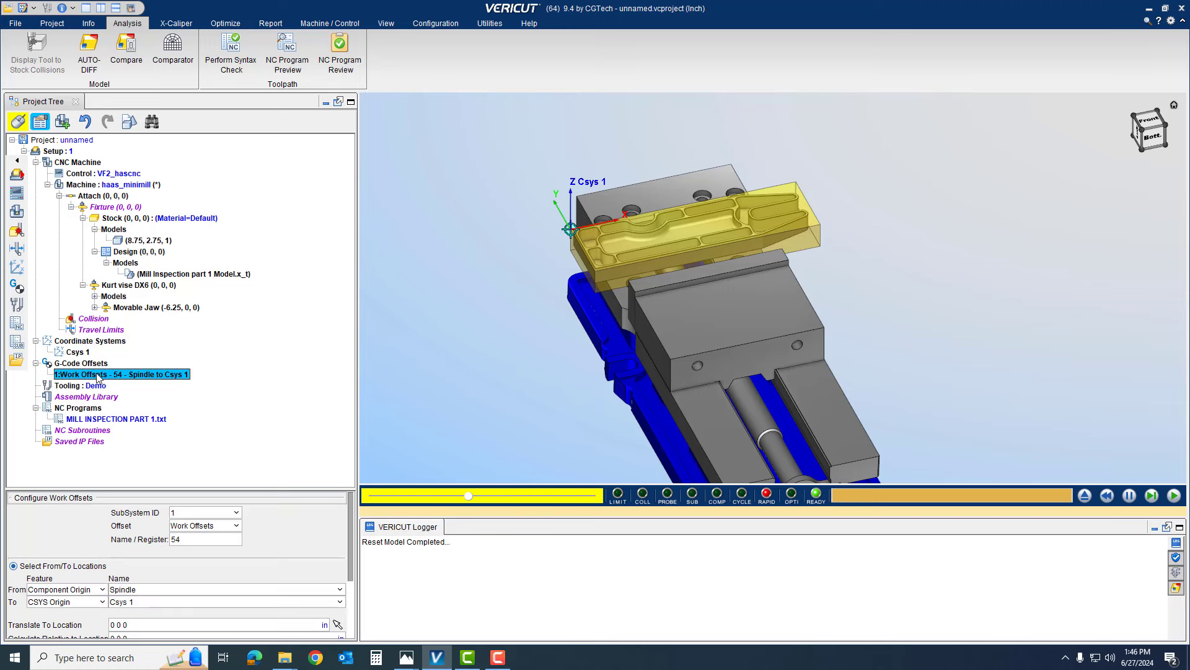
click(96, 386)
double_click(97, 385)
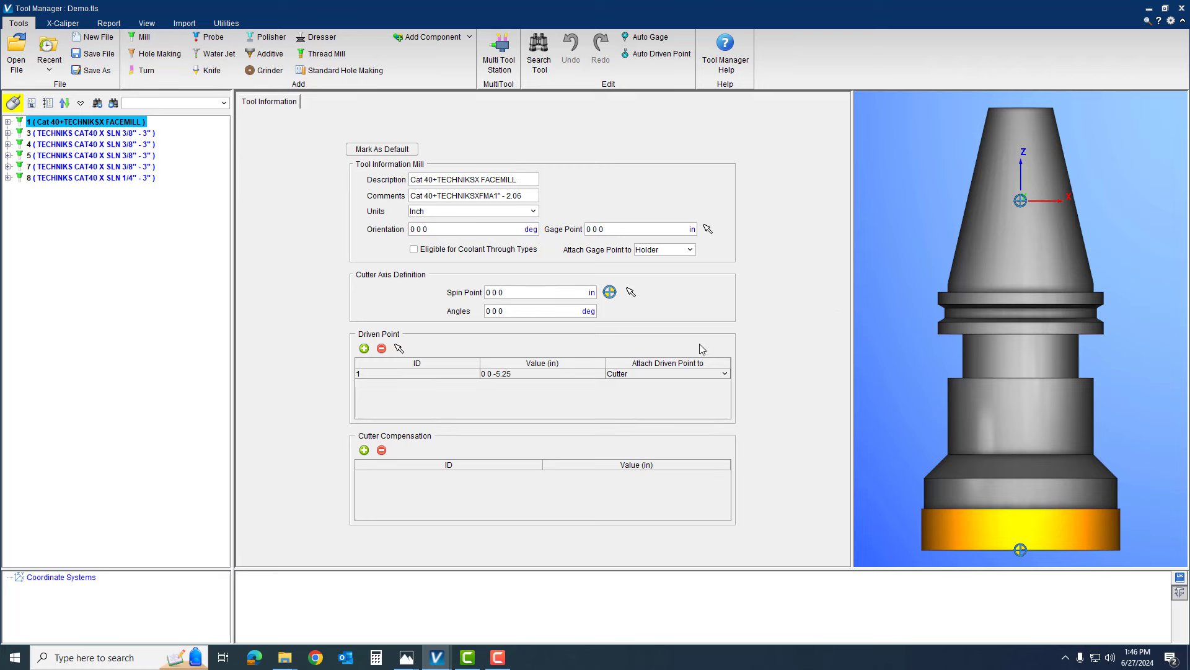
click(1182, 8)
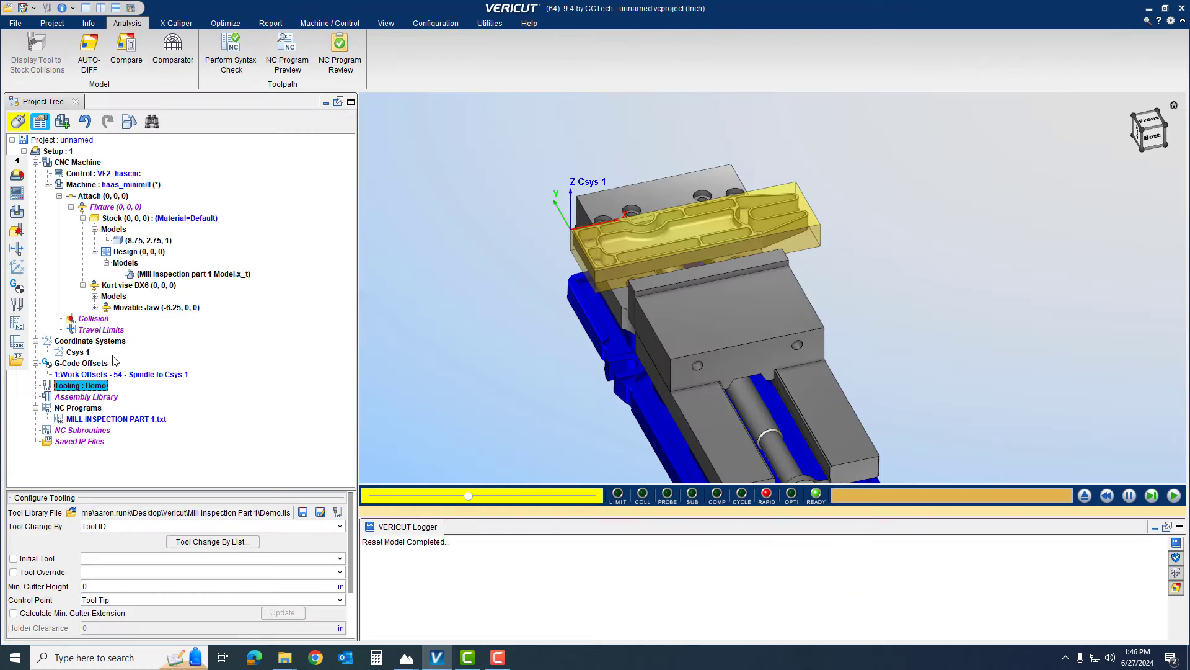
Select the MILL INSPECTION PART 1.txt NC program and rewind the toolpath to its start.
click(106, 420)
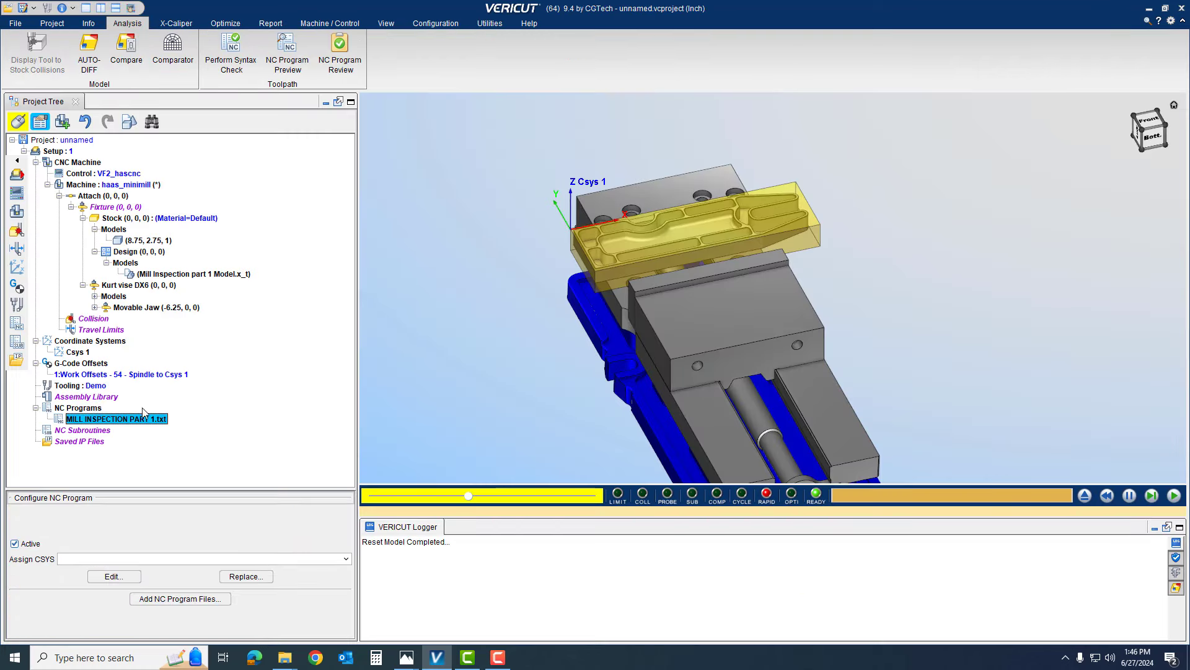
click(1090, 501)
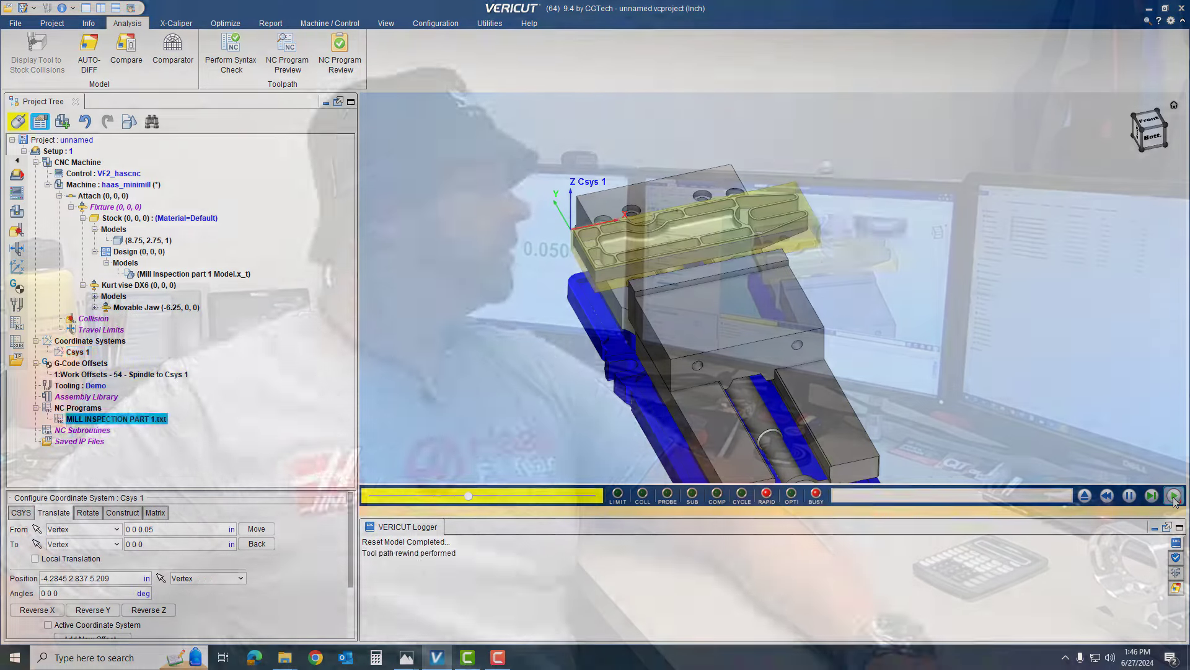